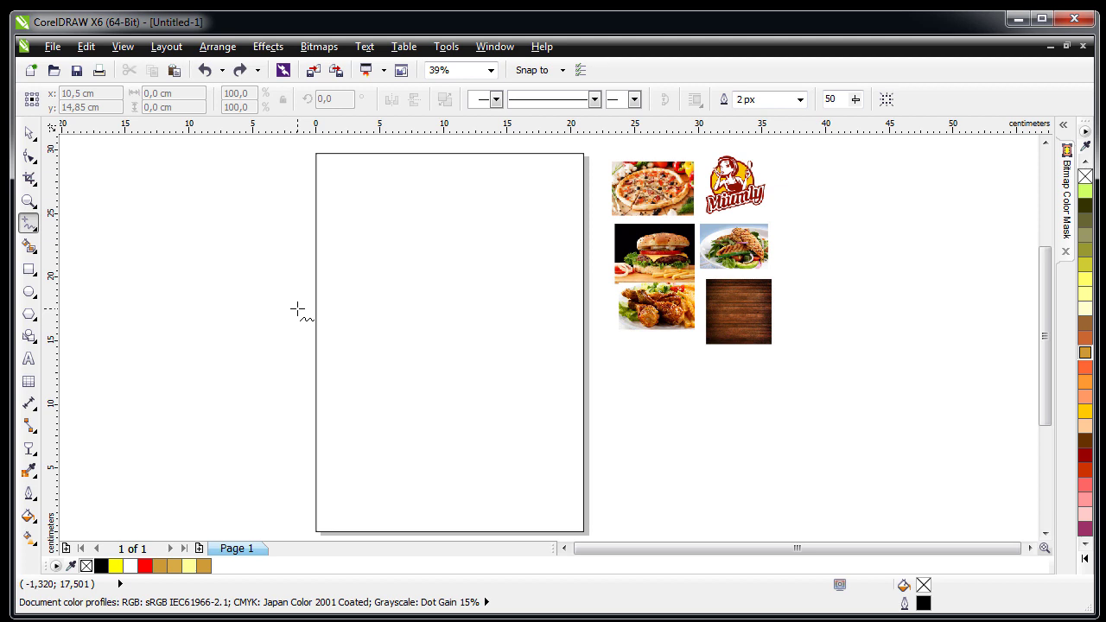
# - Draw a straight line across the upper part of the page and bend it into a downward-sagging arc by adjusting its nodes
pyautogui.click(297, 308)
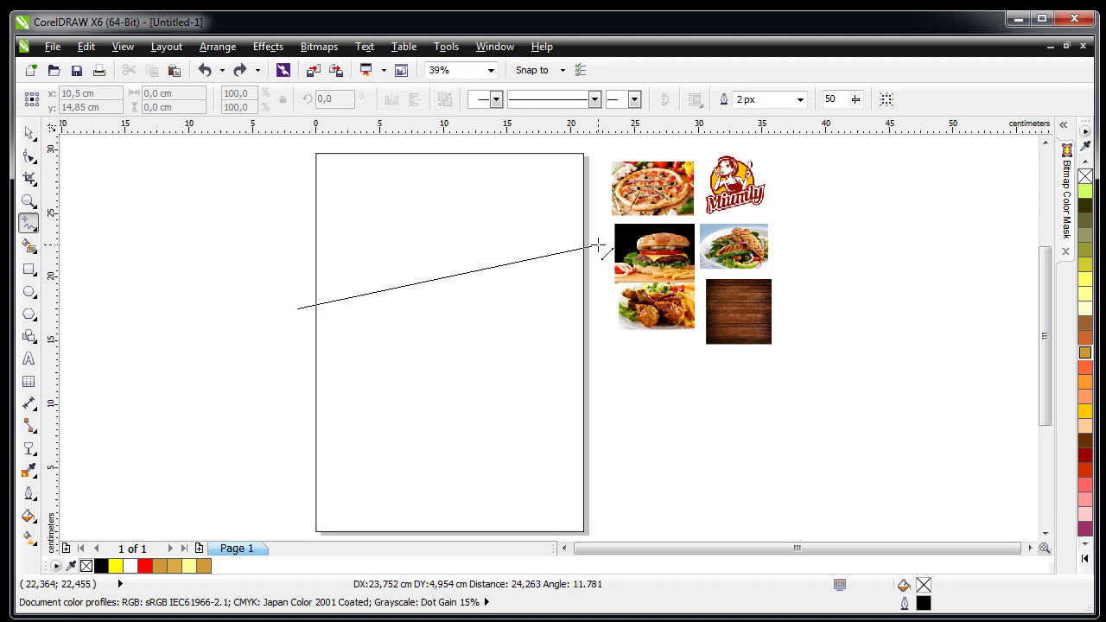
pyautogui.click(598, 245)
pyautogui.click(29, 157)
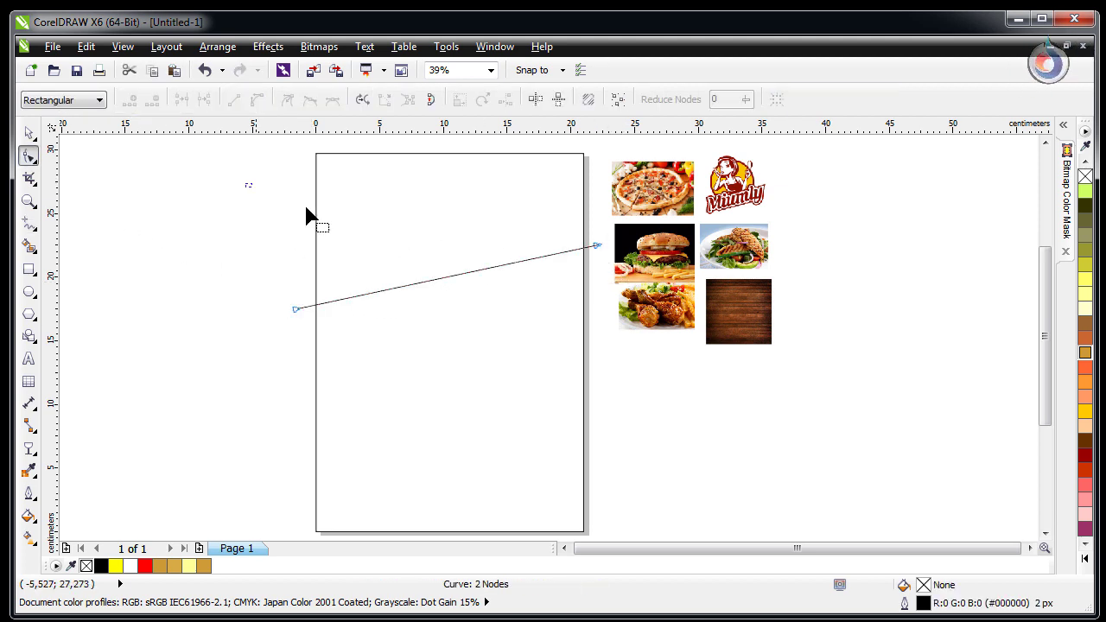
pyautogui.moveTo(247, 181); pyautogui.dragTo(613, 320)
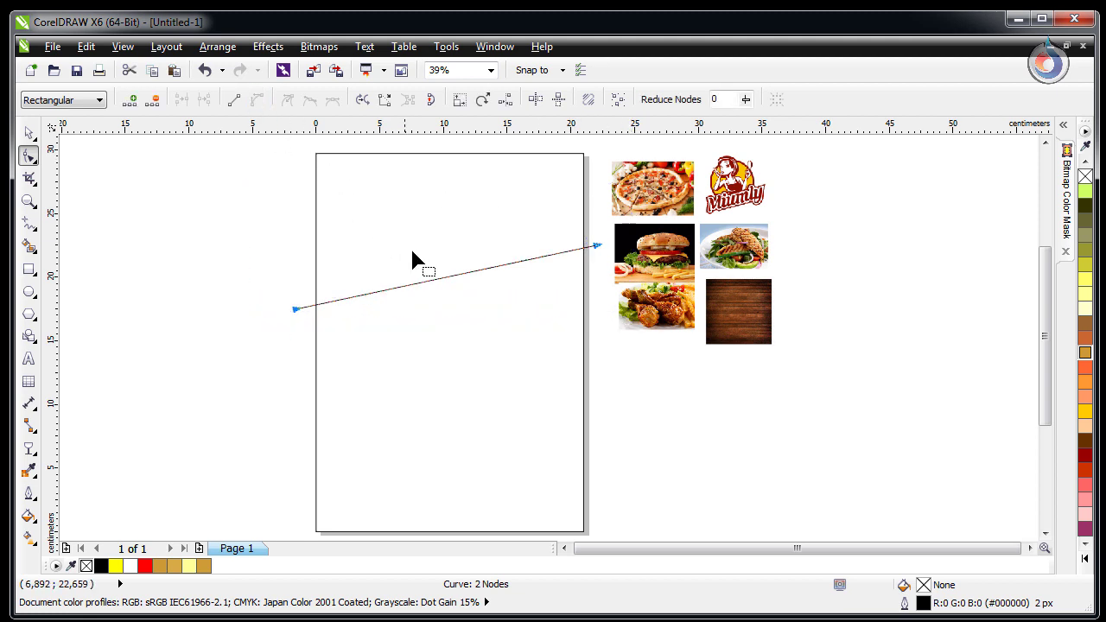
pyautogui.moveTo(449, 286); pyautogui.dragTo(430, 313)
pyautogui.click(294, 310)
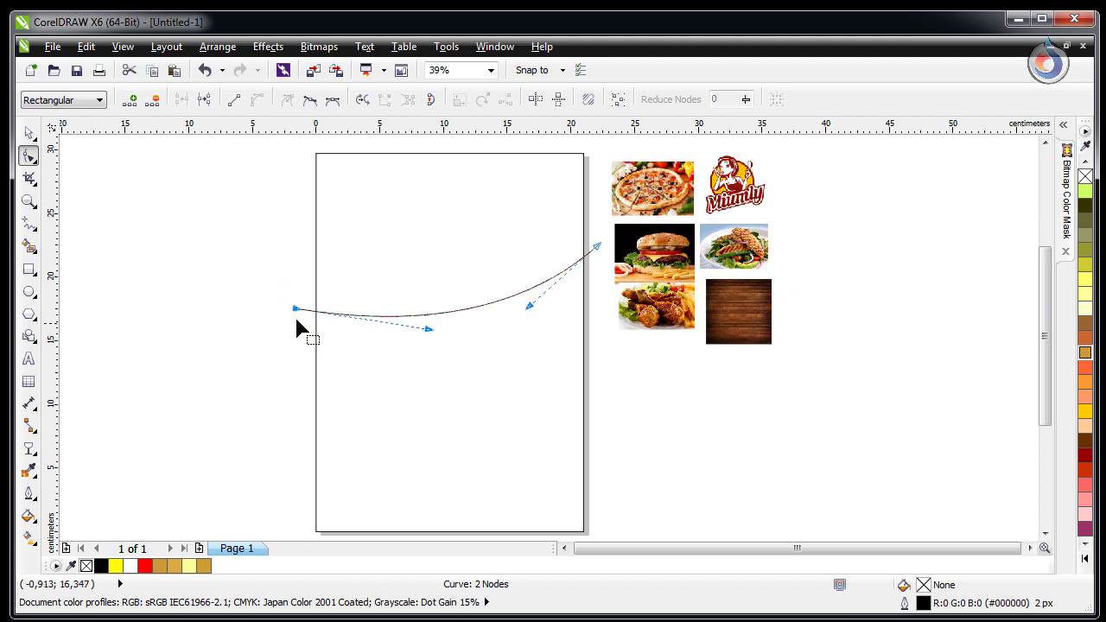
pyautogui.moveTo(294, 310); pyautogui.dragTo(295, 258)
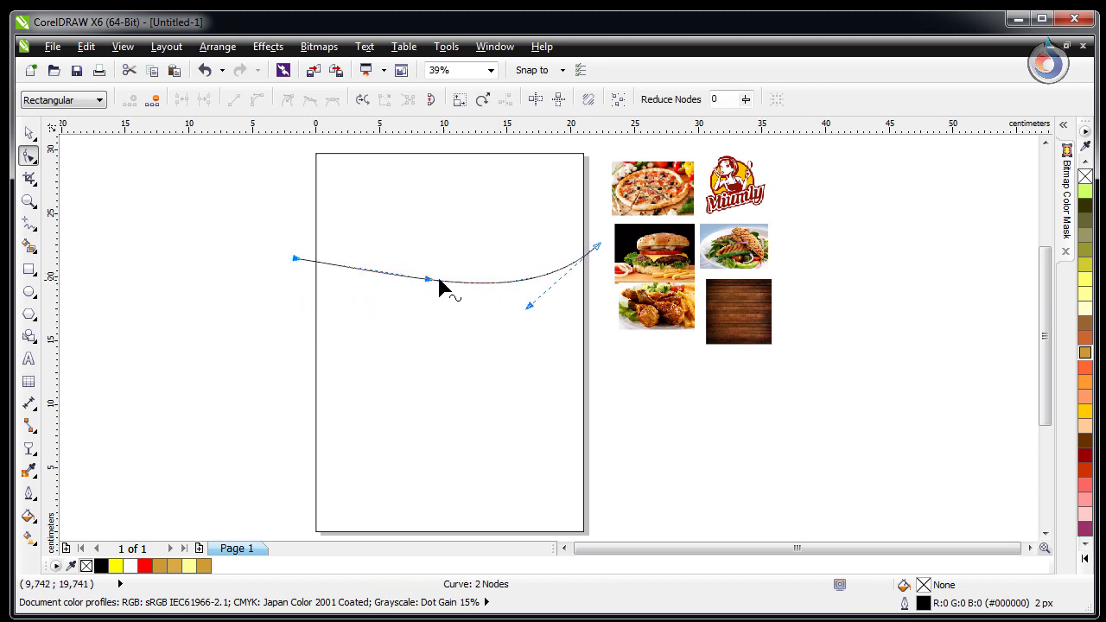
pyautogui.moveTo(439, 281); pyautogui.dragTo(383, 315)
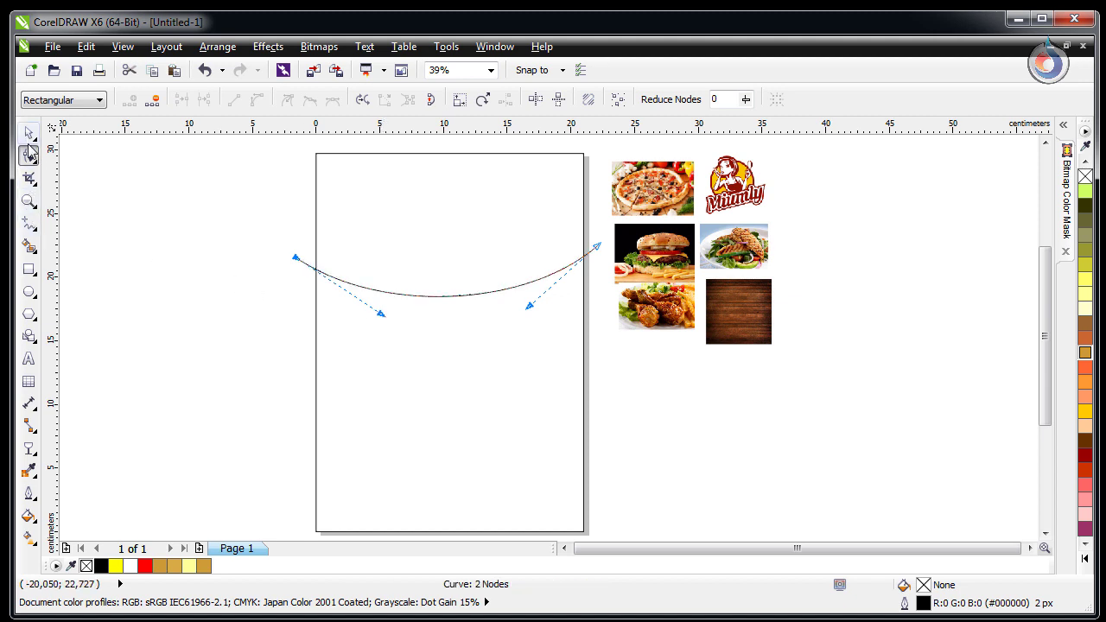
# - Duplicate the arc lower on the page, mirror the copy vertically and shift it slightly further down
pyautogui.click(30, 135)
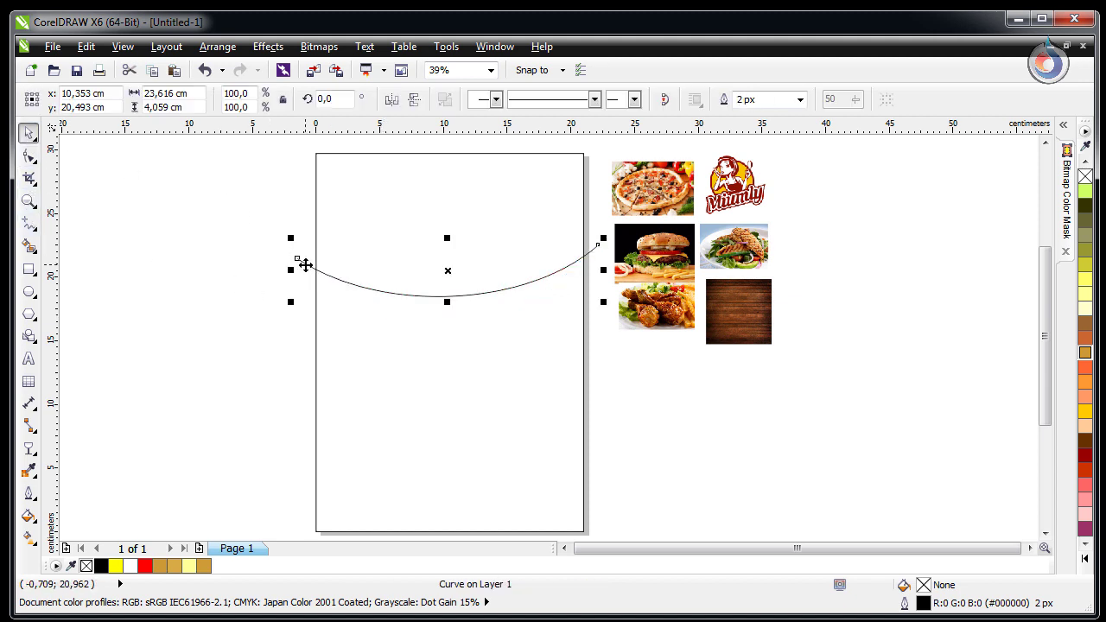
pyautogui.moveTo(305, 265); pyautogui.dragTo(306, 361)
pyautogui.click(414, 99)
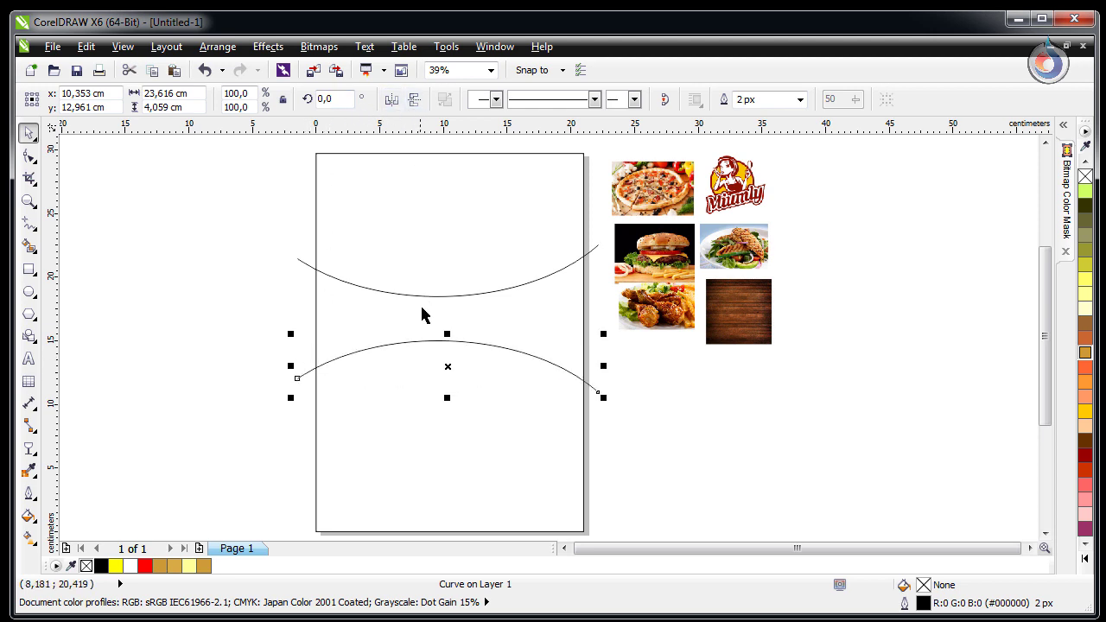
pyautogui.moveTo(407, 345); pyautogui.dragTo(408, 359)
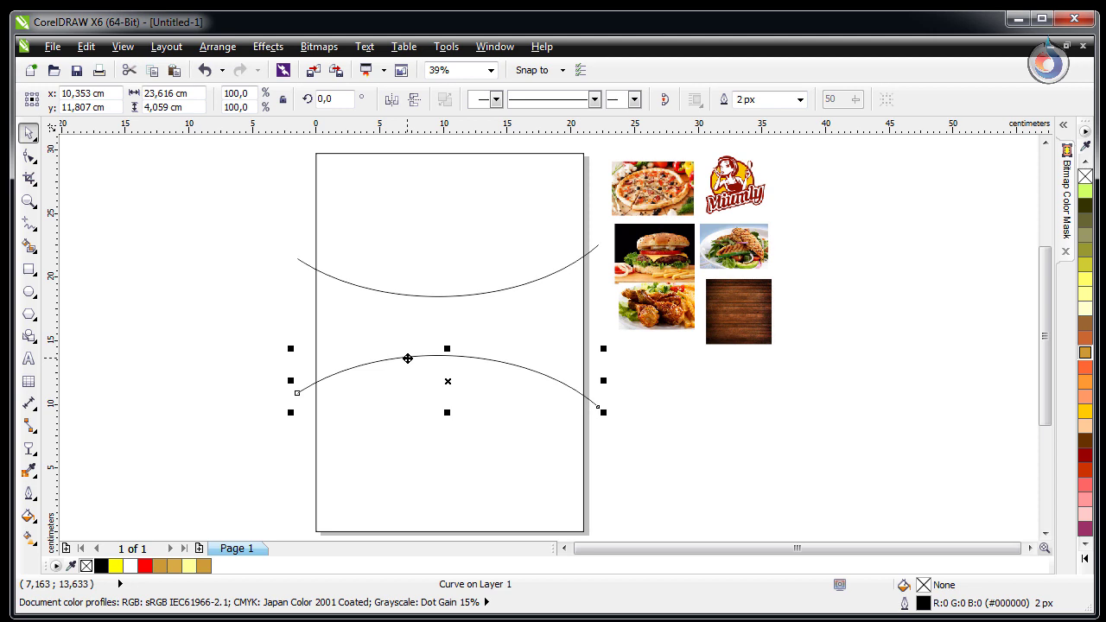
# - Skew the upper arc vertically so that its two ends are nearly level
pyautogui.click(311, 266)
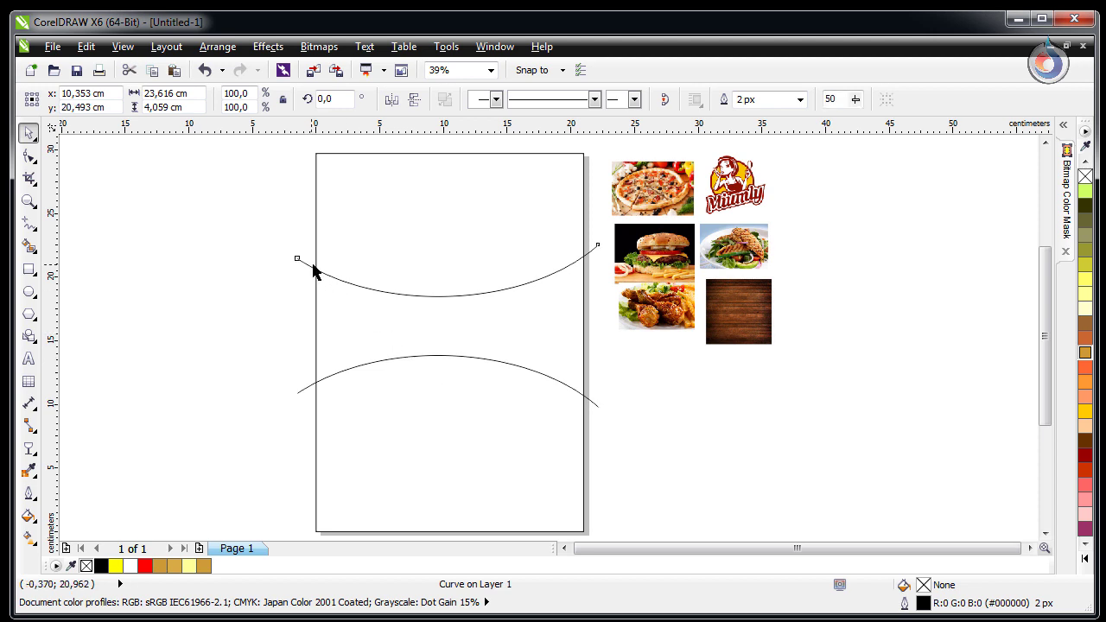
pyautogui.click(311, 265)
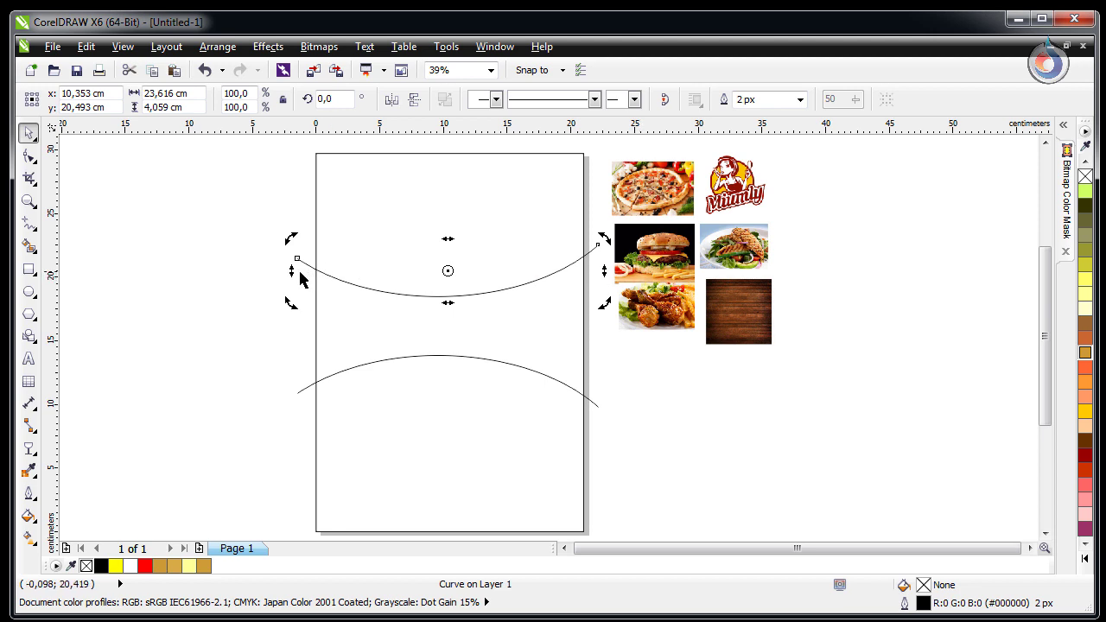
pyautogui.moveTo(295, 272); pyautogui.dragTo(292, 256)
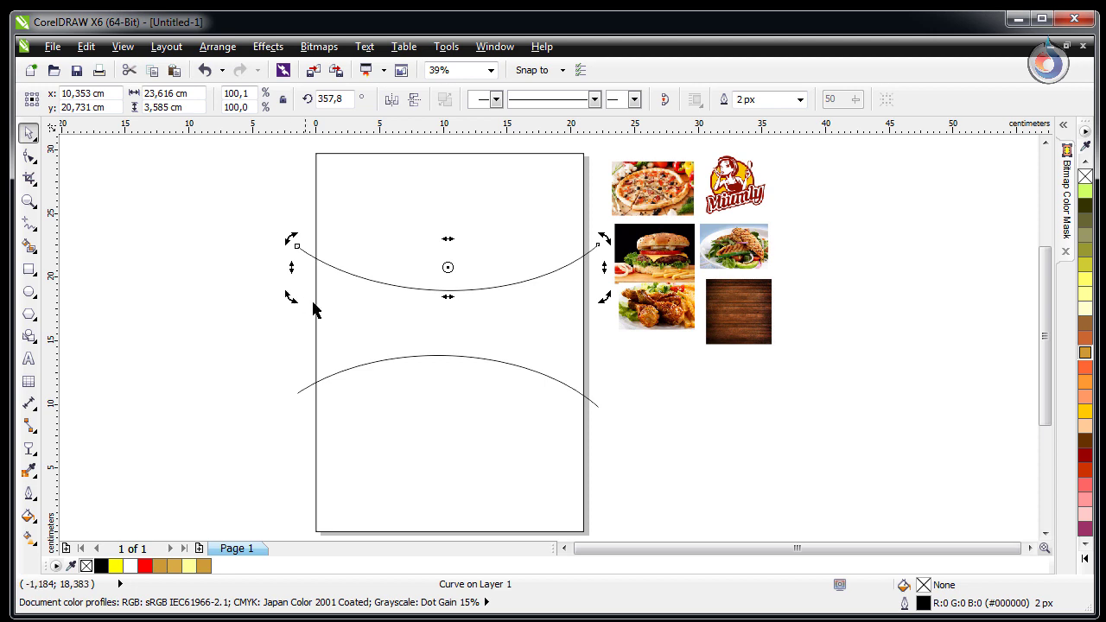
# - Combine the two arcs into one curve and close it with straight lines joining their ends on both sides
pyautogui.keyDown('shift'); pyautogui.click(308, 389); pyautogui.keyUp('shift')
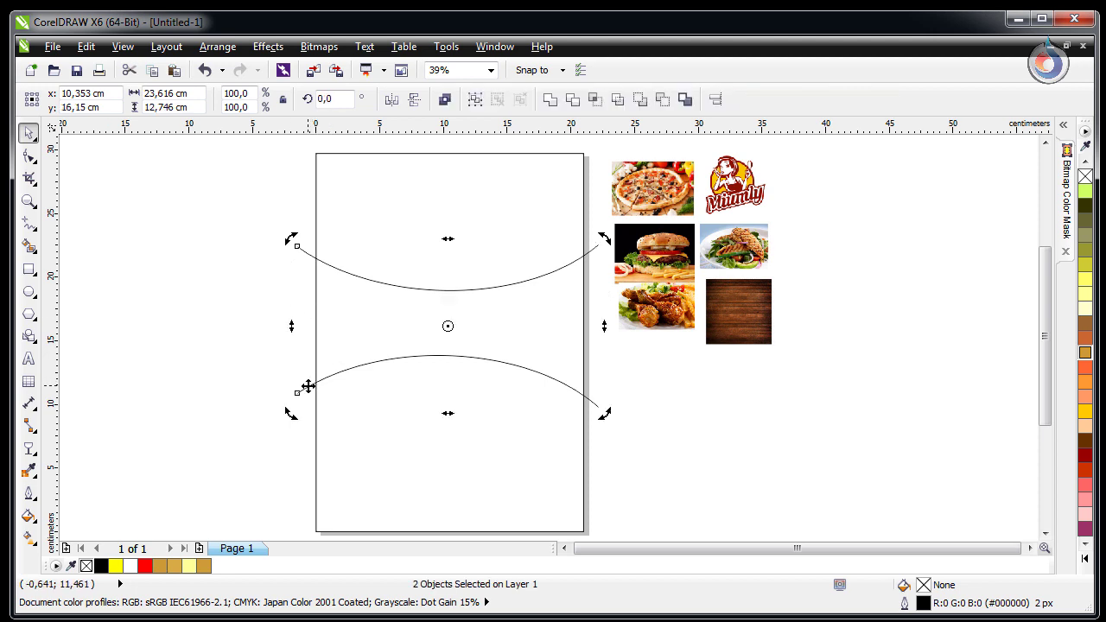
pyautogui.click(443, 100)
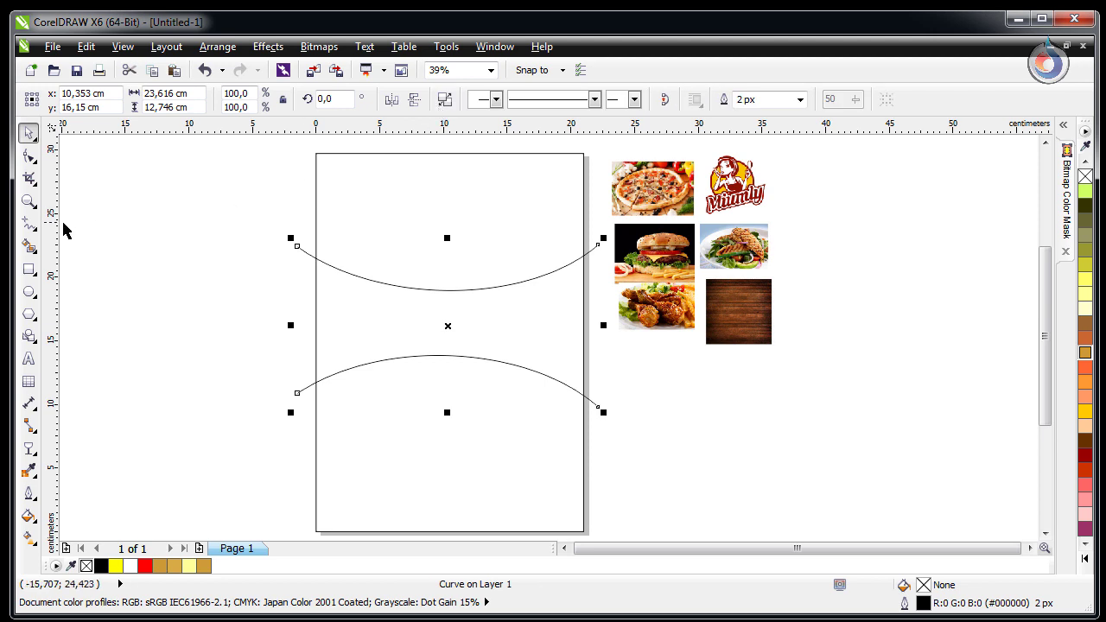
pyautogui.click(30, 224)
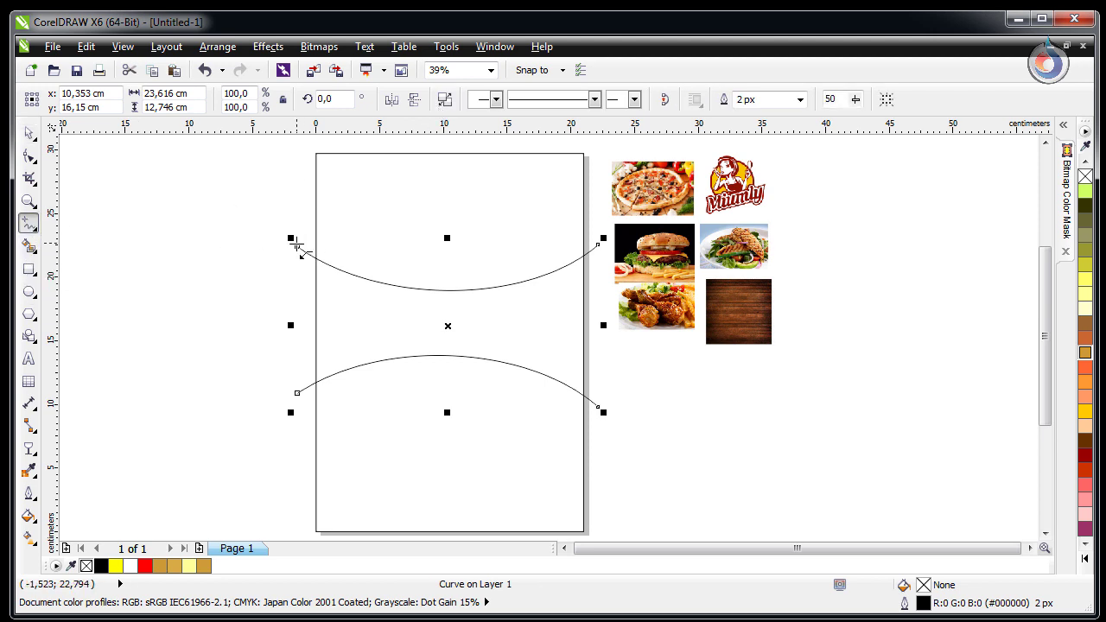
pyautogui.click(297, 247)
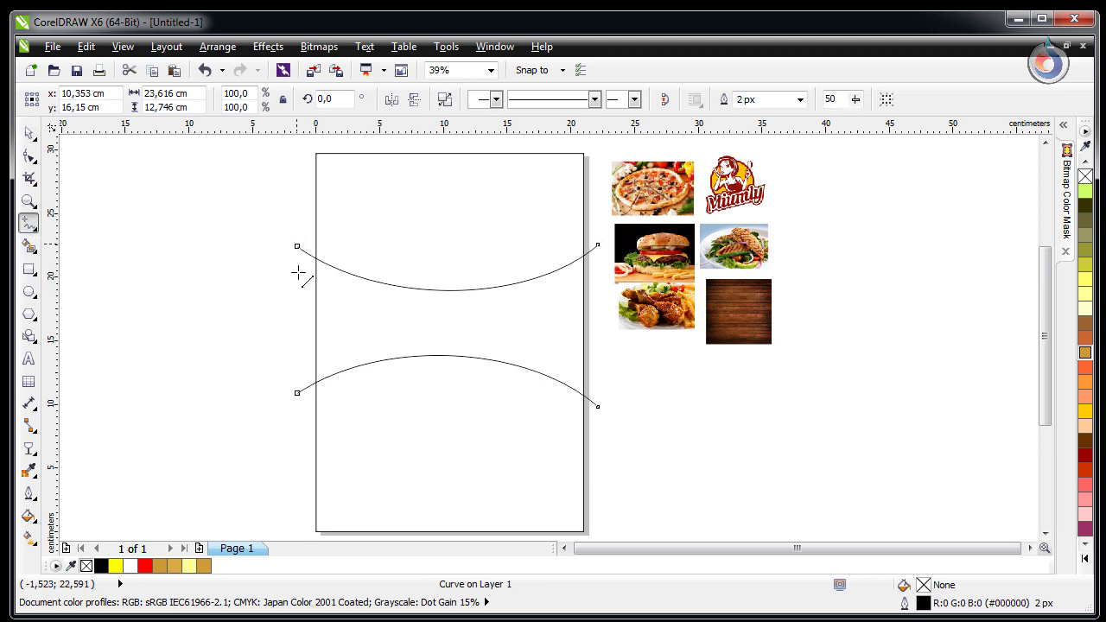
pyautogui.click(297, 393)
pyautogui.click(599, 406)
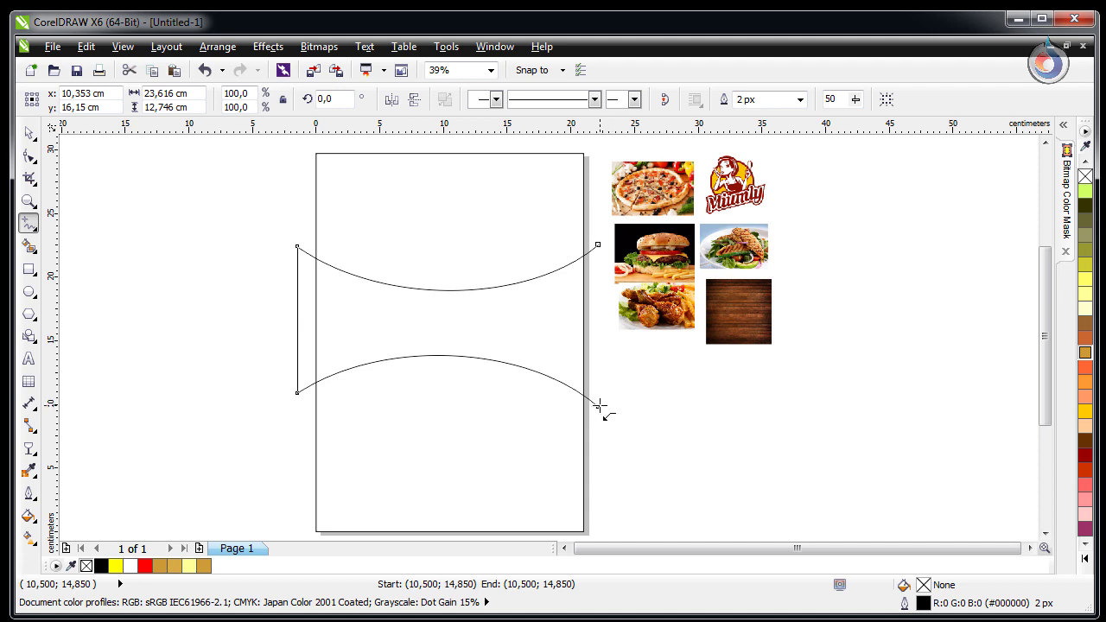
pyautogui.click(598, 246)
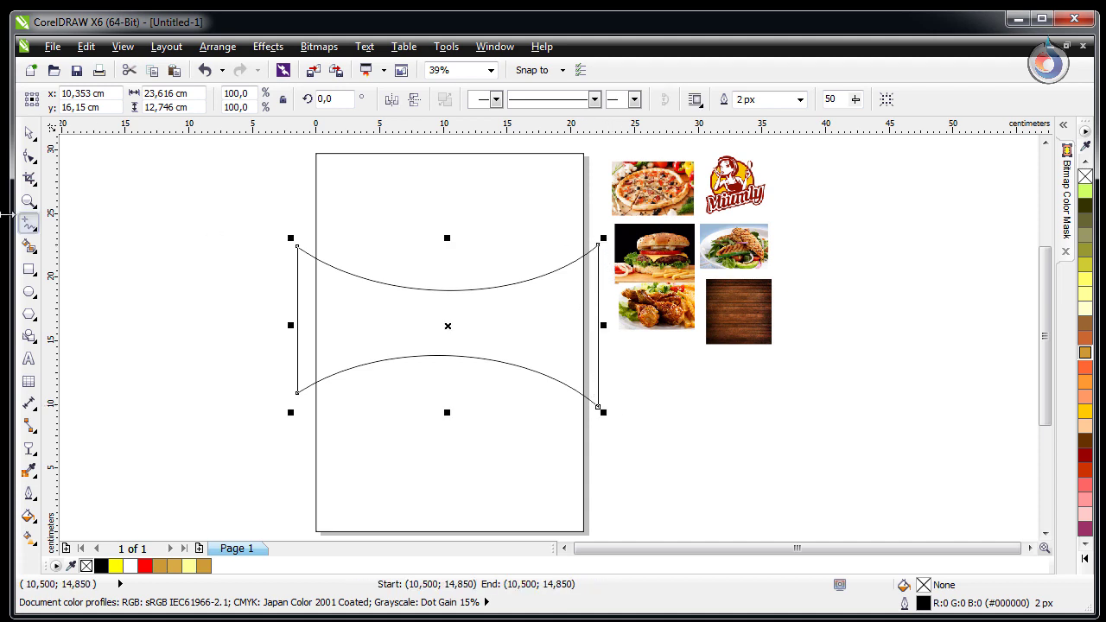
# - Intersect the closed arc shape with the page-sized rectangle to make a band that fits the page width
pyautogui.click(29, 134)
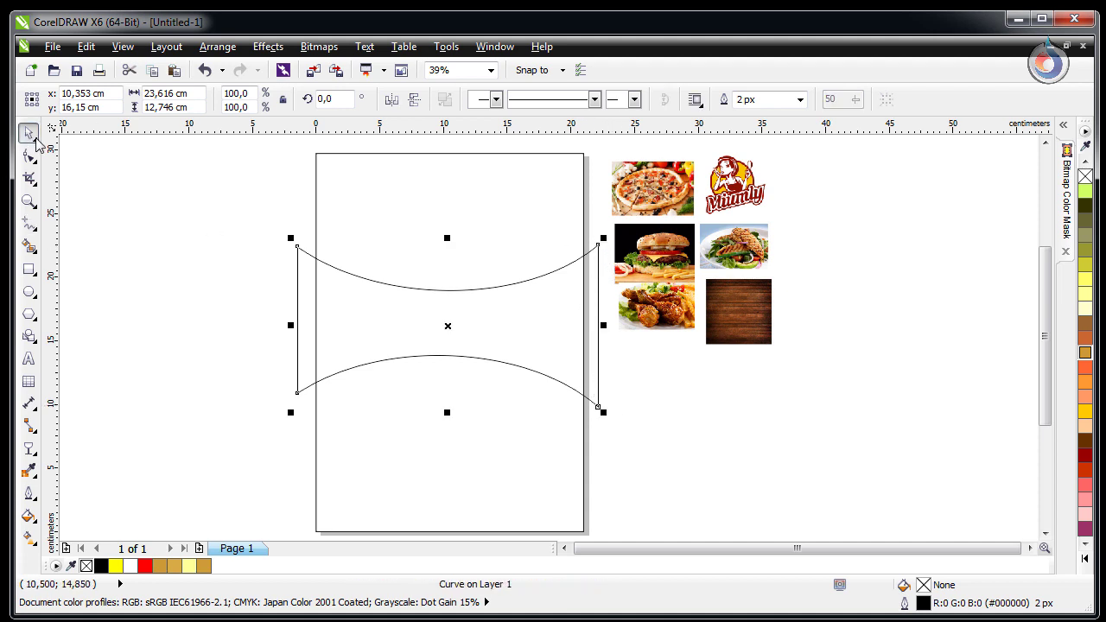
pyautogui.keyDown('shift'); pyautogui.click(374, 232); pyautogui.keyUp('shift')
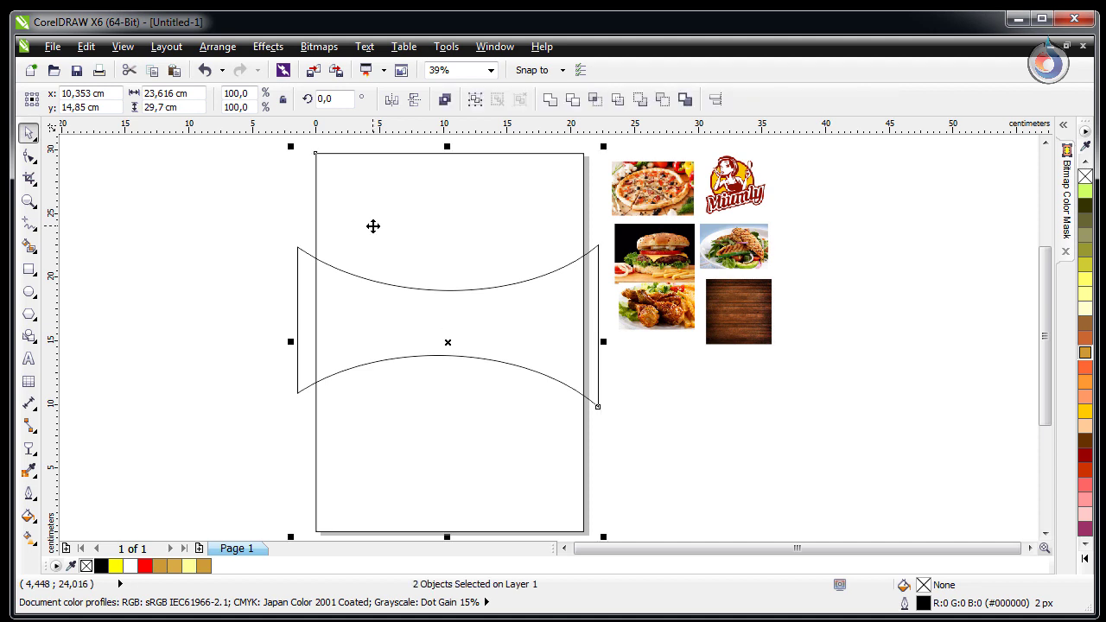
pyautogui.click(594, 99)
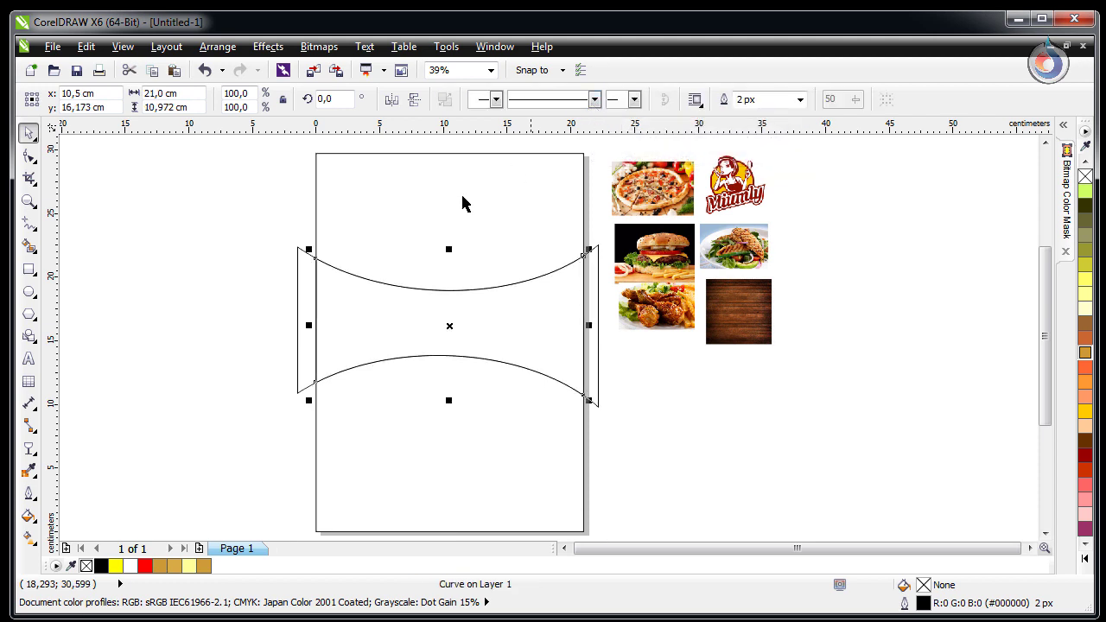
# - Move the original overhanging arc shape straight down to the lower part of the page, leaving the intersected band in place
pyautogui.click(257, 256)
pyautogui.click(299, 277)
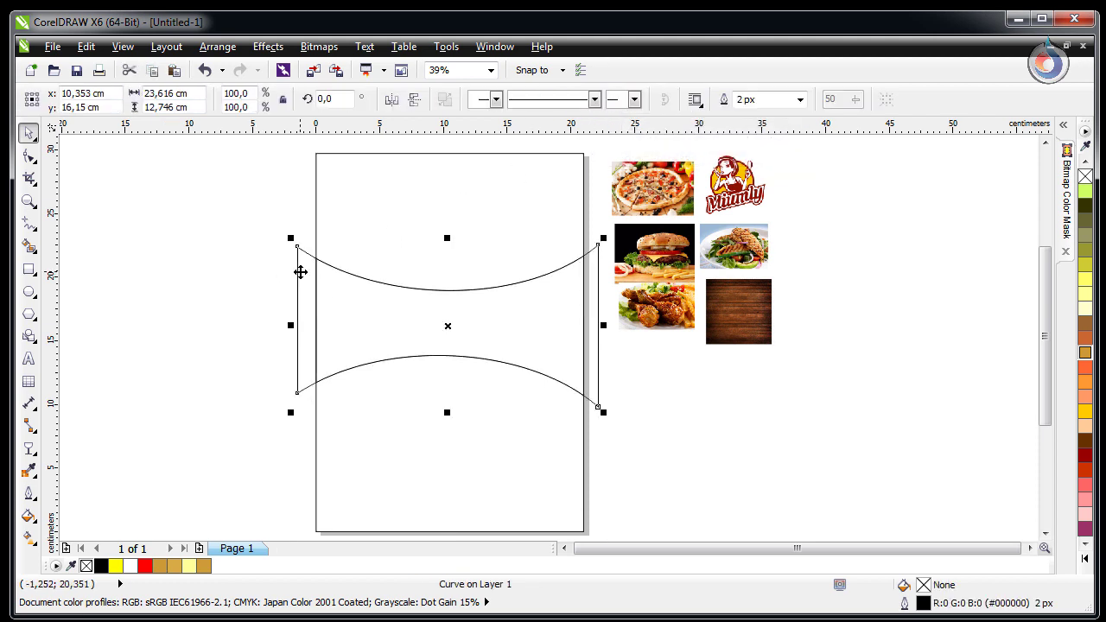
pyautogui.moveTo(300, 272); pyautogui.dragTo(300, 397)
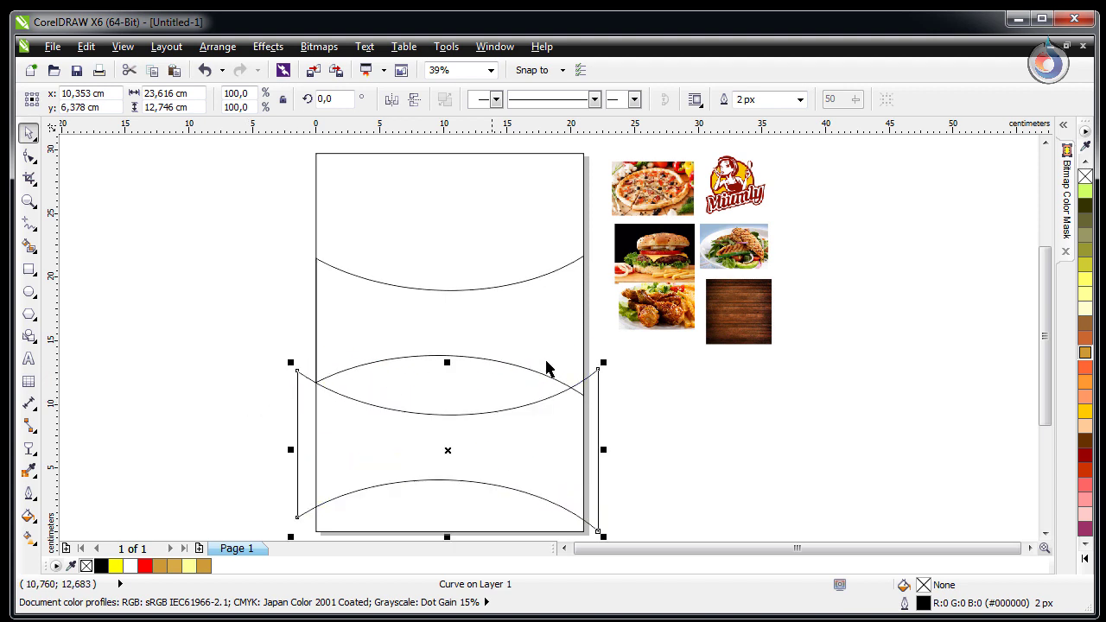
pyautogui.click(494, 307)
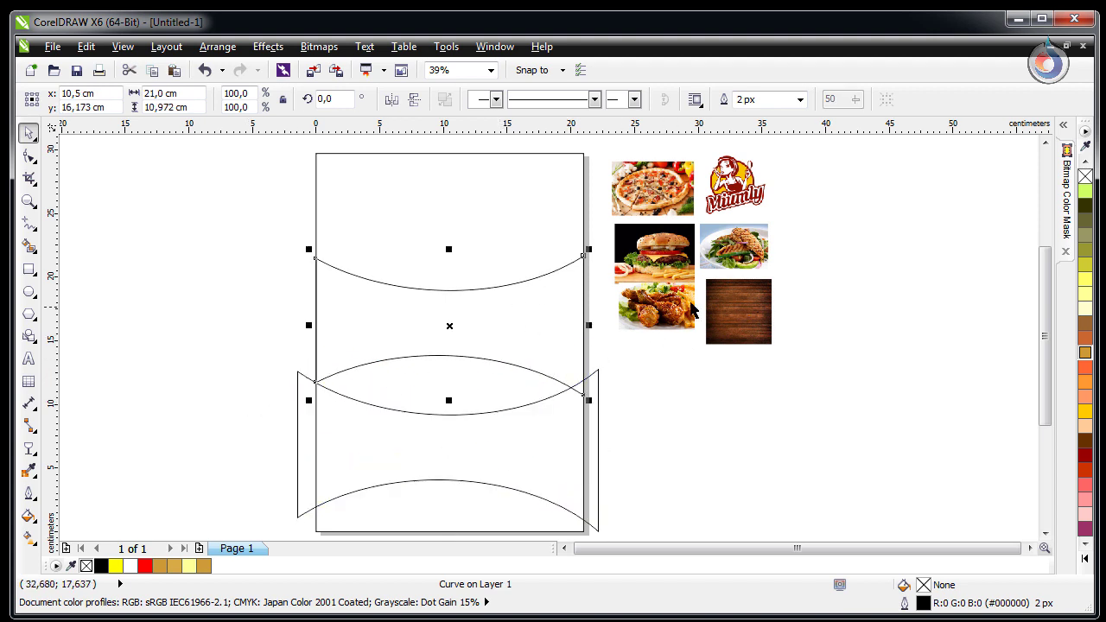
# - Place a copy of the burger photo beside the page and enlarge it to about 18.5 cm wide
pyautogui.click(650, 270)
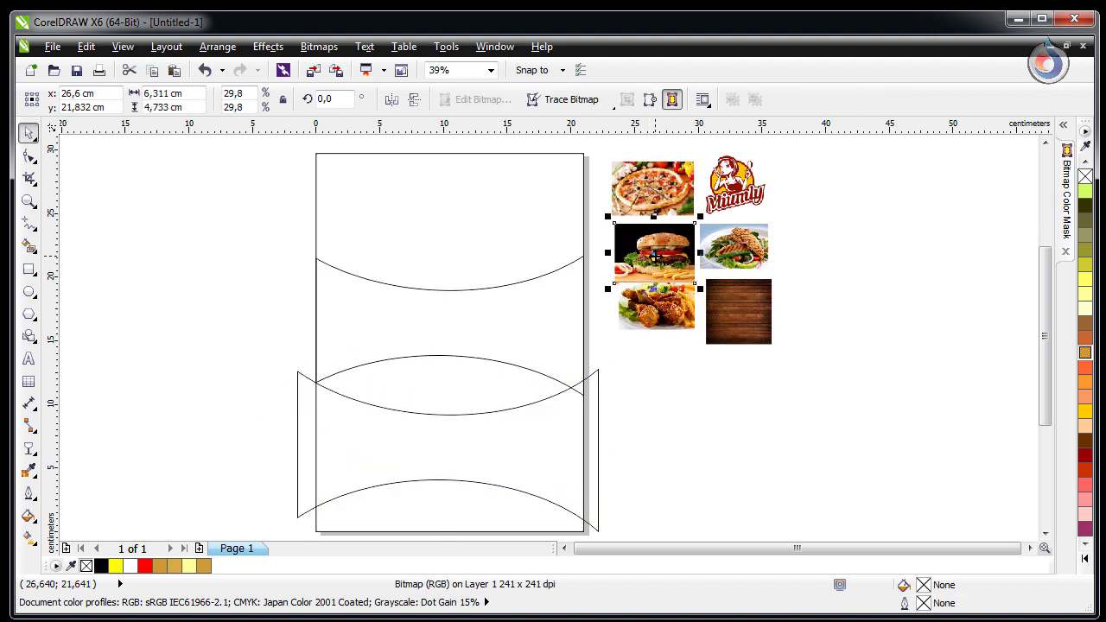
pyautogui.moveTo(657, 255); pyautogui.dragTo(210, 278)
pyautogui.moveTo(254, 311); pyautogui.dragTo(406, 430)
pyautogui.moveTo(341, 342); pyautogui.dragTo(277, 342)
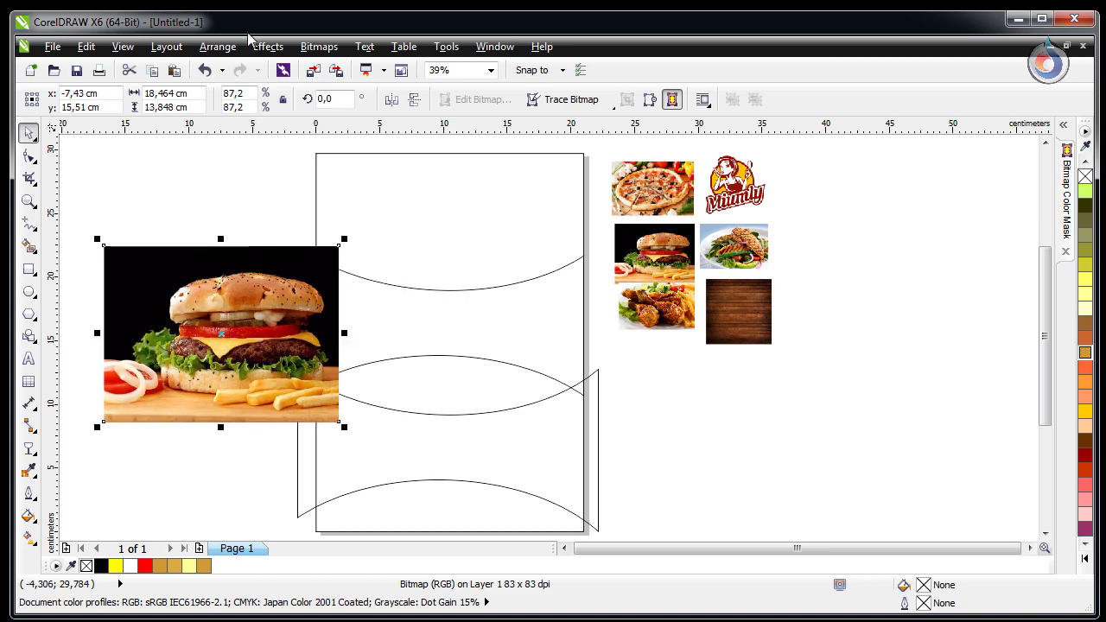
# - PowerClip the enlarged burger photo inside the curved band
pyautogui.click(268, 47)
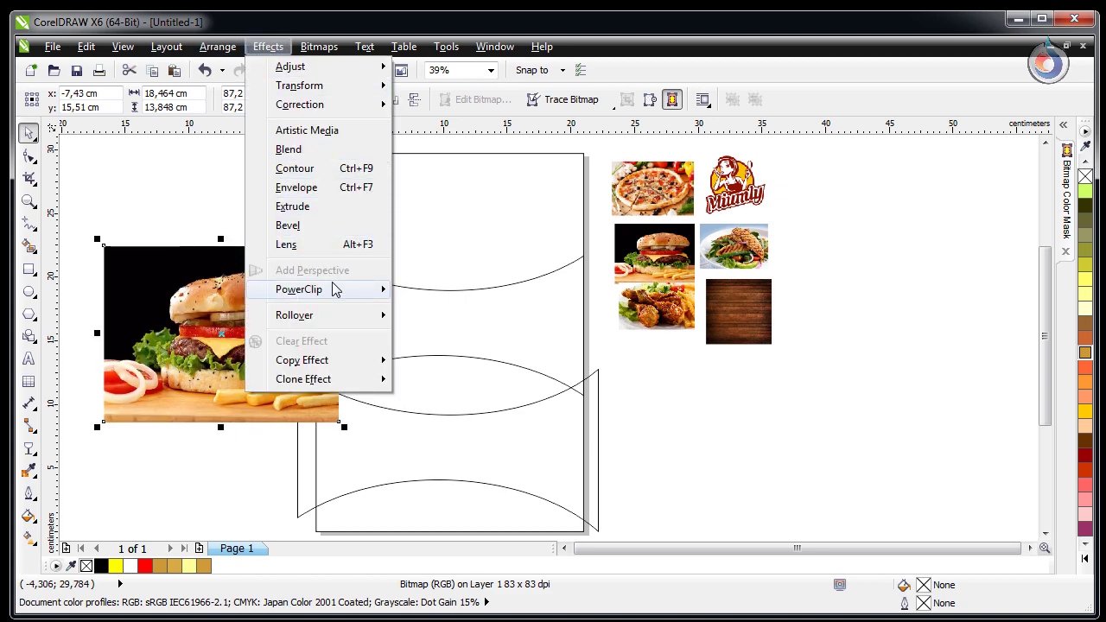
pyautogui.moveTo(338, 289)
pyautogui.click(457, 292)
pyautogui.click(457, 318)
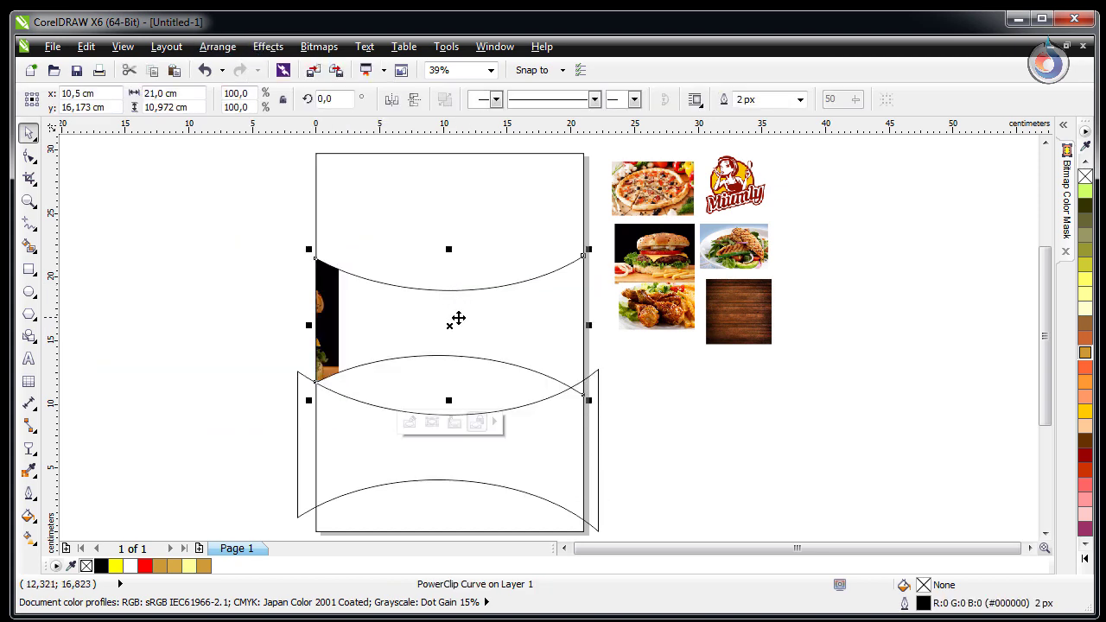
# - Edit the PowerClip contents, moving and enlarging the burger photo until it spans the whole width of the band
pyautogui.click(409, 421)
pyautogui.moveTo(255, 324); pyautogui.dragTo(464, 321)
pyautogui.moveTo(551, 236); pyautogui.dragTo(579, 215)
pyautogui.moveTo(533, 343); pyautogui.dragTo(530, 335)
pyautogui.moveTo(583, 301); pyautogui.dragTo(595, 301)
pyautogui.keyDown('ctrl'); pyautogui.click(222, 349); pyautogui.keyUp('ctrl')
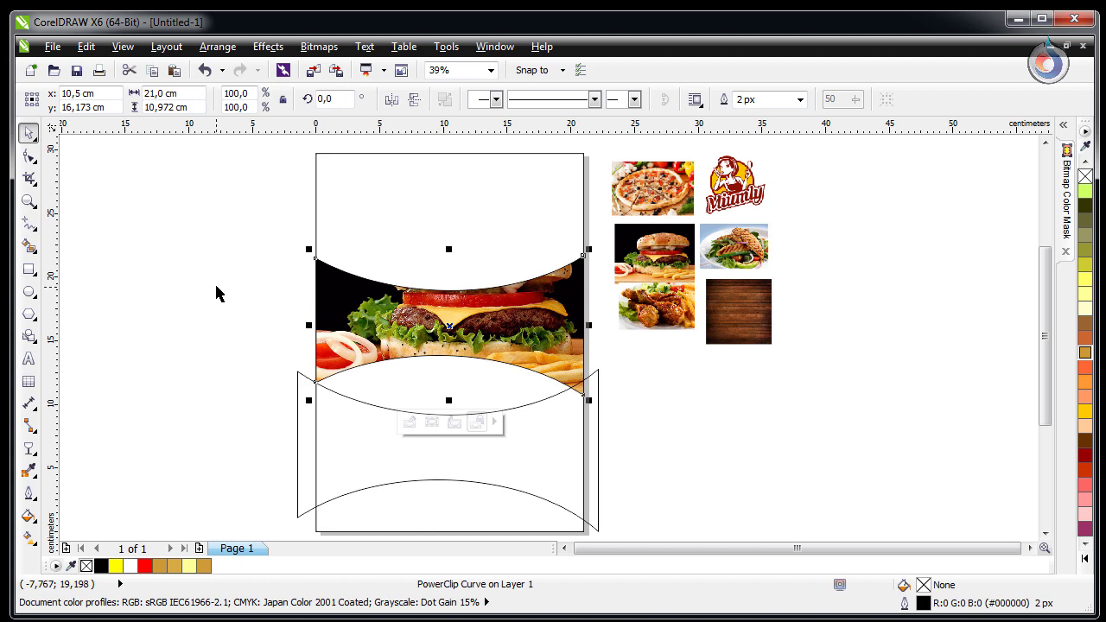
# - Reopen the PowerClip contents and shift the burger photo down and slightly left so the bun shows inside the band
pyautogui.click(216, 294)
pyautogui.click(394, 334)
pyautogui.keyDown('ctrl'); pyautogui.click(394, 334); pyautogui.keyUp('ctrl')
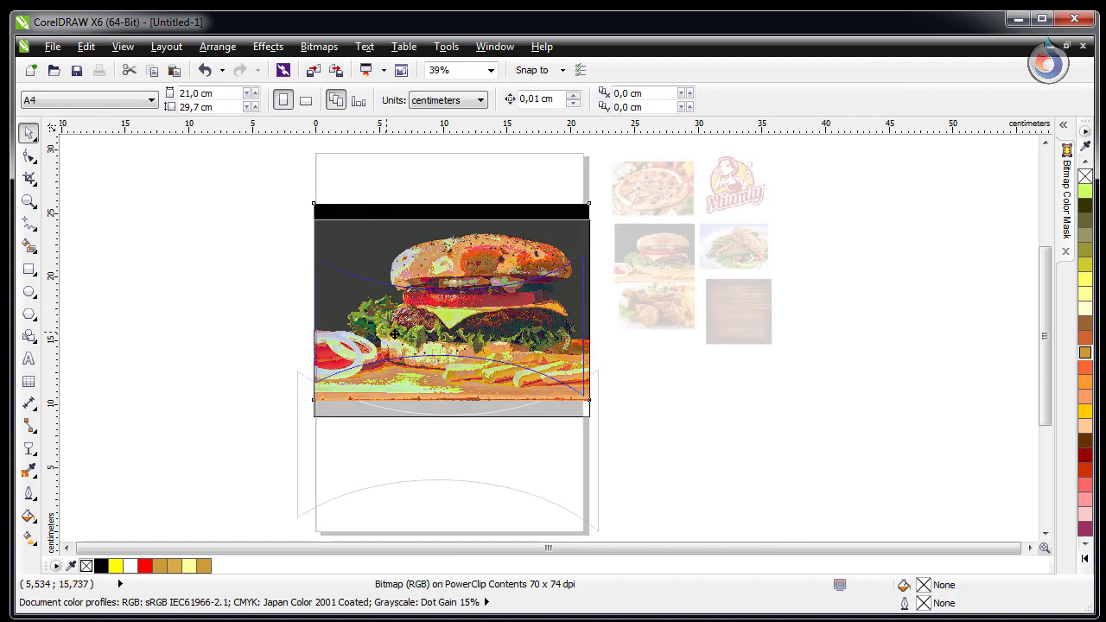
pyautogui.keyDown('ctrl'); pyautogui.click(216, 370); pyautogui.keyUp('ctrl')
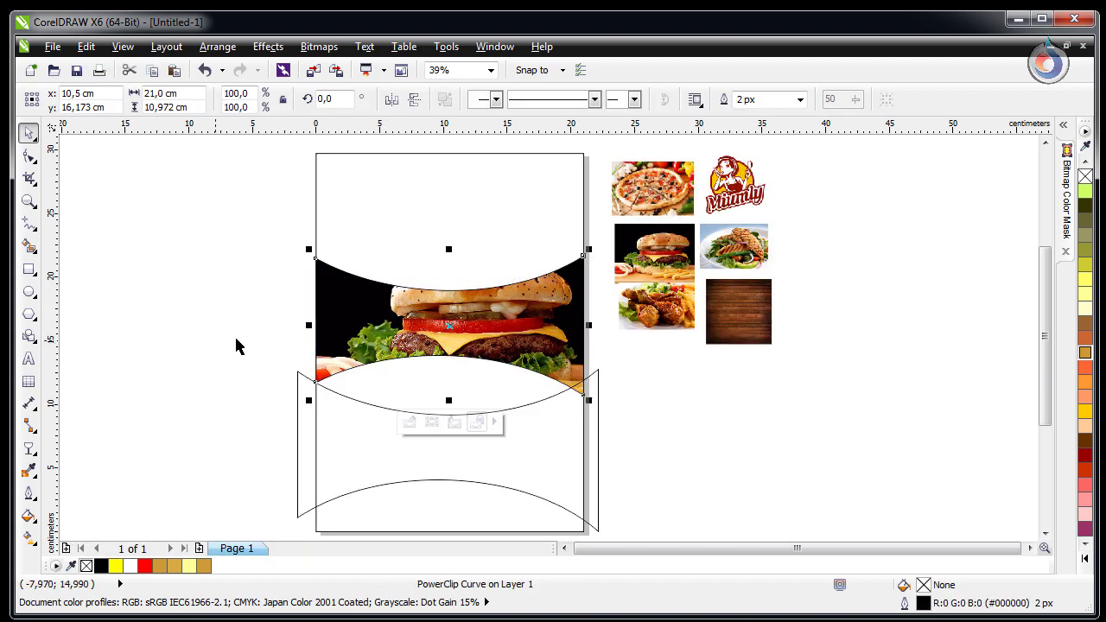
pyautogui.keyDown('ctrl'); pyautogui.click(413, 341); pyautogui.keyUp('ctrl')
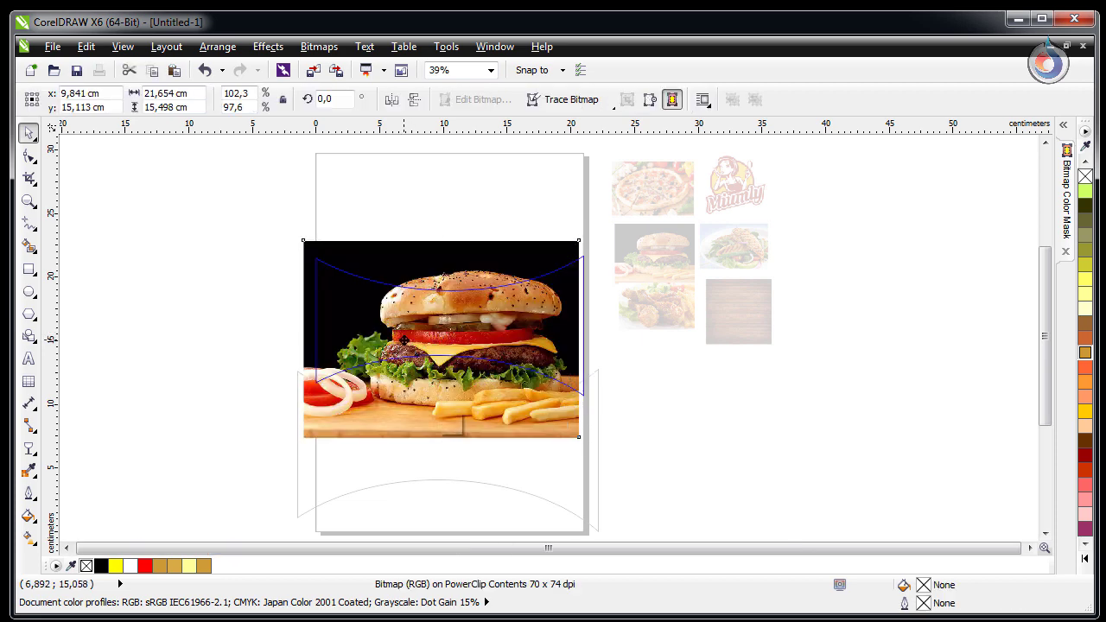
pyautogui.keyDown('ctrl'); pyautogui.click(237, 363); pyautogui.keyUp('ctrl')
pyautogui.click(235, 309)
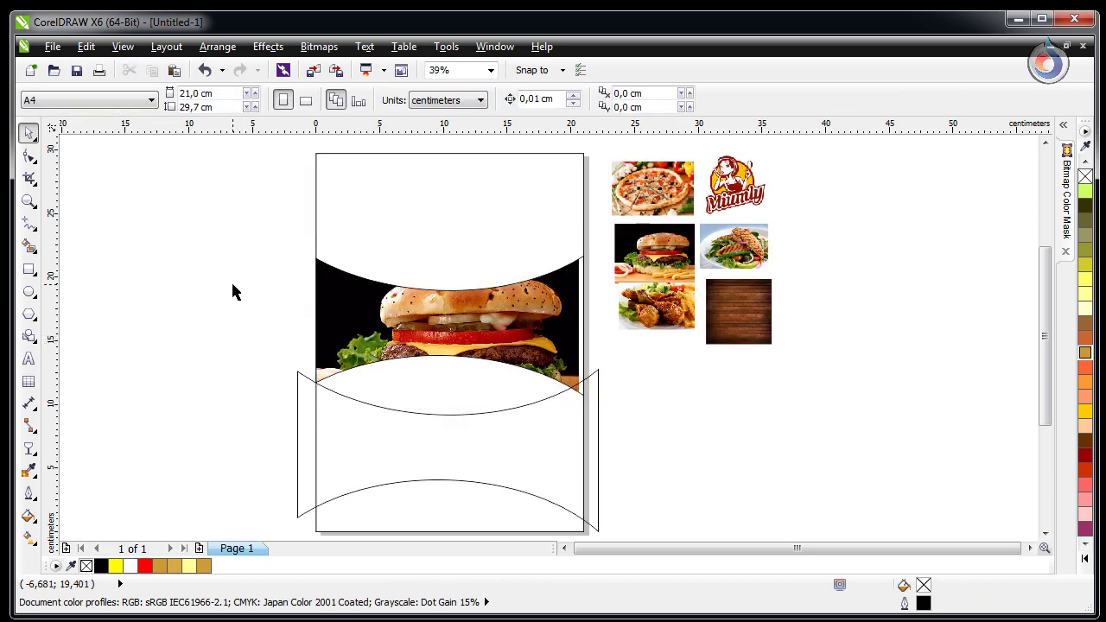
# - Reshape the burger band's lower edge with the Shape tool, lowering the middle of the arc to flatten the curve
pyautogui.click(414, 339)
pyautogui.click(144, 298)
pyautogui.click(393, 387)
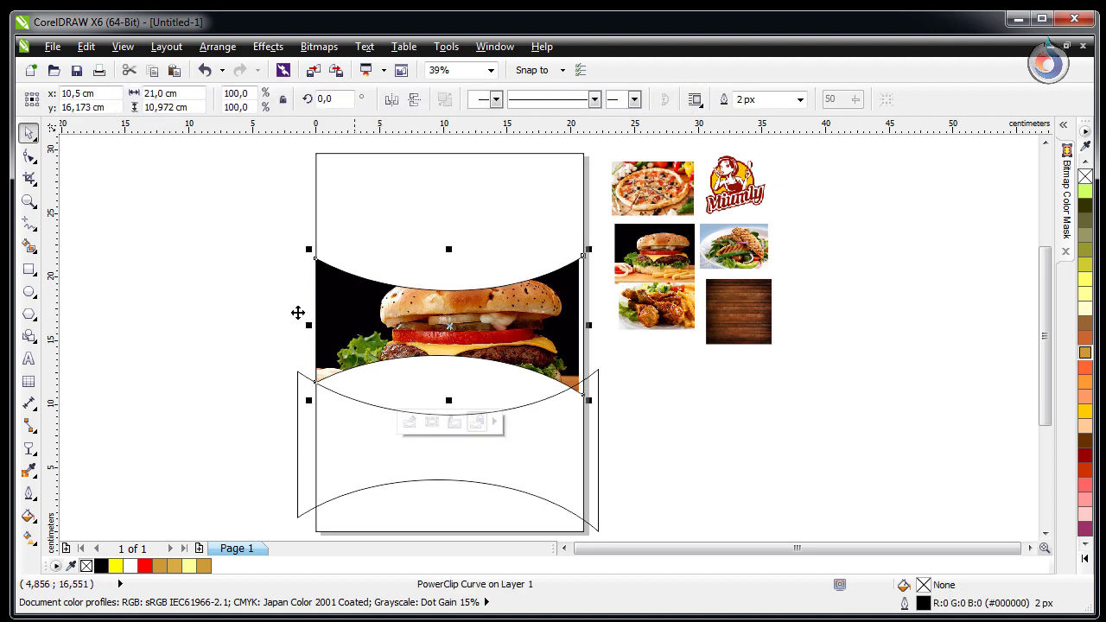
pyautogui.click(29, 155)
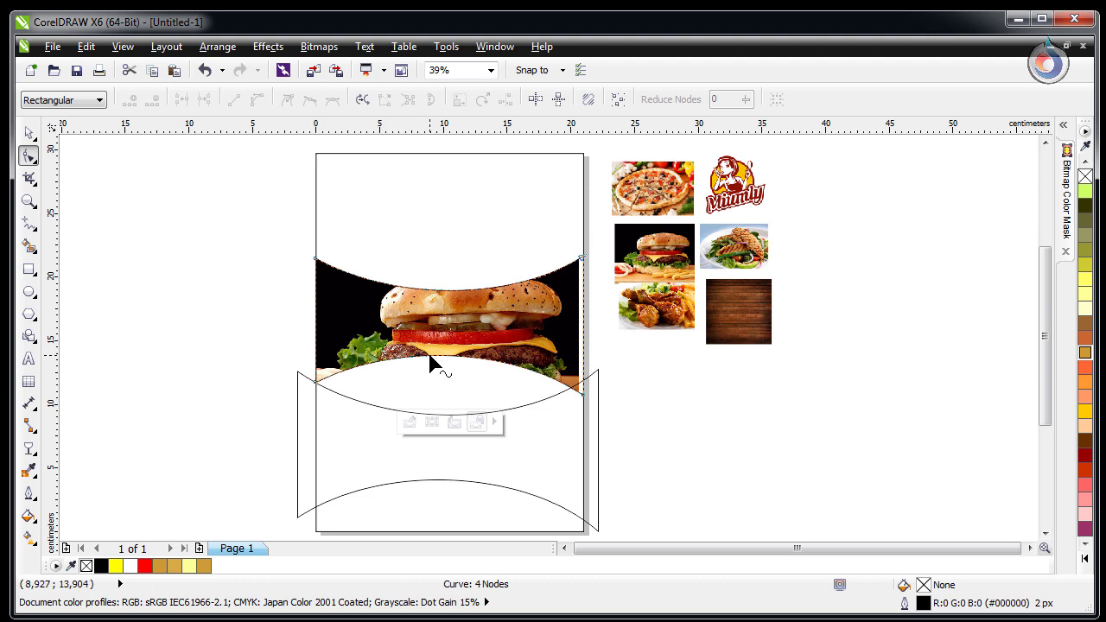
pyautogui.moveTo(430, 363); pyautogui.dragTo(436, 372)
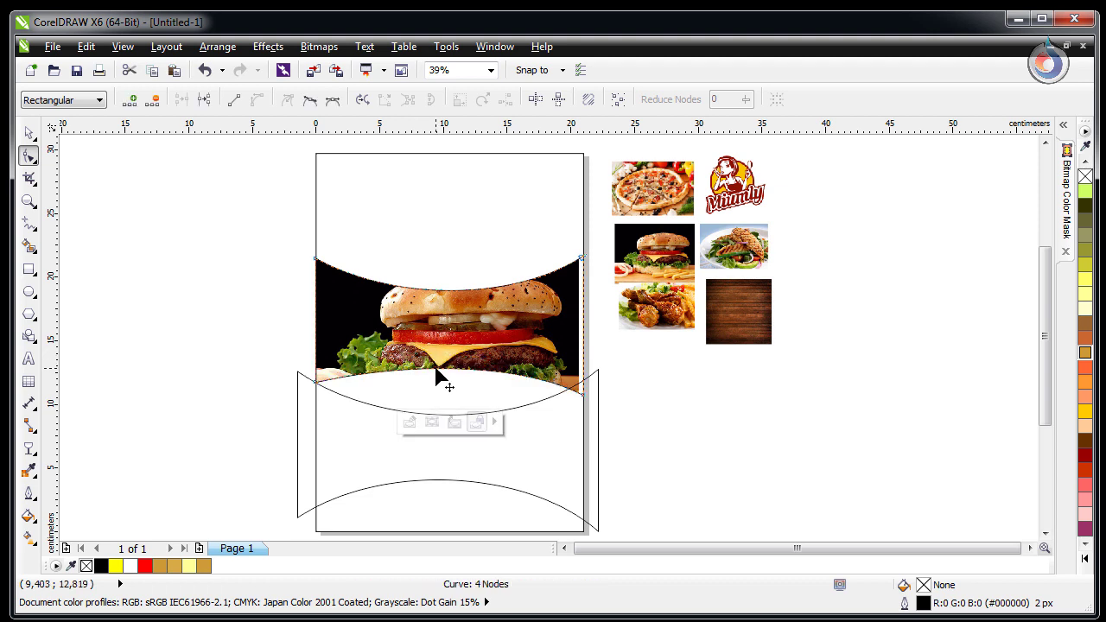
pyautogui.click(29, 132)
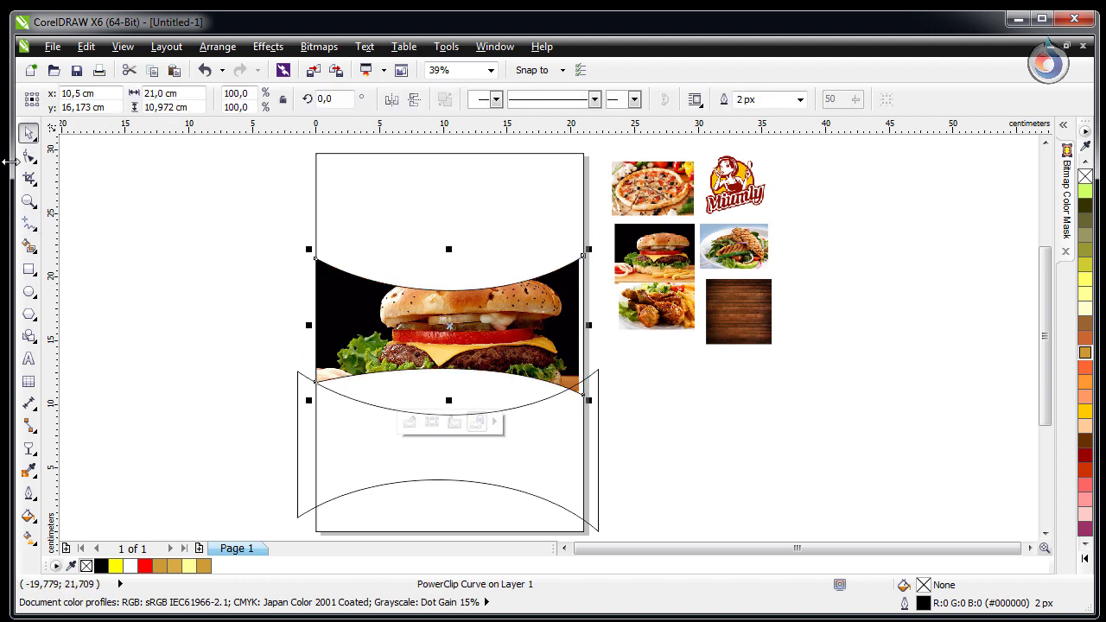
pyautogui.click(28, 156)
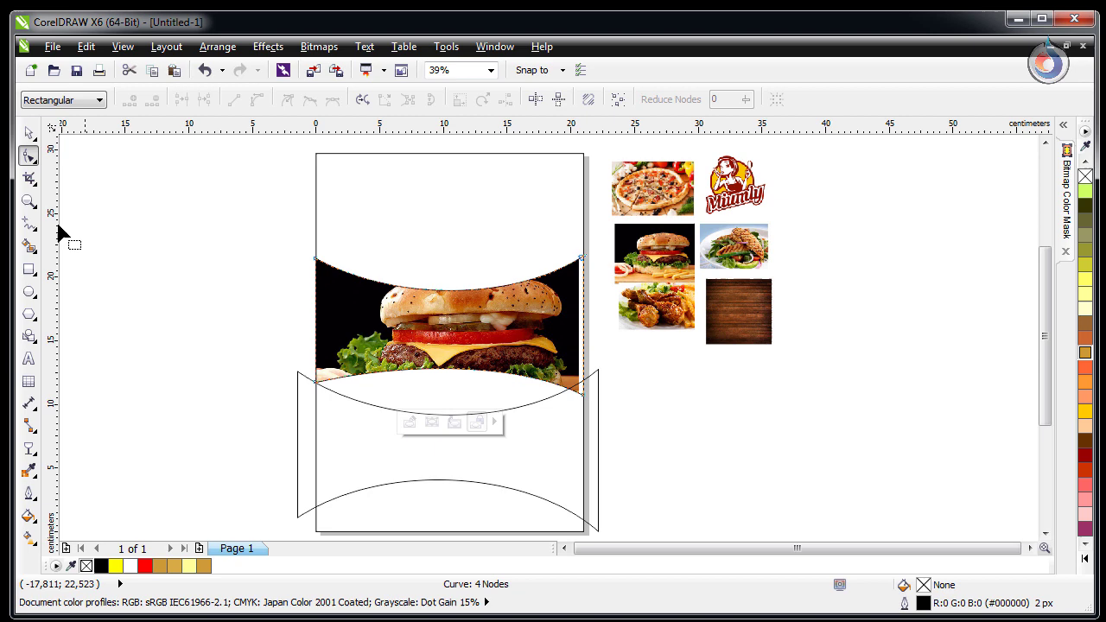
pyautogui.click(29, 132)
# - Shift the empty curved band below the burger up over the photo and delete it
pyautogui.click(285, 407)
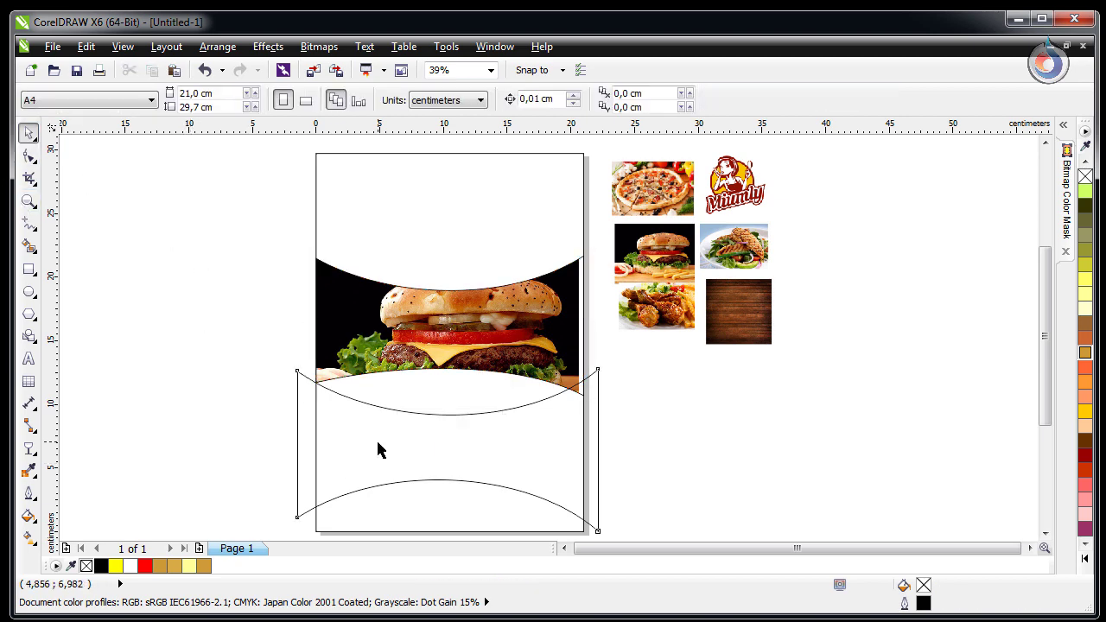
pyautogui.moveTo(378, 449); pyautogui.dragTo(378, 358)
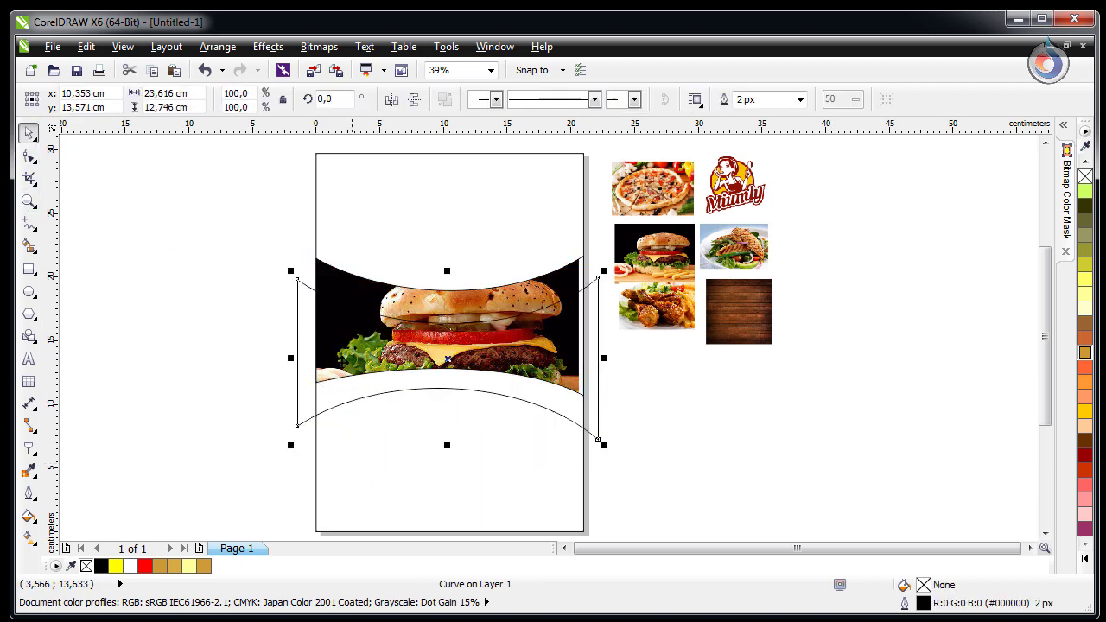
pyautogui.click(285, 325)
# - Place a copy of the burger band about 0.7 cm above the original
pyautogui.click(375, 293)
pyautogui.hotkey('shift', 'F2')
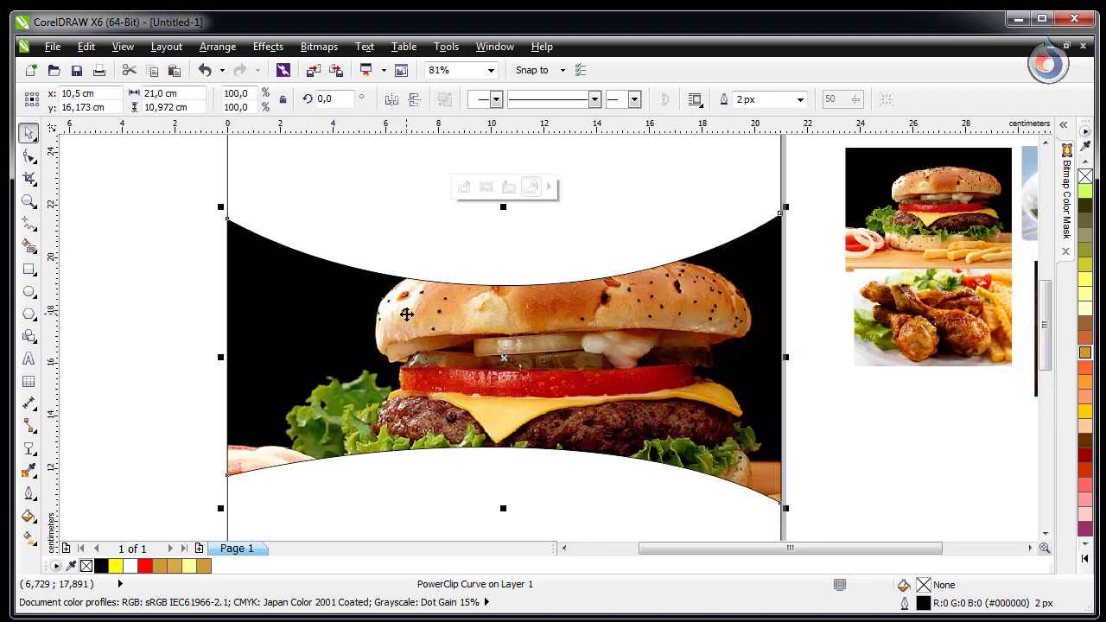
pyautogui.press('Escape')
pyautogui.press('F4')
pyautogui.press('z')
pyautogui.moveTo(271, 224); pyautogui.dragTo(706, 429)
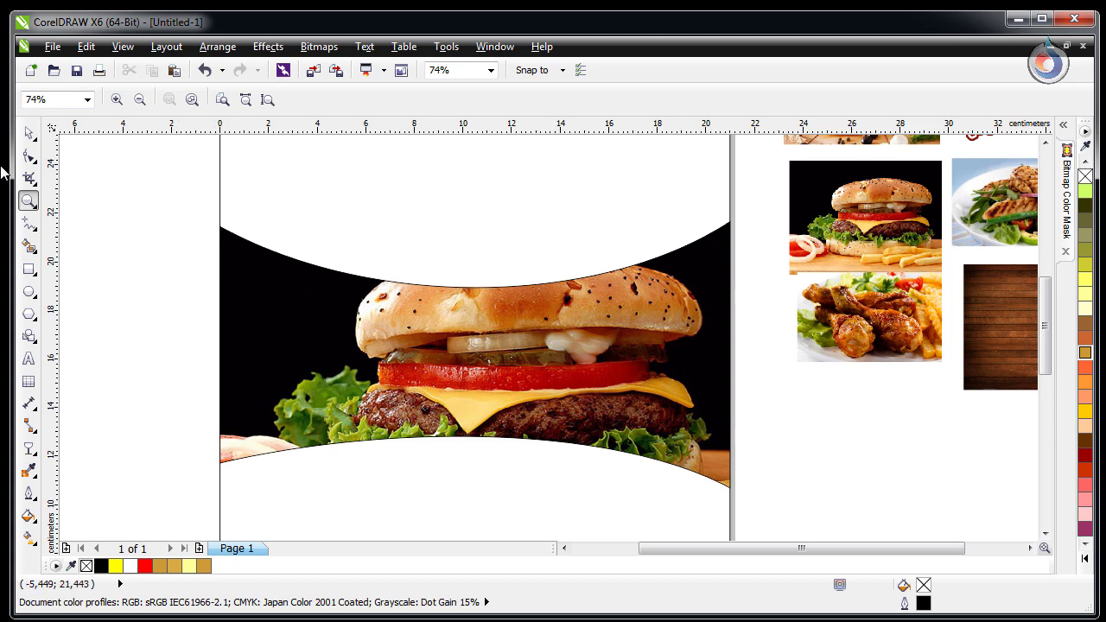
pyautogui.click(28, 132)
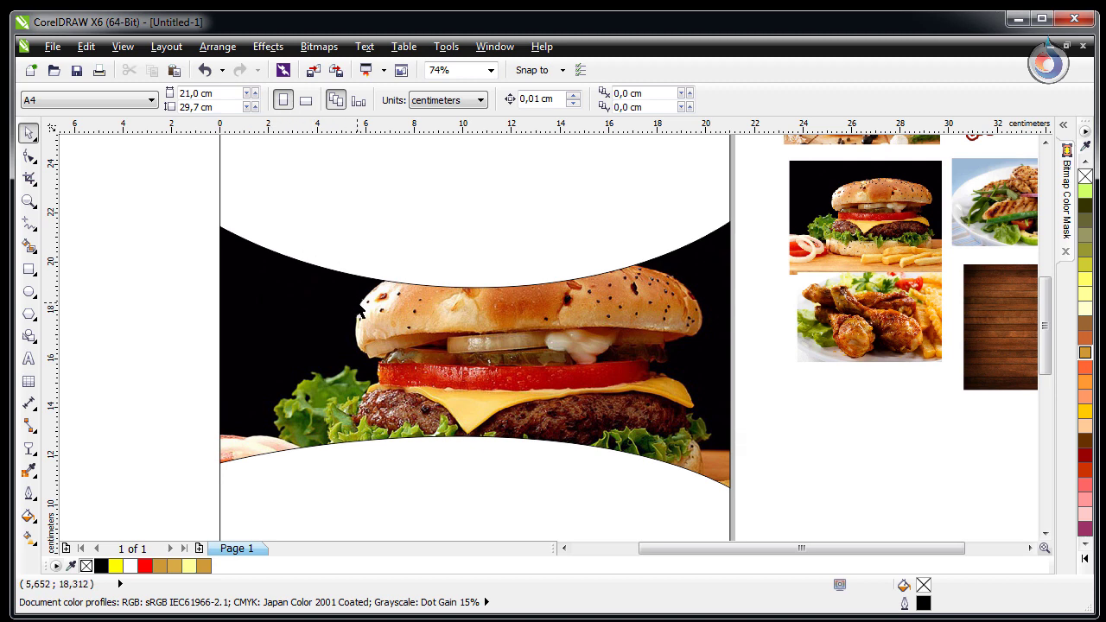
pyautogui.click(358, 334)
pyautogui.moveTo(339, 345); pyautogui.dragTo(338, 331)
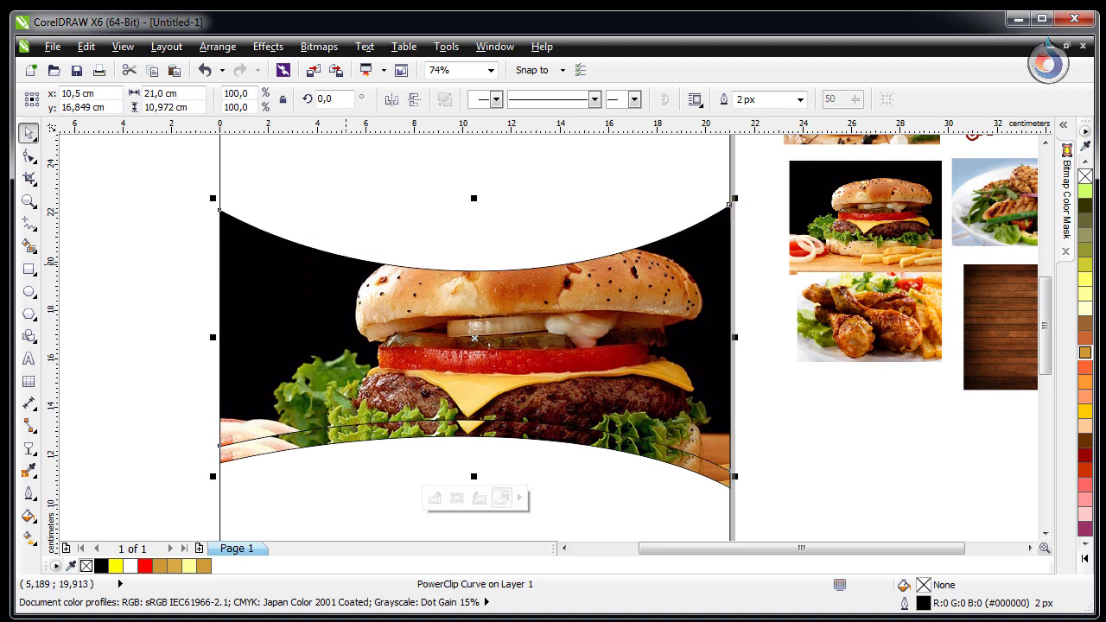
# - Remove the burger photo from the copied band's PowerClip contents and turn the empty frame into a plain curve
pyautogui.click(434, 498)
pyautogui.click(205, 270)
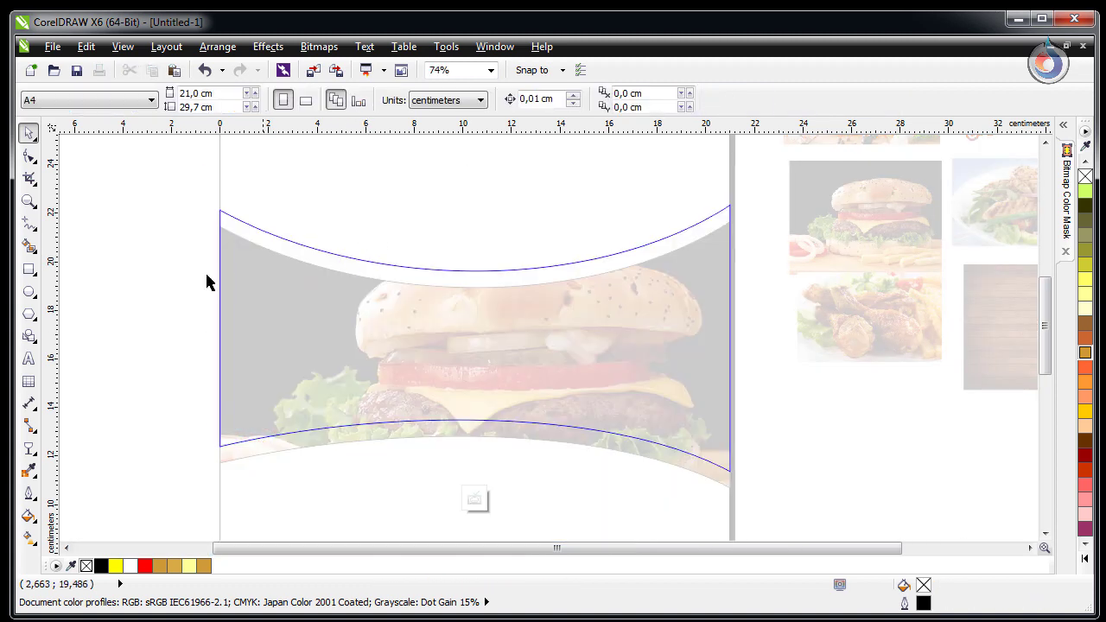
pyautogui.keyDown('ctrl'); pyautogui.click(202, 248); pyautogui.keyUp('ctrl')
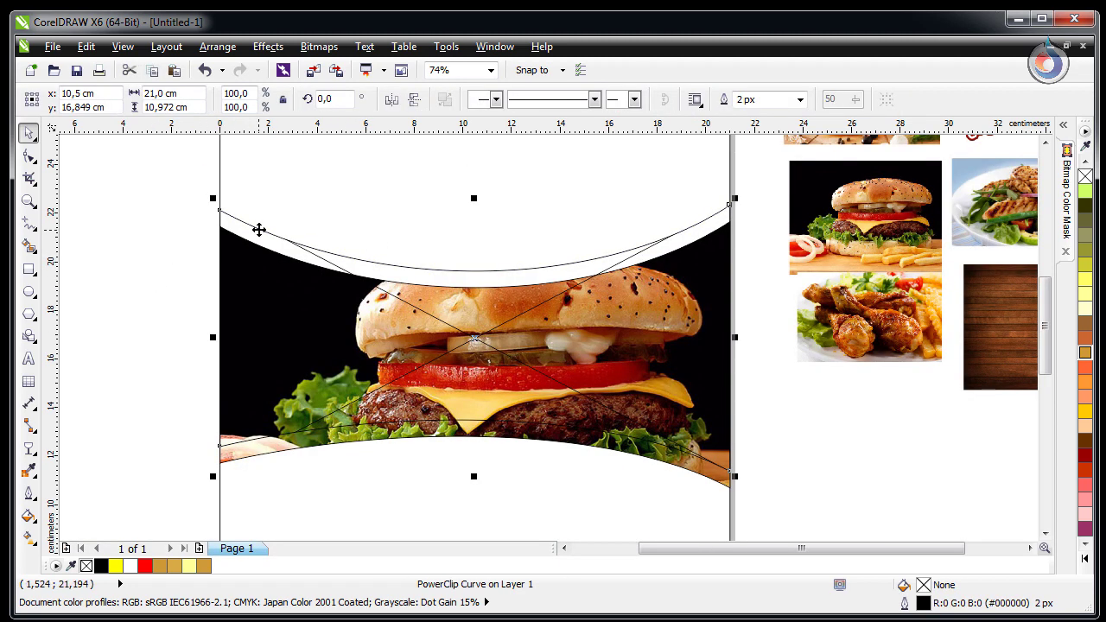
pyautogui.rightClick(253, 232)
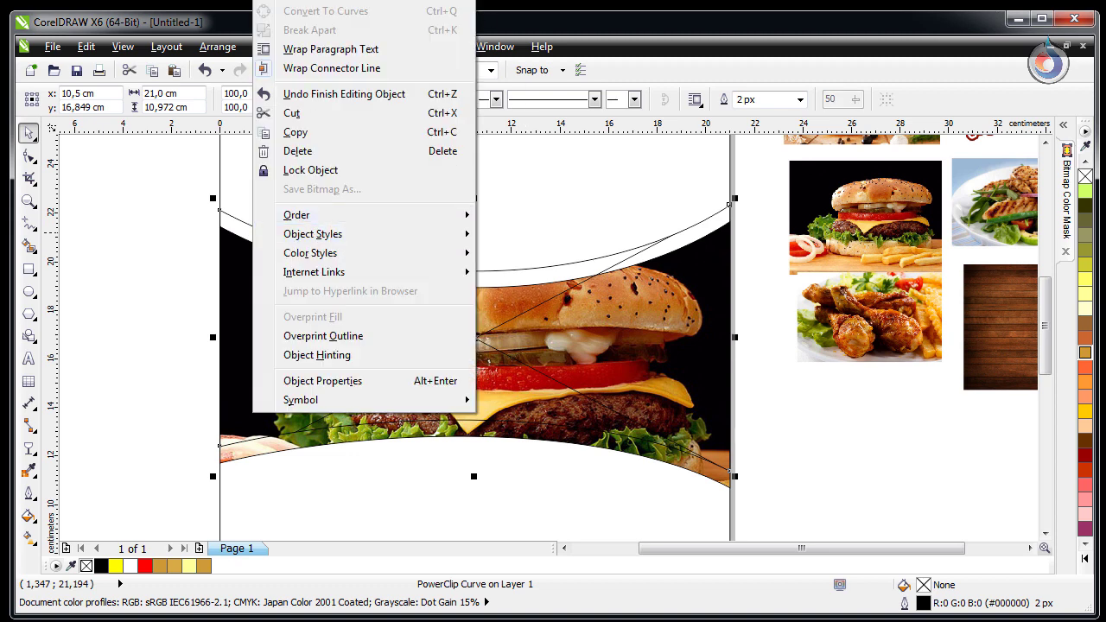
pyautogui.click(517, 181)
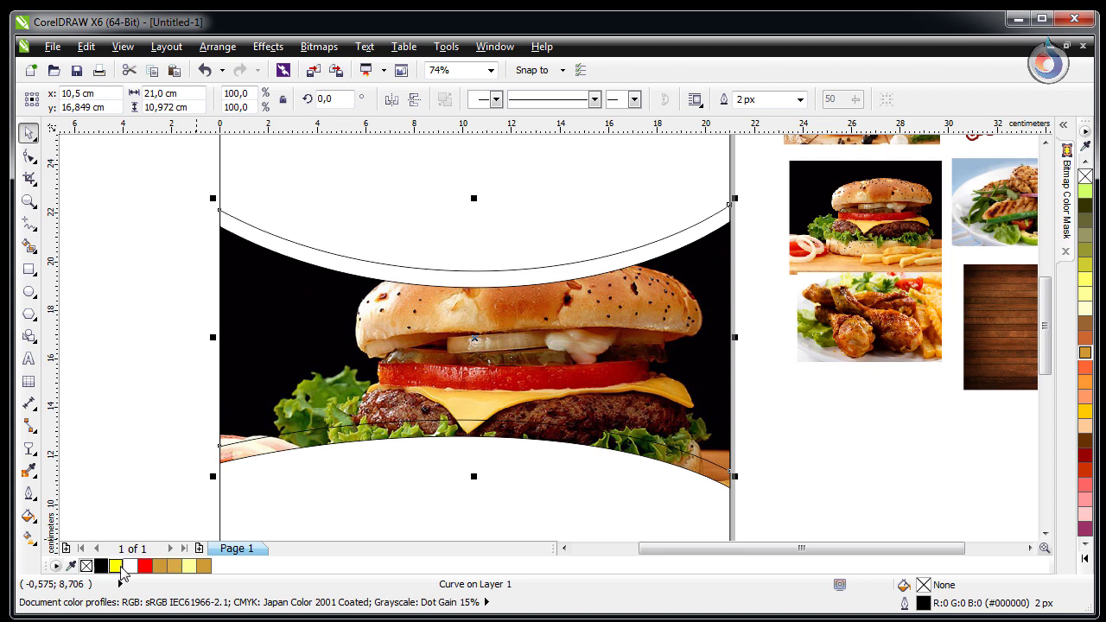
# - Fill the copied curve with yellow and bring the burger band in front of it
pyautogui.click(117, 567)
pyautogui.click(285, 451)
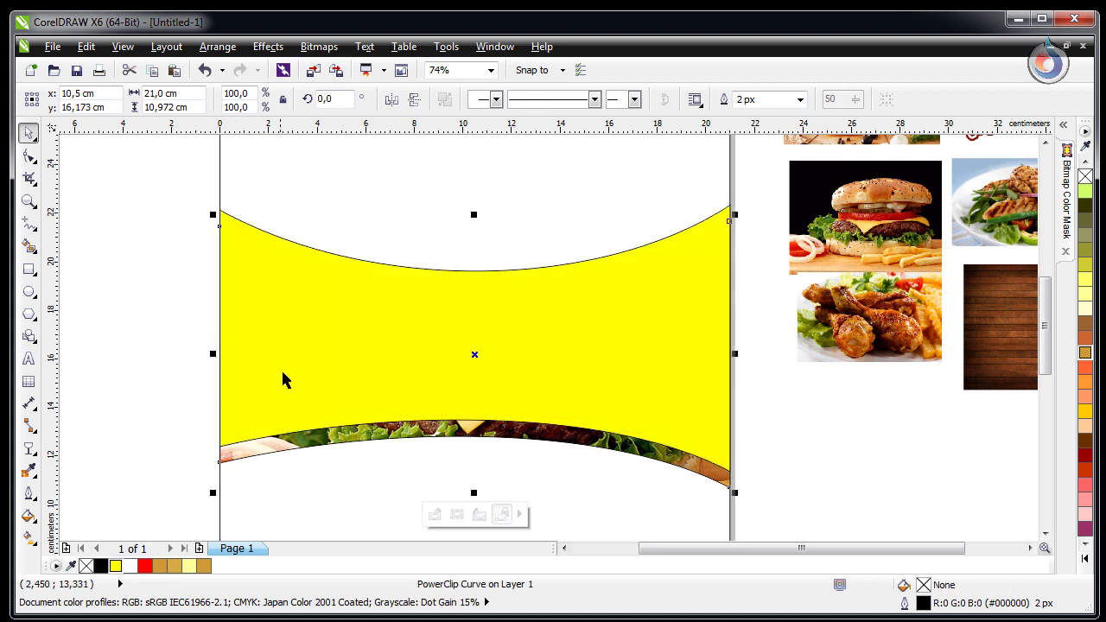
pyautogui.keyDown('shift'); pyautogui.click(284, 378); pyautogui.keyUp('shift')
pyautogui.press('Escape')
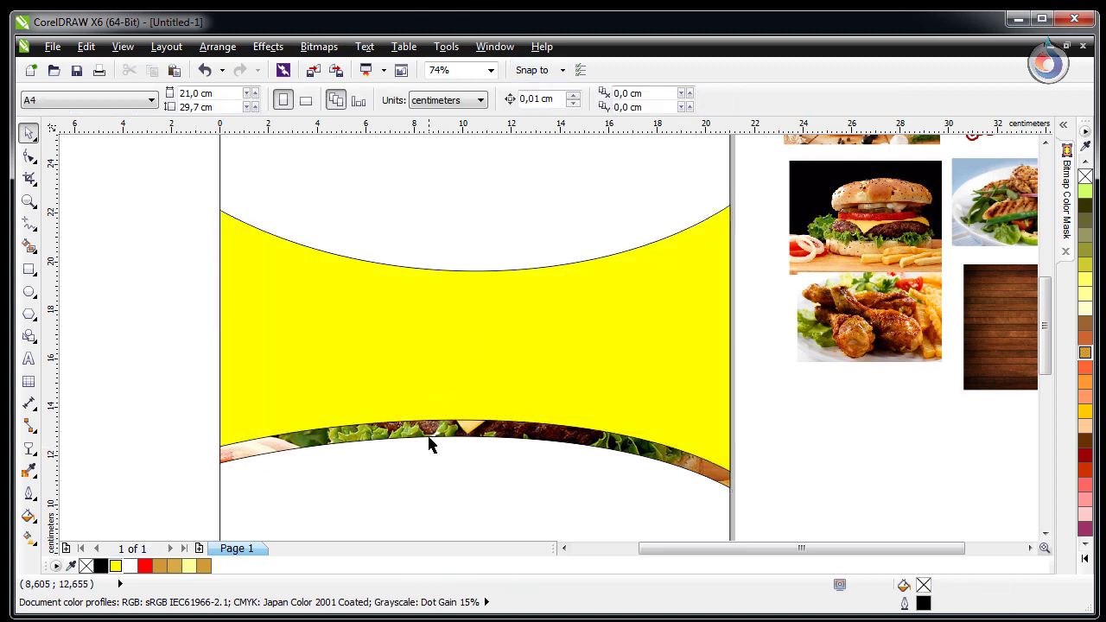
pyautogui.click(457, 413)
pyautogui.hotkey('shift', 'pageup')
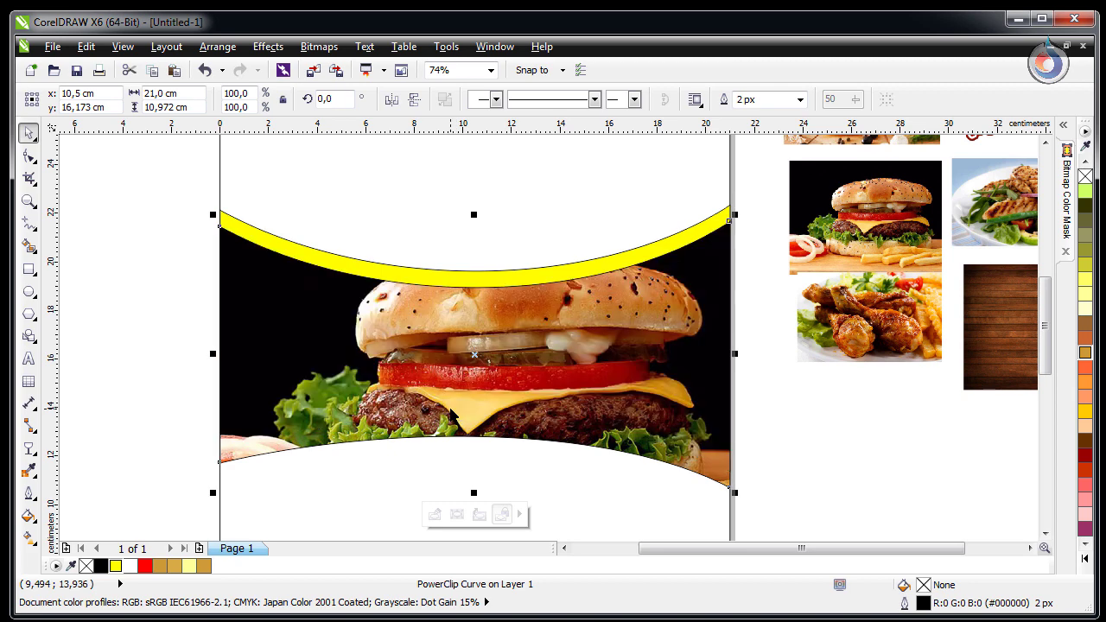
pyautogui.press('Escape')
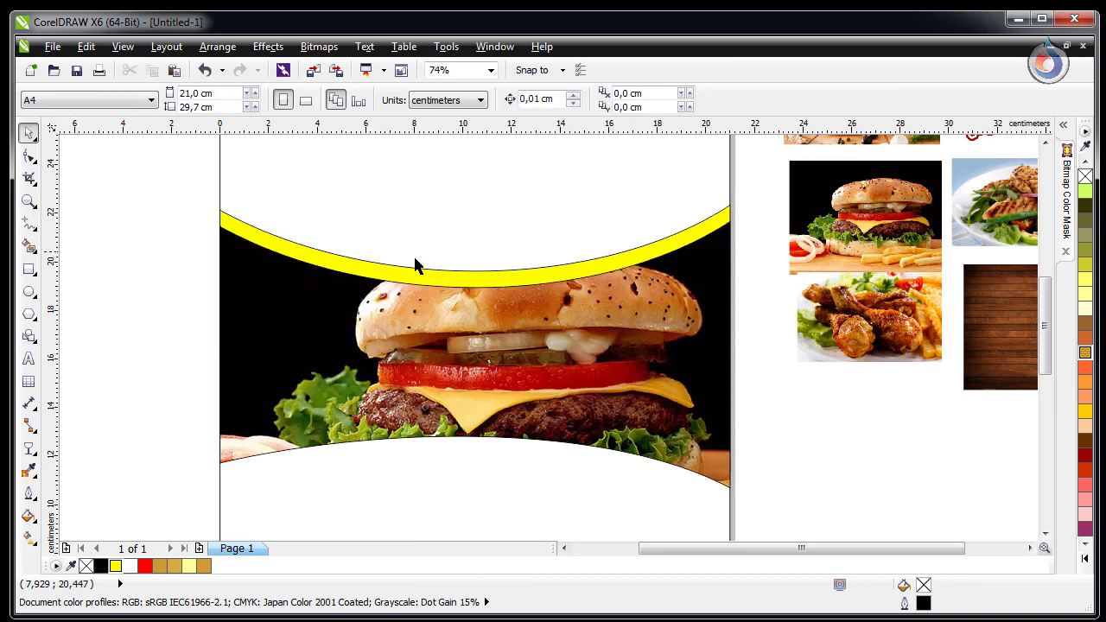
# - Reduce the yellow shape's height to 98% from its upper side and lower the middle of its upper arc slightly
pyautogui.click(455, 271)
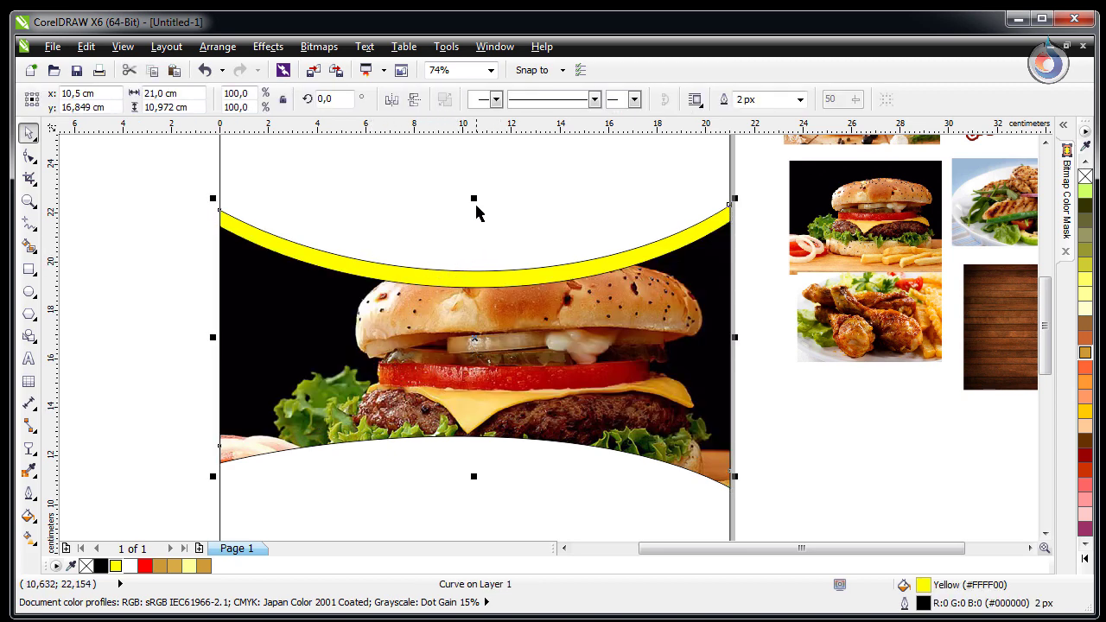
pyautogui.moveTo(476, 201)
pyautogui.mouseDown()
pyautogui.moveTo(484, 212)
pyautogui.moveTo(484, 203)
pyautogui.mouseUp()
pyautogui.click(28, 155)
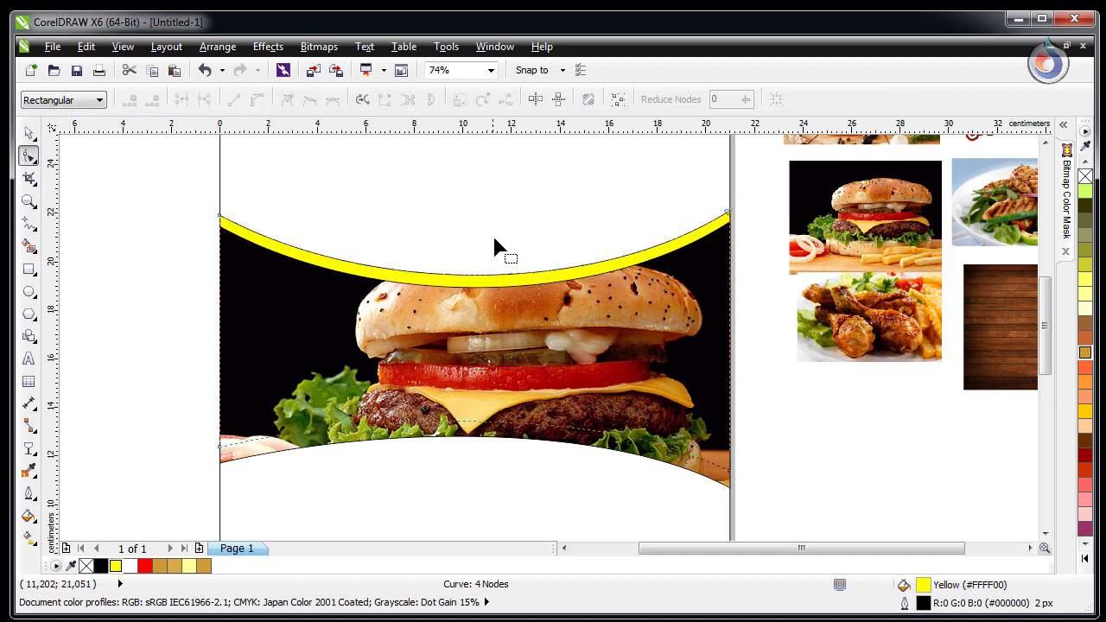
pyautogui.moveTo(473, 278); pyautogui.dragTo(477, 282)
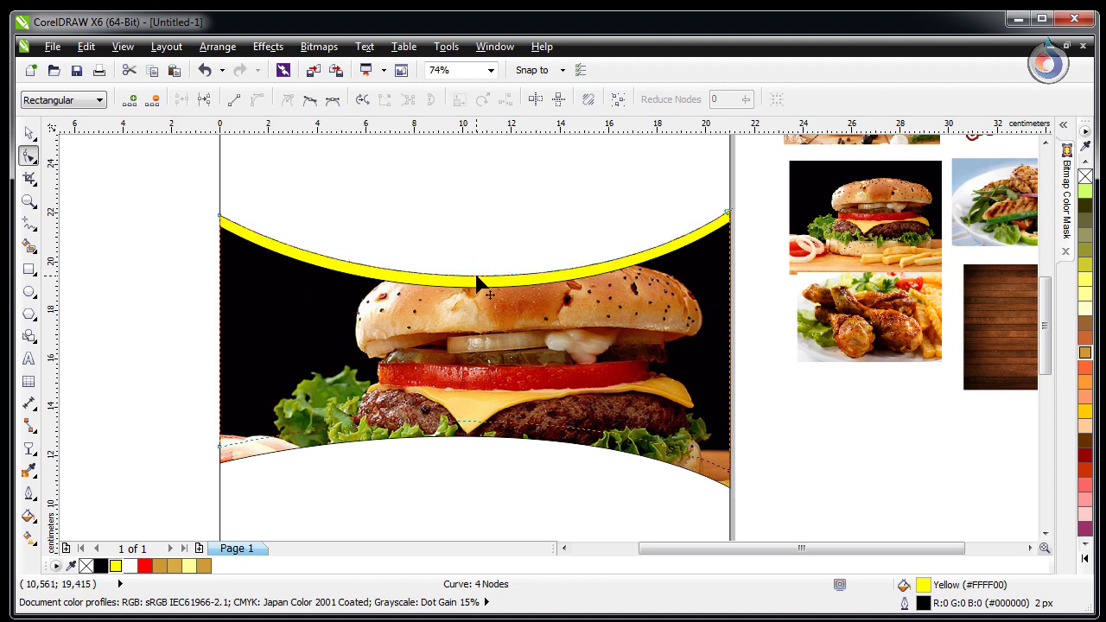
pyautogui.click(28, 132)
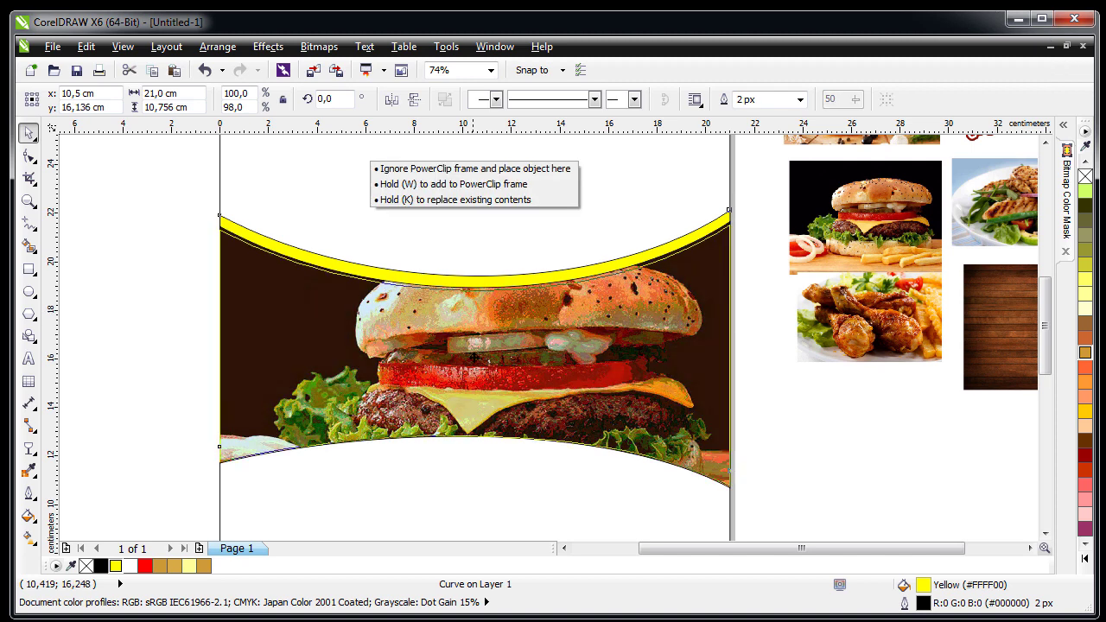
# - Place a lower copy of the yellow shape below the burger band's bottom edge and bring the burger band to the front
pyautogui.moveTo(474, 341); pyautogui.dragTo(473, 366)
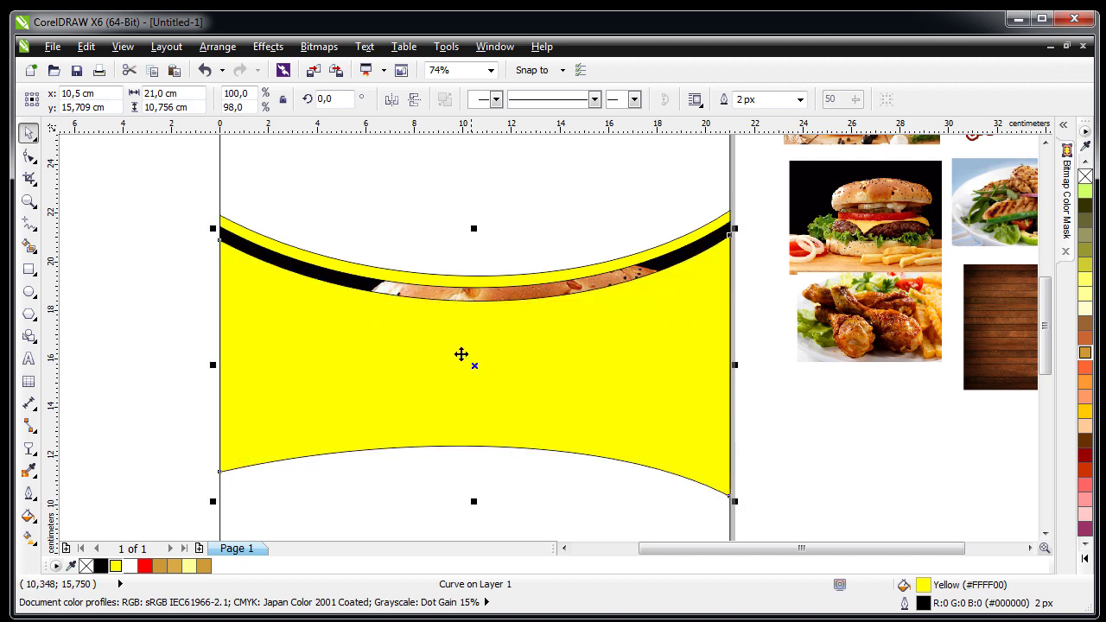
pyautogui.click(430, 292)
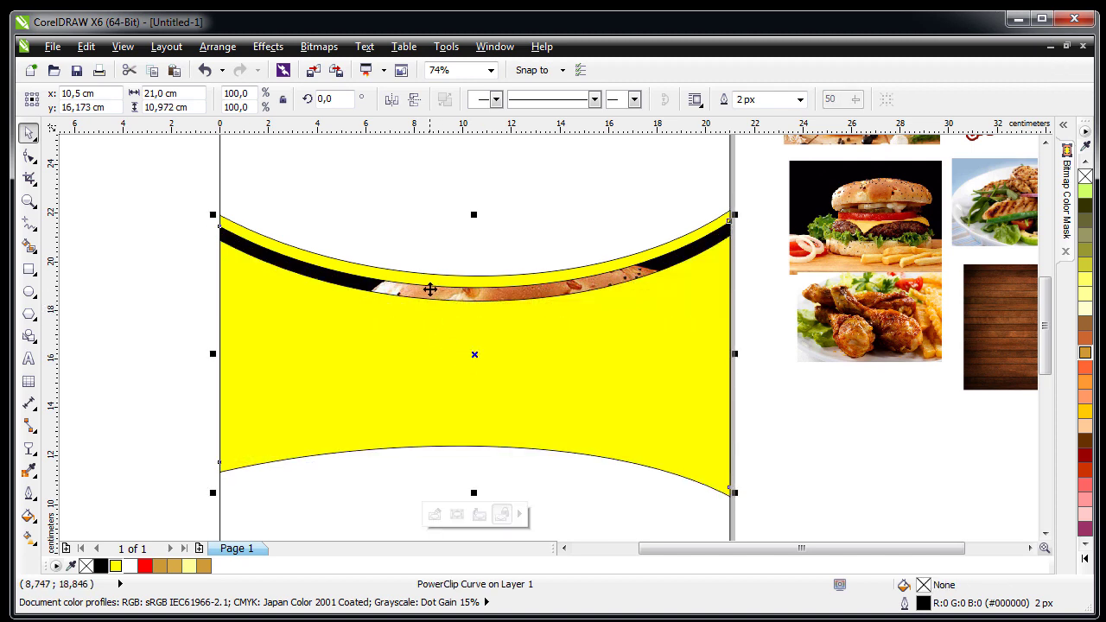
pyautogui.hotkey('shift', 'pageup')
pyautogui.press('Escape')
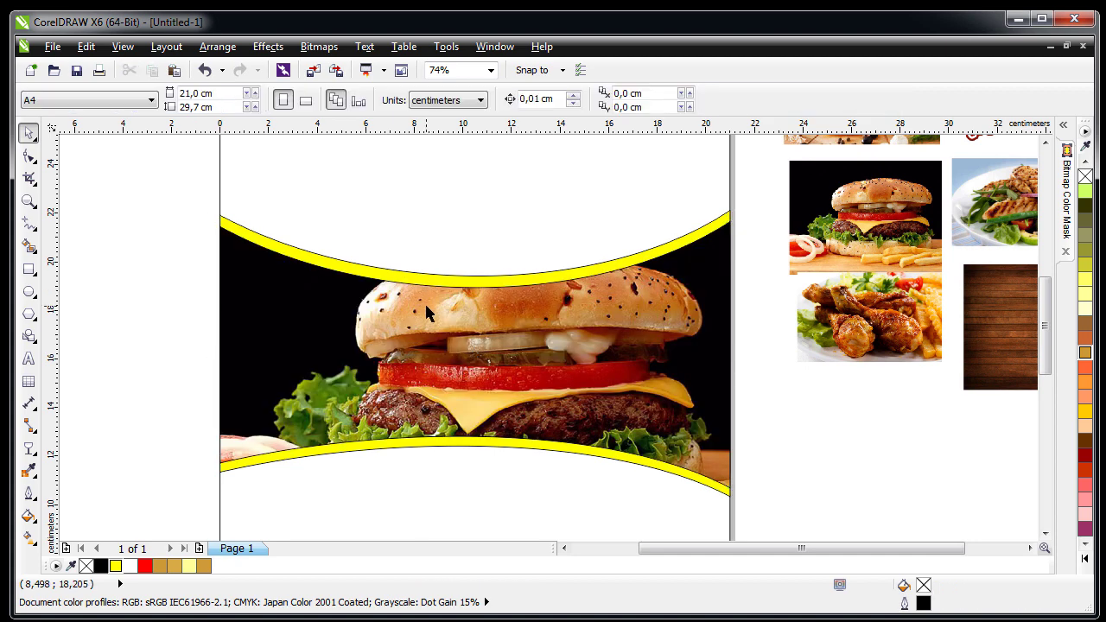
# - Trim the upper and lower yellow shapes with the burger band so each becomes a thin curved strip
pyautogui.click(424, 303)
pyautogui.keyDown('shift'); pyautogui.click(390, 275); pyautogui.keyUp('shift')
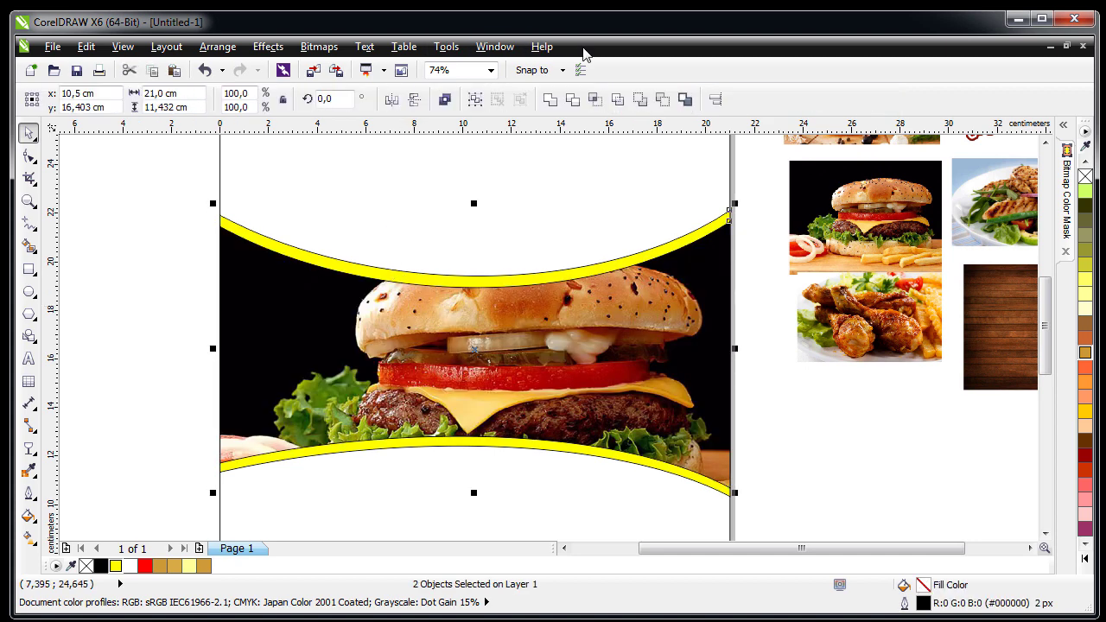
pyautogui.click(572, 99)
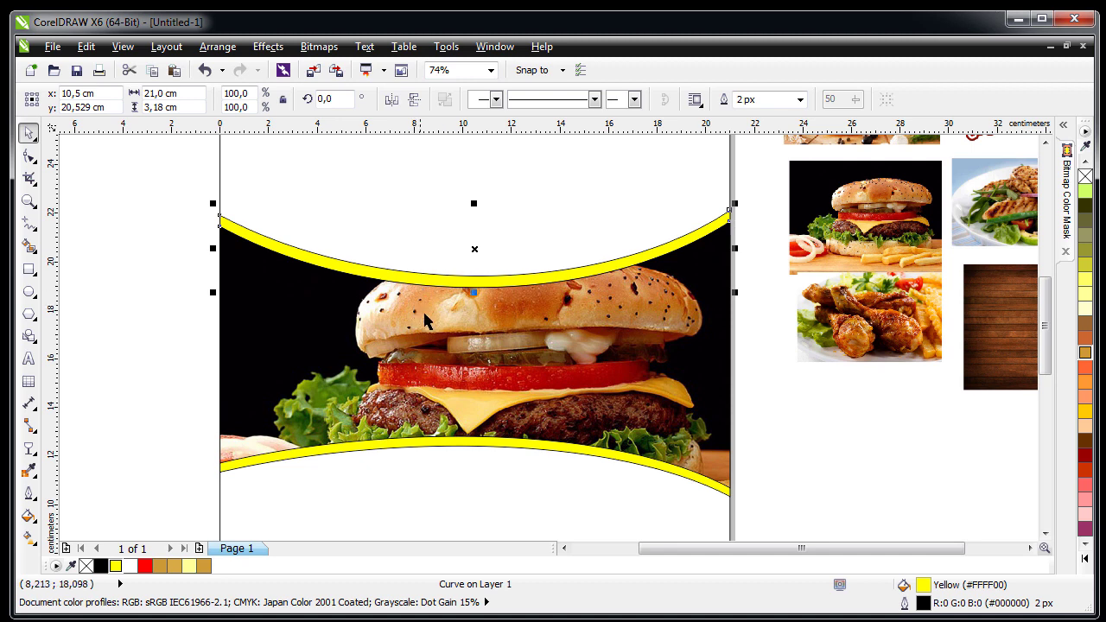
pyautogui.click(416, 380)
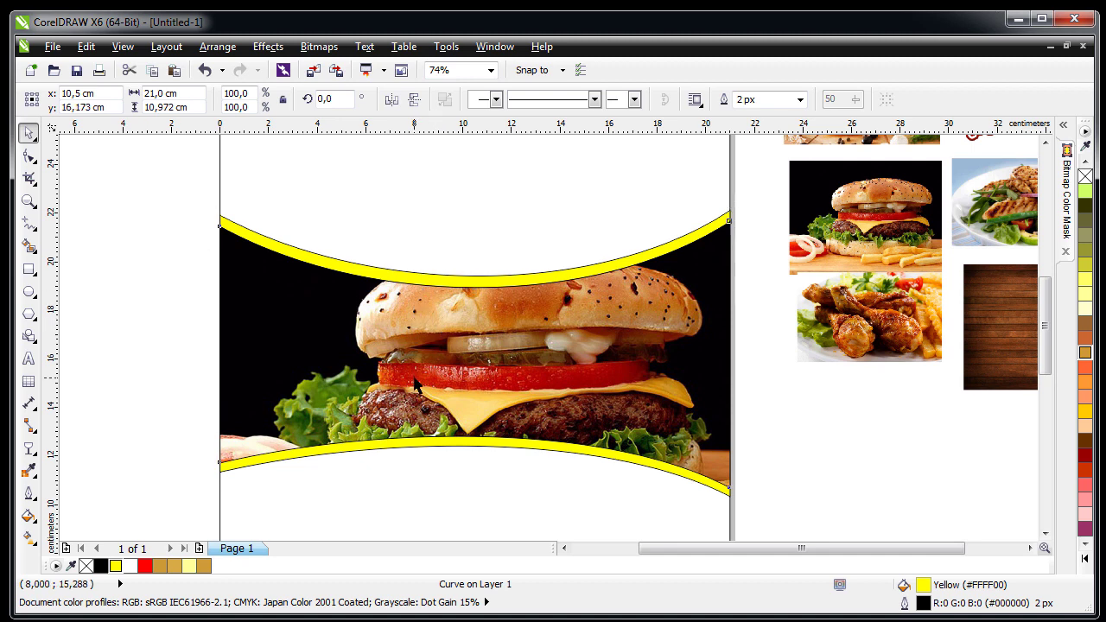
pyautogui.keyDown('shift'); pyautogui.click(419, 447); pyautogui.keyUp('shift')
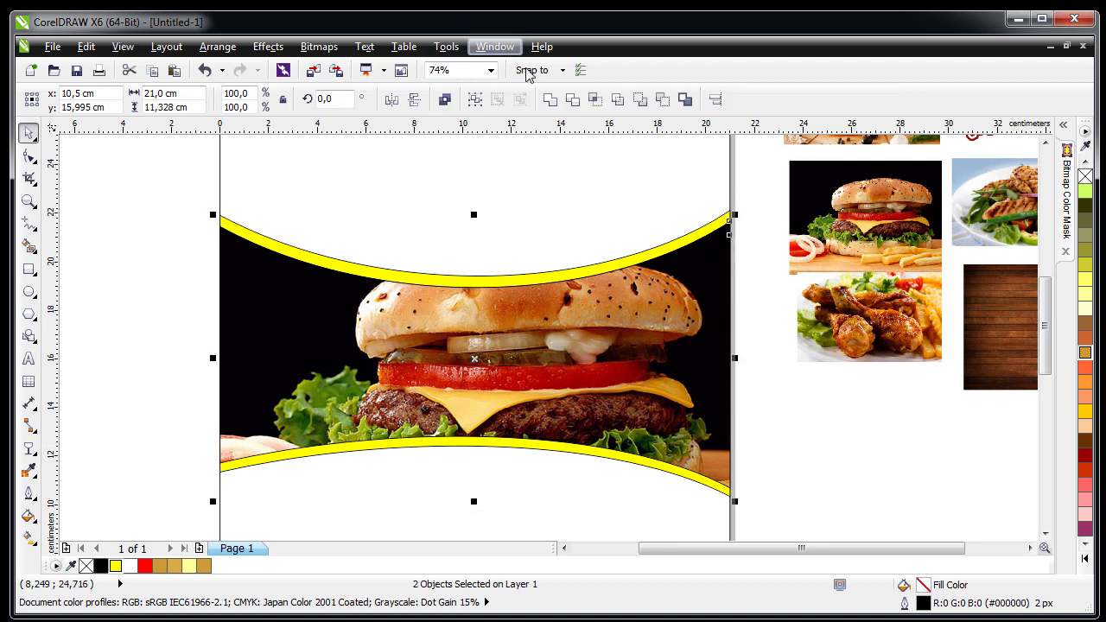
pyautogui.click(571, 101)
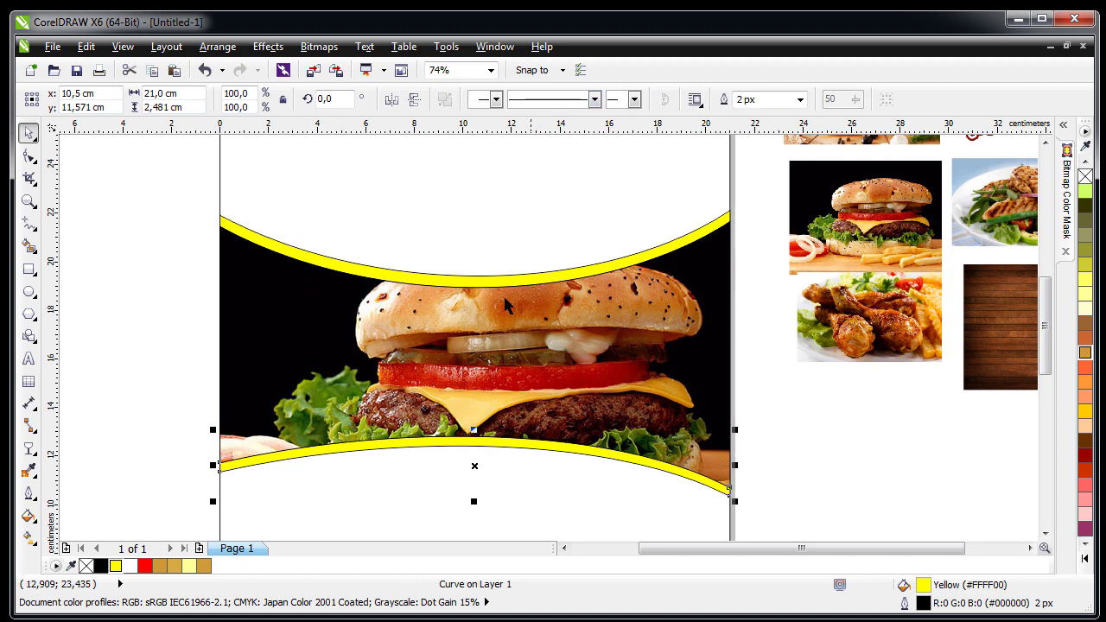
# - Remove the outline from the yellow strips and fill the upper strip with grey #999999
pyautogui.click(278, 242)
pyautogui.rightClick(87, 566)
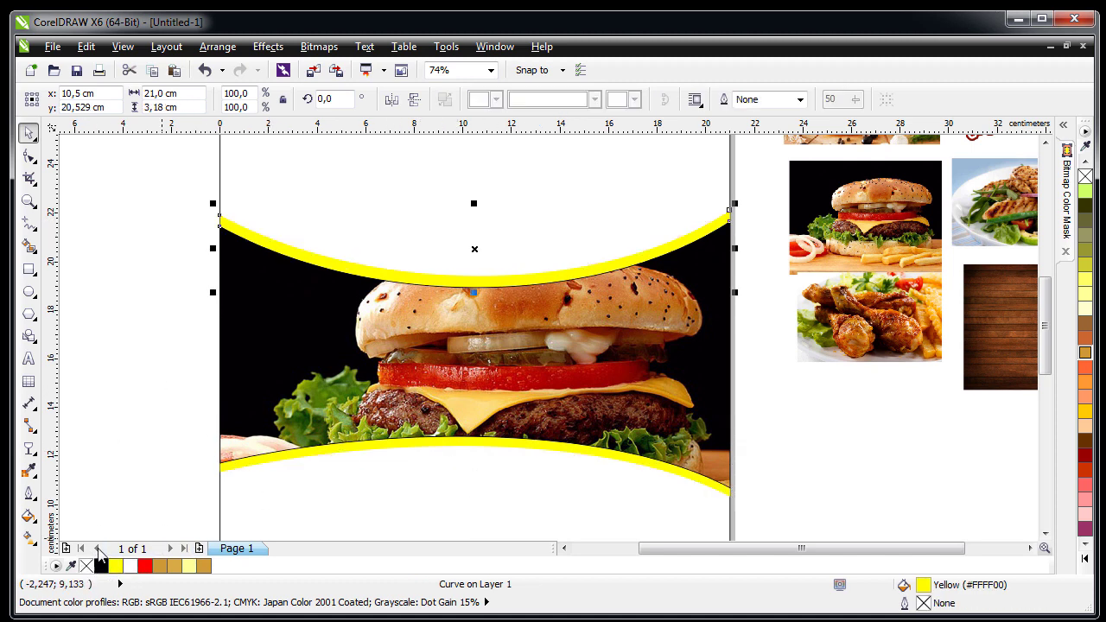
pyautogui.click(1085, 558)
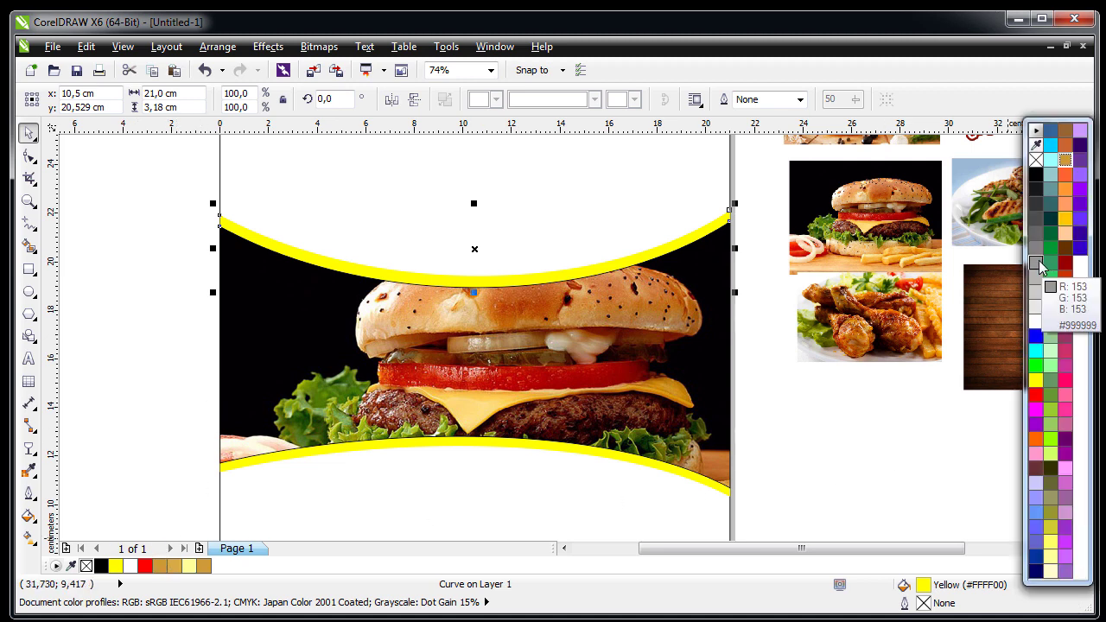
pyautogui.click(1037, 263)
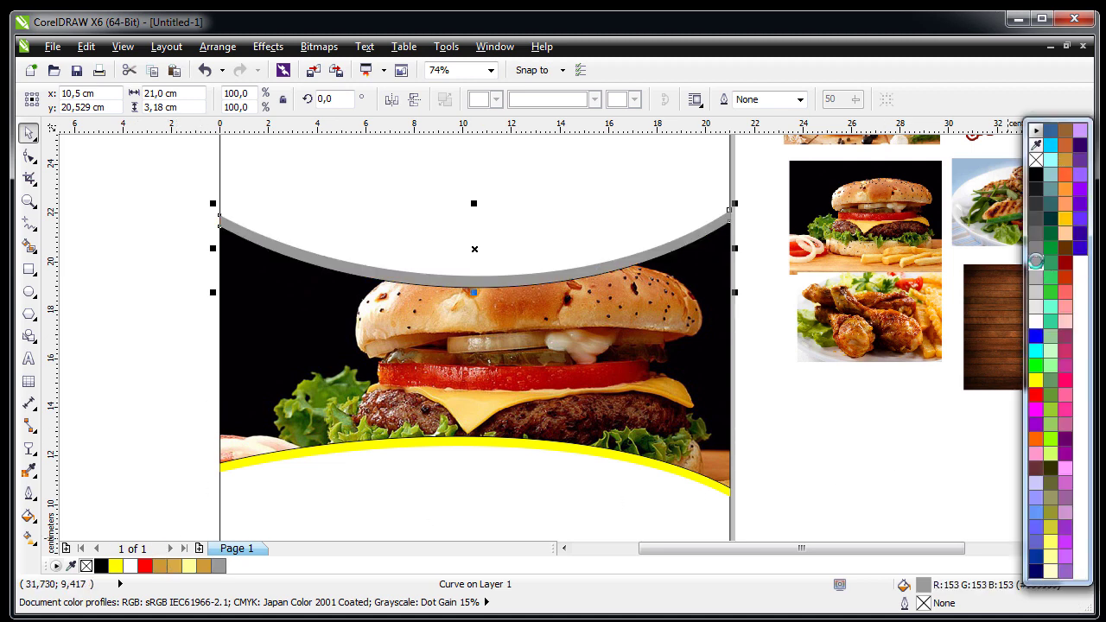
# - Start a linear fountain fill on the upper strip with grey #999999 as both the start and end color
pyautogui.click(28, 516)
pyautogui.click(99, 534)
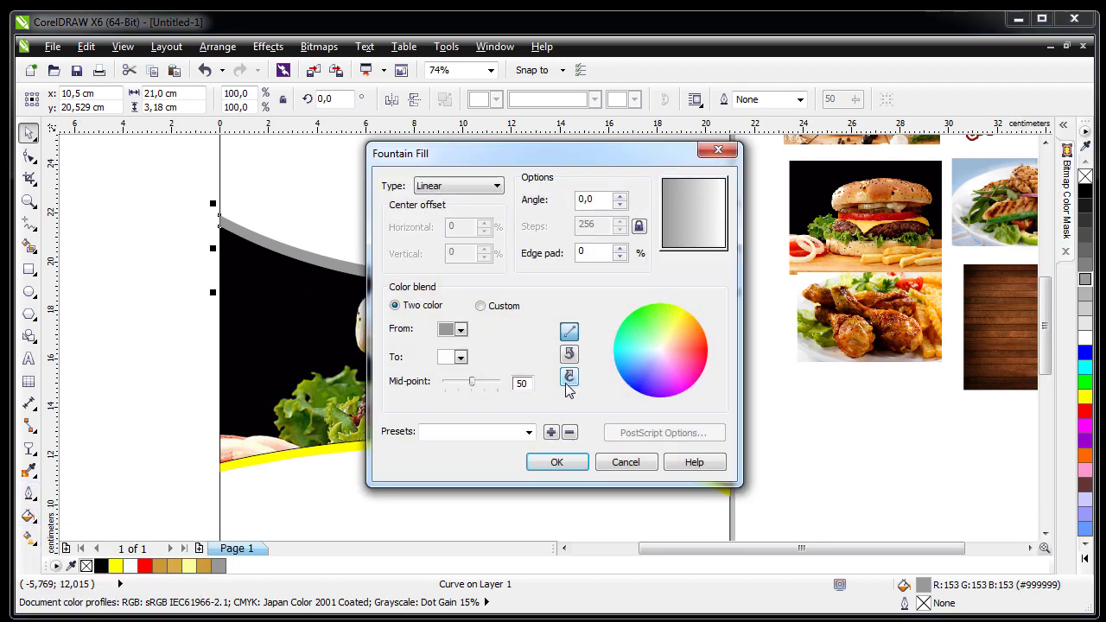
pyautogui.click(458, 360)
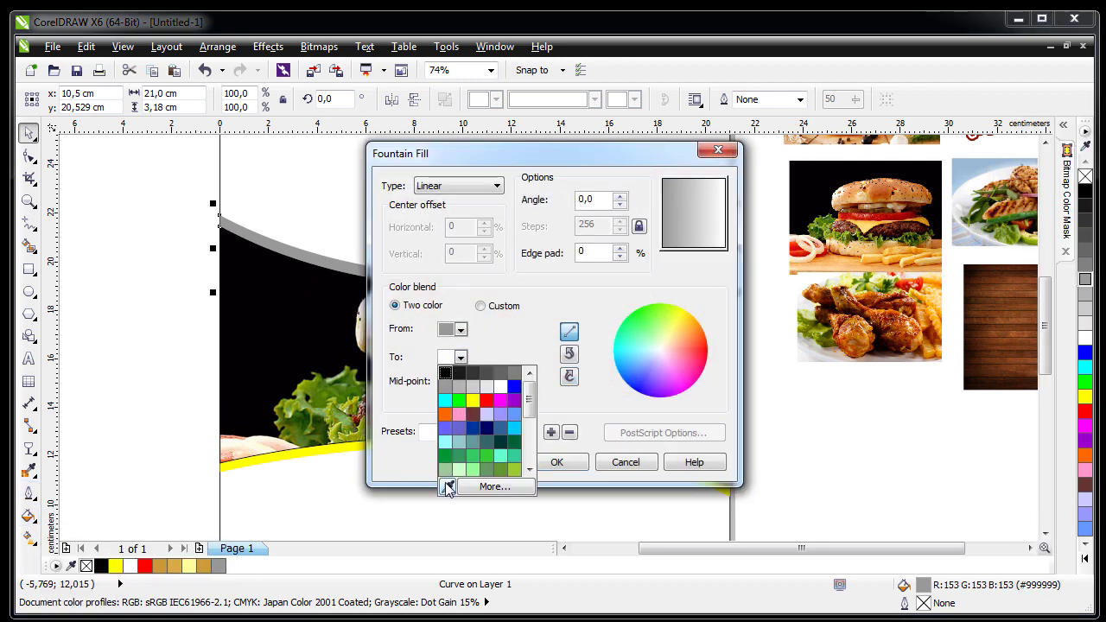
pyautogui.click(448, 484)
pyautogui.click(456, 325)
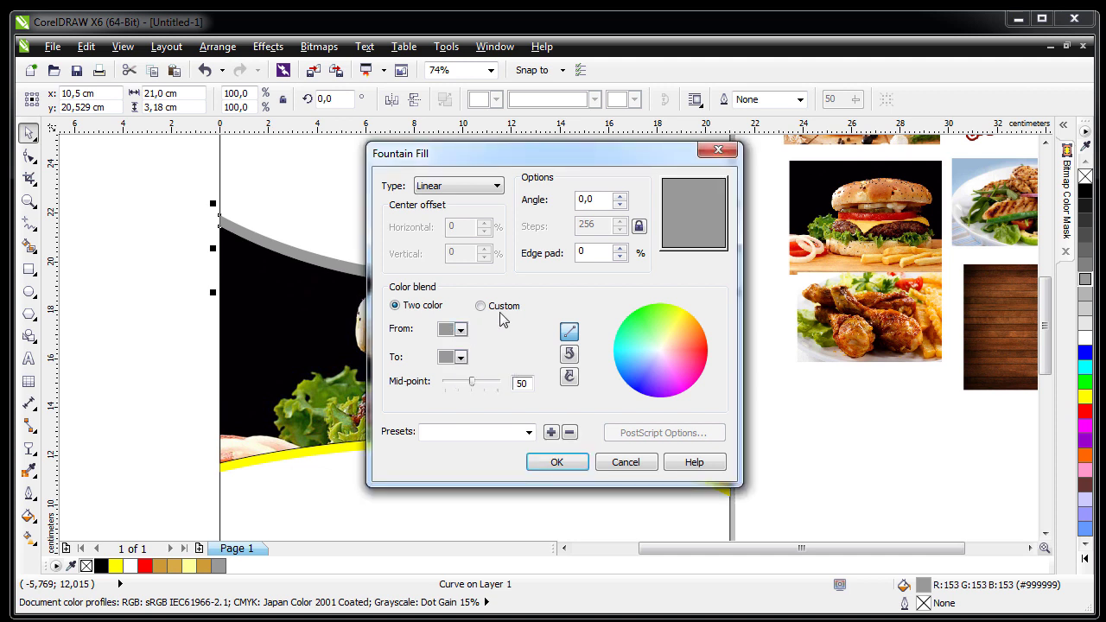
# - Give the upper strip a custom gradient by adding a light grey stop at 19% and a white stop at 52%
pyautogui.click(480, 306)
pyautogui.doubleClick(485, 355)
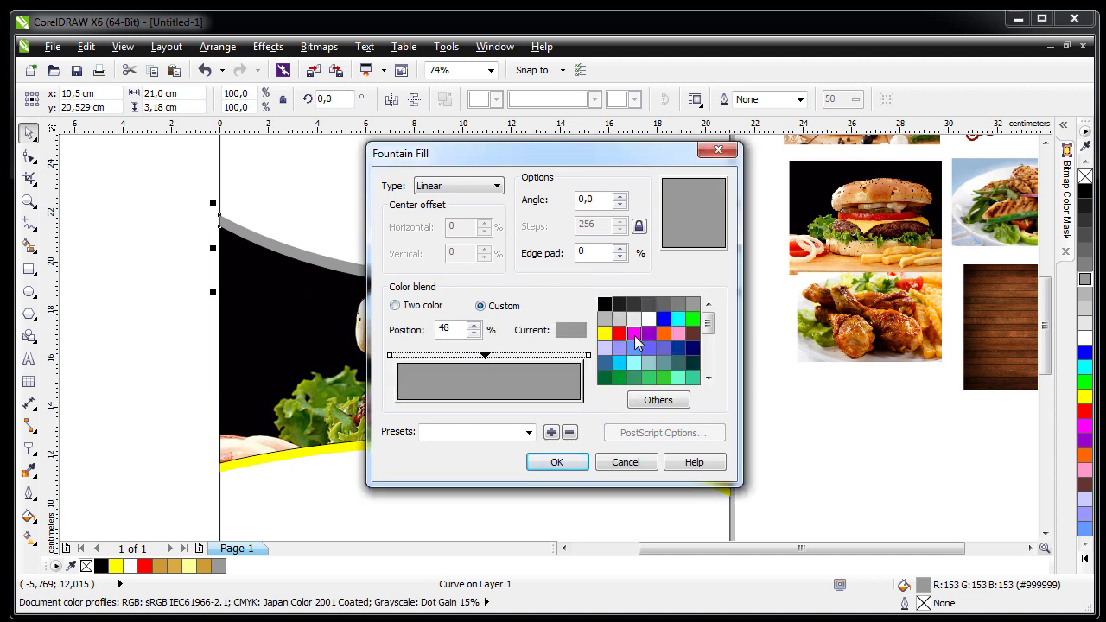
pyautogui.click(637, 326)
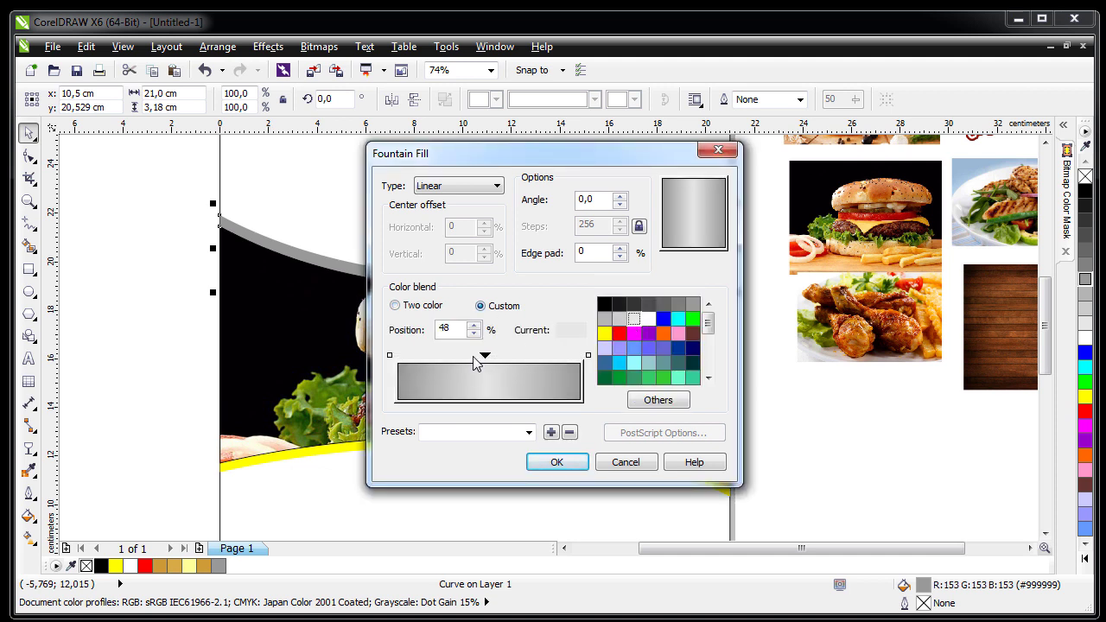
pyautogui.doubleClick(474, 356)
pyautogui.moveTo(474, 356); pyautogui.dragTo(435, 357)
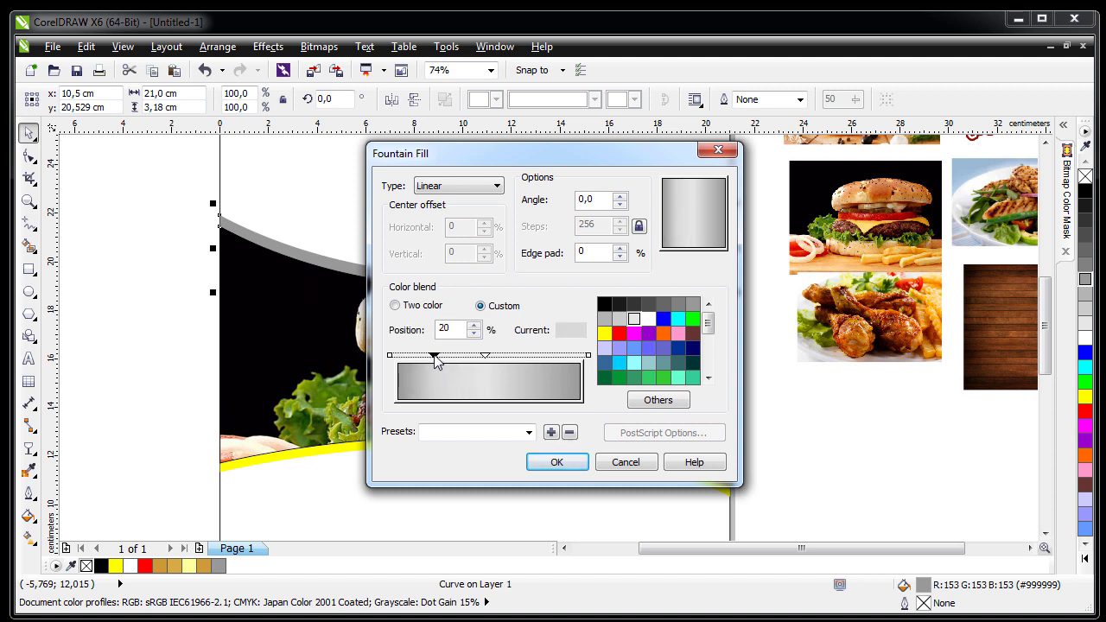
pyautogui.doubleClick(486, 356)
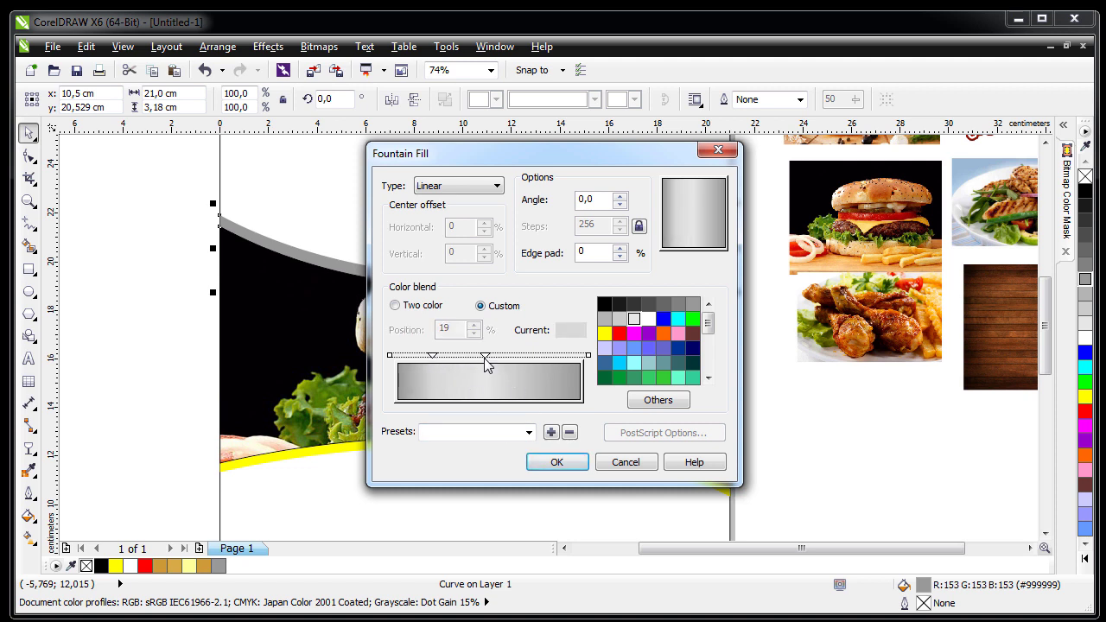
pyautogui.doubleClick(493, 356)
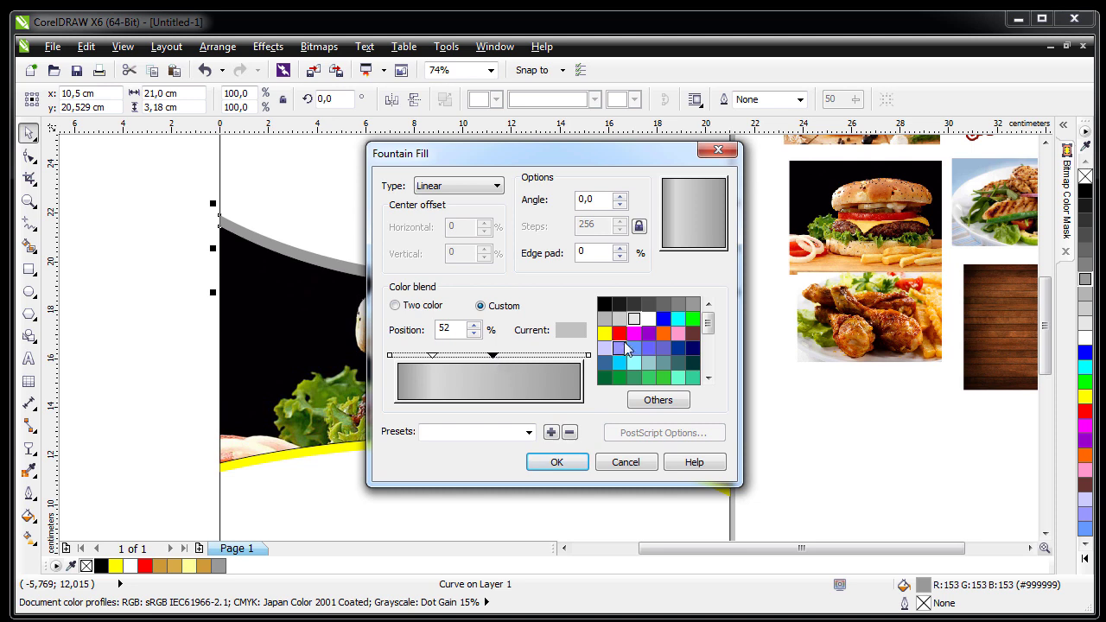
pyautogui.click(648, 319)
pyautogui.click(557, 462)
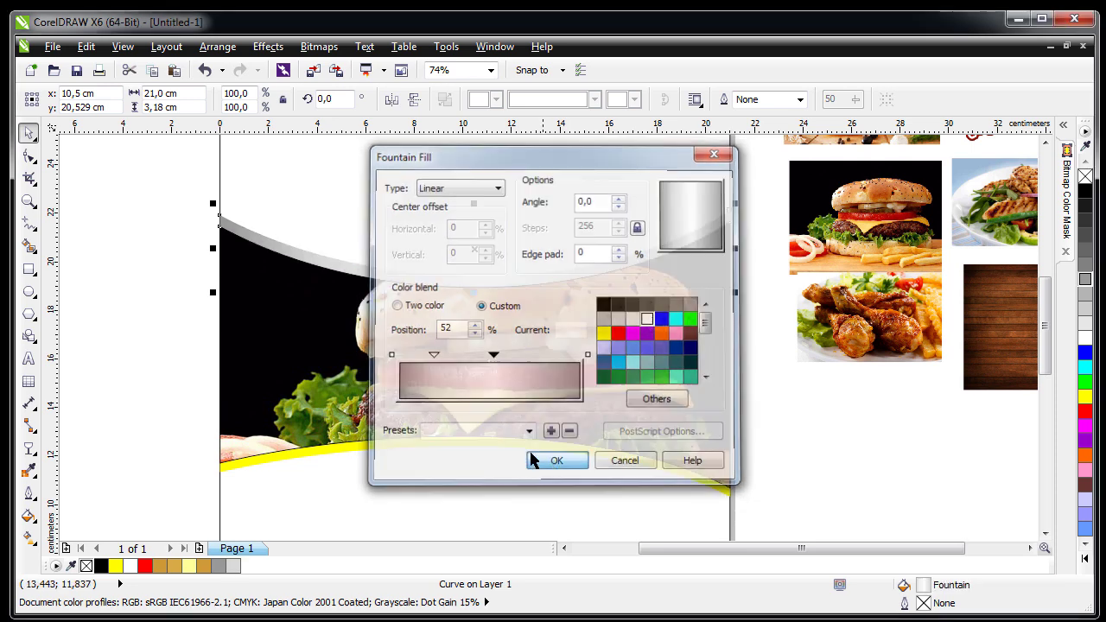
pyautogui.click(132, 321)
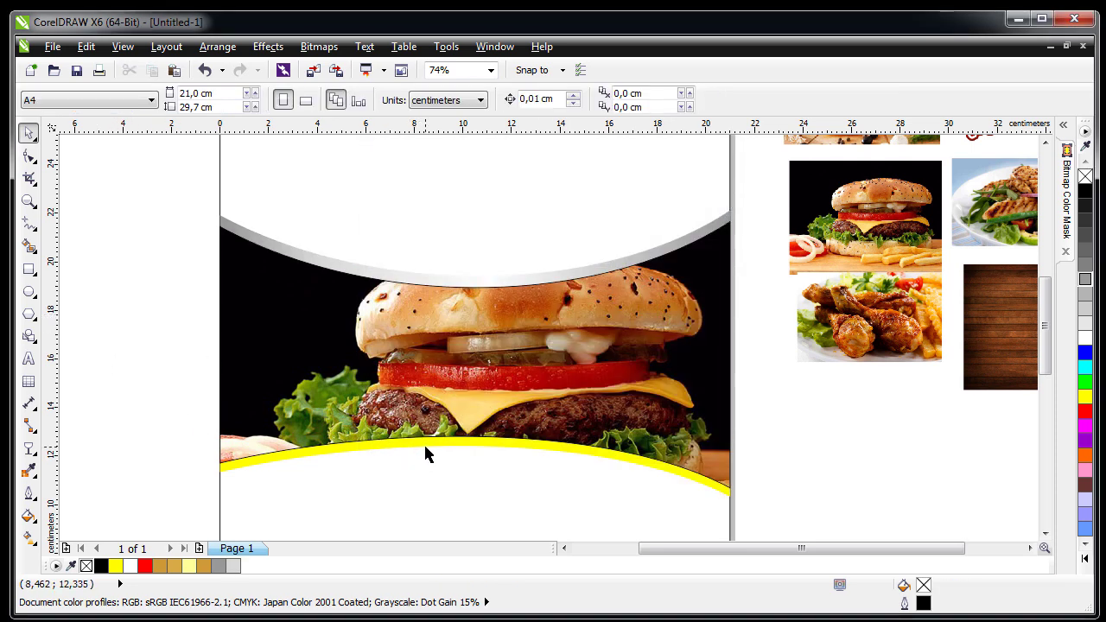
# - Fill the lower strip with grey #999999 and start a linear fountain fill using that grey at both ends
pyautogui.click(423, 443)
pyautogui.click(219, 566)
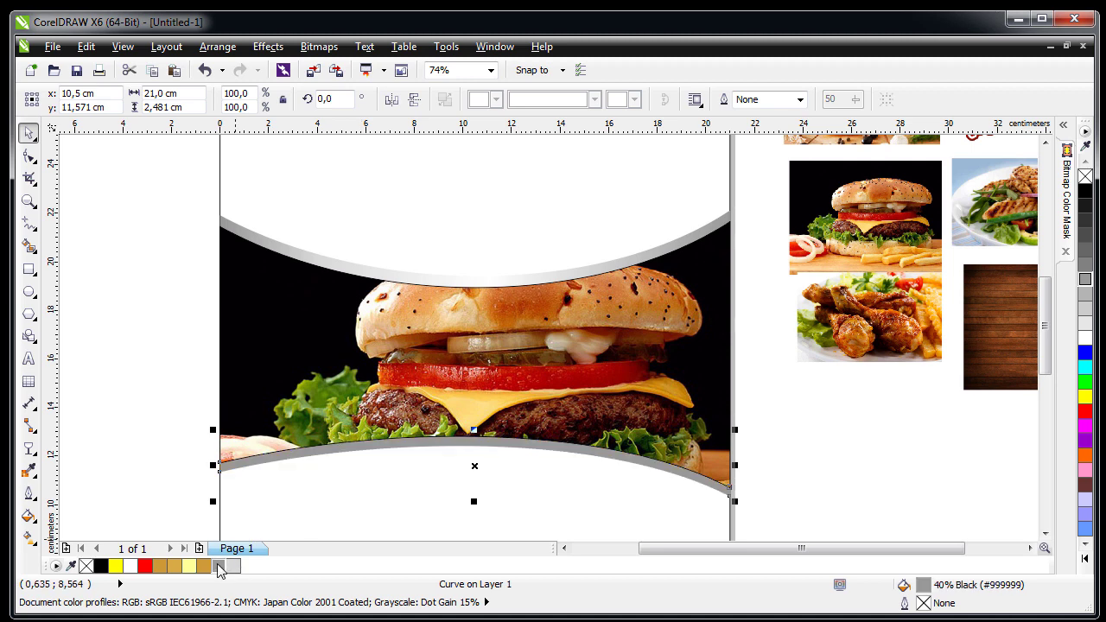
pyautogui.click(28, 516)
pyautogui.click(91, 533)
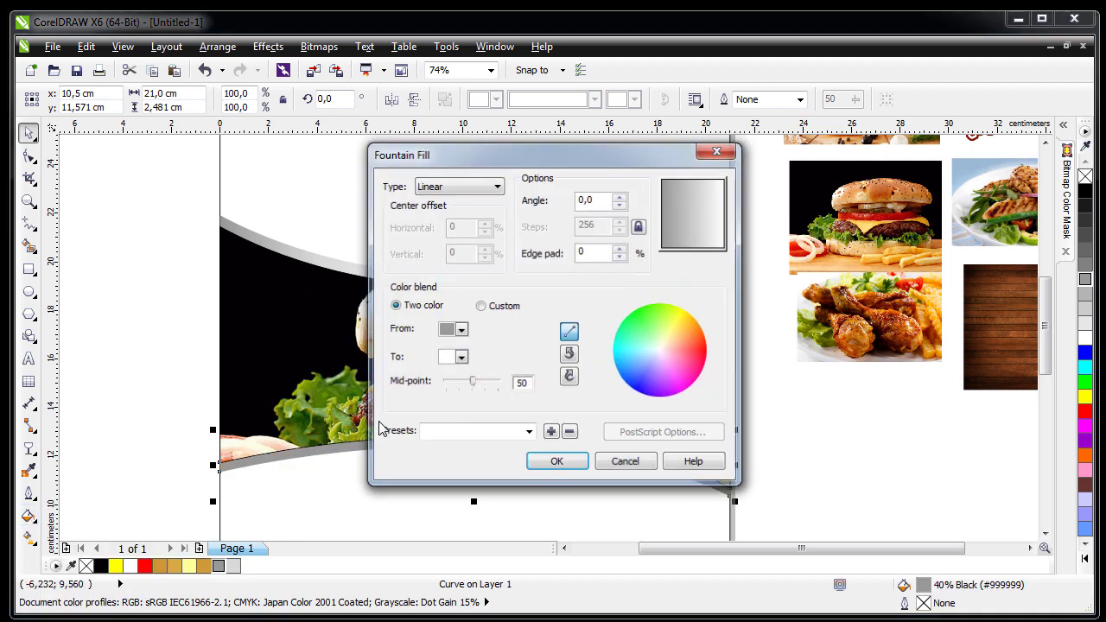
pyautogui.click(460, 357)
pyautogui.click(447, 485)
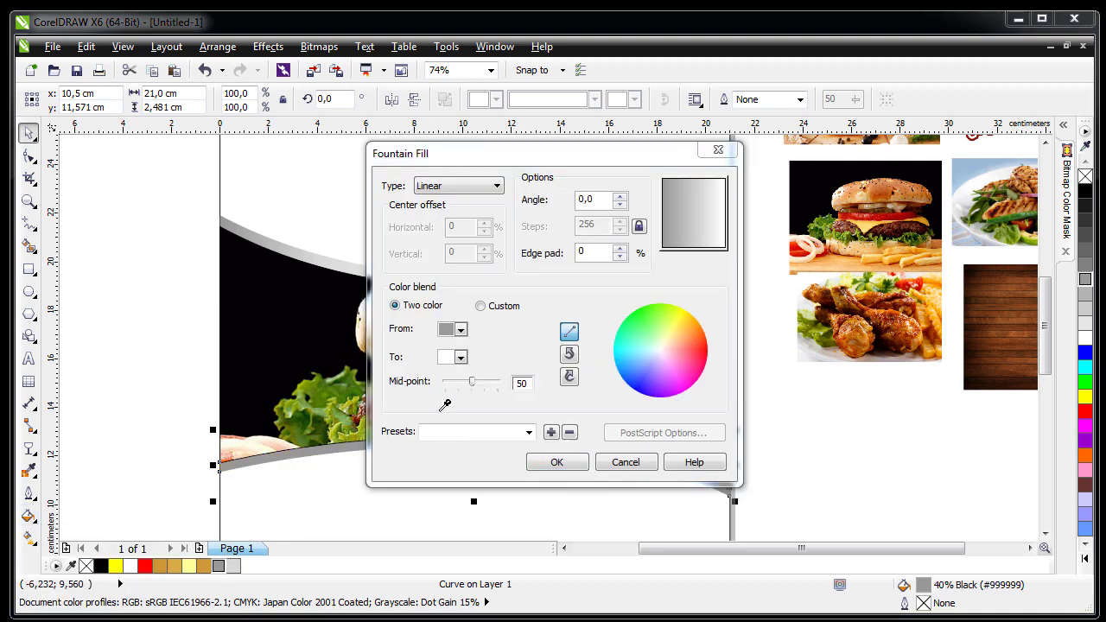
pyautogui.click(449, 328)
# - Make the lower strip's gradient custom with a white stop at 57% and apply it
pyautogui.click(480, 306)
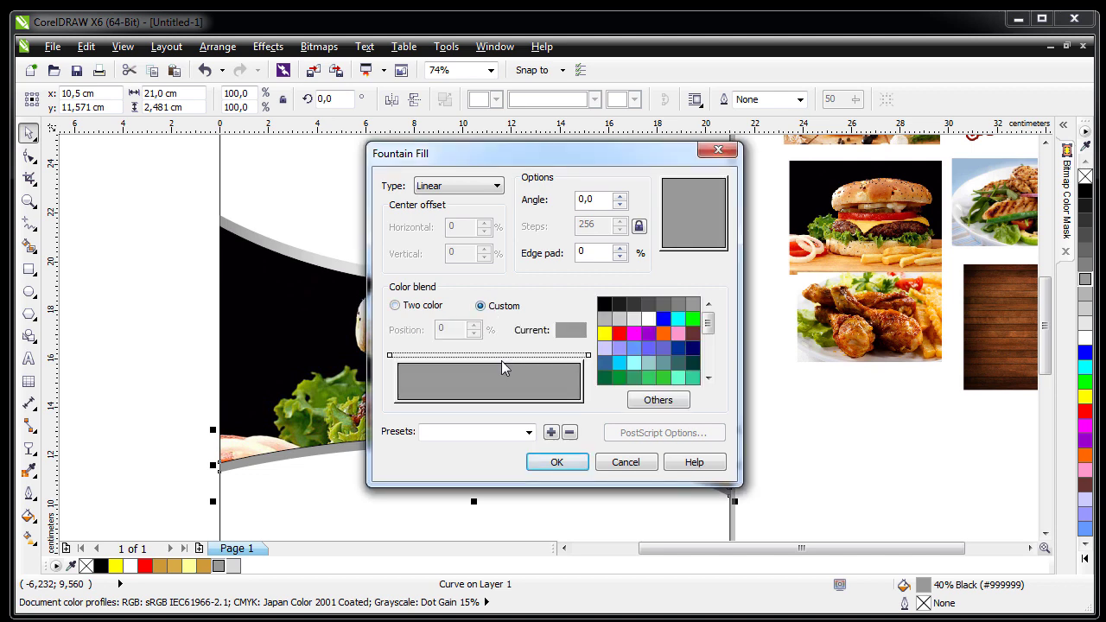
pyautogui.doubleClick(501, 356)
pyautogui.click(648, 320)
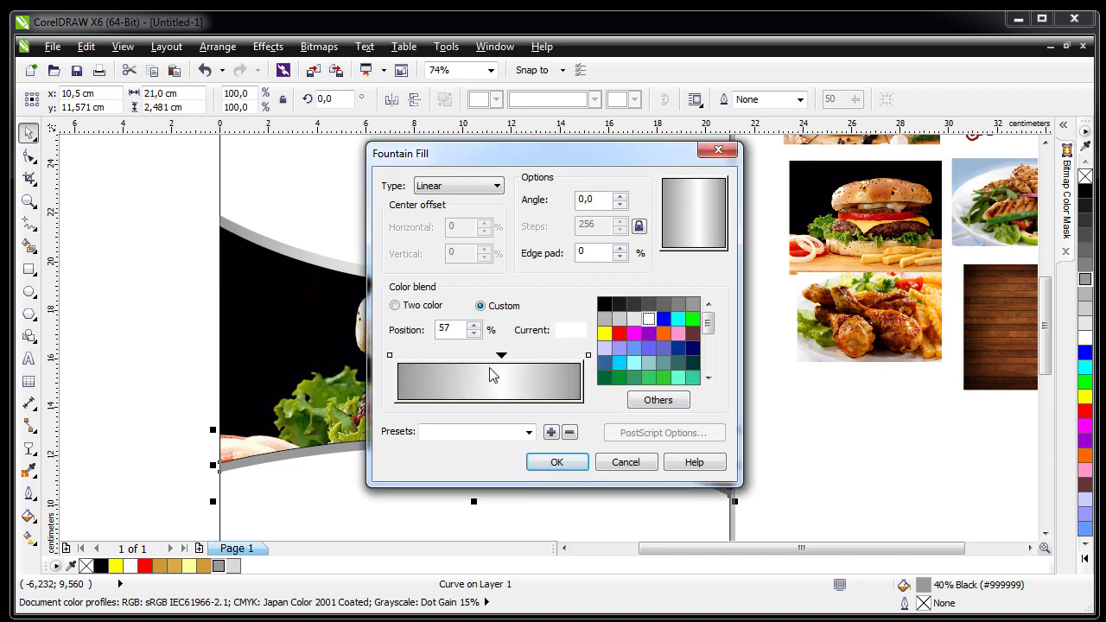
pyautogui.click(551, 465)
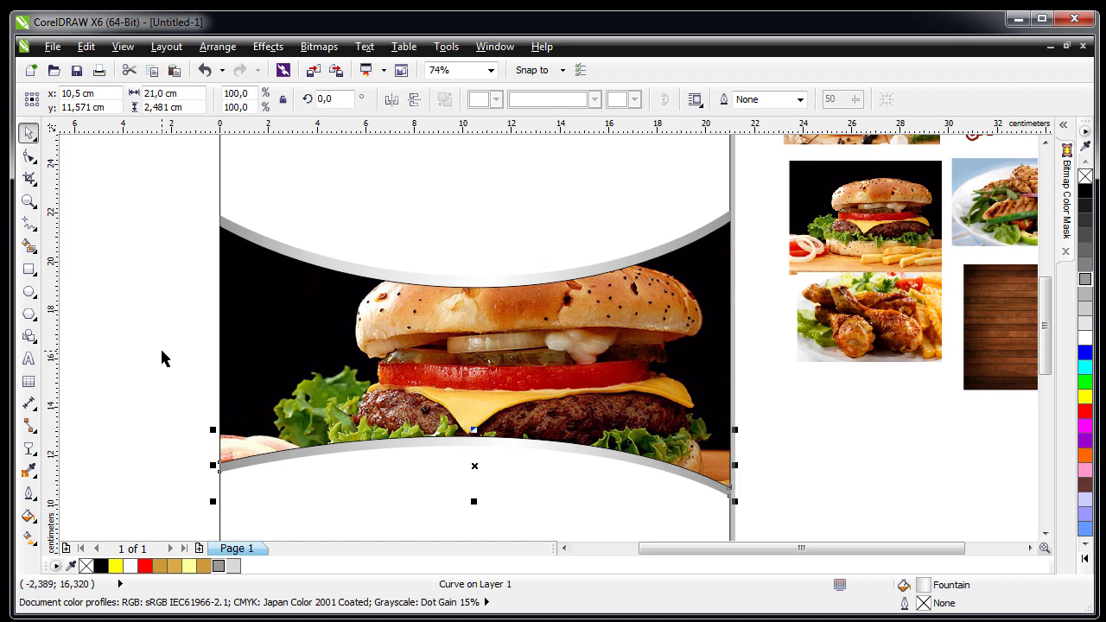
pyautogui.click(165, 359)
pyautogui.click(474, 354)
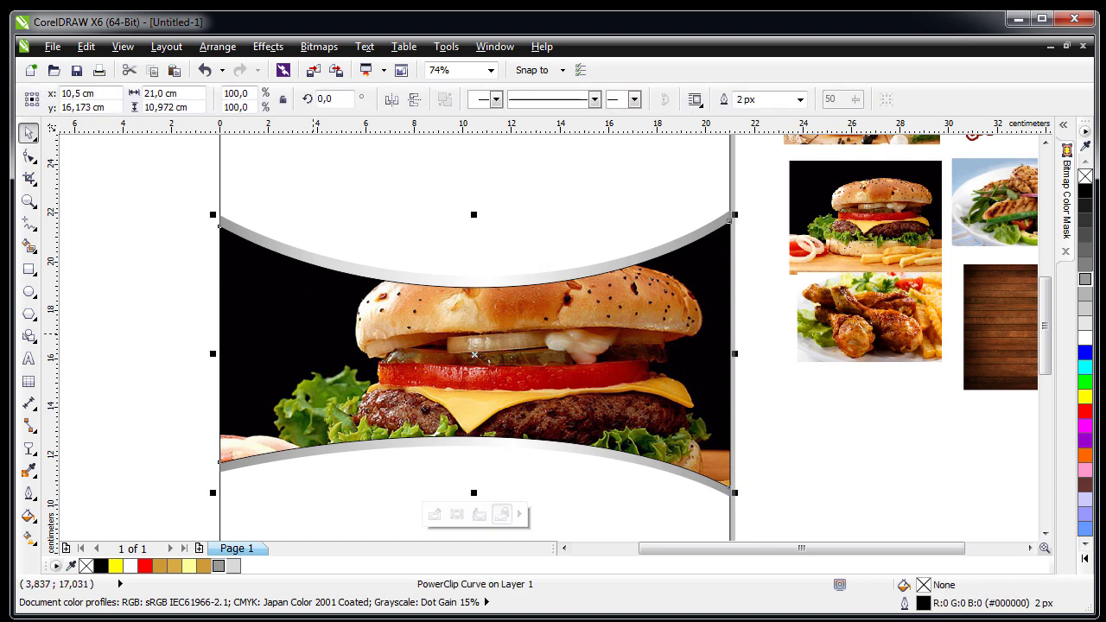
pyautogui.click(119, 354)
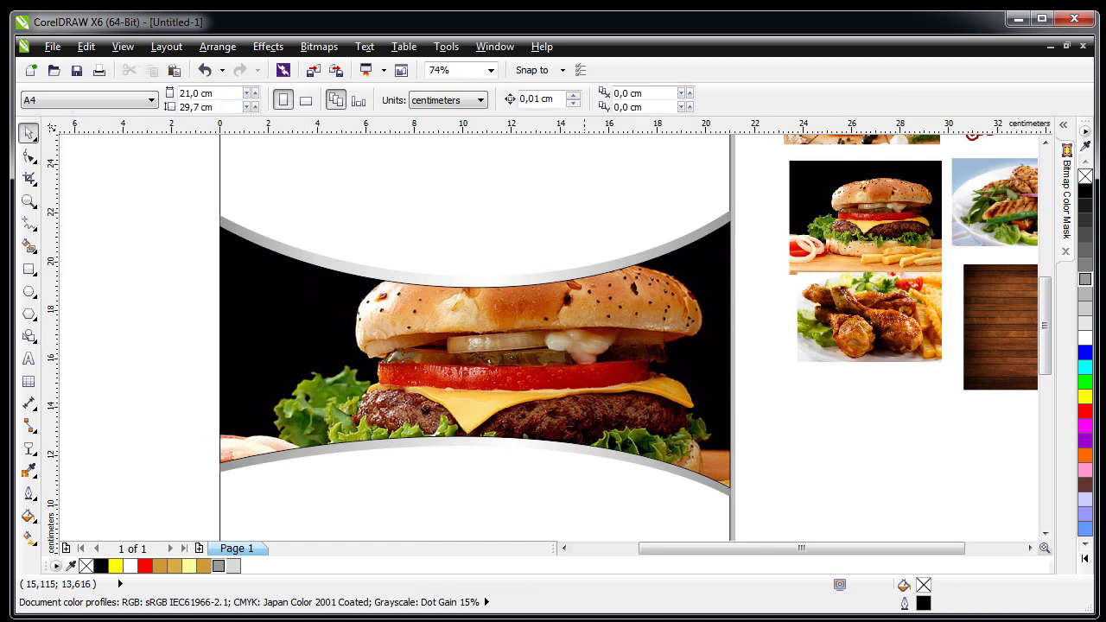
pyautogui.scroll(2, 434, 502)
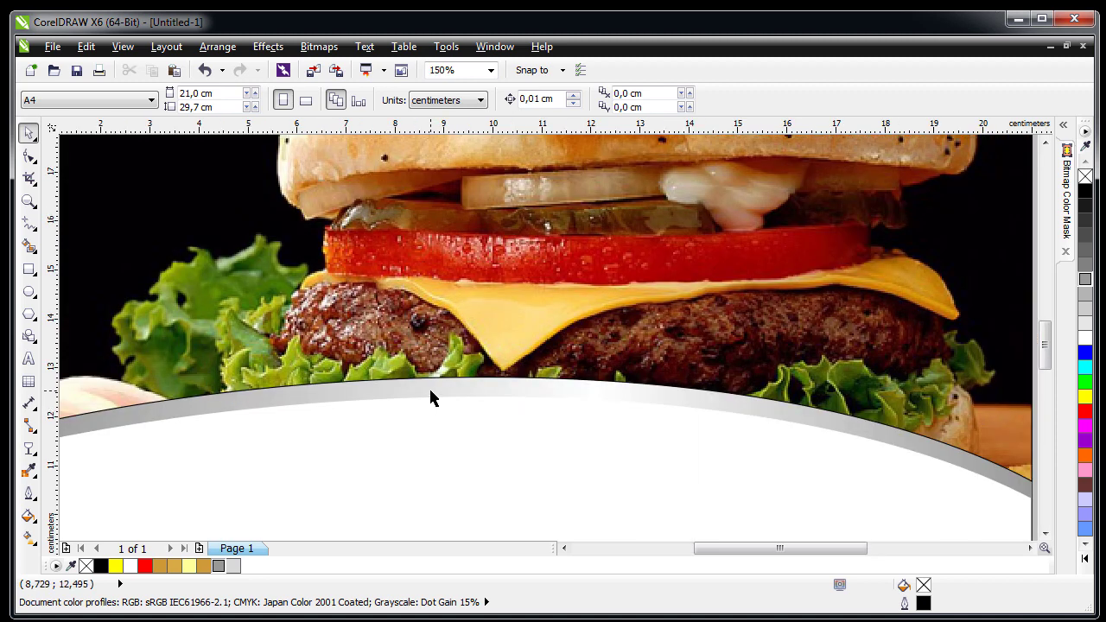
pyautogui.scroll(-4, 447, 402)
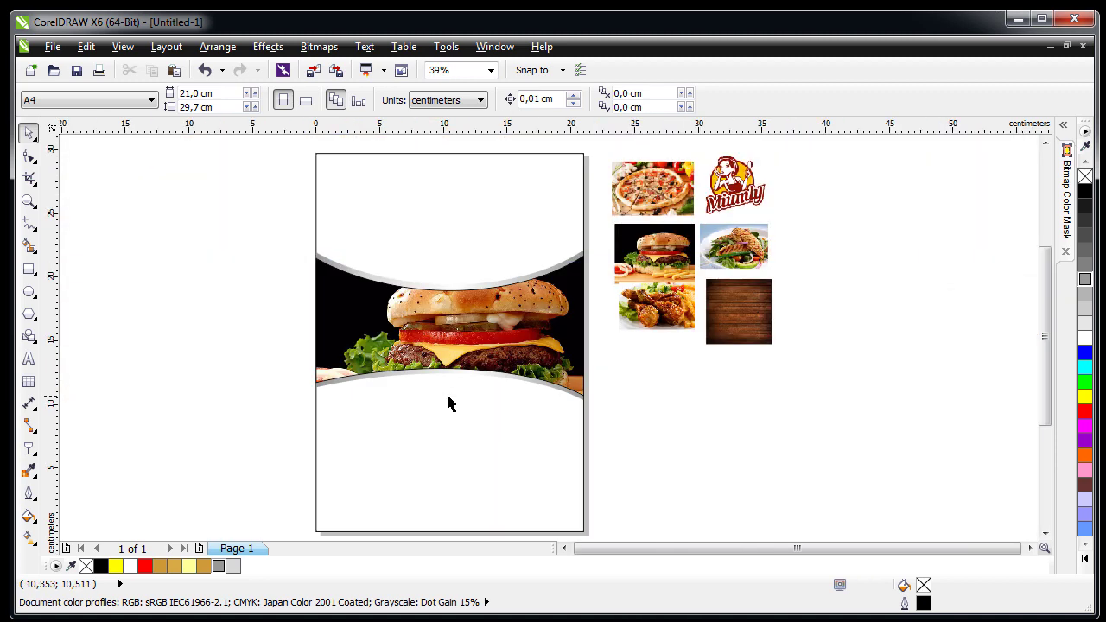
# - Enlarge the wood texture image proportionally to about 21.55 cm square, beside the page
pyautogui.click(734, 324)
pyautogui.moveTo(777, 273); pyautogui.dragTo(938, 154)
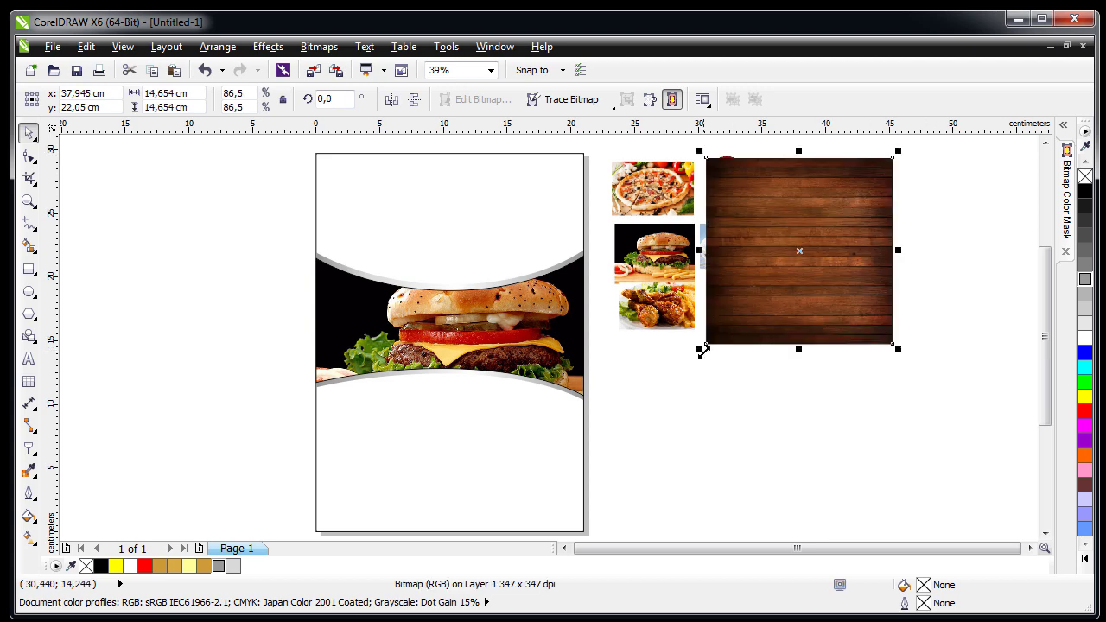
pyautogui.moveTo(700, 349); pyautogui.dragTo(614, 462)
pyautogui.moveTo(730, 335); pyautogui.dragTo(735, 344)
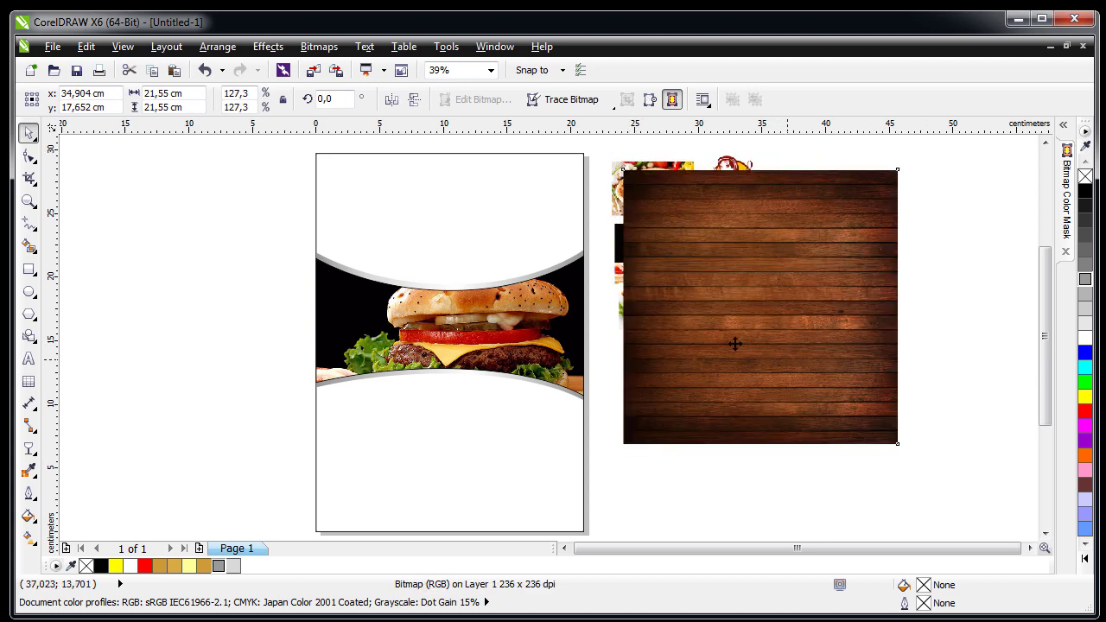
# - PowerClip the wood texture inside the page-sized rectangle behind the burger band
pyautogui.click(486, 287)
pyautogui.moveTo(506, 222)
pyautogui.mouseDown()
pyautogui.moveTo(371, 223)
pyautogui.moveTo(506, 224)
pyautogui.mouseUp()
pyautogui.click(745, 307)
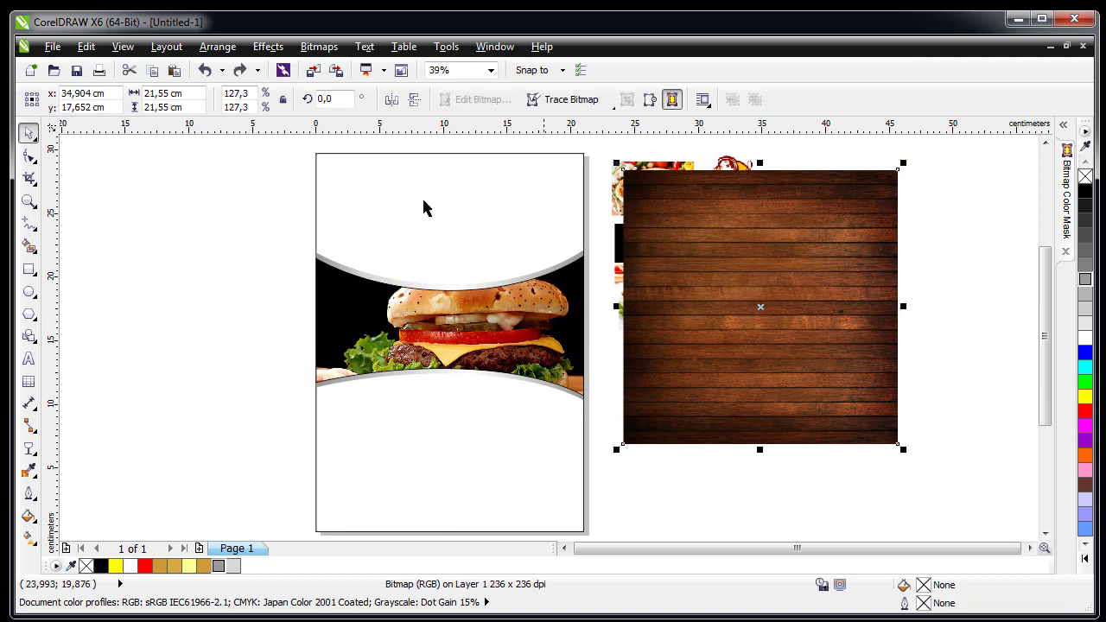
pyautogui.click(269, 50)
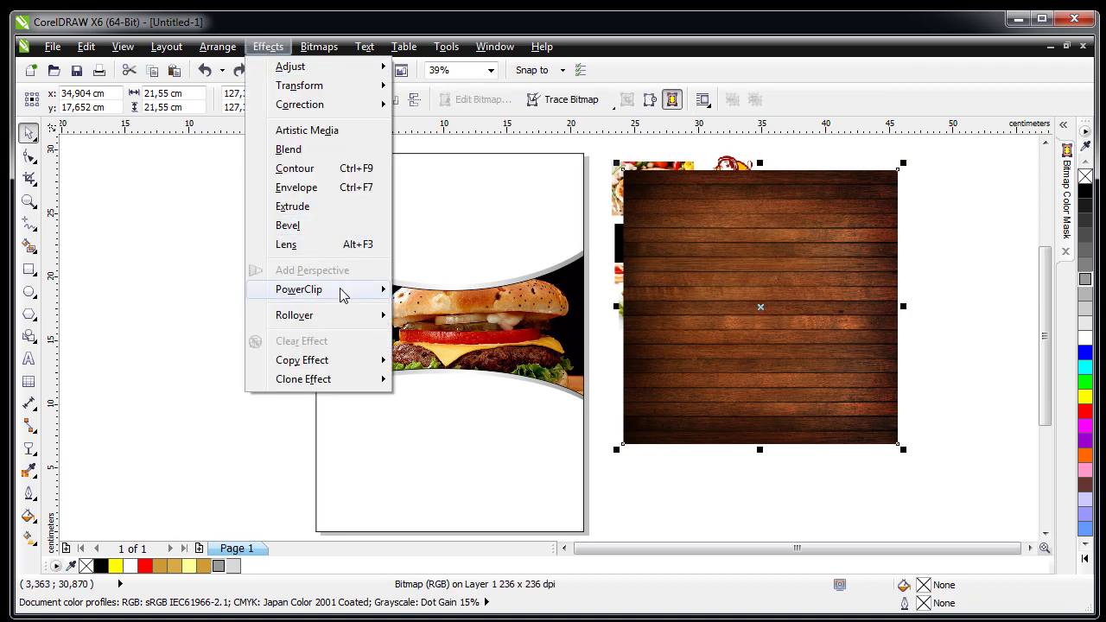
pyautogui.moveTo(347, 294)
pyautogui.click(439, 291)
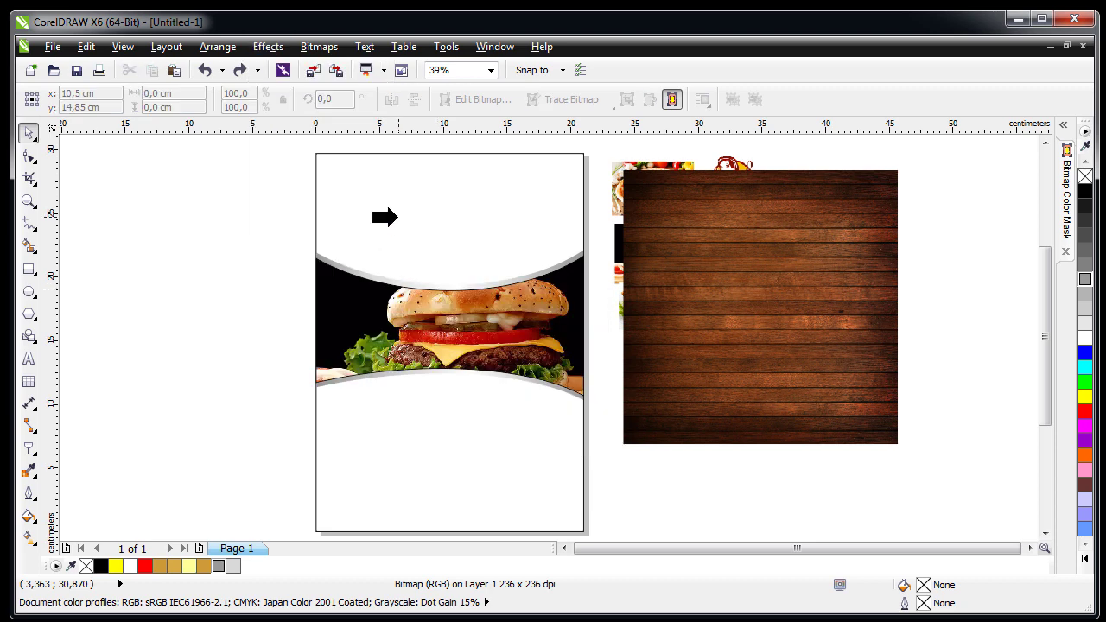
pyautogui.click(383, 217)
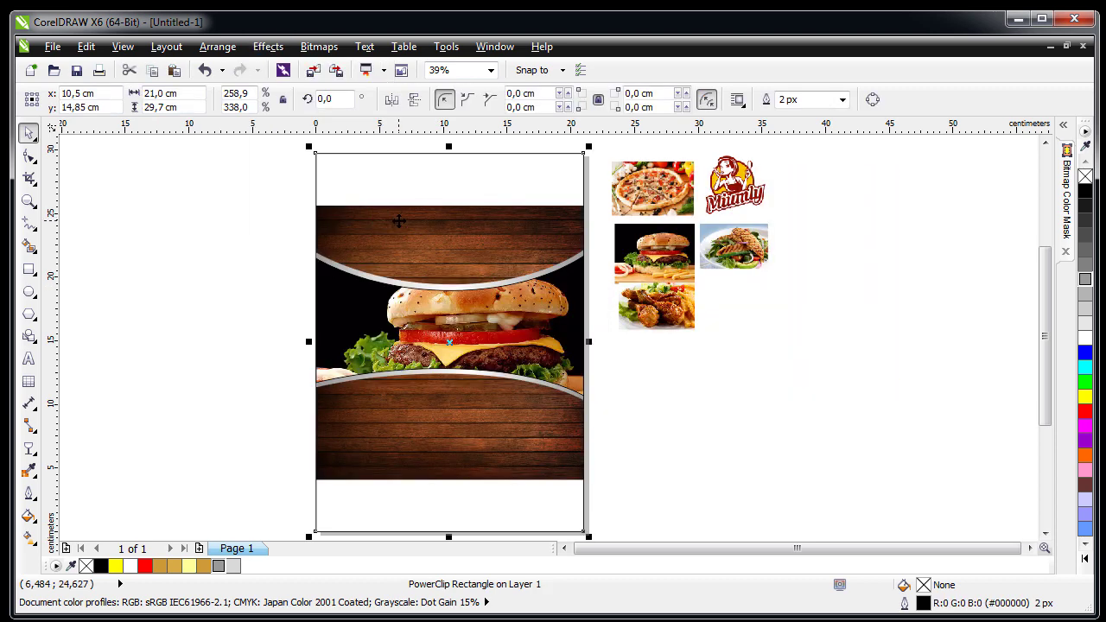
# - Edit the page rectangle's PowerClip contents and stretch the wood texture vertically to about 30.38 cm so it covers the page
pyautogui.rightClick(398, 221)
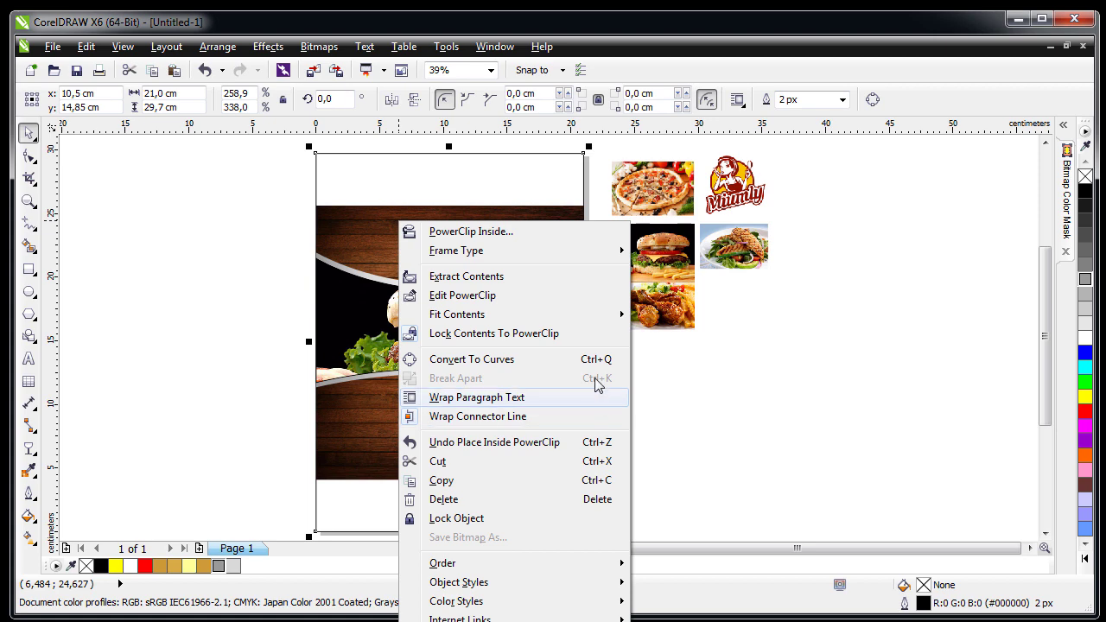
pyautogui.click(587, 296)
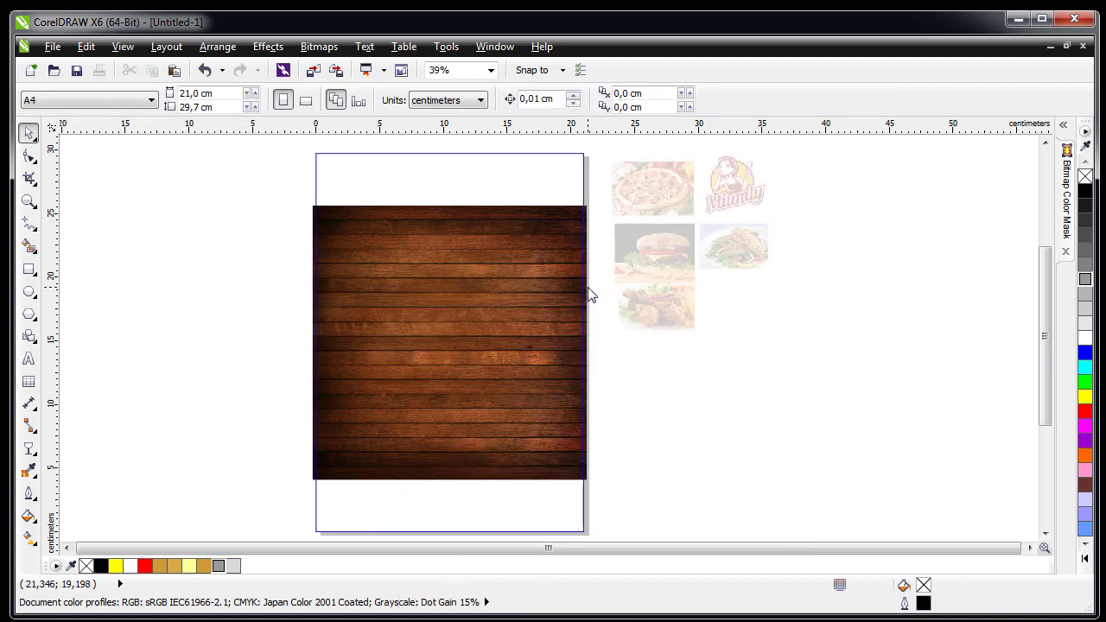
pyautogui.moveTo(447, 302); pyautogui.dragTo(440, 252)
pyautogui.moveTo(448, 432); pyautogui.dragTo(476, 492)
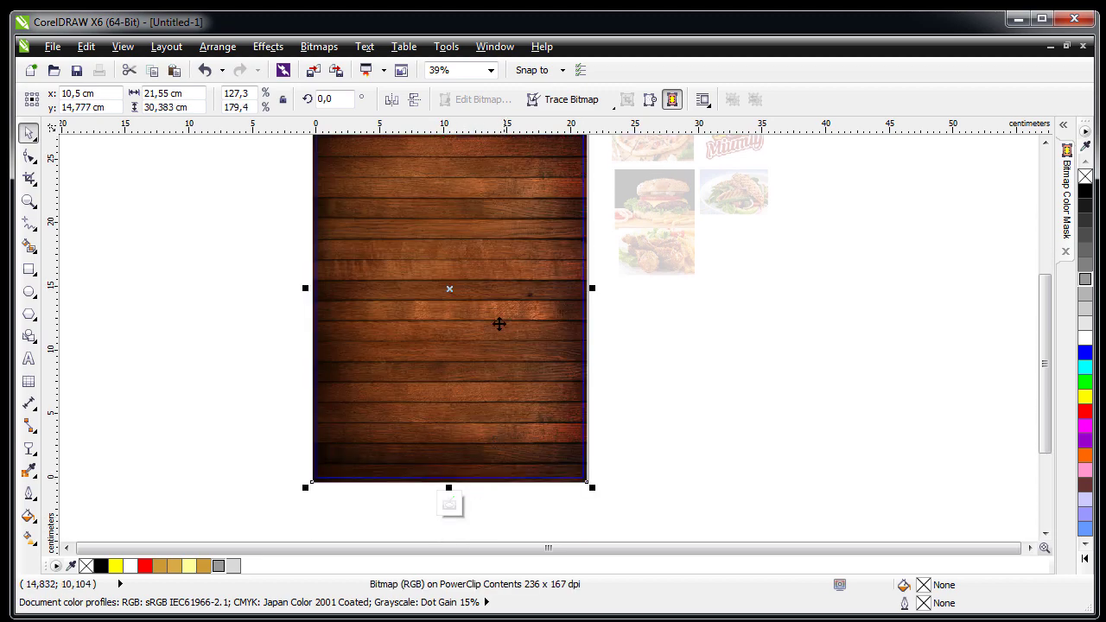
# - Finish editing the wood background's PowerClip contents and deselect it to view the flyer
pyautogui.rightClick(487, 255)
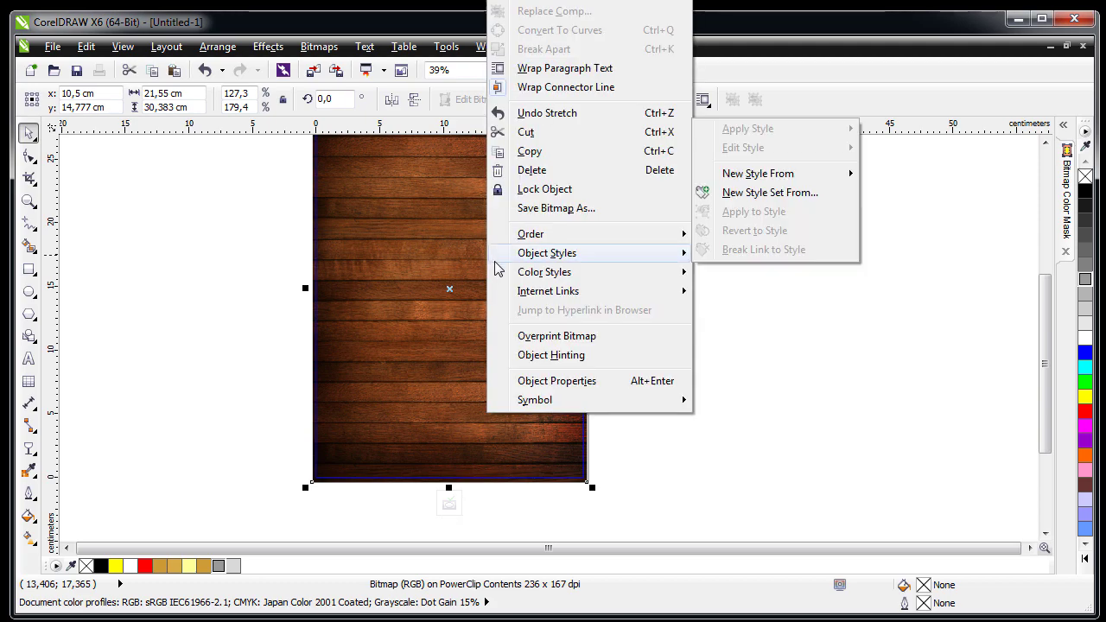
pyautogui.click(250, 295)
pyautogui.scroll(3, 463, 276)
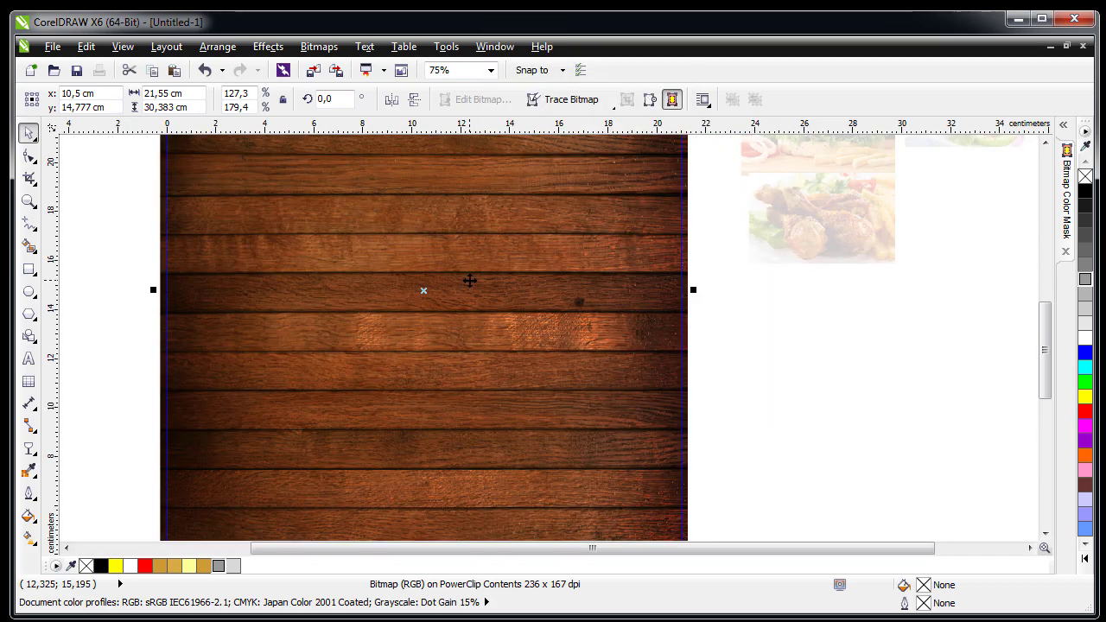
pyautogui.scroll(-3, 465, 276)
pyautogui.scroll(4, 466, 253)
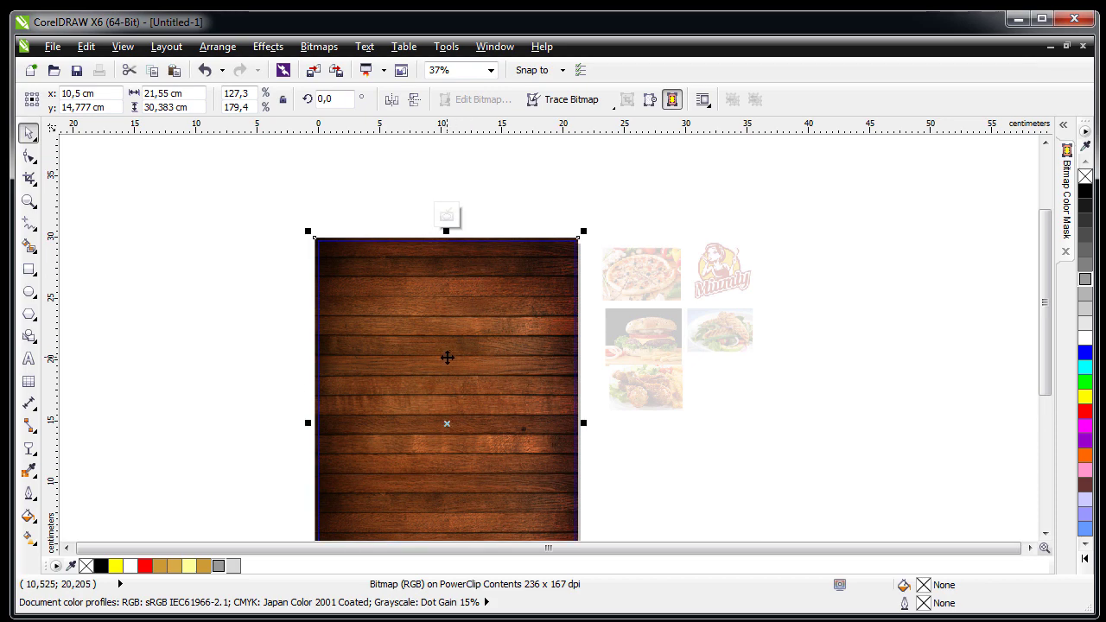
pyautogui.rightClick(447, 361)
pyautogui.click(227, 350)
pyautogui.keyDown('ctrl'); pyautogui.click(259, 338); pyautogui.keyUp('ctrl')
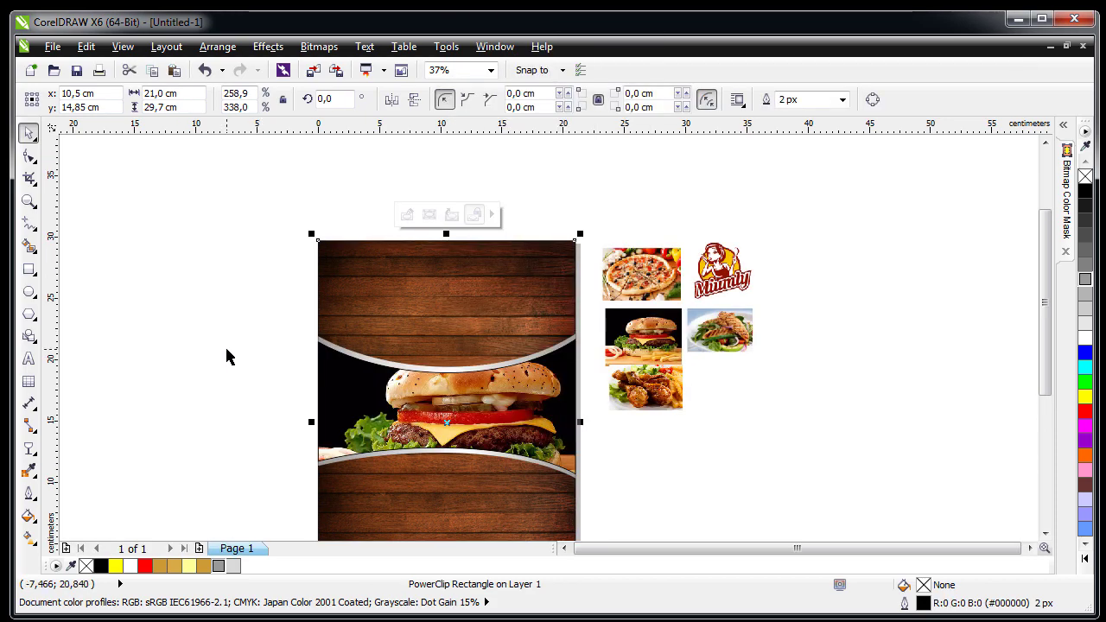
pyautogui.click(225, 345)
pyautogui.press('F4')
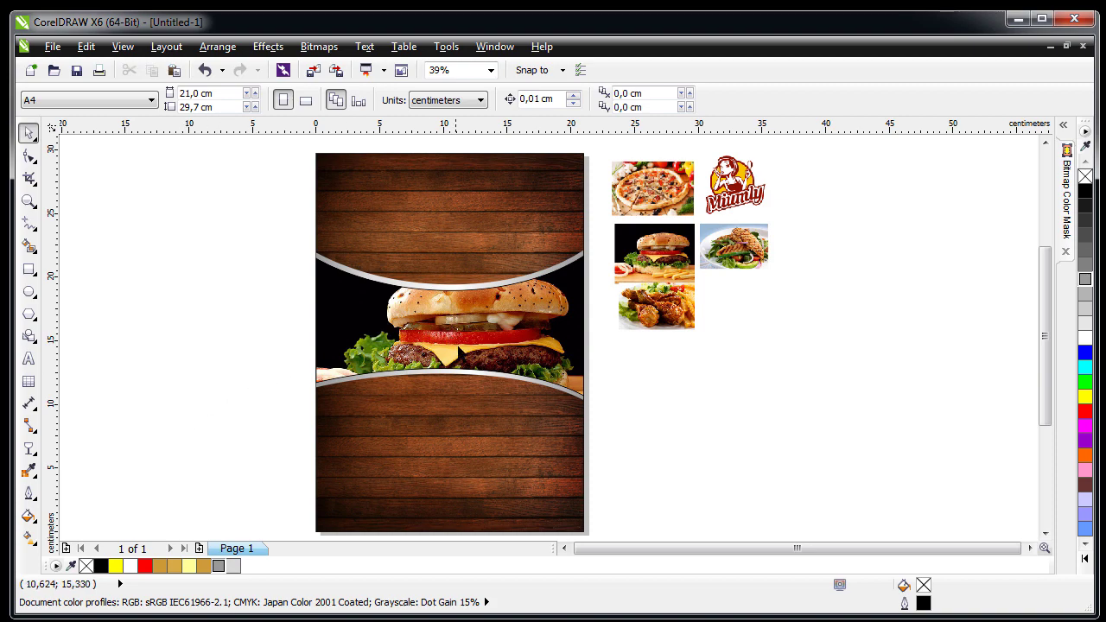
pyautogui.scroll(2, 457, 384)
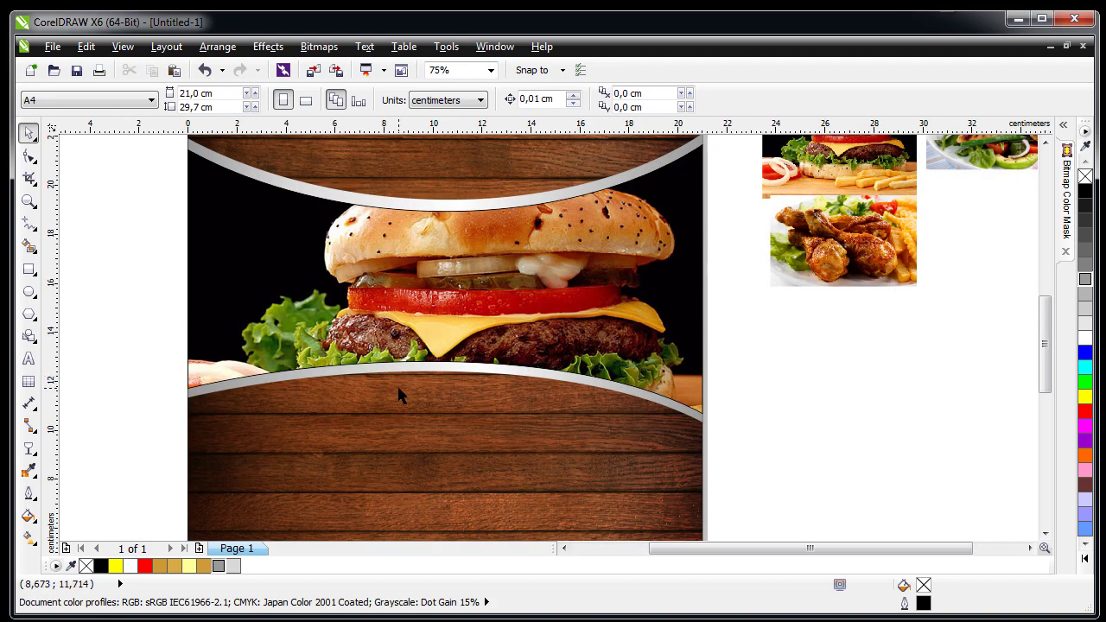
# - Duplicate the lower grey-white strip slightly below the original and fill the copy with black
pyautogui.scroll(2, 398, 388)
pyautogui.scroll(-1, 400, 374)
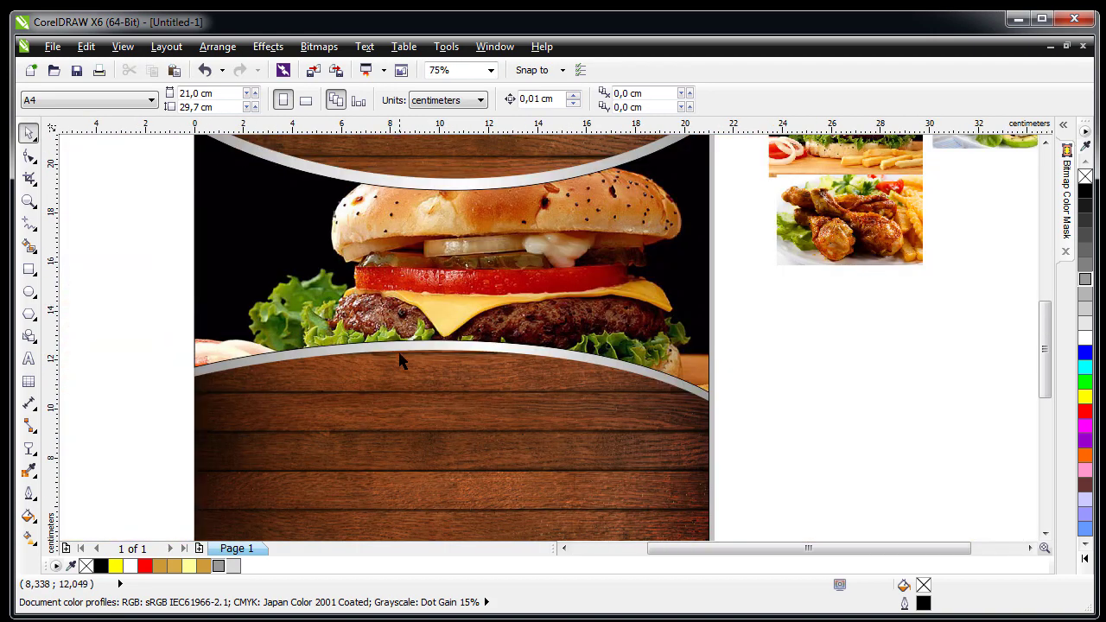
pyautogui.click(400, 356)
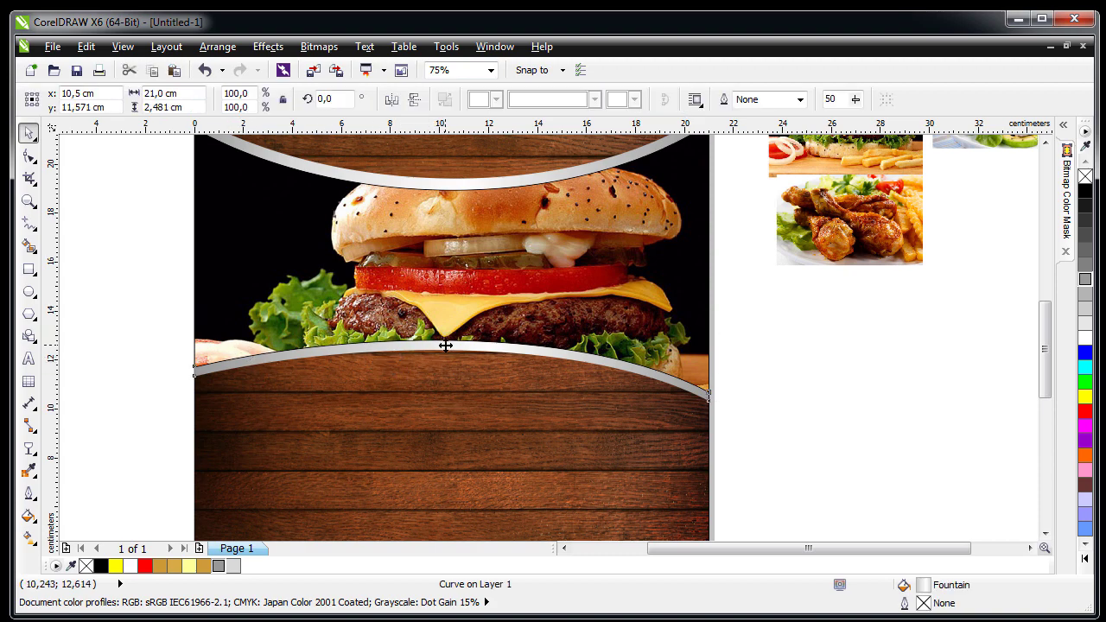
pyautogui.moveTo(447, 345); pyautogui.dragTo(451, 363)
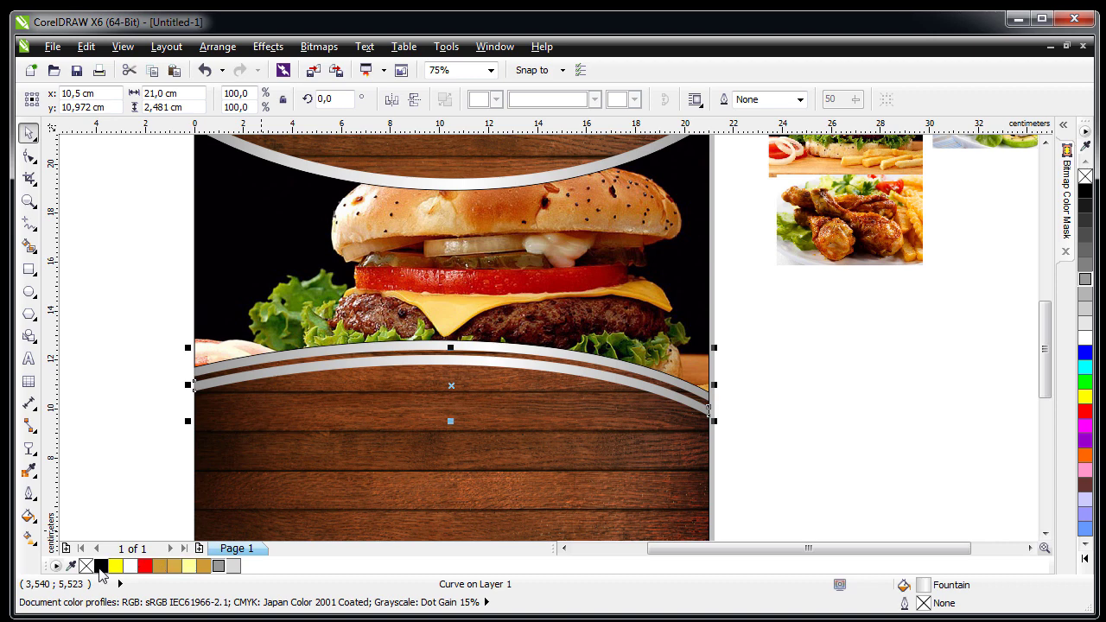
pyautogui.click(100, 566)
# - Apply a uniform transparency of 50 to the black strip
pyautogui.scroll(2, 295, 405)
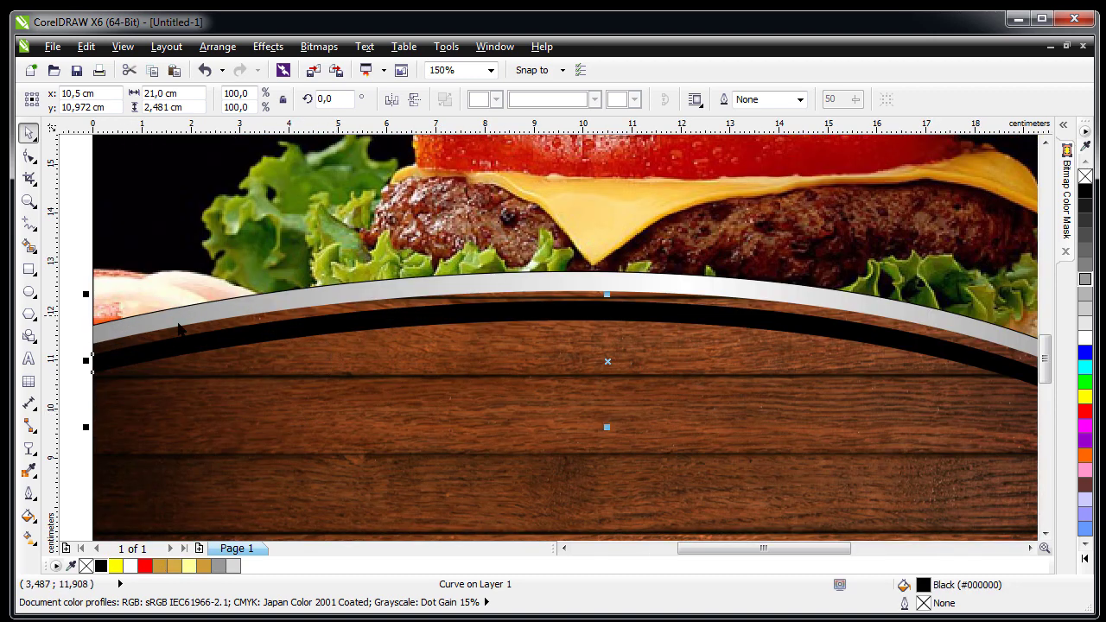
pyautogui.click(29, 447)
pyautogui.click(102, 100)
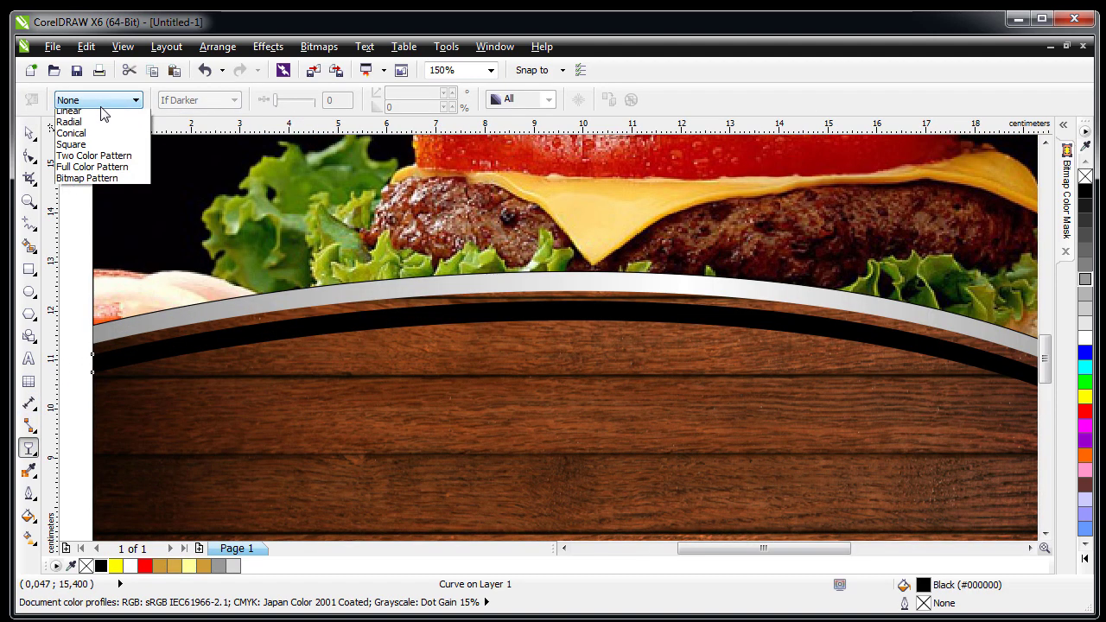
pyautogui.click(105, 127)
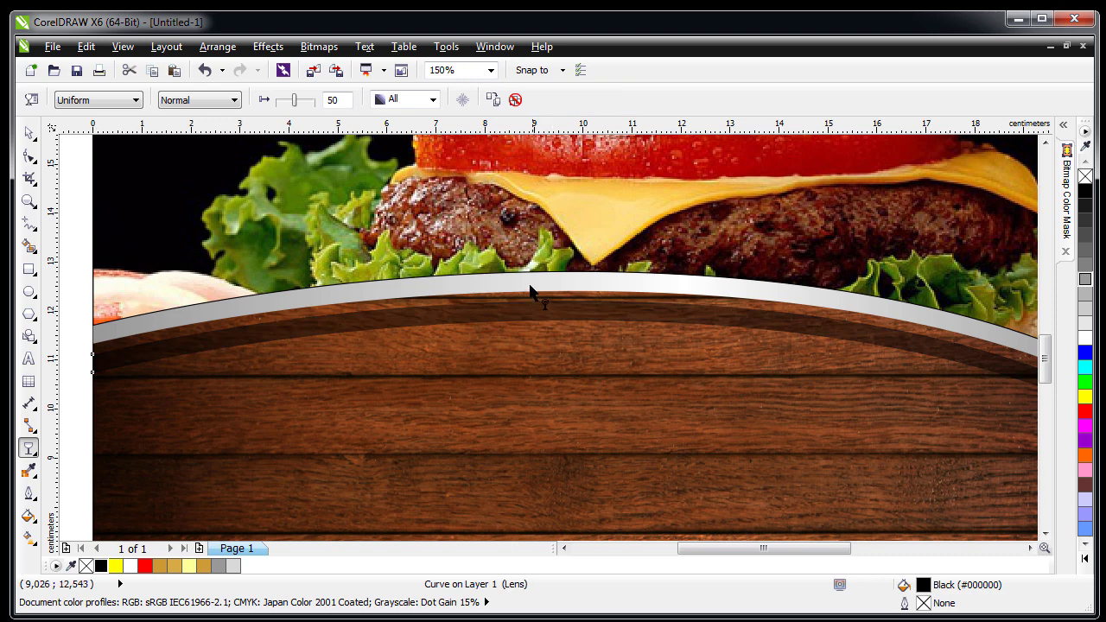
pyautogui.moveTo(301, 104); pyautogui.dragTo(297, 103)
# - Move the transparent black strip up under the lower gradient strip and bring the gradient strip in front of it
pyautogui.click(29, 132)
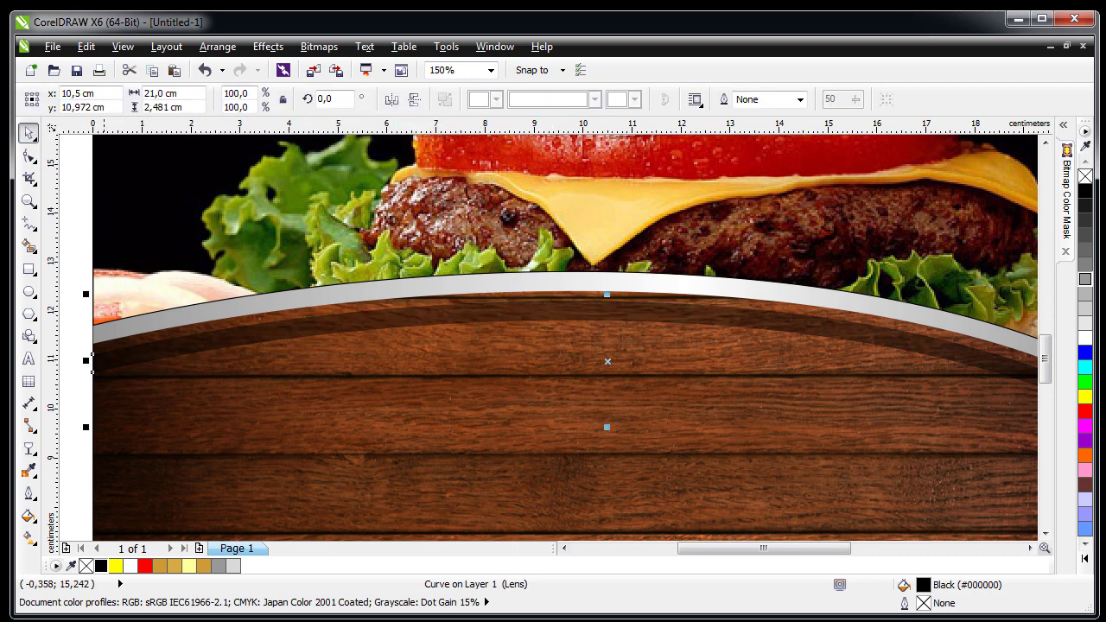
pyautogui.moveTo(520, 308); pyautogui.dragTo(507, 284)
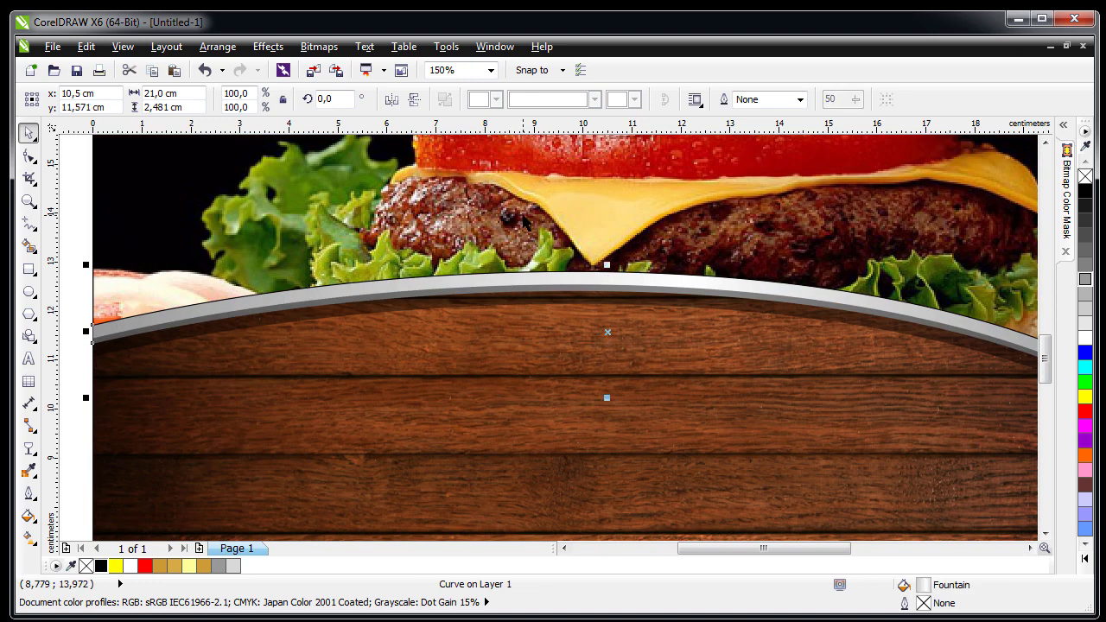
pyautogui.press('Escape')
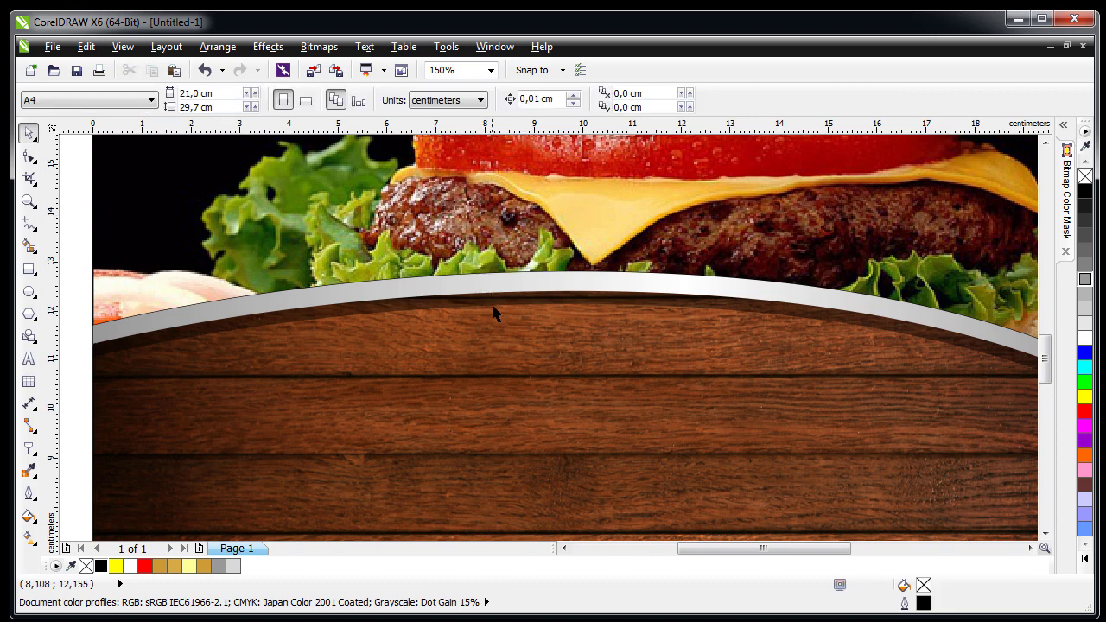
pyautogui.scroll(-1, 515, 326)
# - Shift the black shadow strip slightly further up so only a thin edge shows below the gradient strip, and deselect it
pyautogui.click(519, 313)
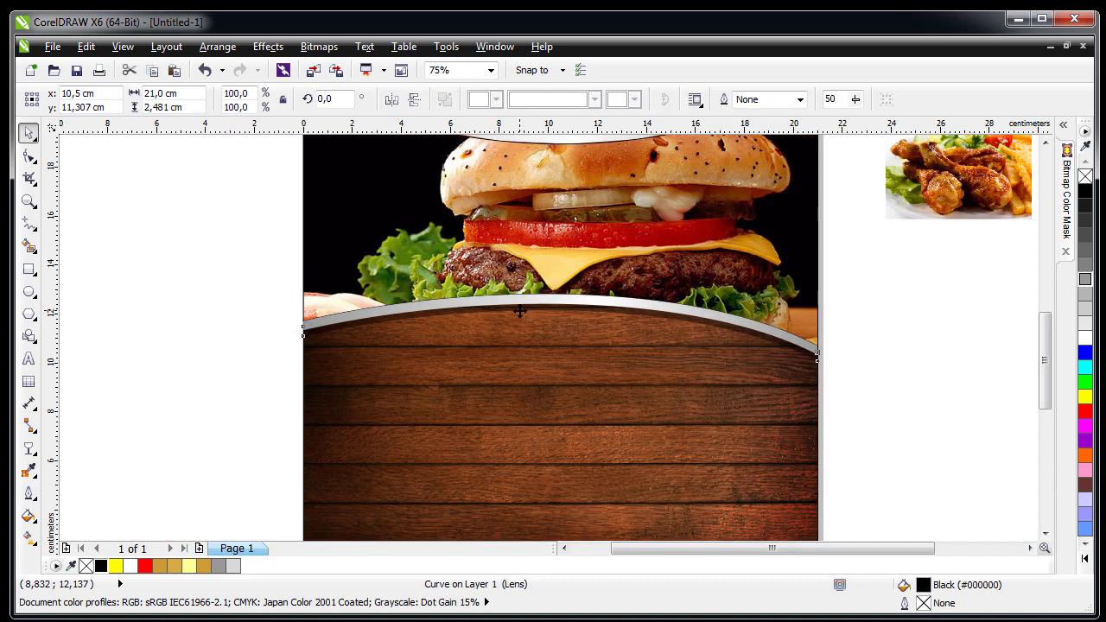
pyautogui.moveTo(519, 313); pyautogui.dragTo(517, 311)
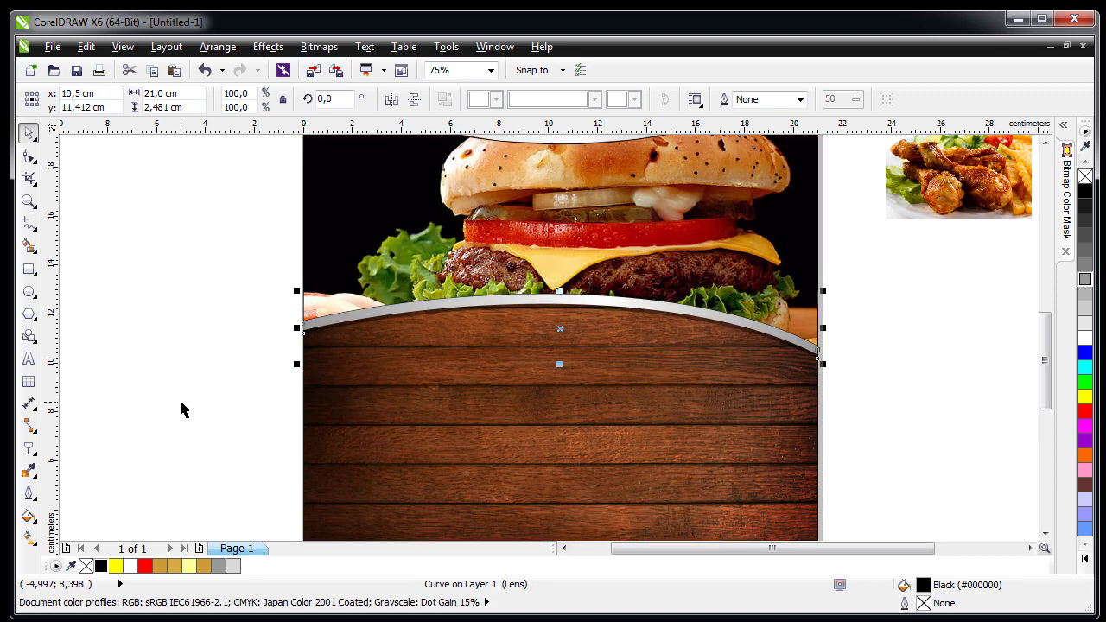
pyautogui.click(204, 365)
pyautogui.scroll(-1, 243, 326)
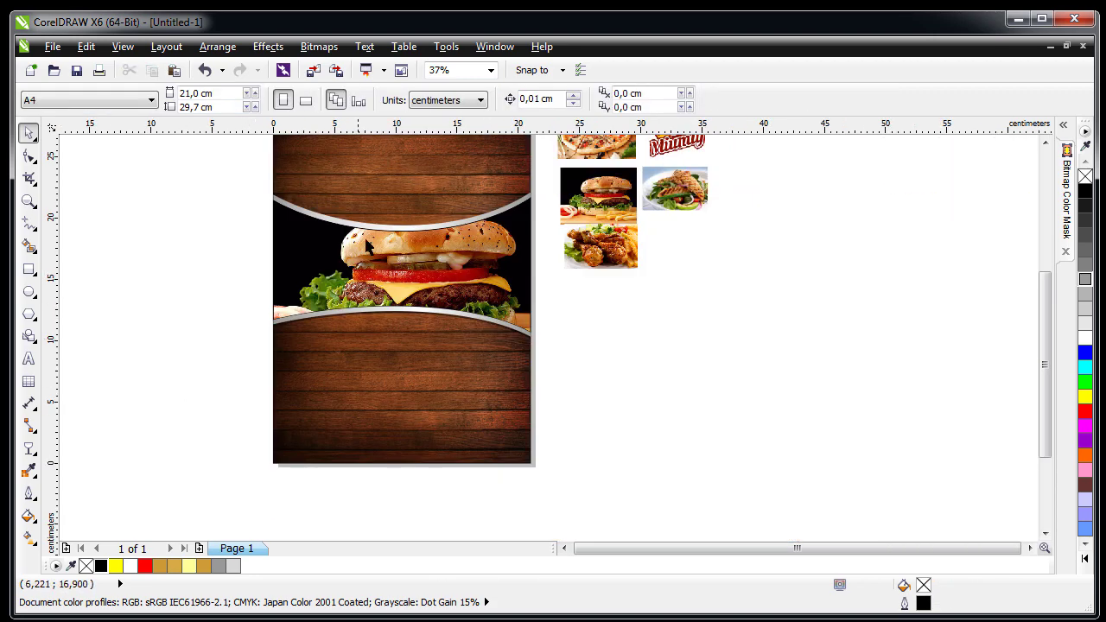
pyautogui.press('F4')
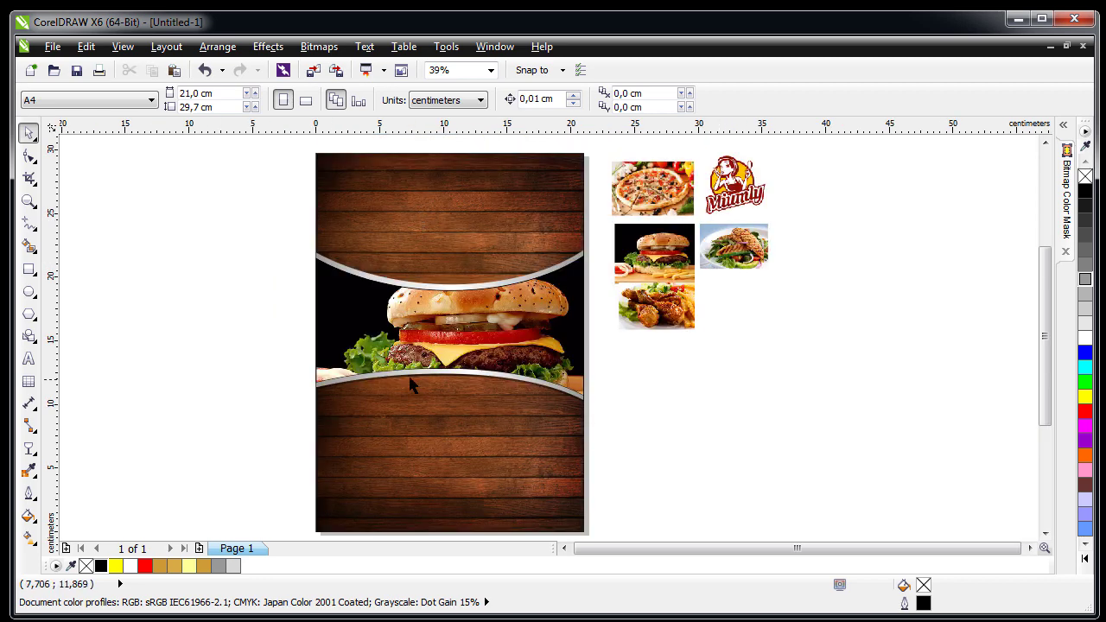
# - Draw a rectangle about 5.39 by 3.7 cm on the wood below the burger's left side and give it a white outline
pyautogui.press('z')
pyautogui.moveTo(290, 370); pyautogui.dragTo(585, 450)
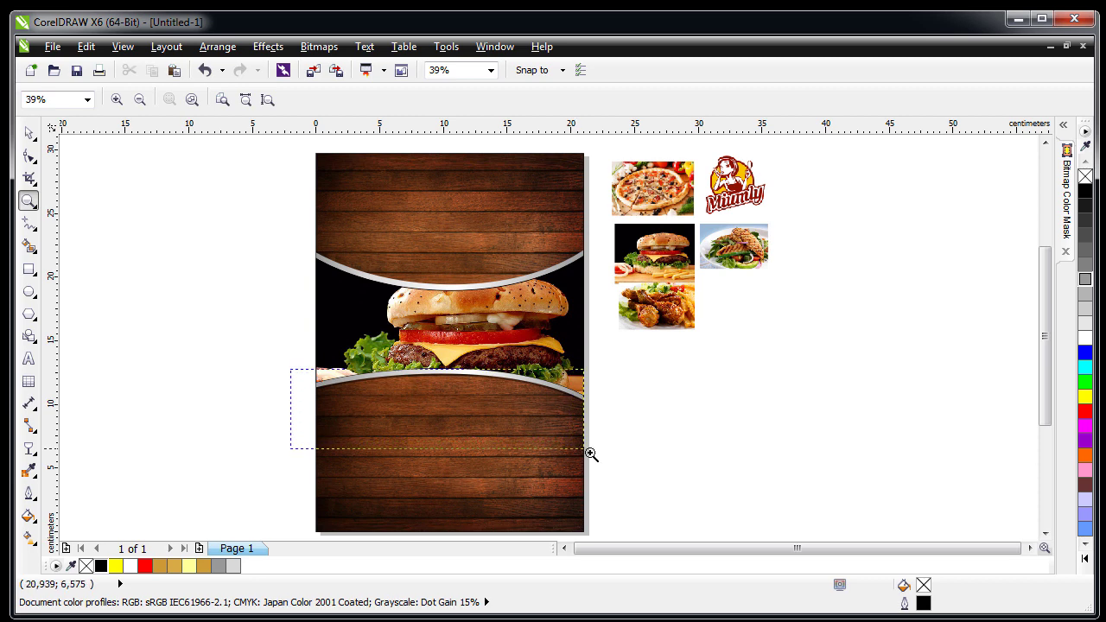
pyautogui.moveTo(633, 493); pyautogui.dragTo(633, 493)
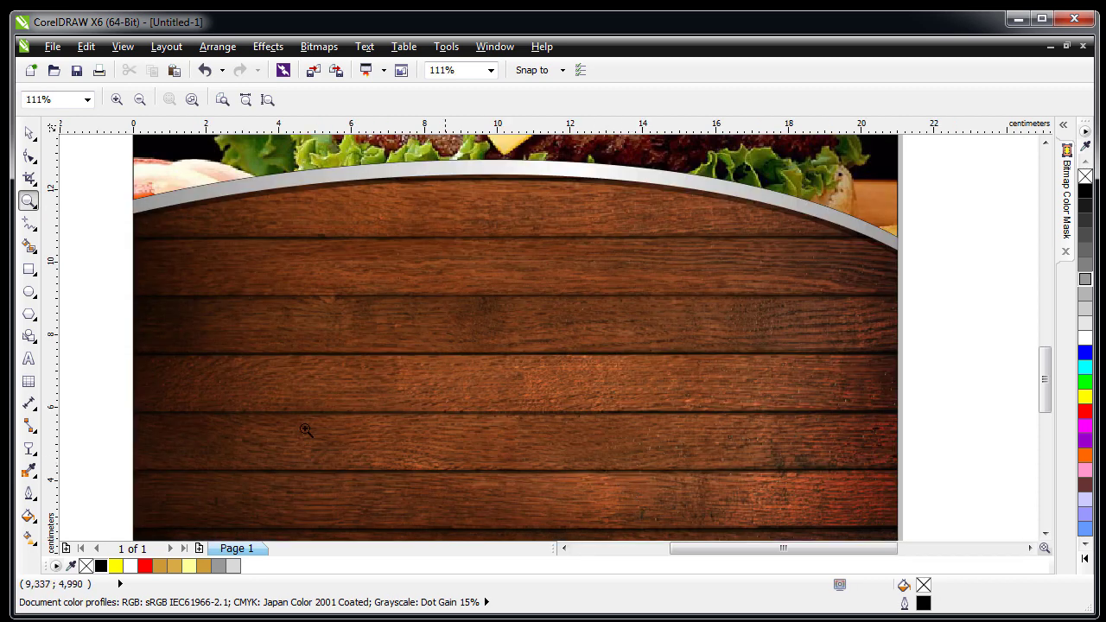
pyautogui.click(28, 268)
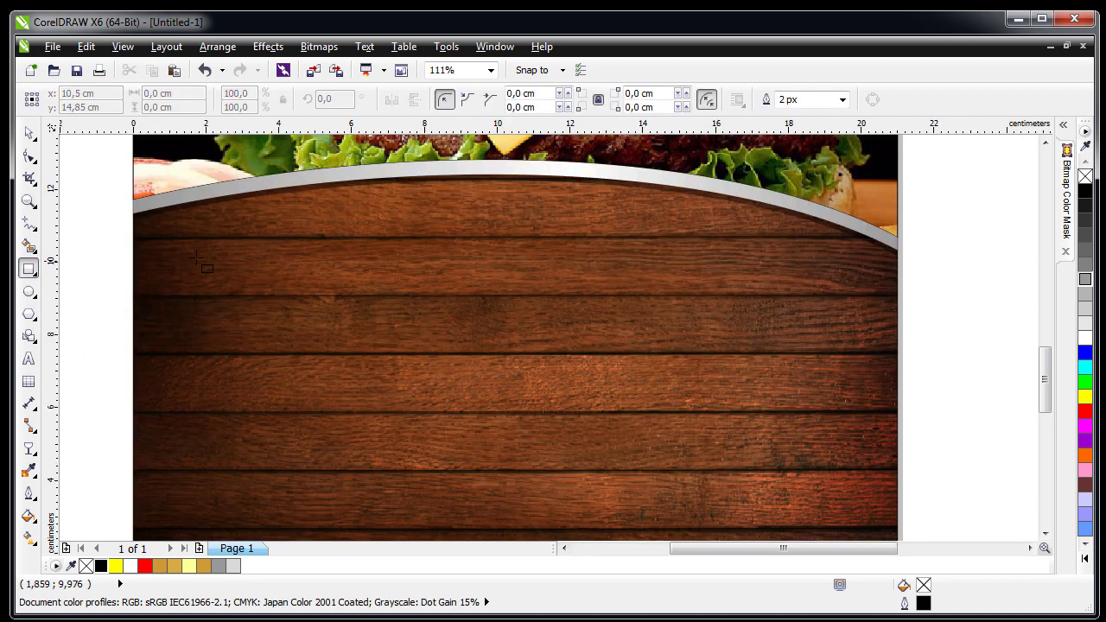
pyautogui.moveTo(176, 269); pyautogui.dragTo(371, 402)
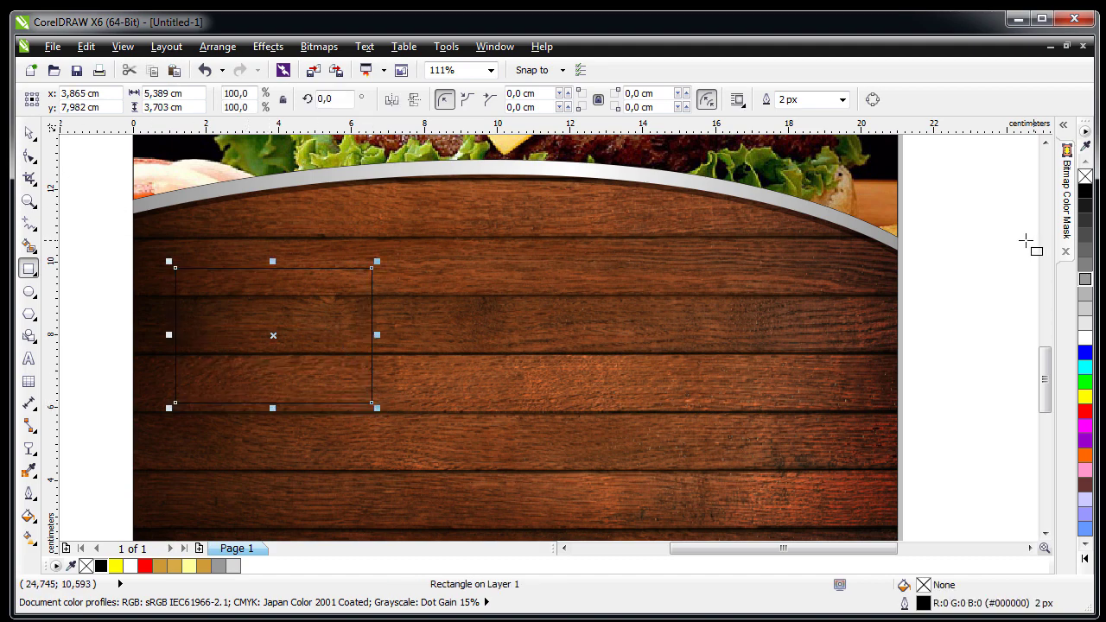
pyautogui.rightClick(1086, 338)
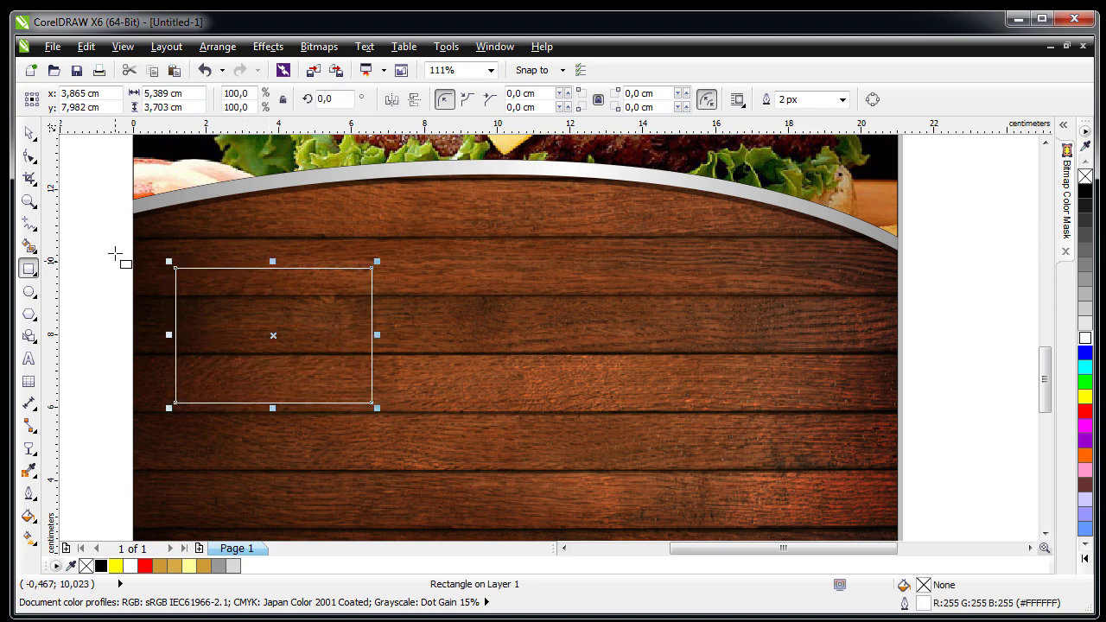
# - Round the rectangle's upper-left and lower-right corners to about 1.07 cm and set its outline width to 5 px
pyautogui.click(28, 155)
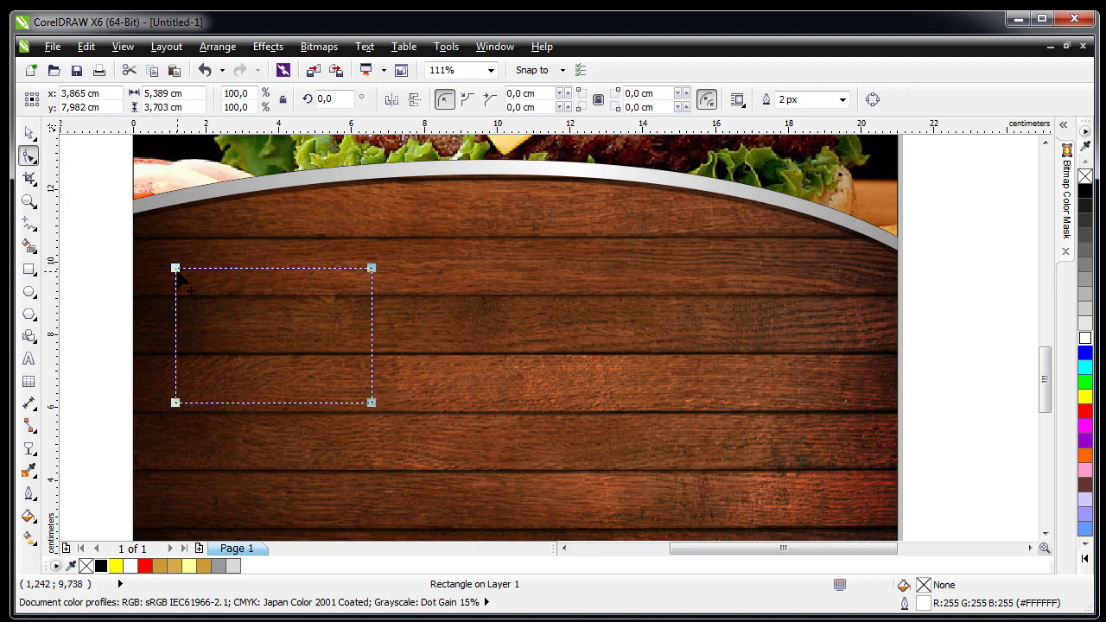
pyautogui.moveTo(176, 270); pyautogui.dragTo(294, 361)
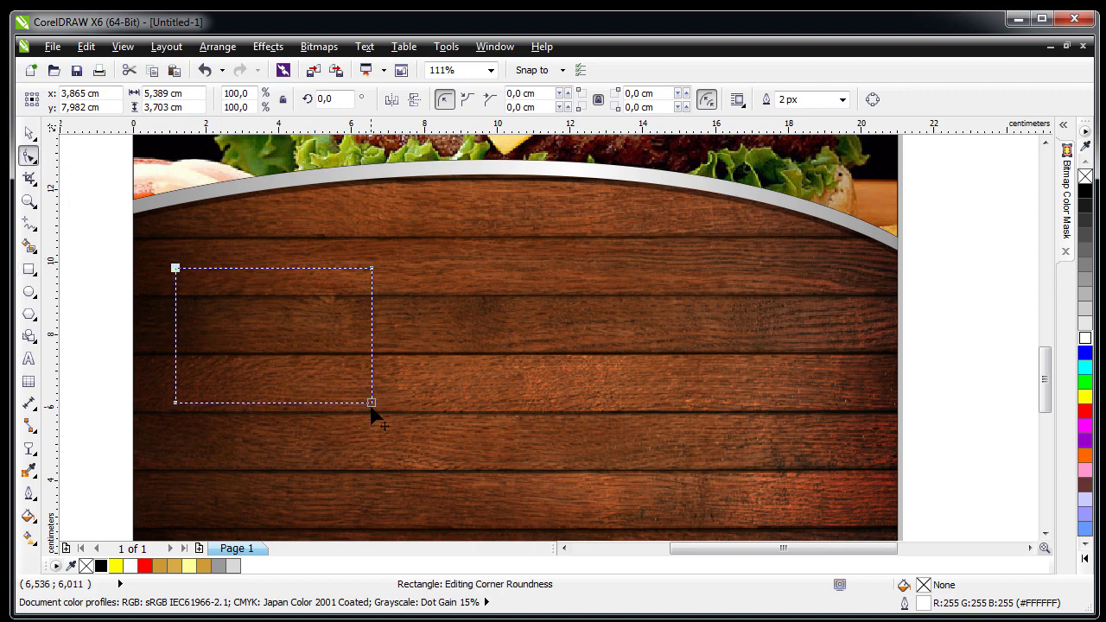
pyautogui.moveTo(176, 269); pyautogui.dragTo(216, 285)
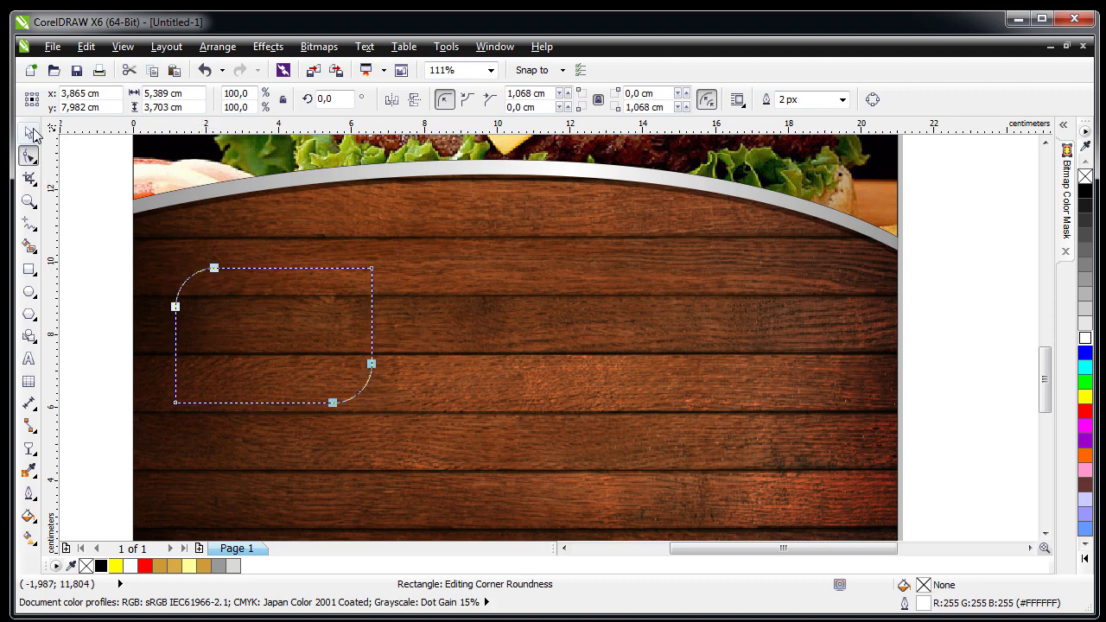
pyautogui.click(30, 133)
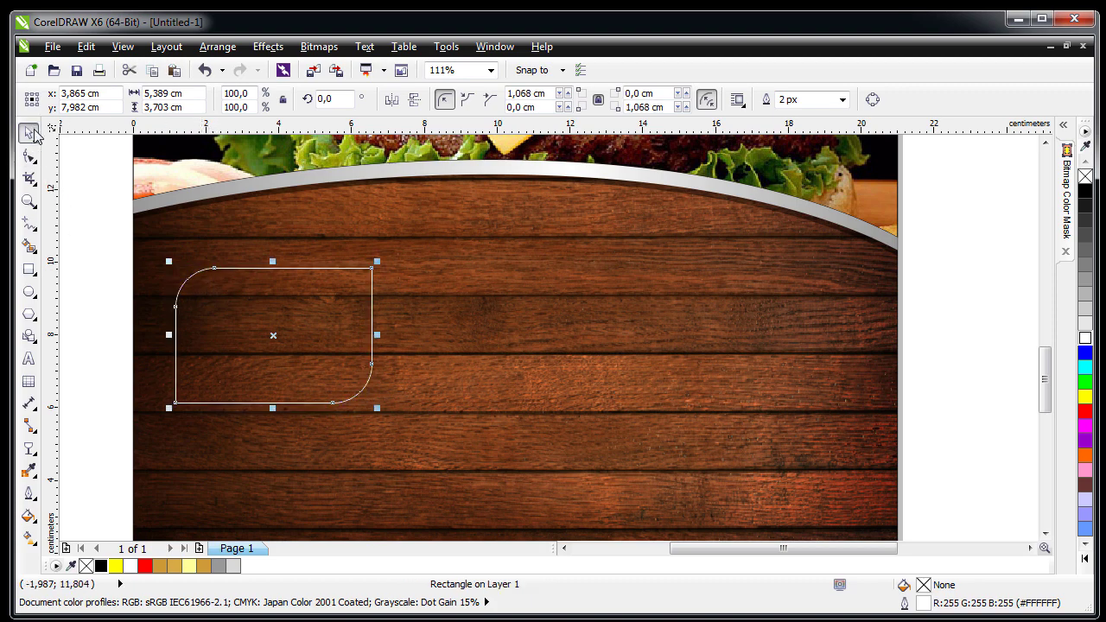
pyautogui.click(843, 100)
pyautogui.click(816, 184)
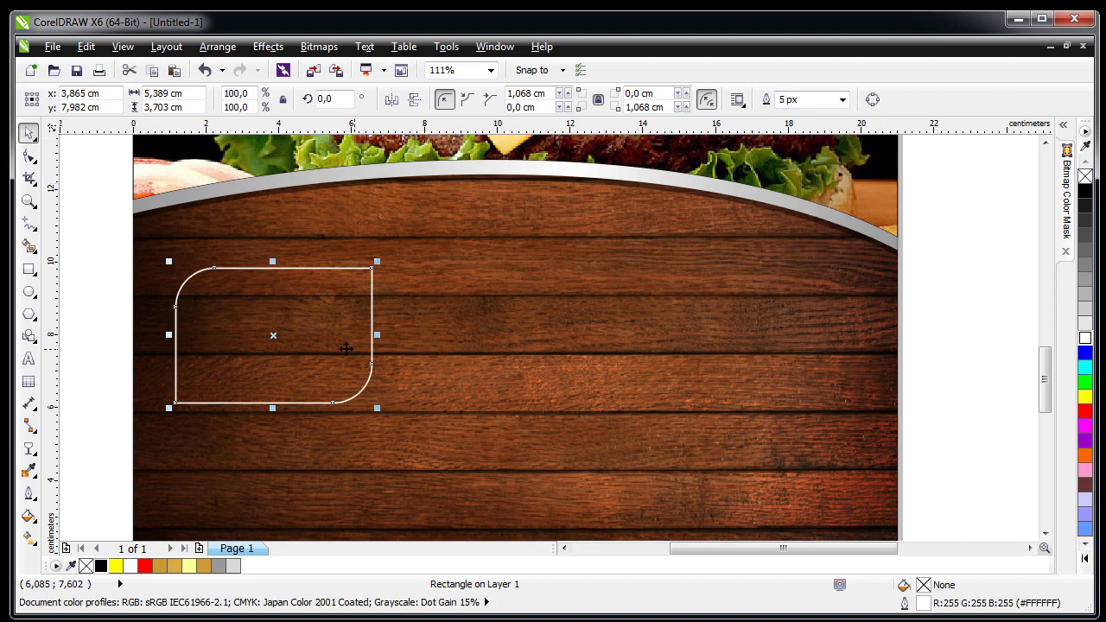
# - Copy the rounded frame twice to make a row of three and enlarge the row to about 18.46 cm wide
pyautogui.moveTo(273, 338); pyautogui.dragTo(478, 340)
pyautogui.rightClick(478, 340)
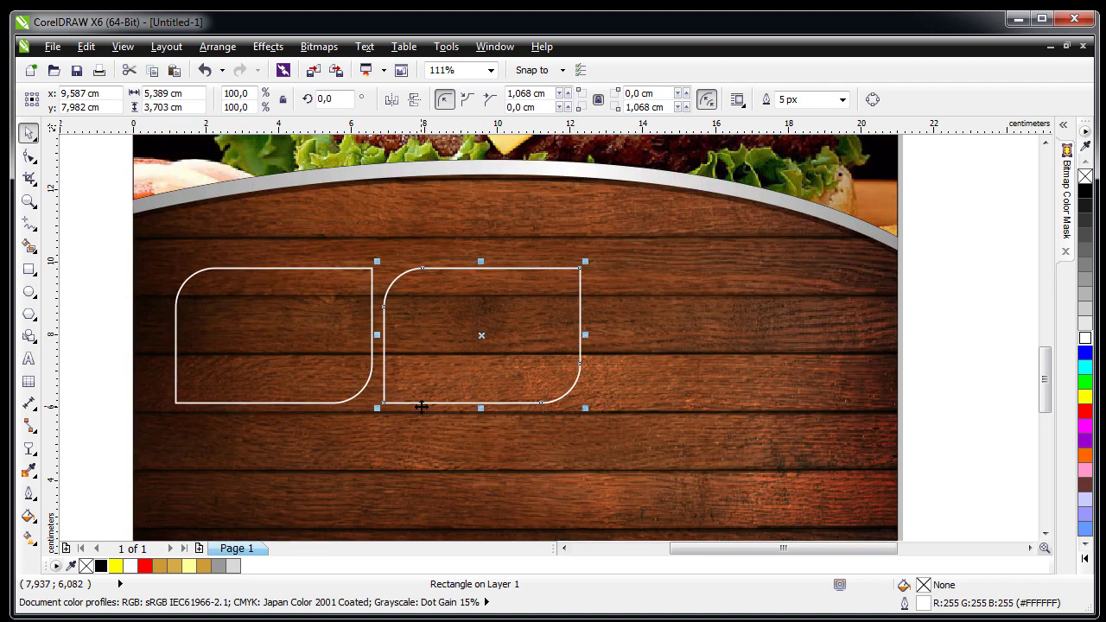
pyautogui.hotkey('ctrl', 'r')
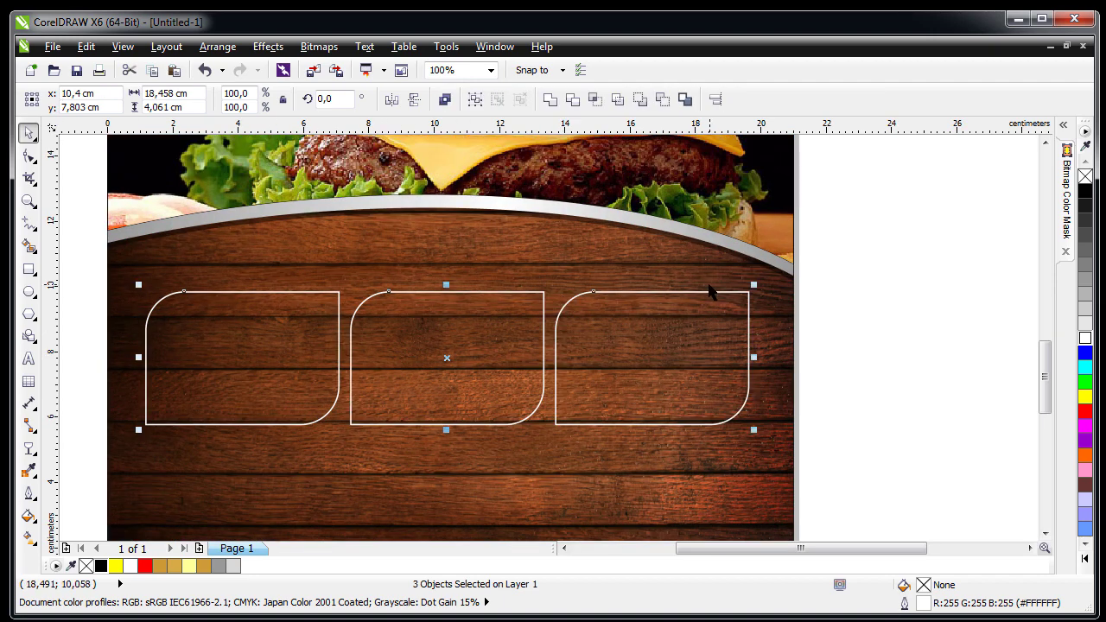
pyautogui.press('Escape')
pyautogui.scroll(-2, 760, 260)
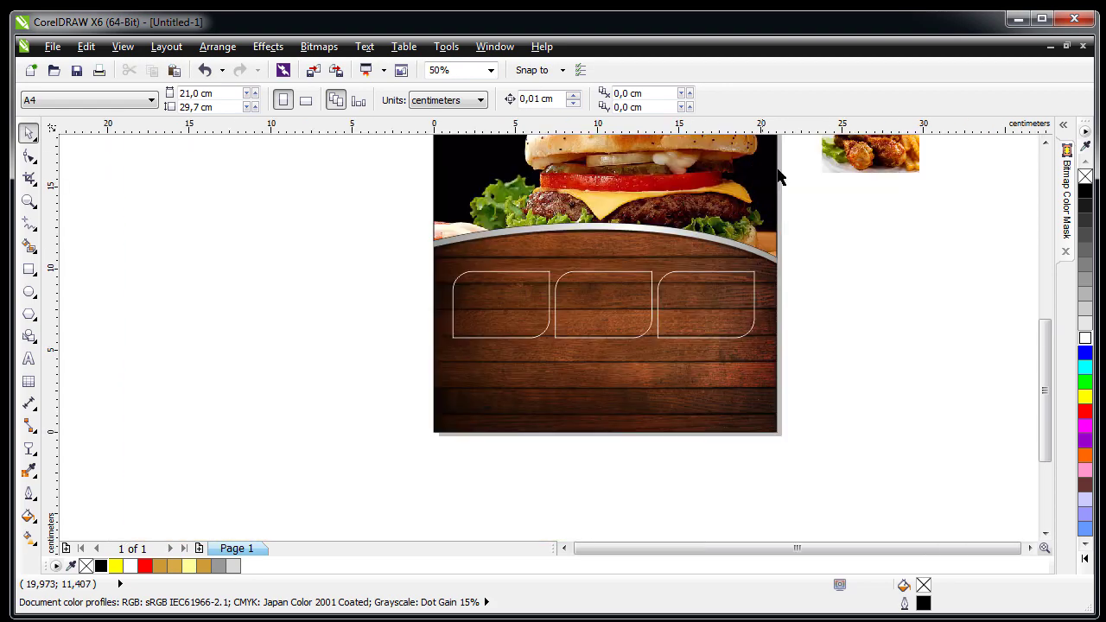
pyautogui.press('F4')
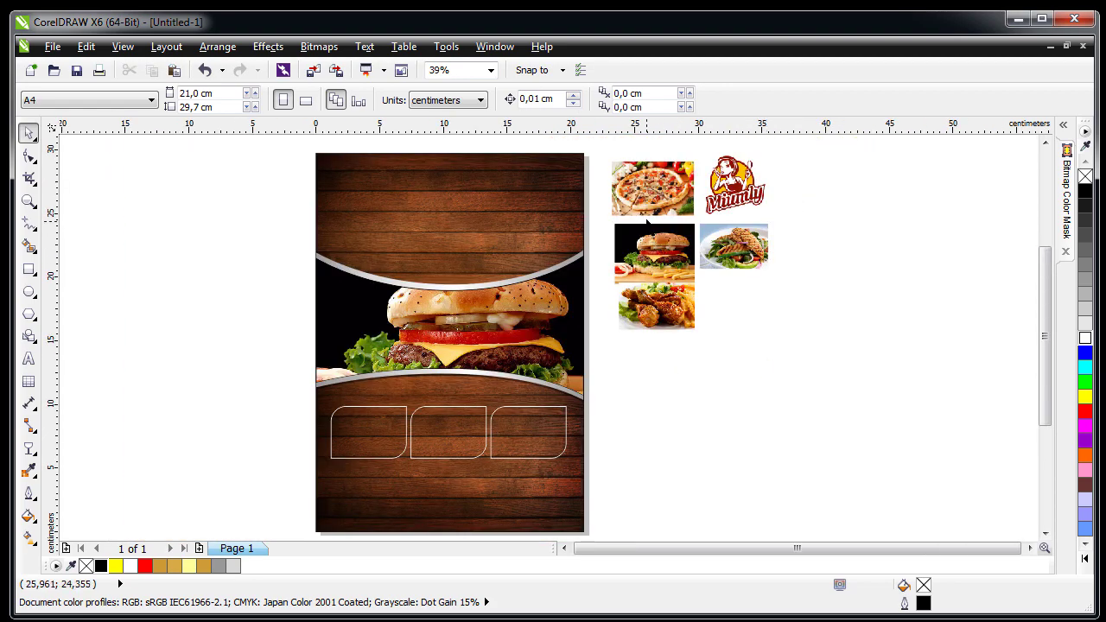
# - Move the pizza photo down beside the page and PowerClip it inside the leftmost rounded frame
pyautogui.click(653, 207)
pyautogui.moveTo(650, 195); pyautogui.dragTo(650, 405)
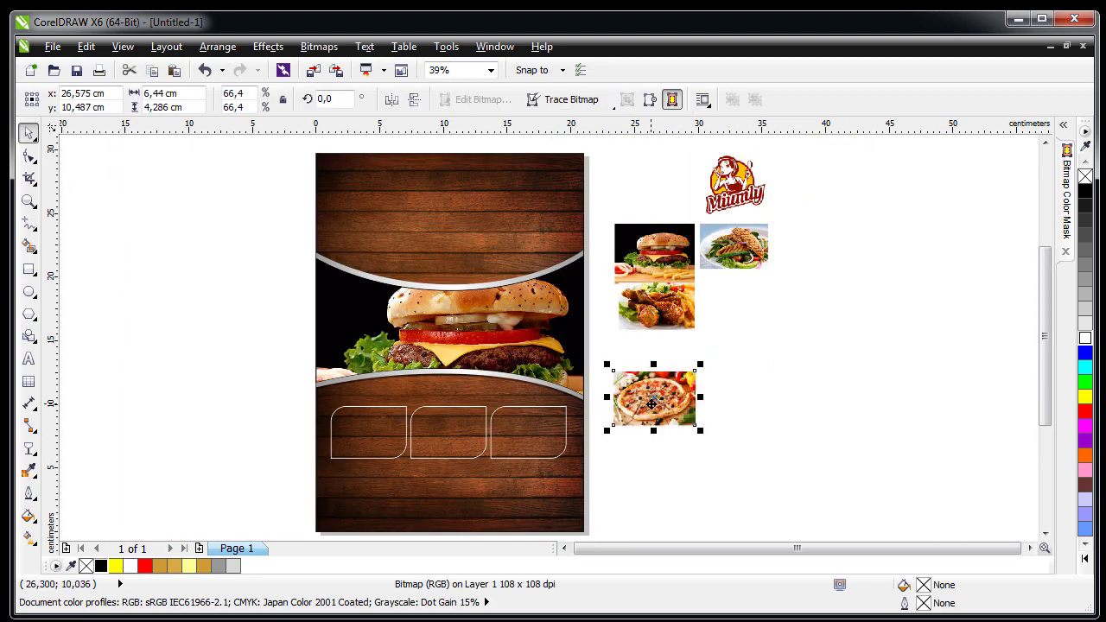
pyautogui.click(268, 46)
pyautogui.moveTo(329, 294)
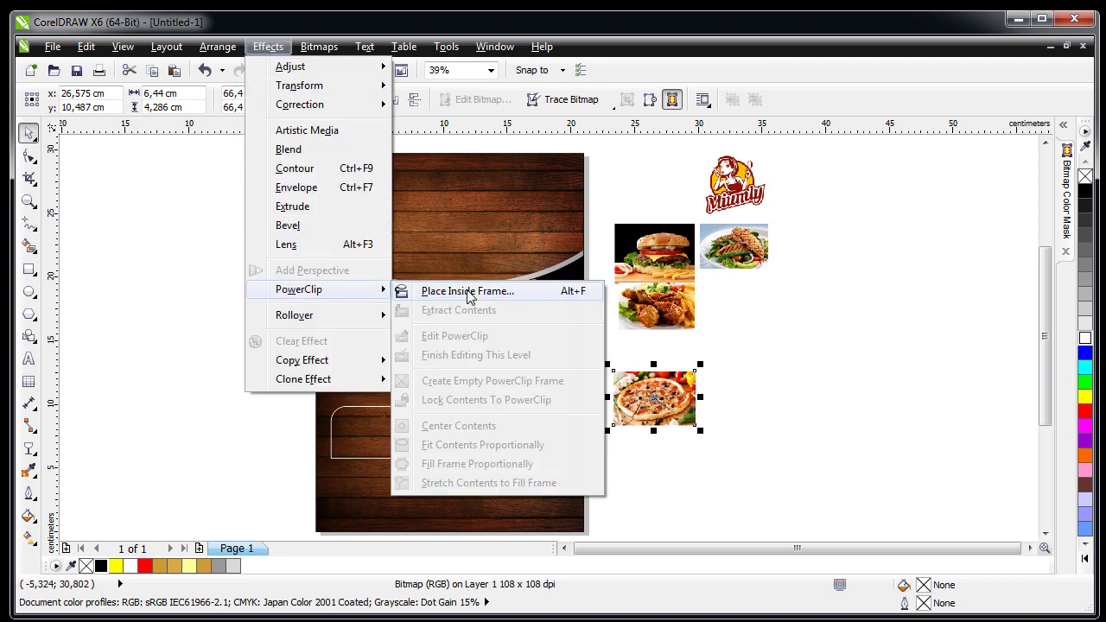
pyautogui.click(468, 293)
pyautogui.click(387, 421)
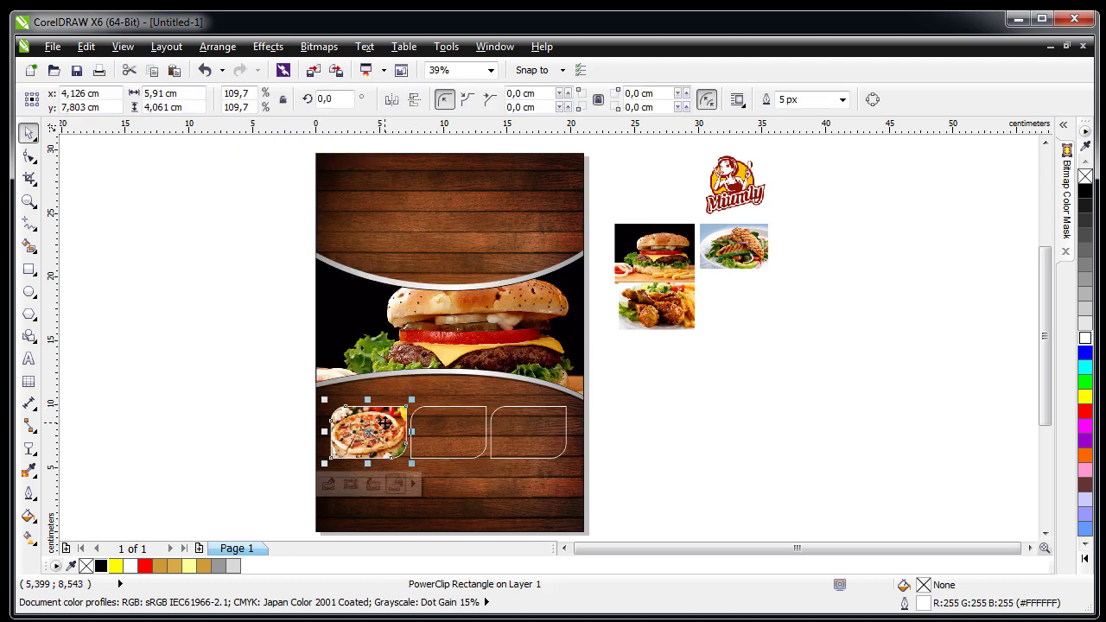
# - PowerClip the fried chicken photo inside the middle frame and the salad photo inside the rightmost frame
pyautogui.moveTo(663, 308); pyautogui.dragTo(449, 425)
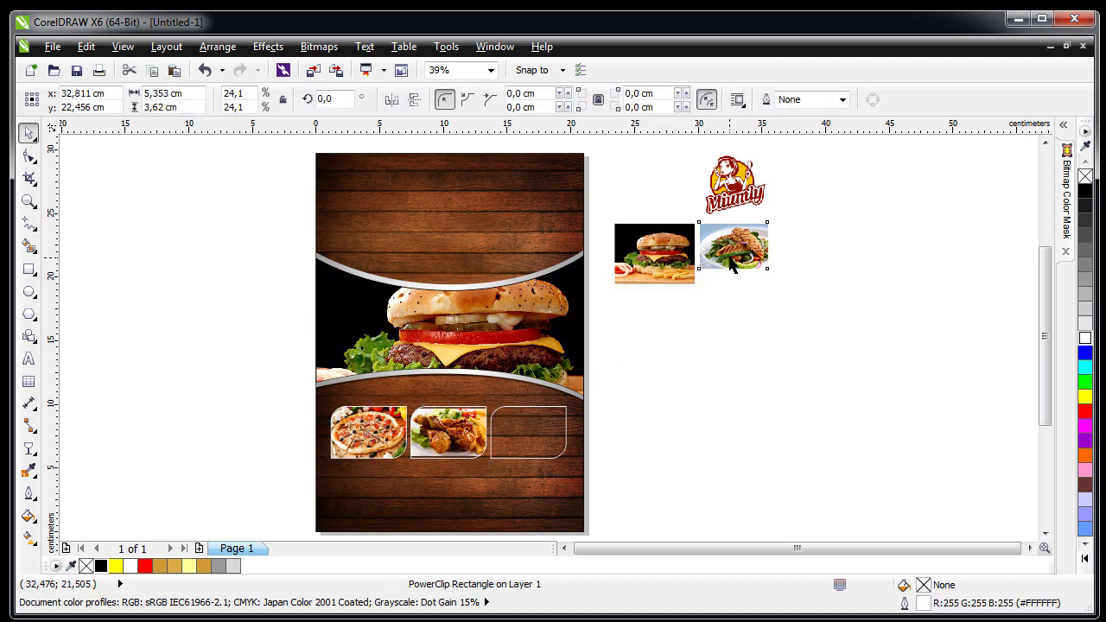
pyautogui.moveTo(731, 252); pyautogui.dragTo(529, 437)
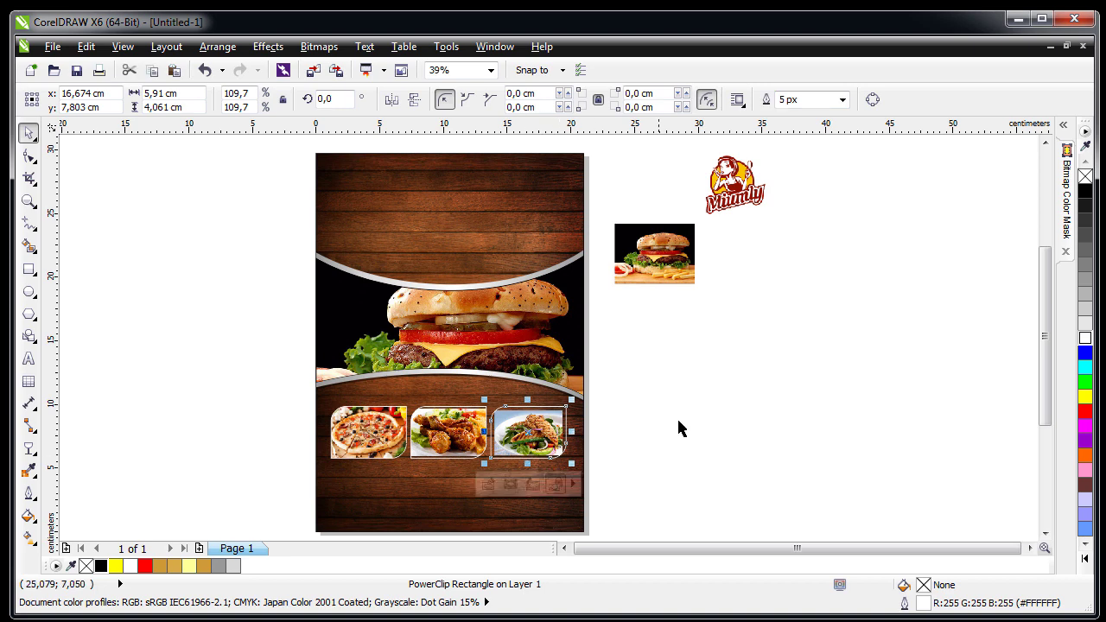
# - Move the spare burger photo down beside the page, level with the food frames, and select the pizza frame
pyautogui.click(709, 380)
pyautogui.moveTo(661, 268); pyautogui.dragTo(637, 442)
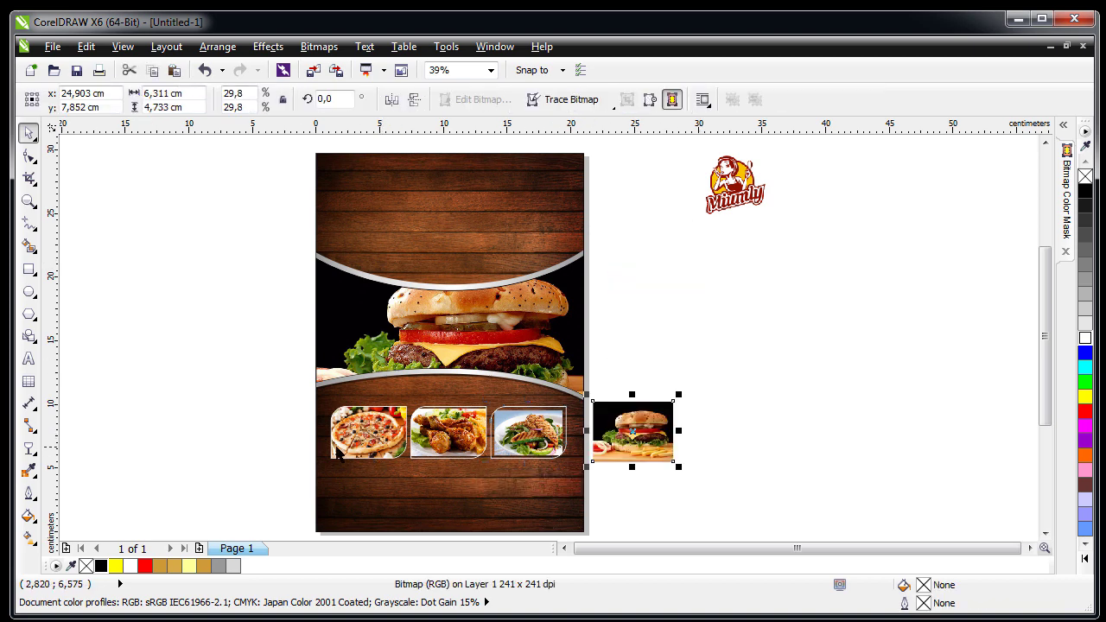
pyautogui.click(205, 453)
pyautogui.scroll(2, 484, 449)
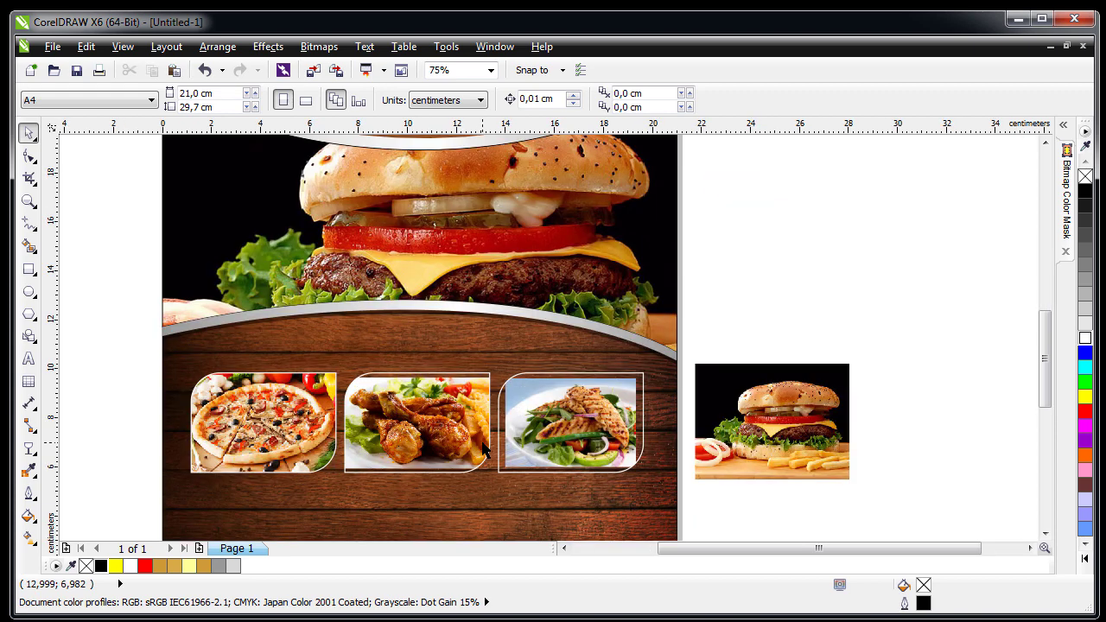
pyautogui.click(264, 424)
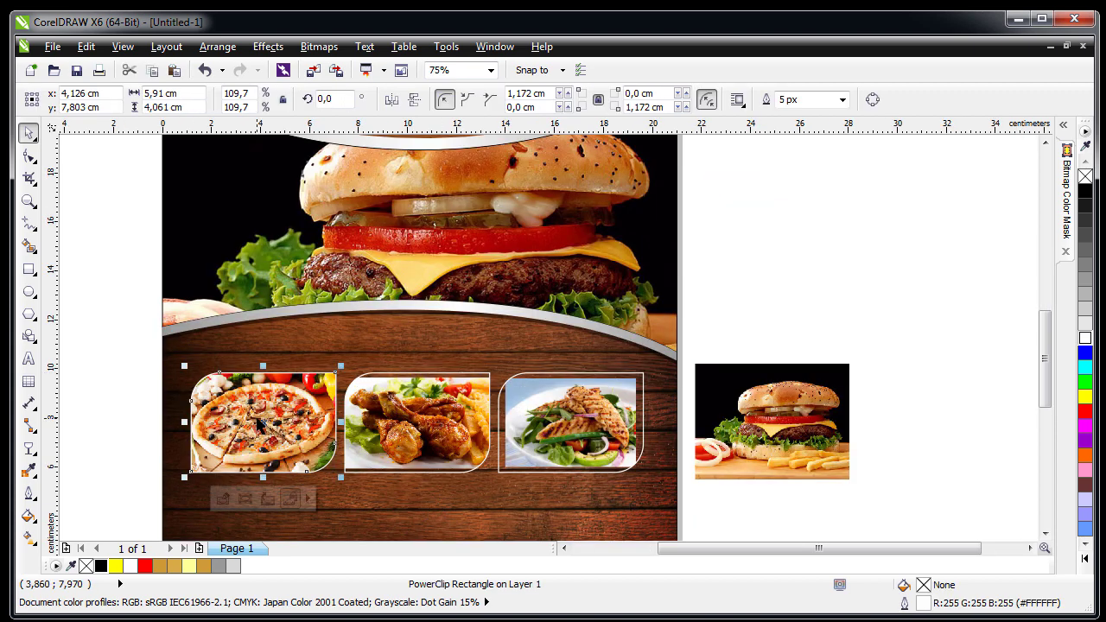
# - Enlarge the fried chicken photo inside the middle PowerClip frame until it fills the frame
pyautogui.keyDown('ctrl'); pyautogui.click(264, 423); pyautogui.keyUp('ctrl')
pyautogui.keyDown('ctrl'); pyautogui.click(142, 458); pyautogui.keyUp('ctrl')
pyautogui.click(414, 424)
pyautogui.keyDown('ctrl'); pyautogui.click(414, 423); pyautogui.keyUp('ctrl')
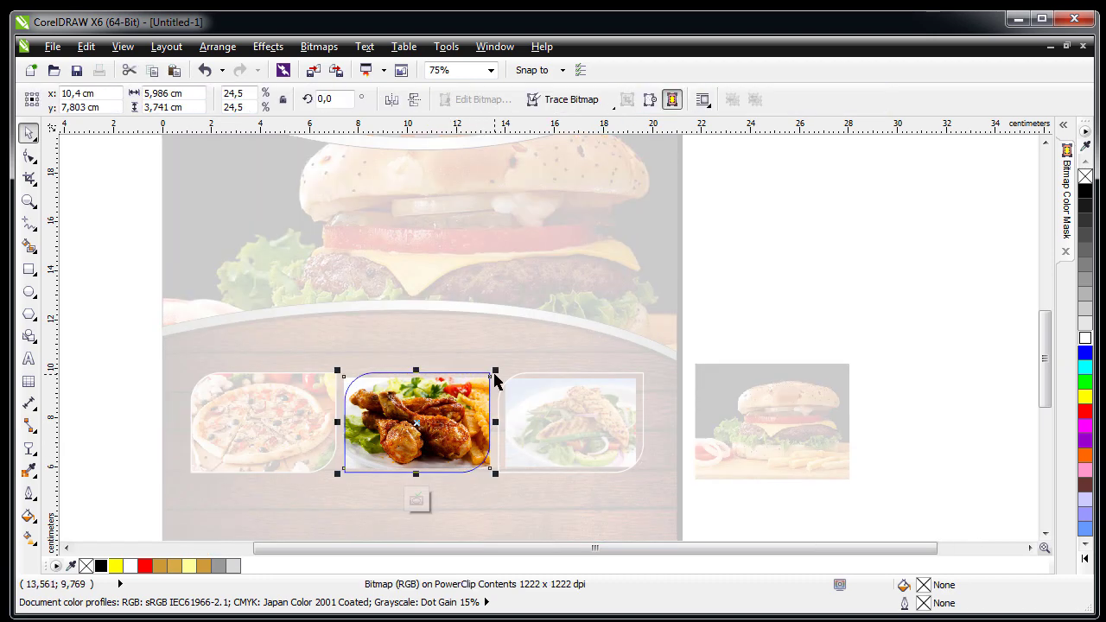
pyautogui.moveTo(495, 371); pyautogui.dragTo(527, 415)
pyautogui.keyDown('ctrl'); pyautogui.click(699, 381); pyautogui.keyUp('ctrl')
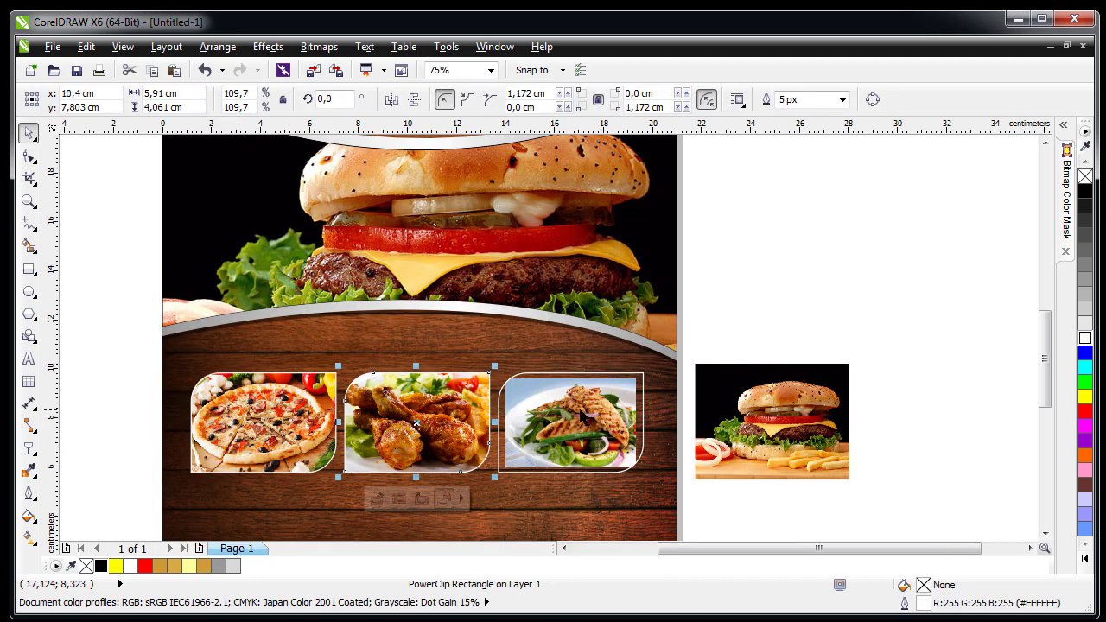
# - Enlarge the salad photo inside the rightmost PowerClip frame until it fills the frame
pyautogui.click(581, 416)
pyautogui.keyDown('ctrl'); pyautogui.click(582, 416); pyautogui.keyUp('ctrl')
pyautogui.moveTo(642, 374); pyautogui.dragTo(657, 363)
pyautogui.keyDown('ctrl'); pyautogui.click(783, 319); pyautogui.keyUp('ctrl')
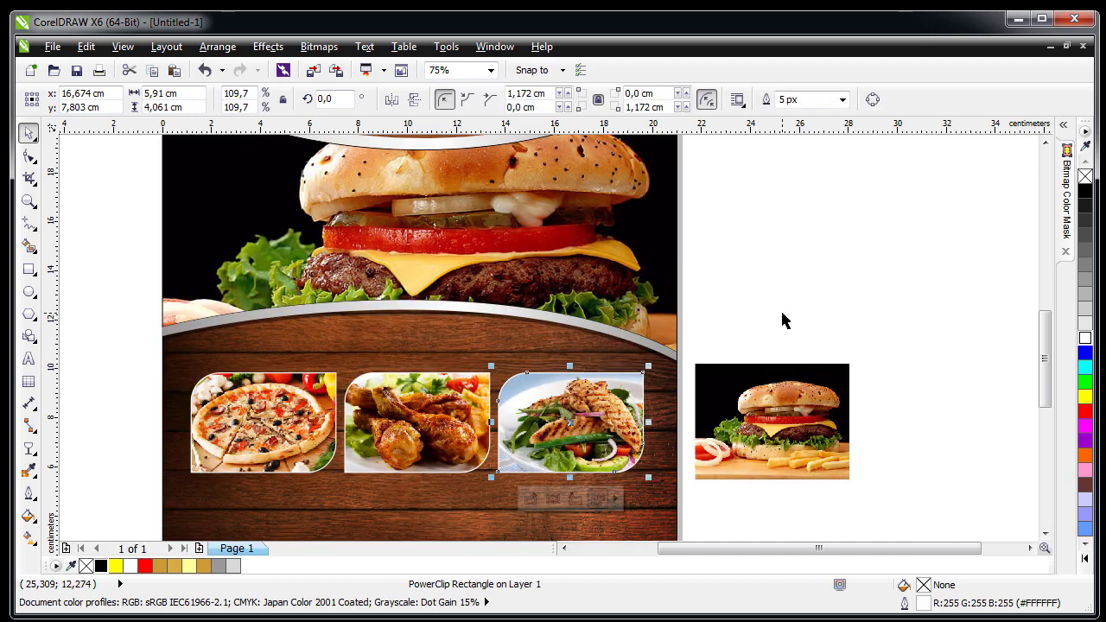
pyautogui.click(781, 296)
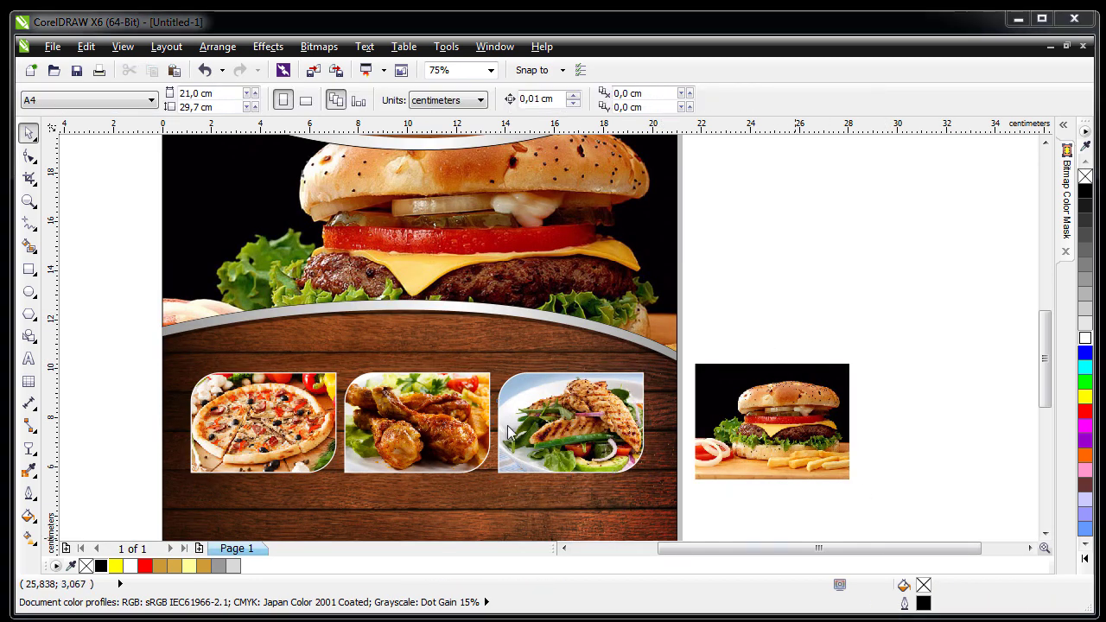
# - Give the pizza frame a 16 px outline in golden brown #CE9D37
pyautogui.click(320, 372)
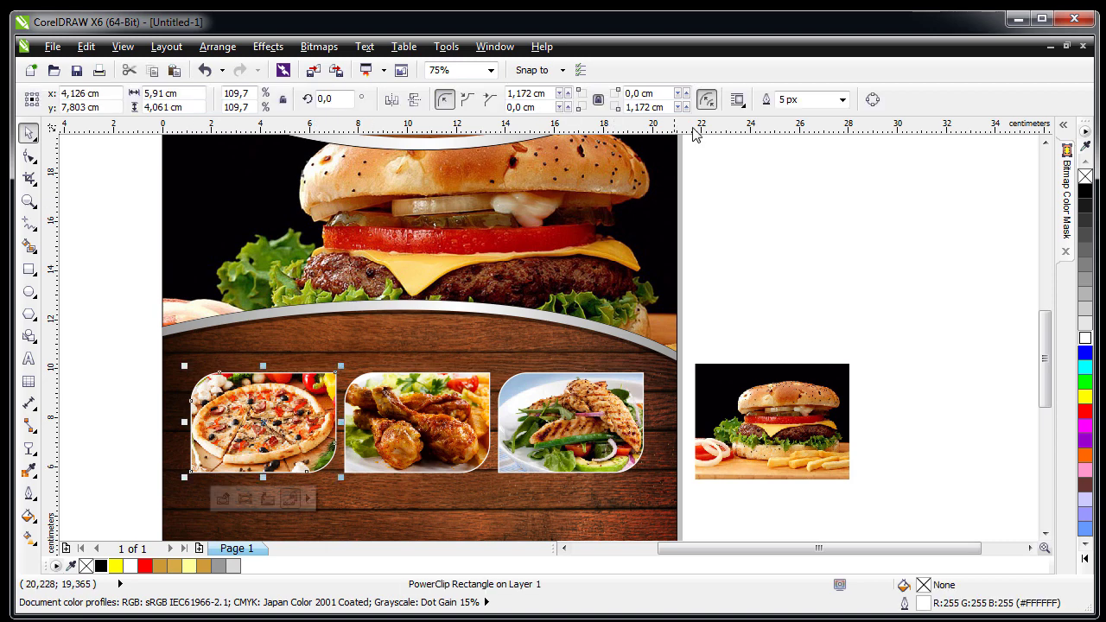
pyautogui.click(842, 100)
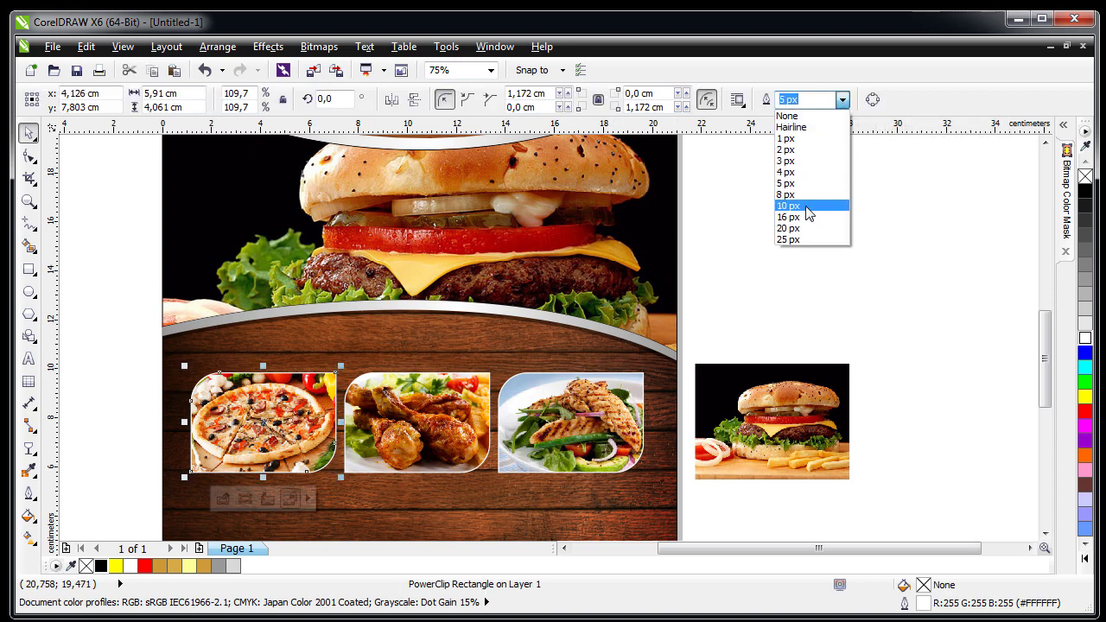
pyautogui.click(809, 206)
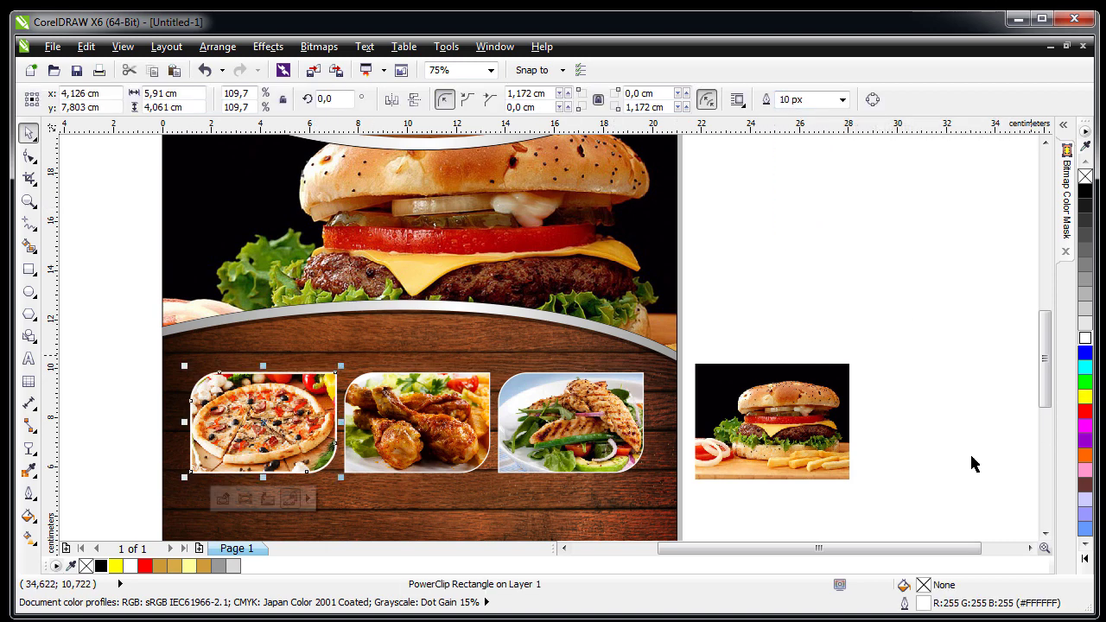
pyautogui.rightClick(187, 566)
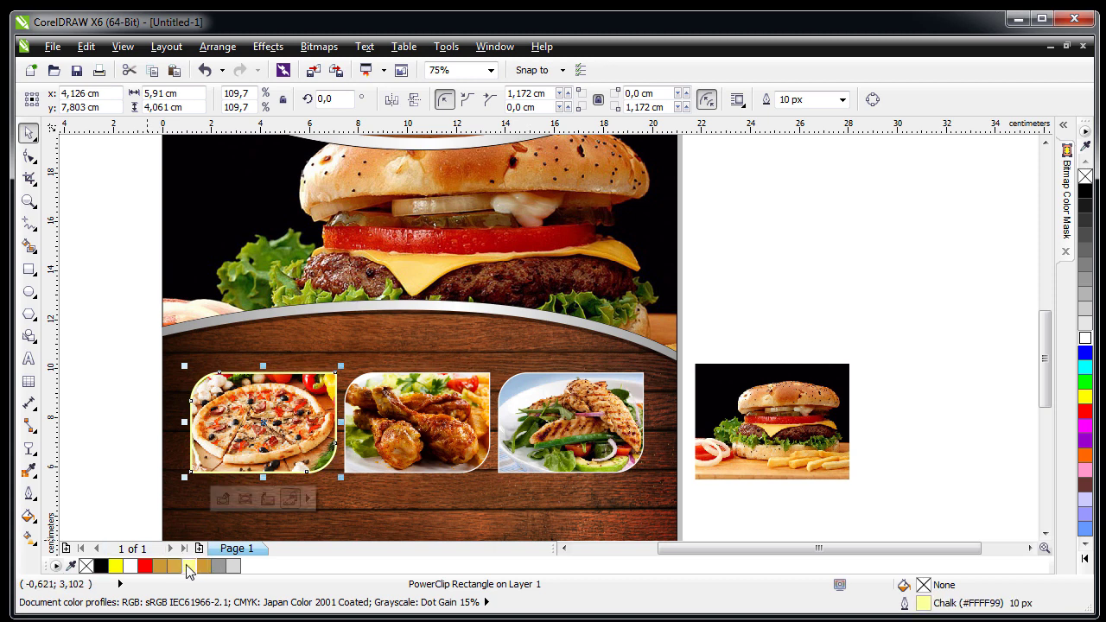
pyautogui.rightClick(205, 567)
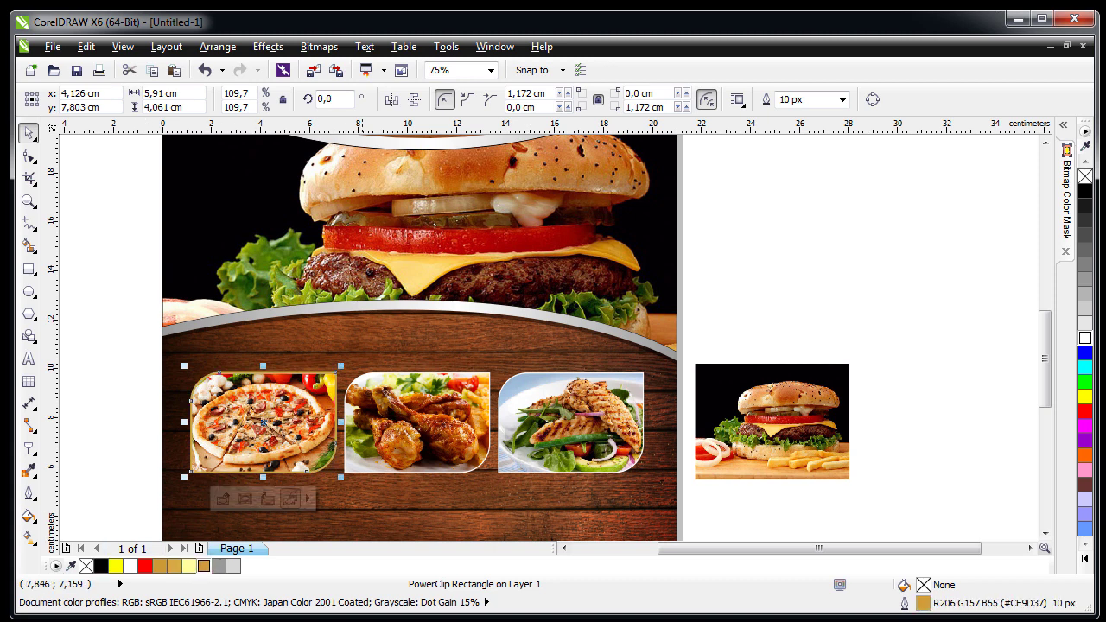
pyautogui.click(842, 100)
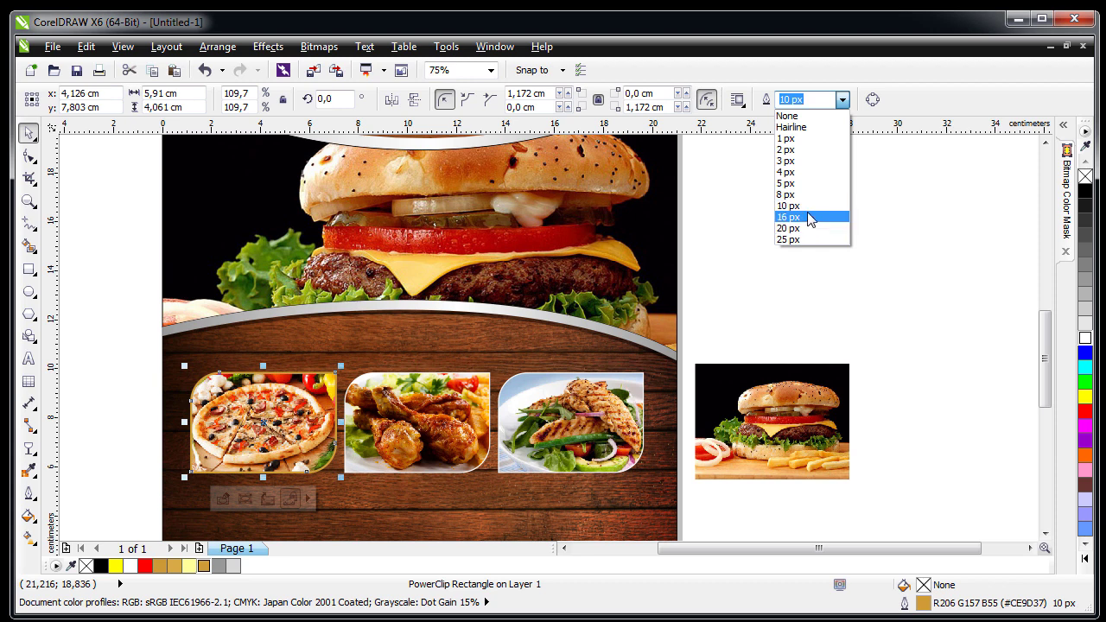
pyautogui.click(815, 216)
# - Set the chicken and salad frames' outlines to 16 px and colour both golden brown #CE9D37
pyautogui.click(435, 398)
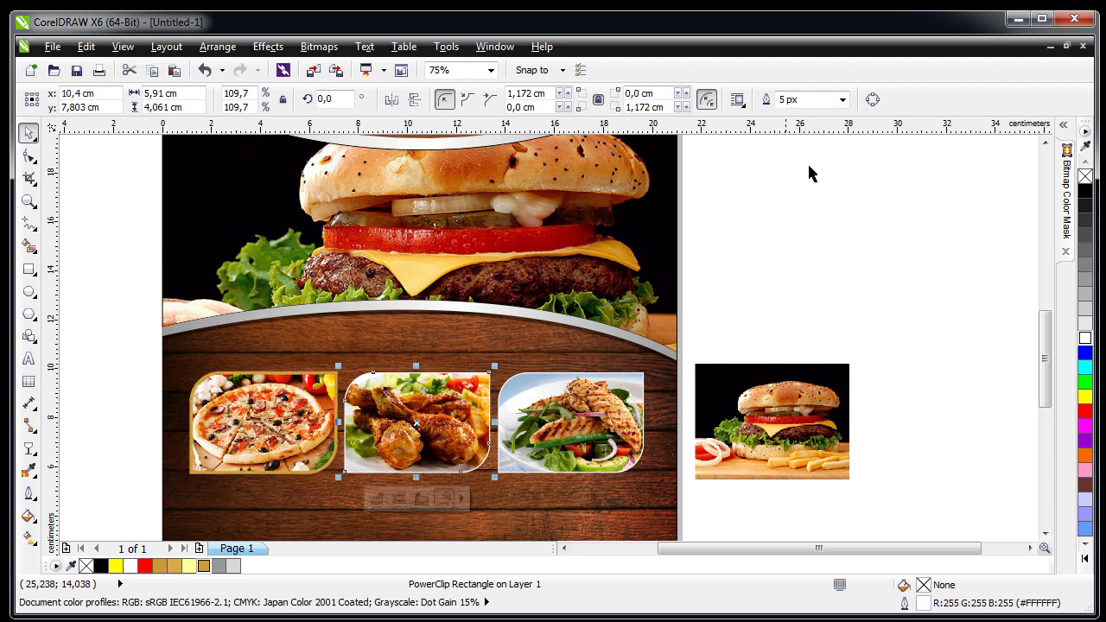
pyautogui.click(842, 100)
pyautogui.click(814, 218)
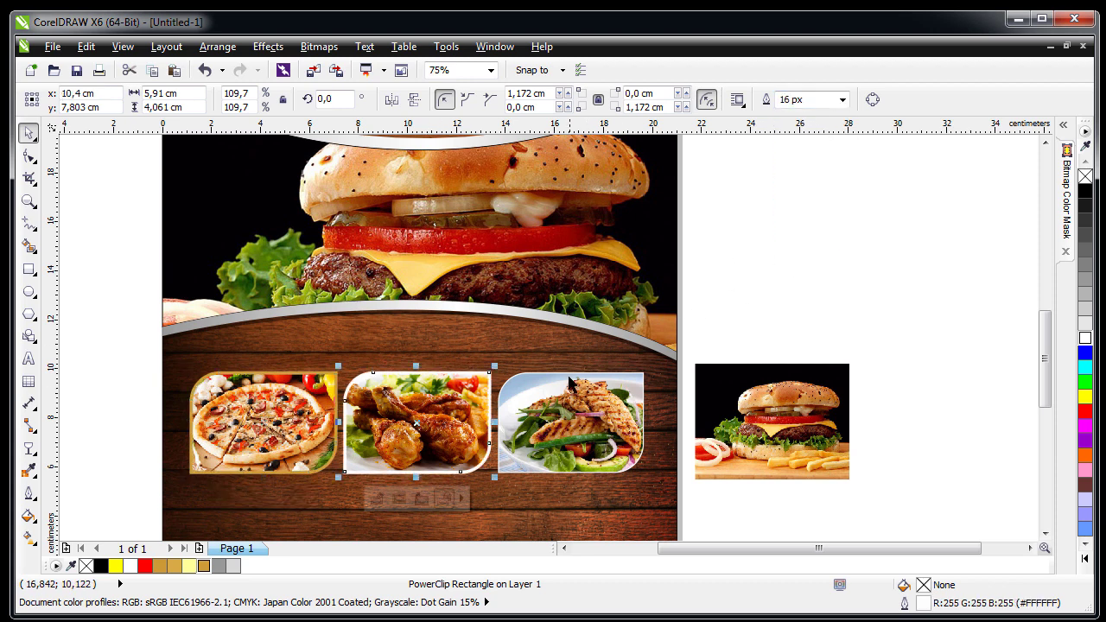
pyautogui.click(570, 384)
pyautogui.click(841, 99)
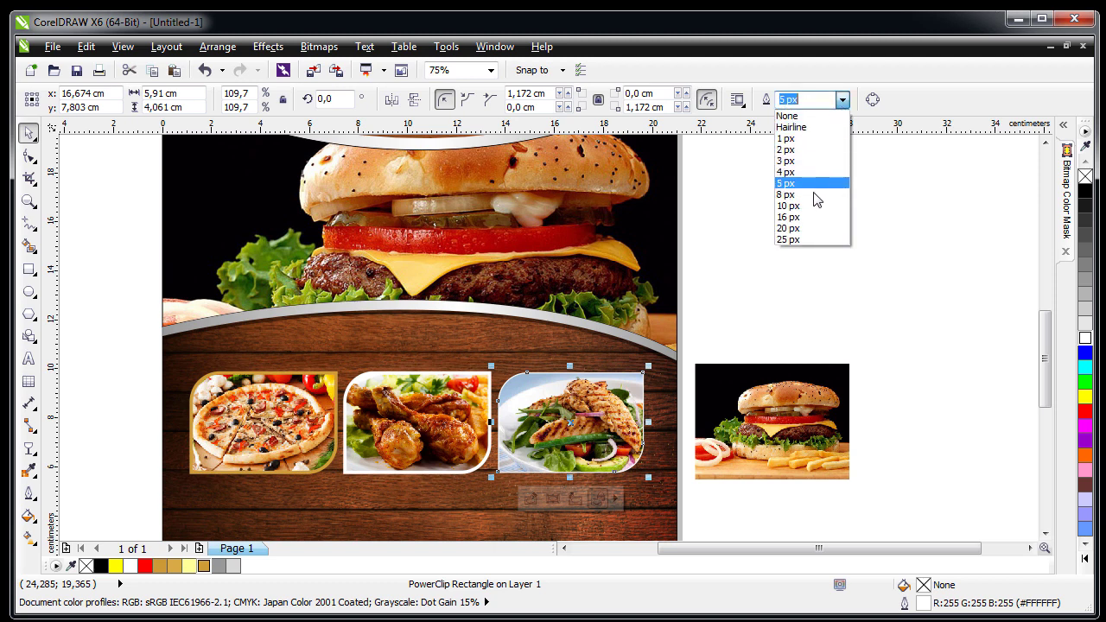
pyautogui.click(814, 217)
pyautogui.keyDown('shift'); pyautogui.click(446, 409); pyautogui.keyUp('shift')
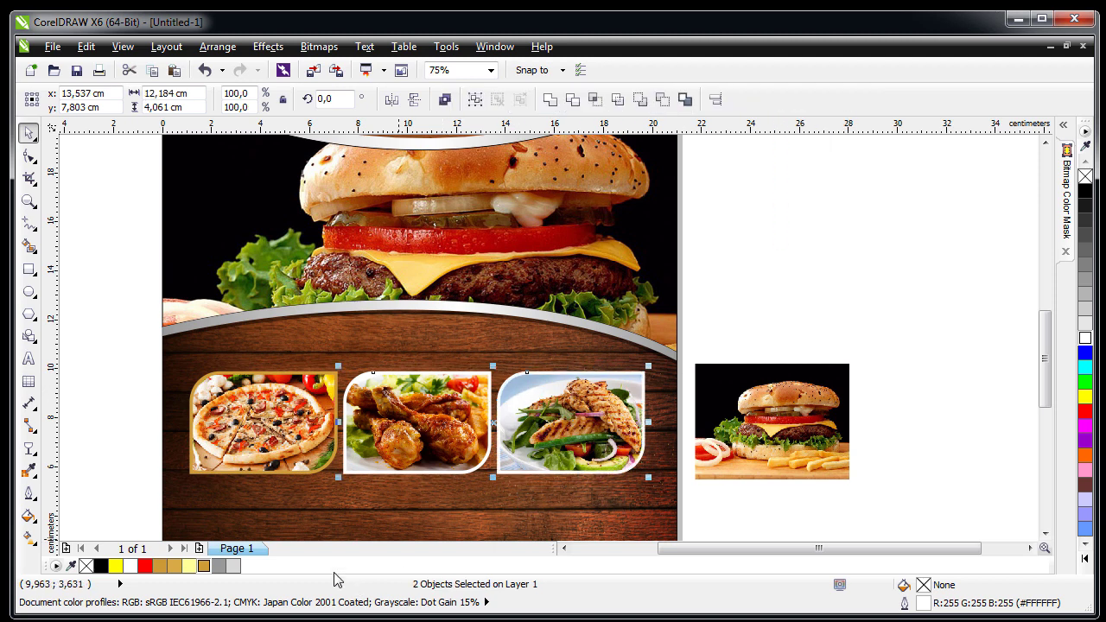
pyautogui.rightClick(203, 565)
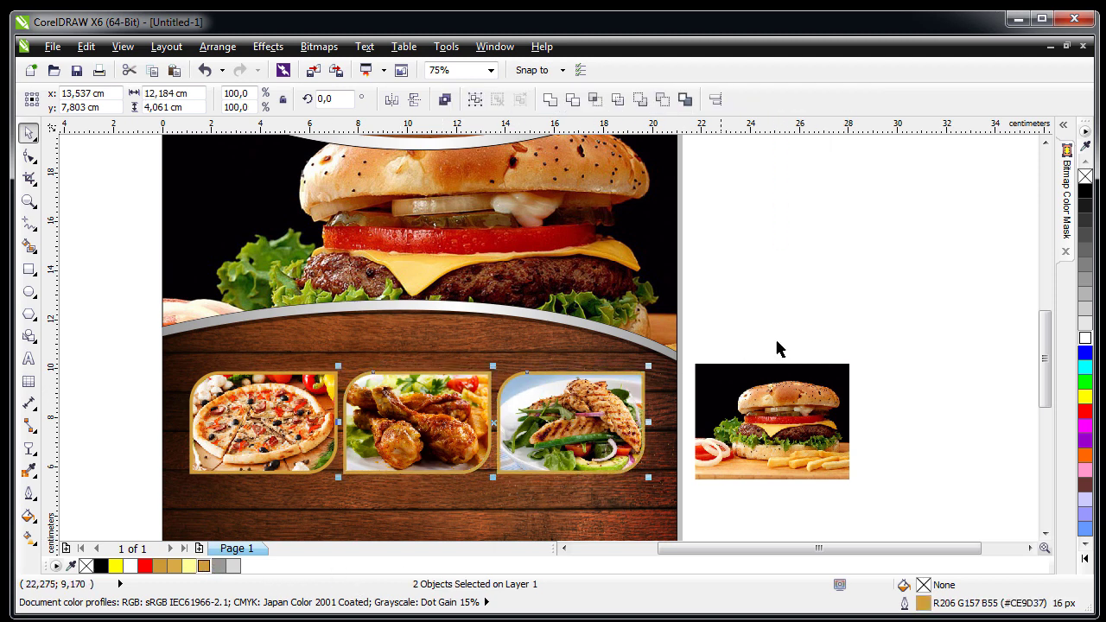
pyautogui.click(804, 309)
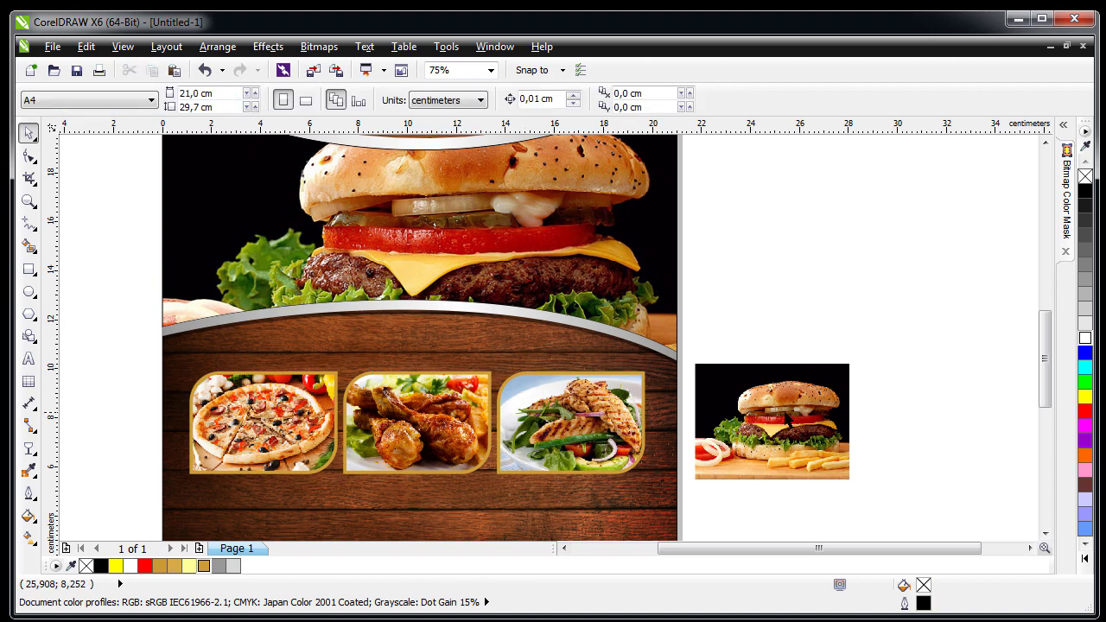
# - Delete the spare burger photo beside the page
pyautogui.click(790, 414)
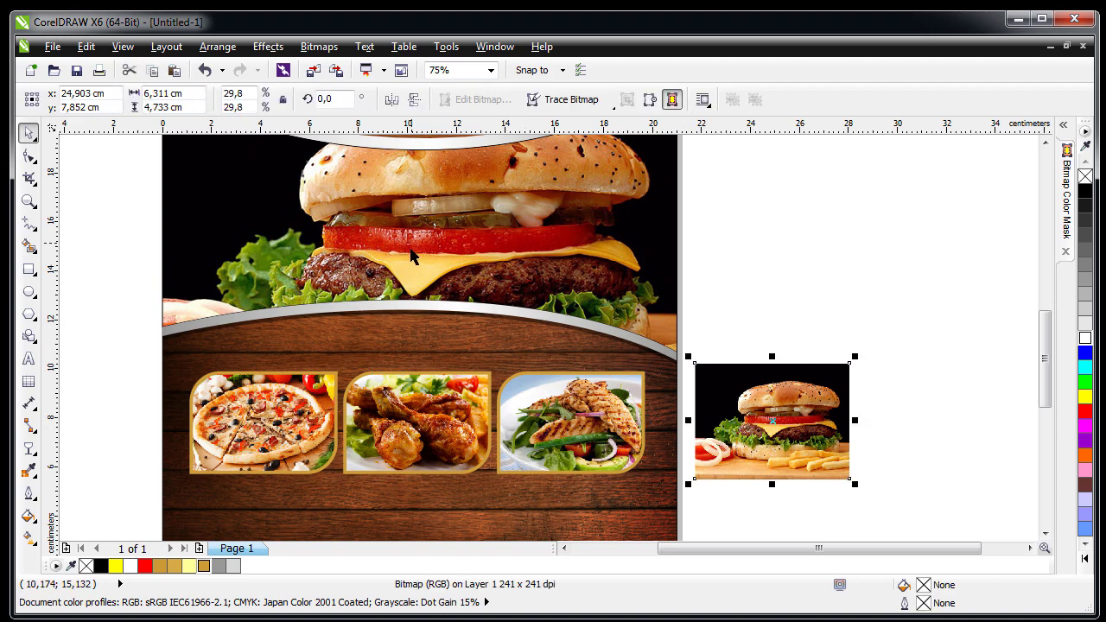
pyautogui.press('Delete')
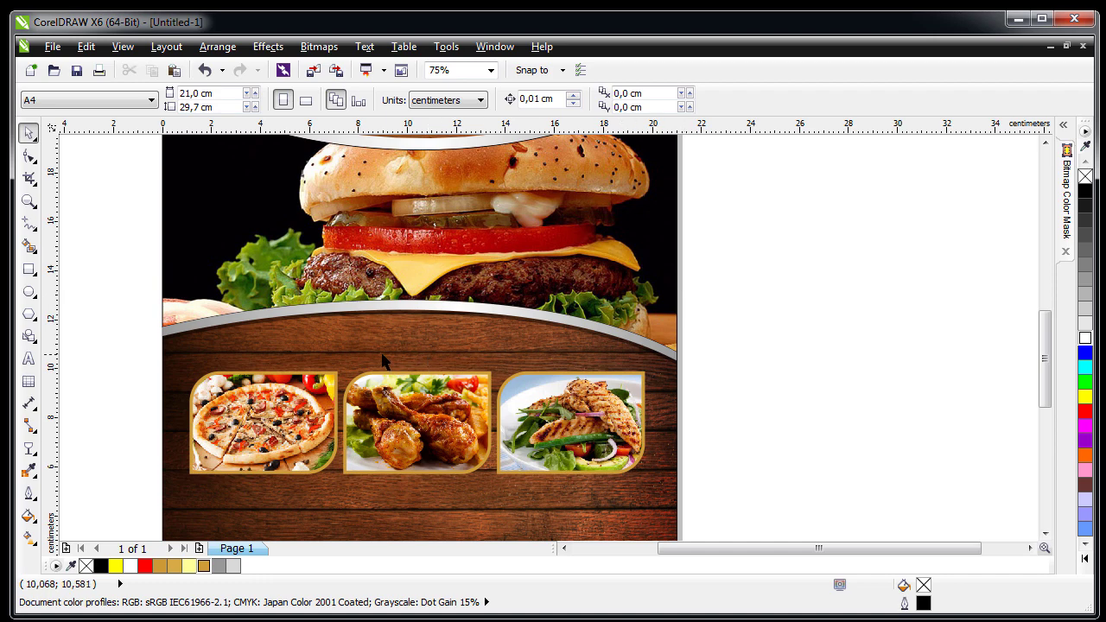
# - Move the Miumly logo onto the upper-left wood area of the flyer, centred at about x 4.14 cm, y 25.36 cm
pyautogui.hotkey('shift', 'F4')
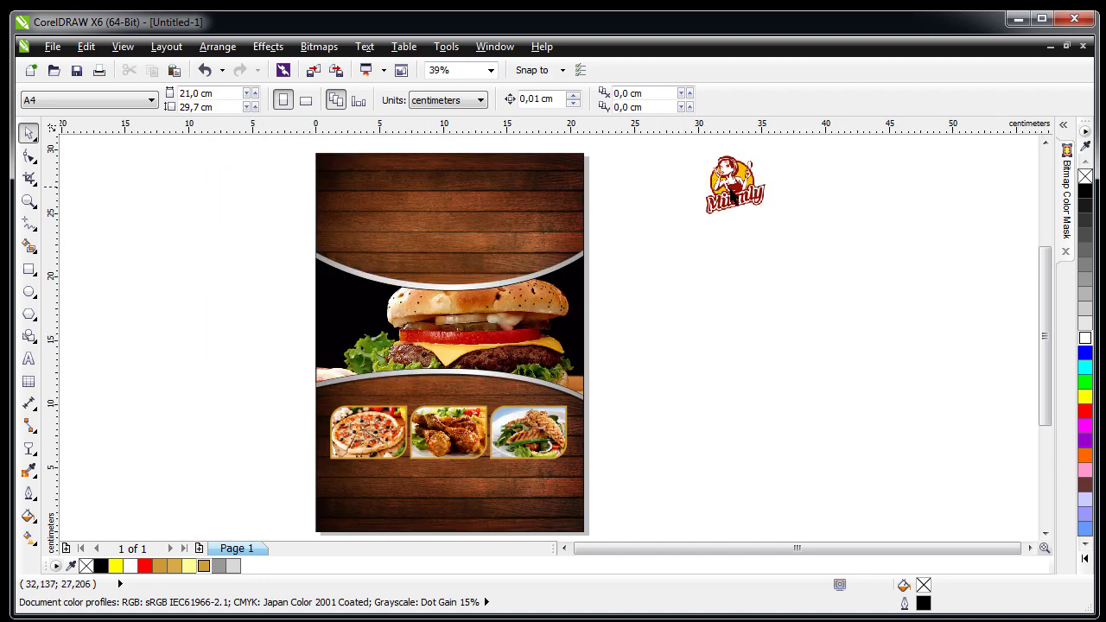
pyautogui.click(733, 195)
pyautogui.moveTo(739, 187); pyautogui.dragTo(369, 261)
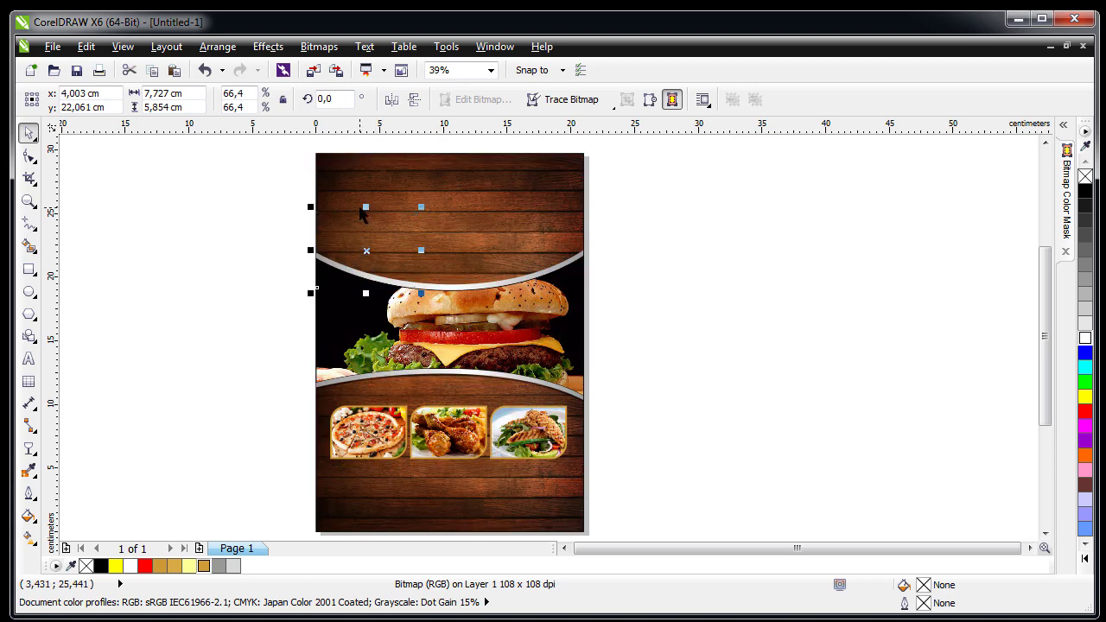
pyautogui.press('Escape')
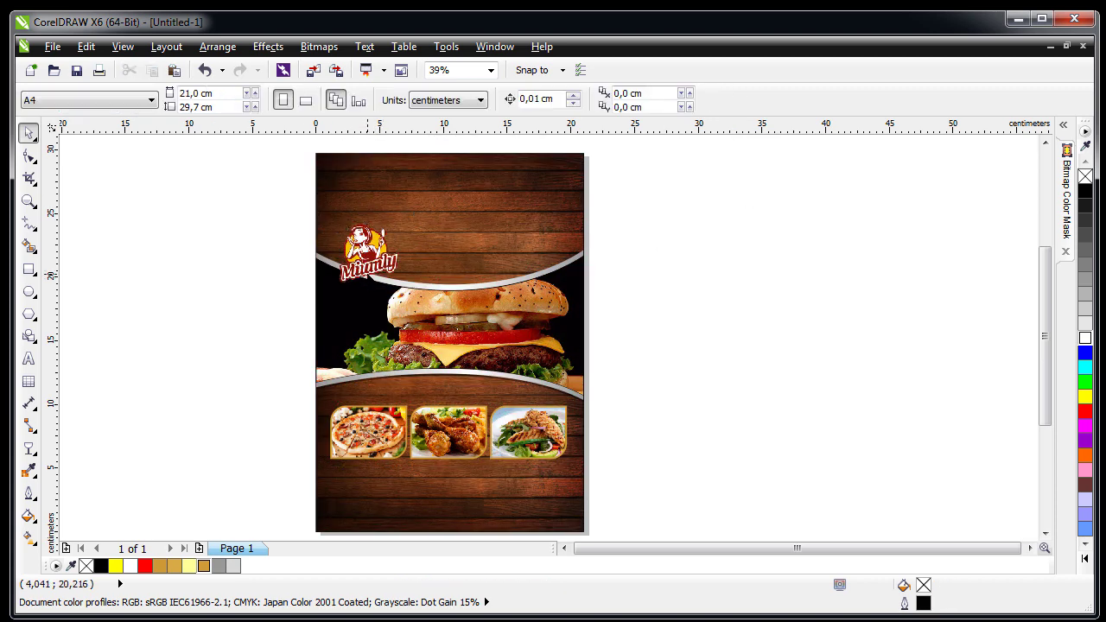
pyautogui.moveTo(370, 261); pyautogui.dragTo(370, 209)
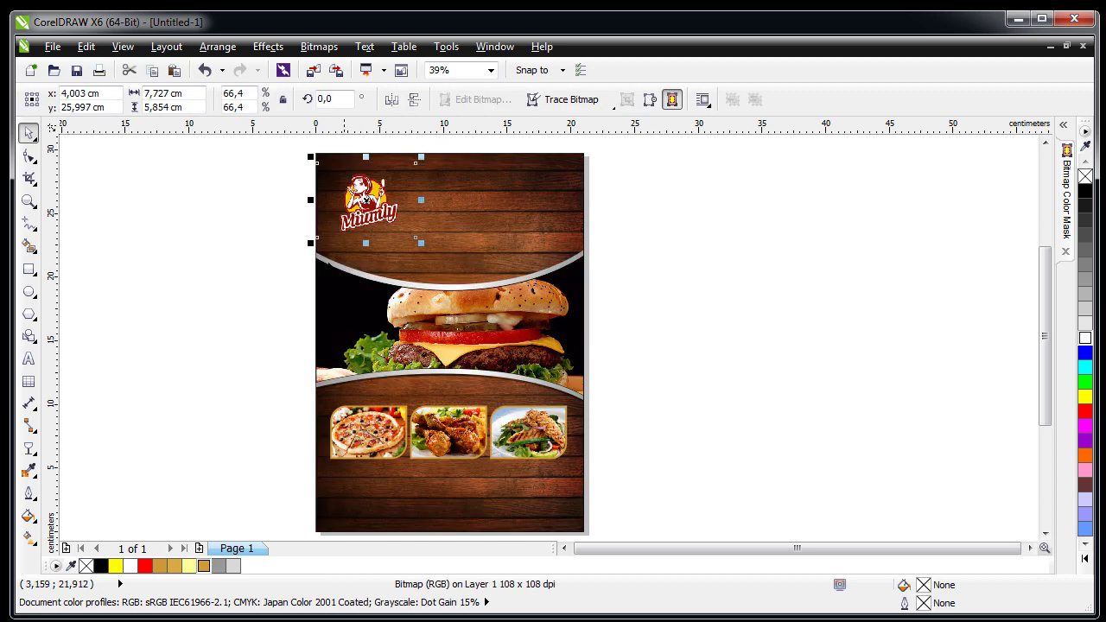
pyautogui.press('Escape')
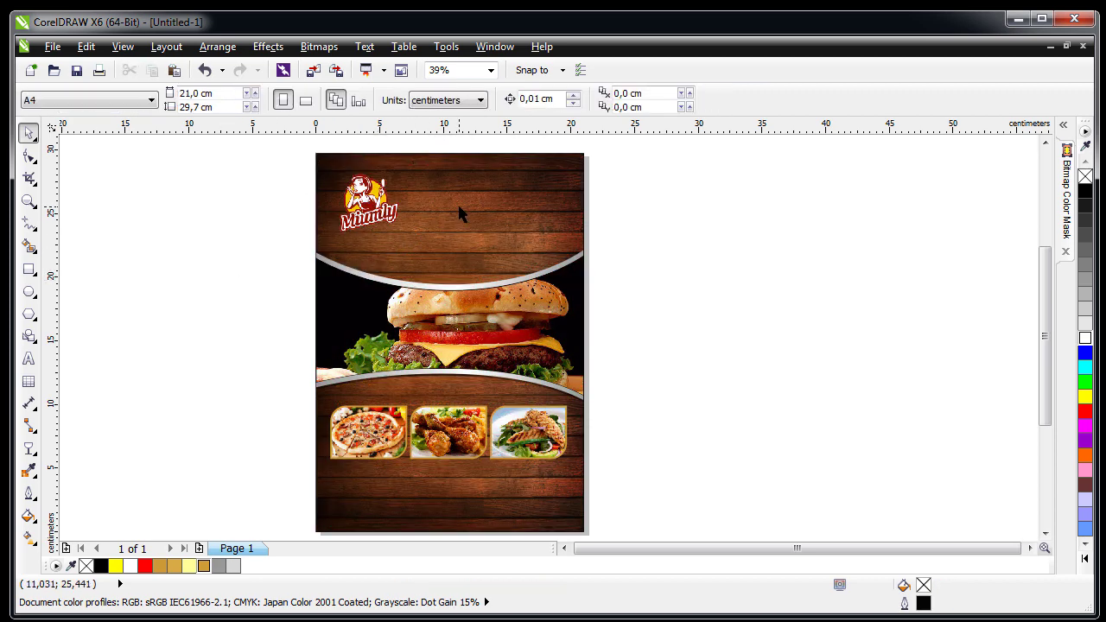
pyautogui.scroll(2, 461, 215)
pyautogui.moveTo(284, 216); pyautogui.dragTo(288, 229)
# - Add a black drop shadow to the Miumly logo, cast a short distance down and to the right
pyautogui.click(29, 451)
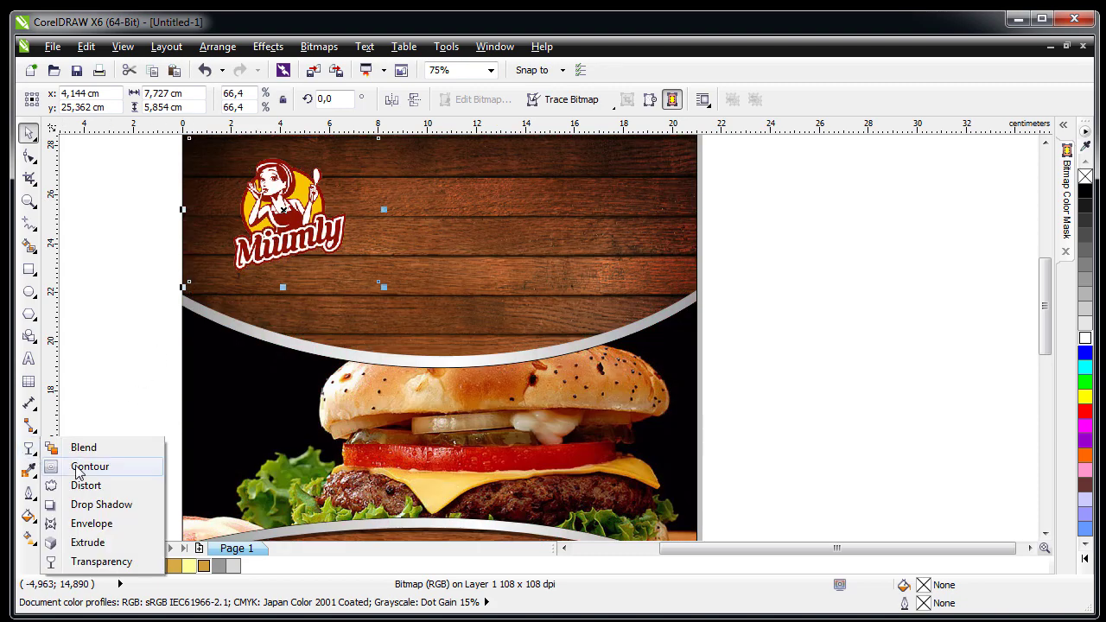
pyautogui.click(99, 505)
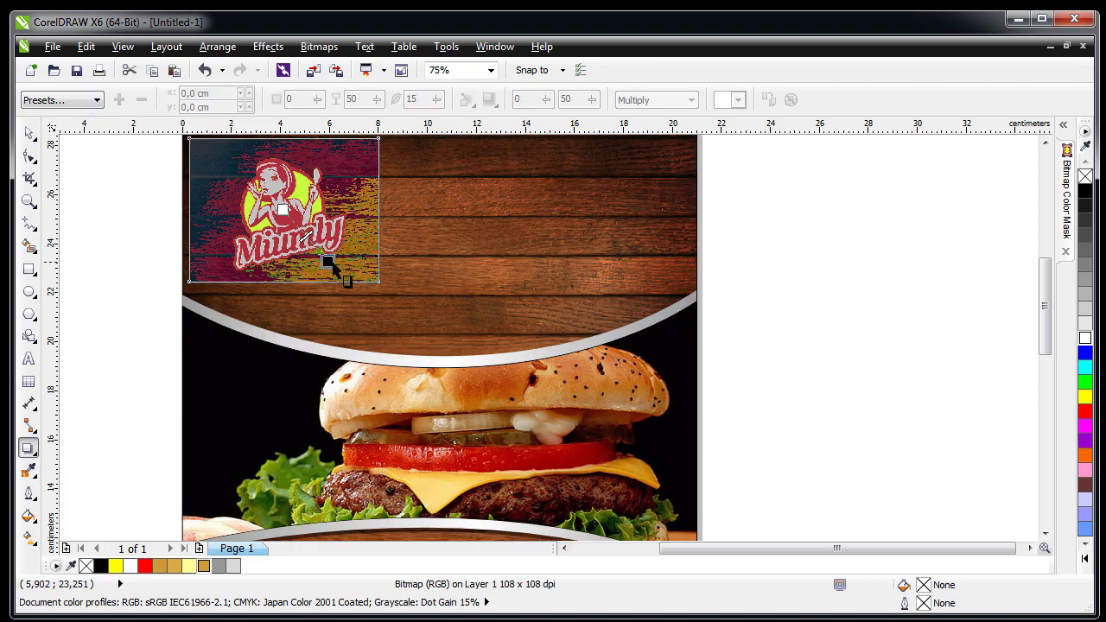
pyautogui.moveTo(341, 271)
pyautogui.mouseDown()
pyautogui.moveTo(357, 289)
pyautogui.moveTo(344, 279)
pyautogui.mouseUp()
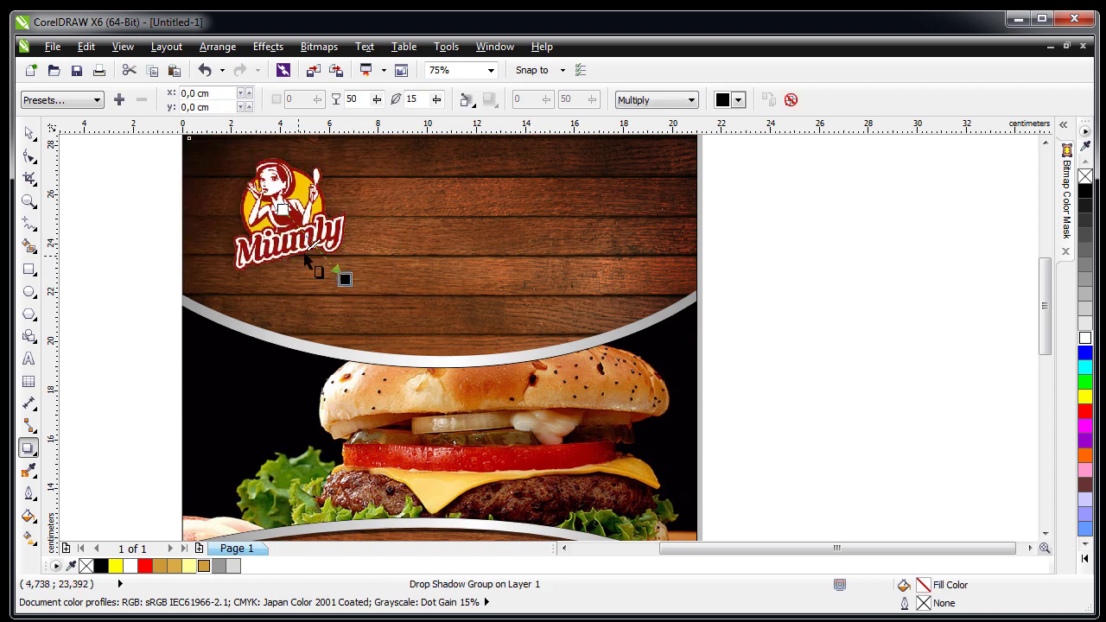
pyautogui.click(32, 131)
pyautogui.click(121, 249)
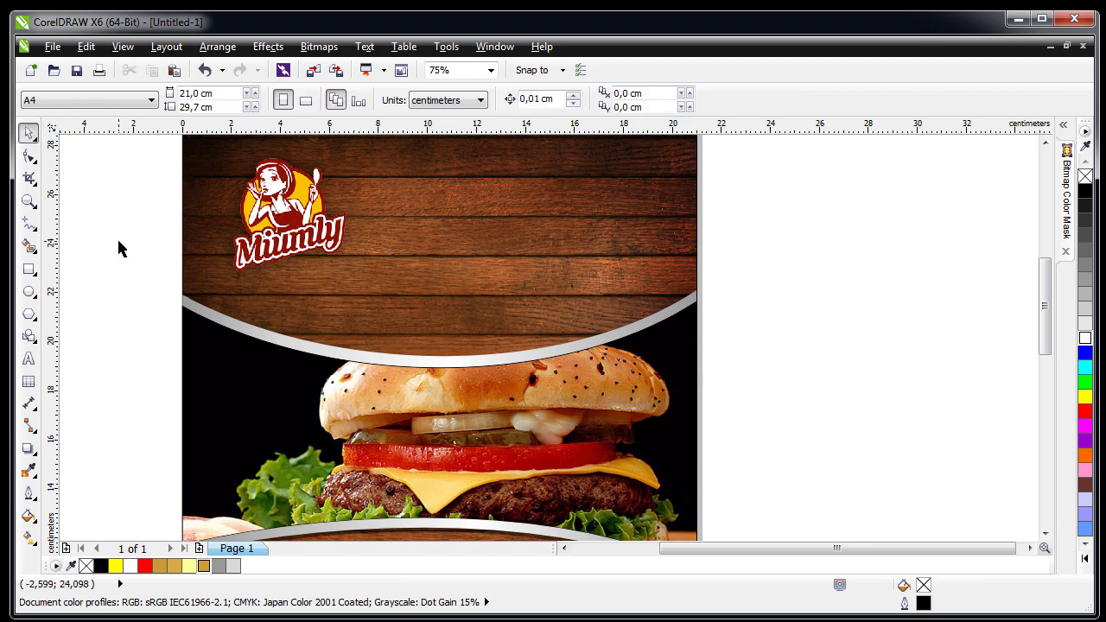
# - Group the logo with its shadow and move the group up and left to about x 3.61 cm, y 26.81 cm
pyautogui.click(268, 235)
pyautogui.scroll(2, 285, 178)
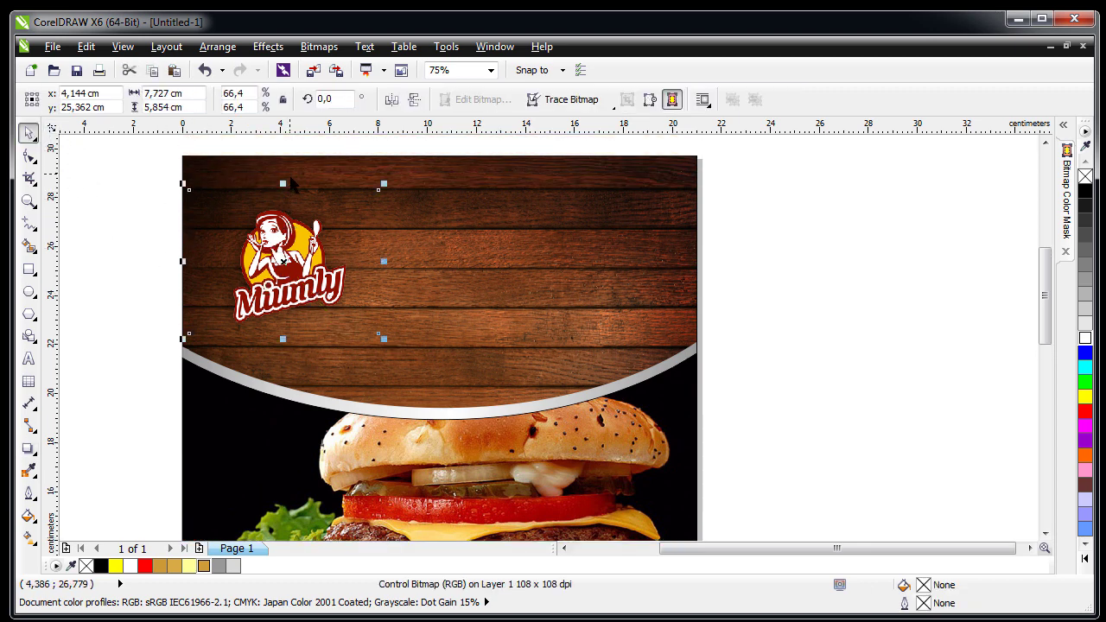
pyautogui.moveTo(156, 175); pyautogui.dragTo(377, 348)
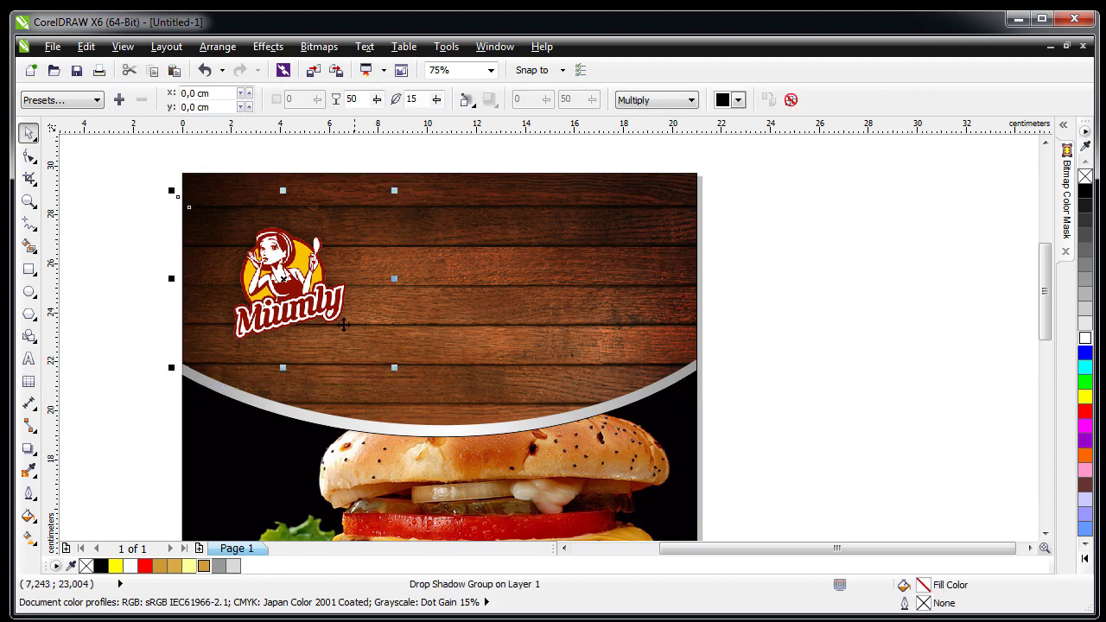
pyautogui.hotkey('ctrl', 'g')
pyautogui.moveTo(280, 273); pyautogui.dragTo(266, 218)
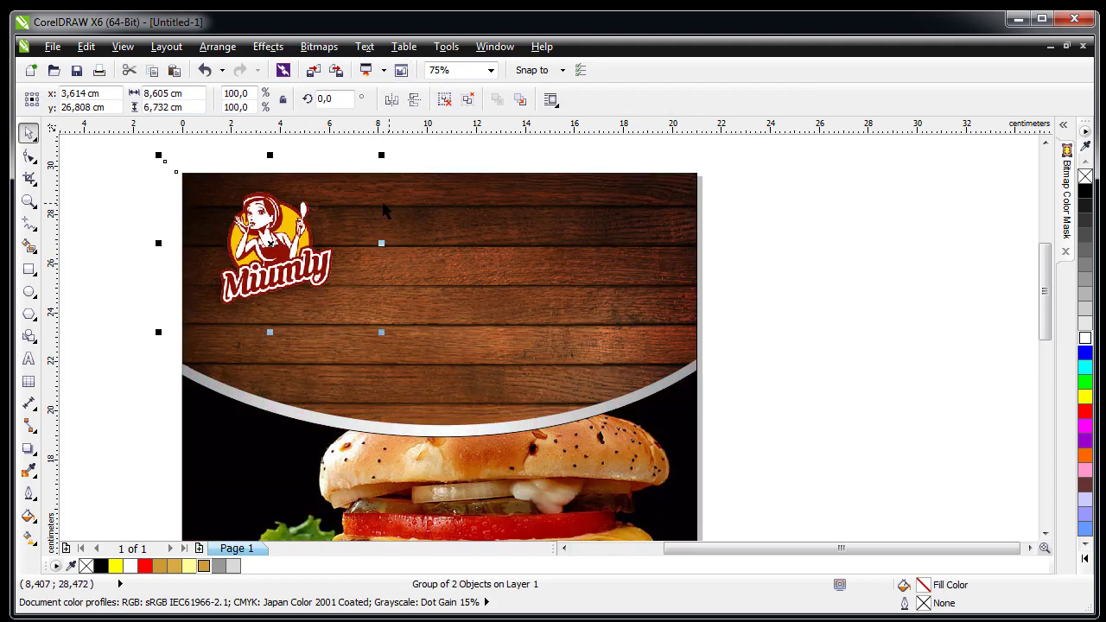
# - PowerClip the logo group inside the wood background and clear the selection
pyautogui.click(263, 46)
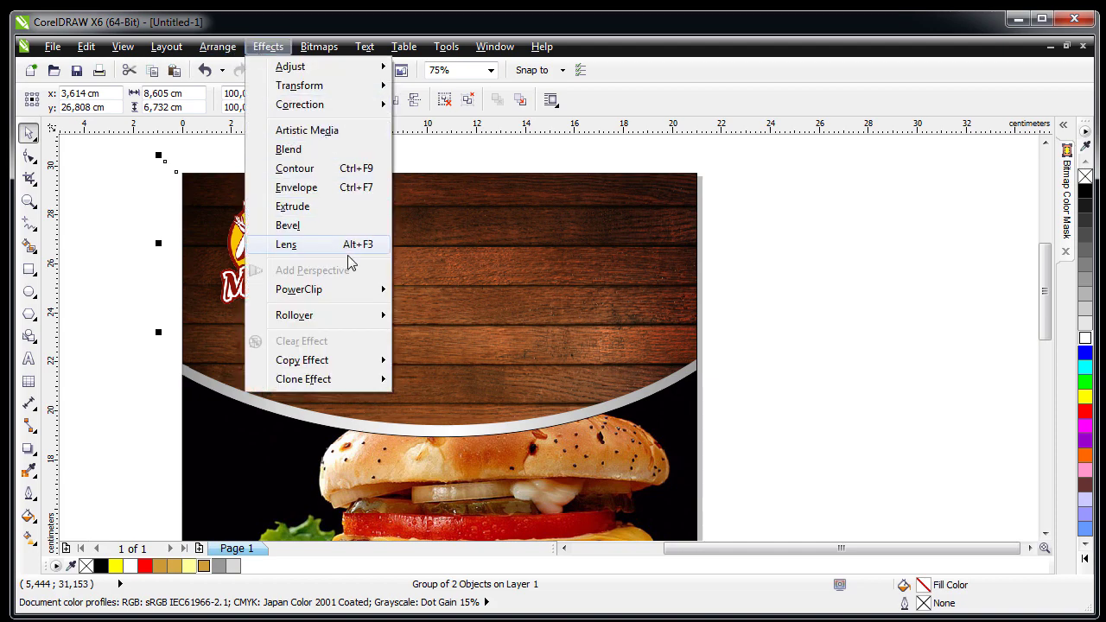
pyautogui.moveTo(353, 291)
pyautogui.click(426, 293)
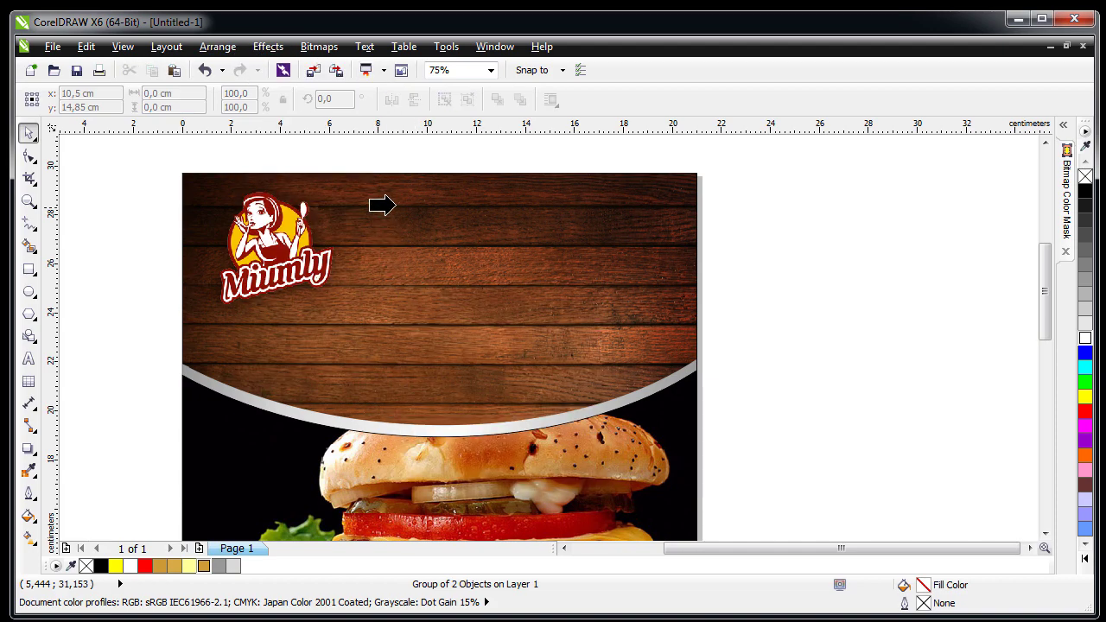
pyautogui.click(377, 204)
pyautogui.press('Escape')
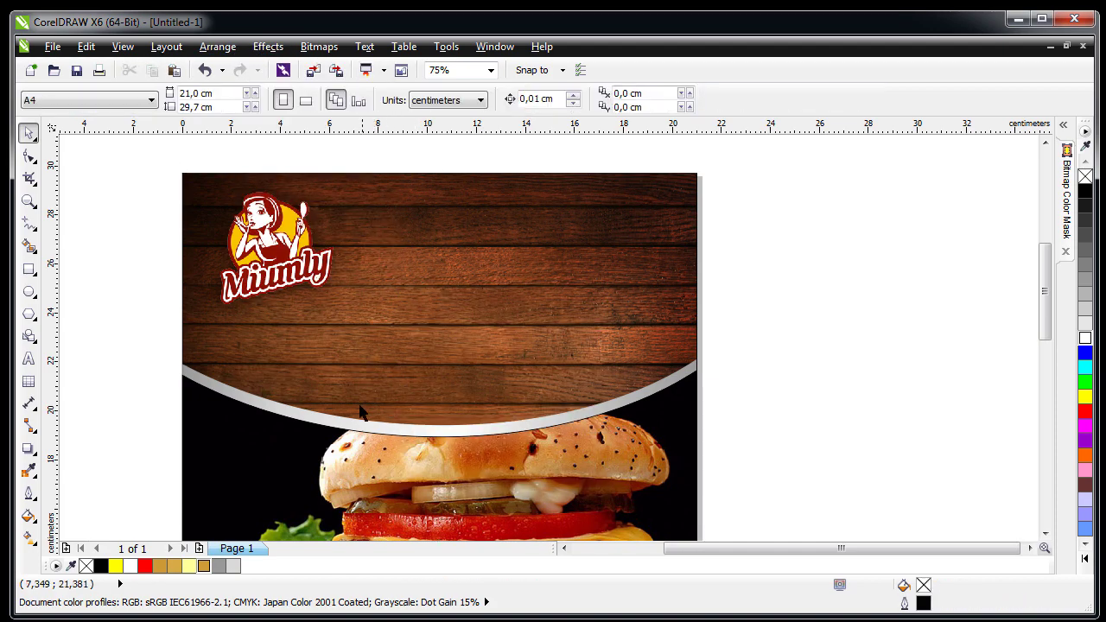
# - Add the artistic text MAKANANKU on the wood area beside the logo and fill it yellow
pyautogui.click(29, 357)
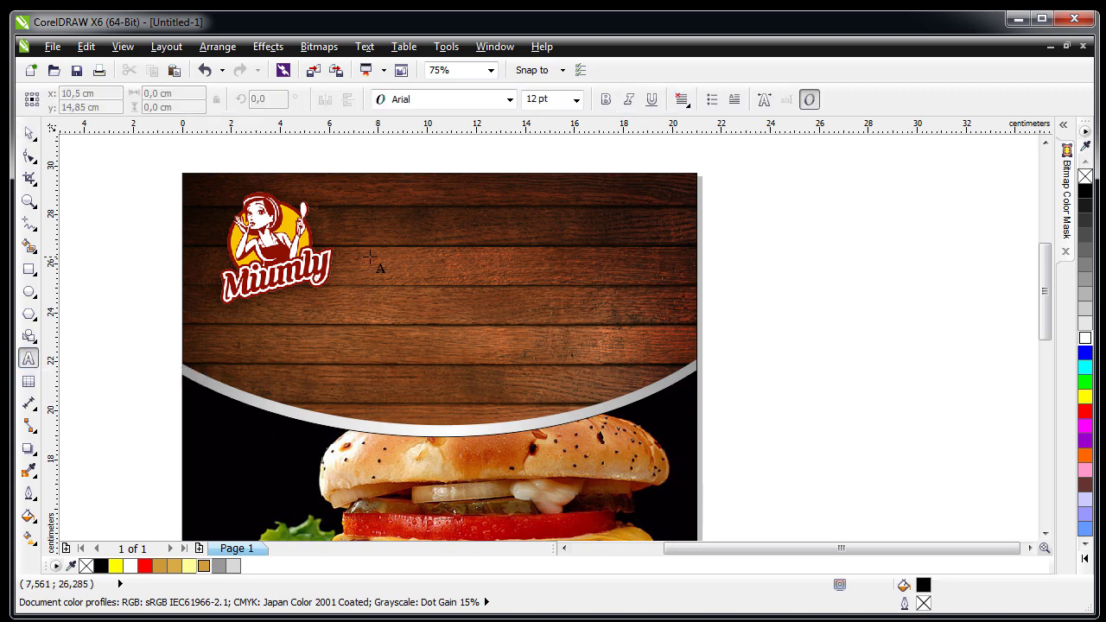
pyautogui.click(370, 257)
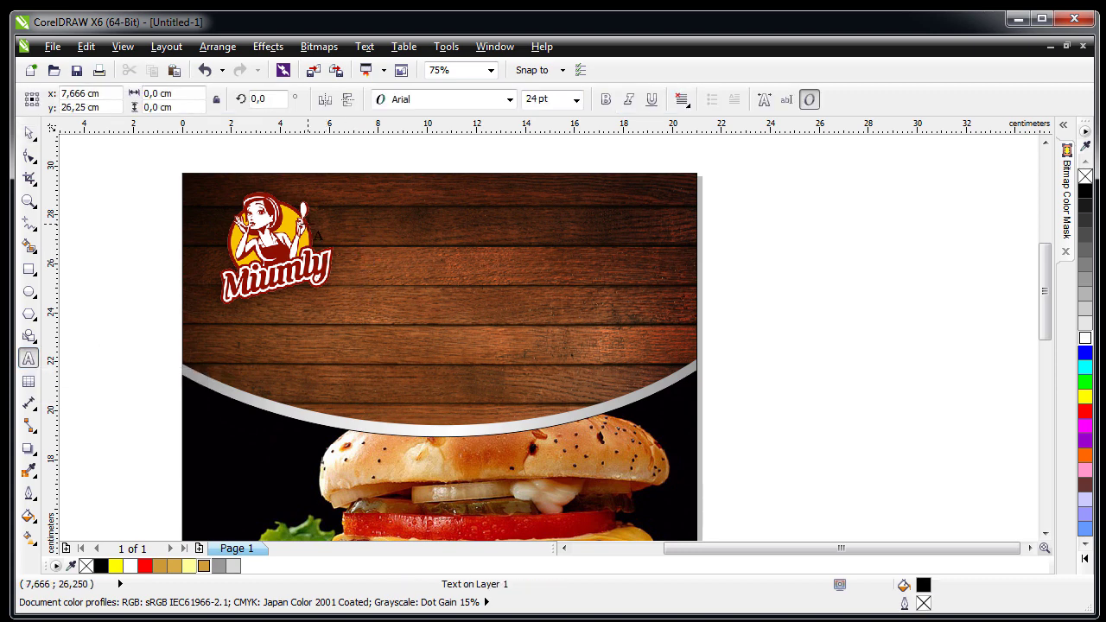
pyautogui.write('MAKANANKU')
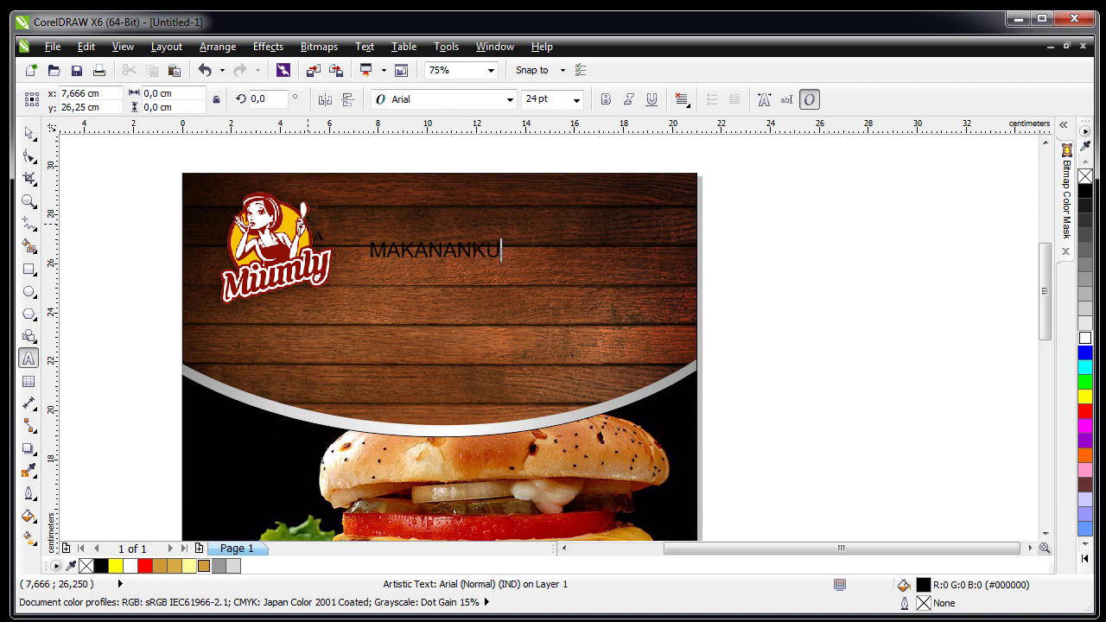
pyautogui.press('Escape')
pyautogui.click(29, 132)
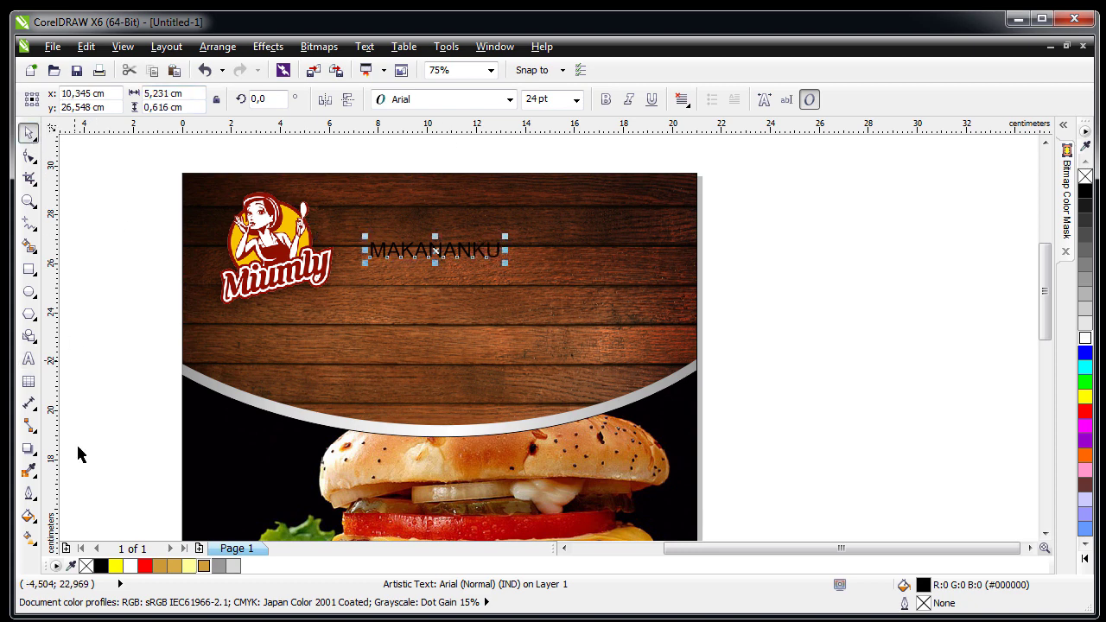
pyautogui.click(115, 566)
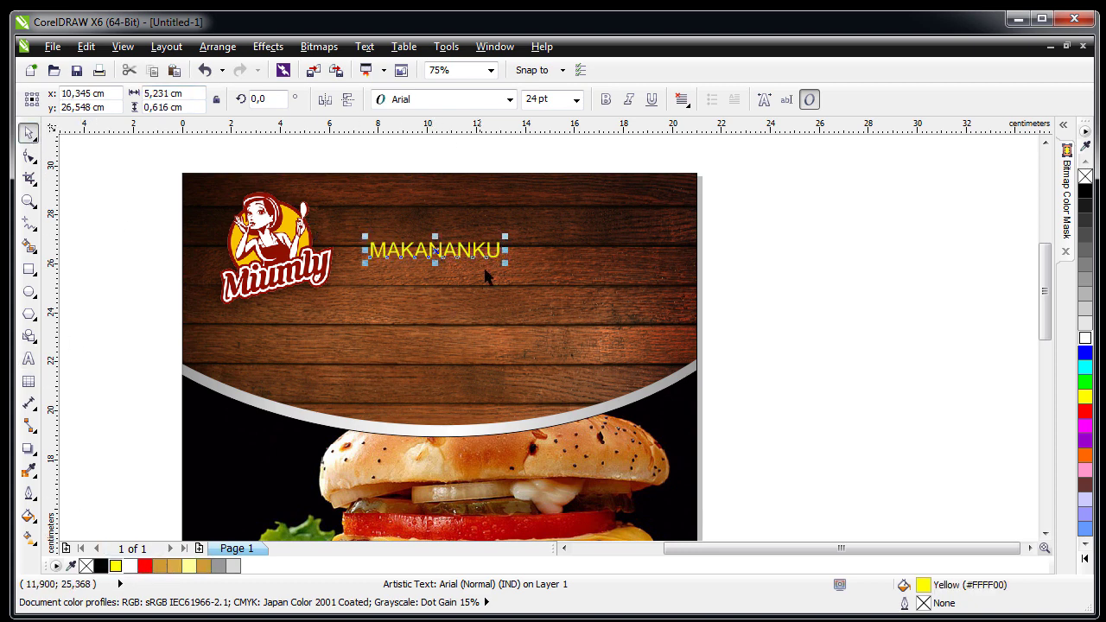
# - Enlarge the MAKANANKU headline to about 53 pt and make it bold and centre-aligned
pyautogui.moveTo(505, 236); pyautogui.dragTo(659, 218)
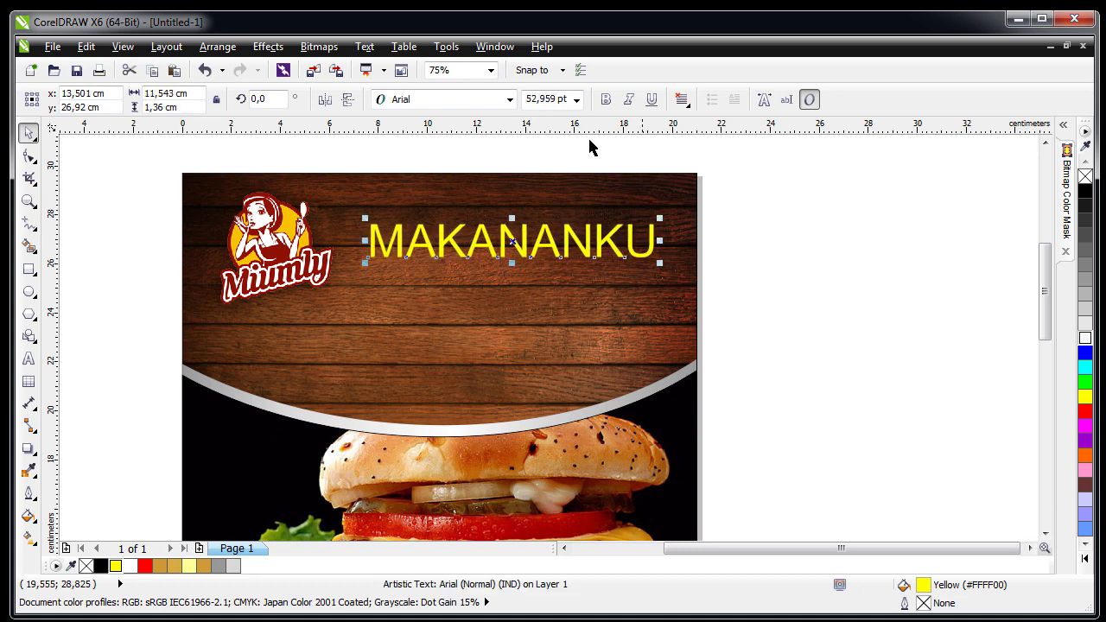
pyautogui.click(606, 99)
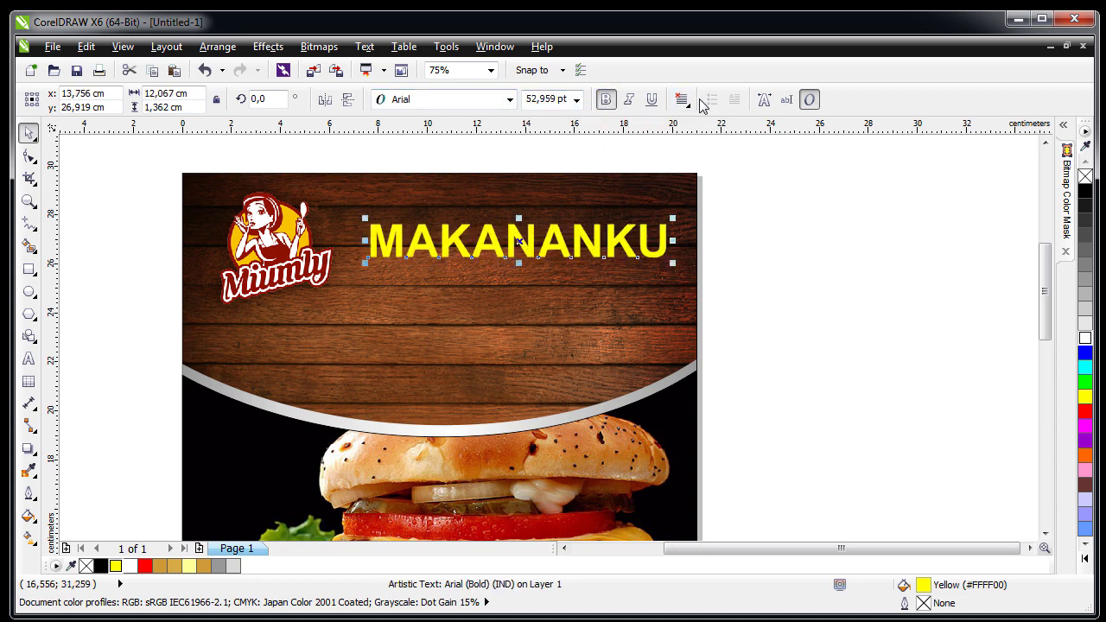
pyautogui.click(682, 99)
pyautogui.click(714, 161)
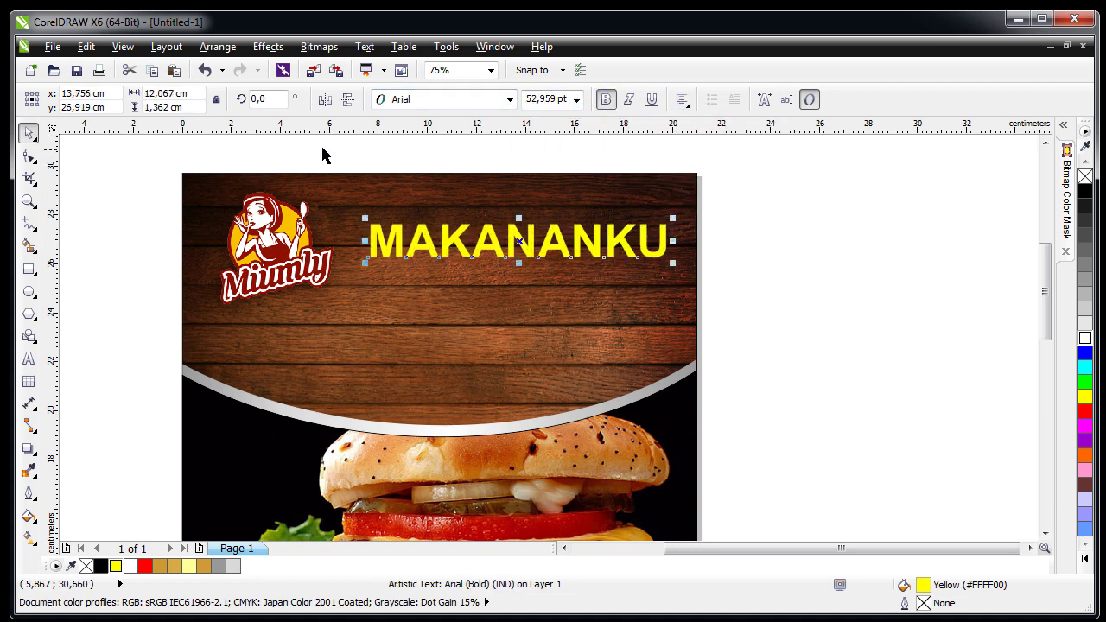
# - Try the Blenda Script and Geometr706 BlkCn BT fonts on the MAKANANKU headline
pyautogui.click(413, 102)
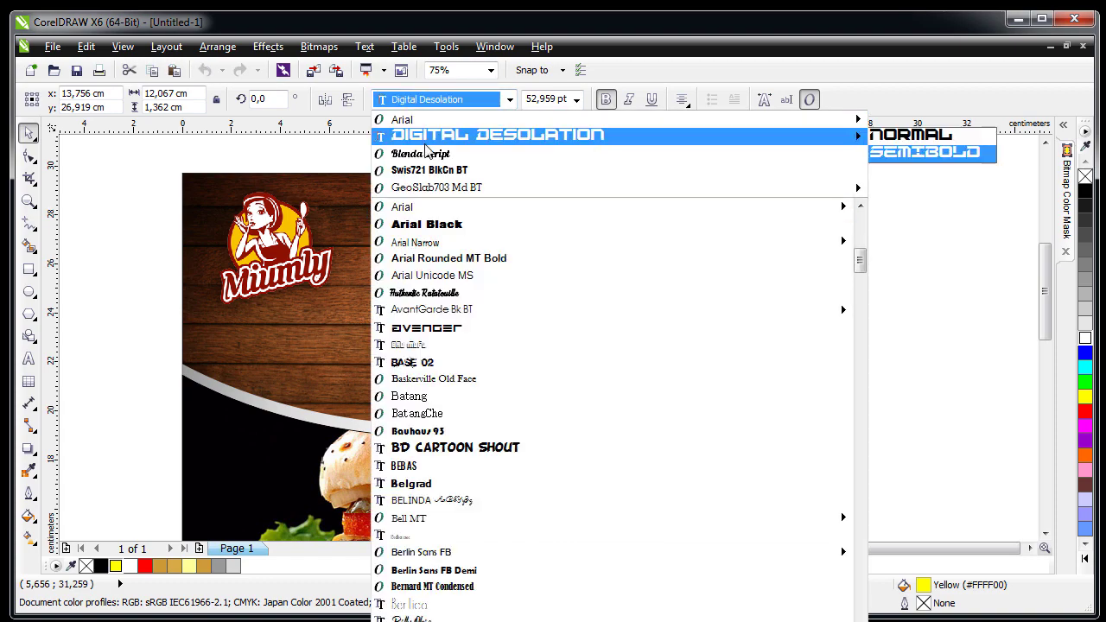
pyautogui.click(424, 153)
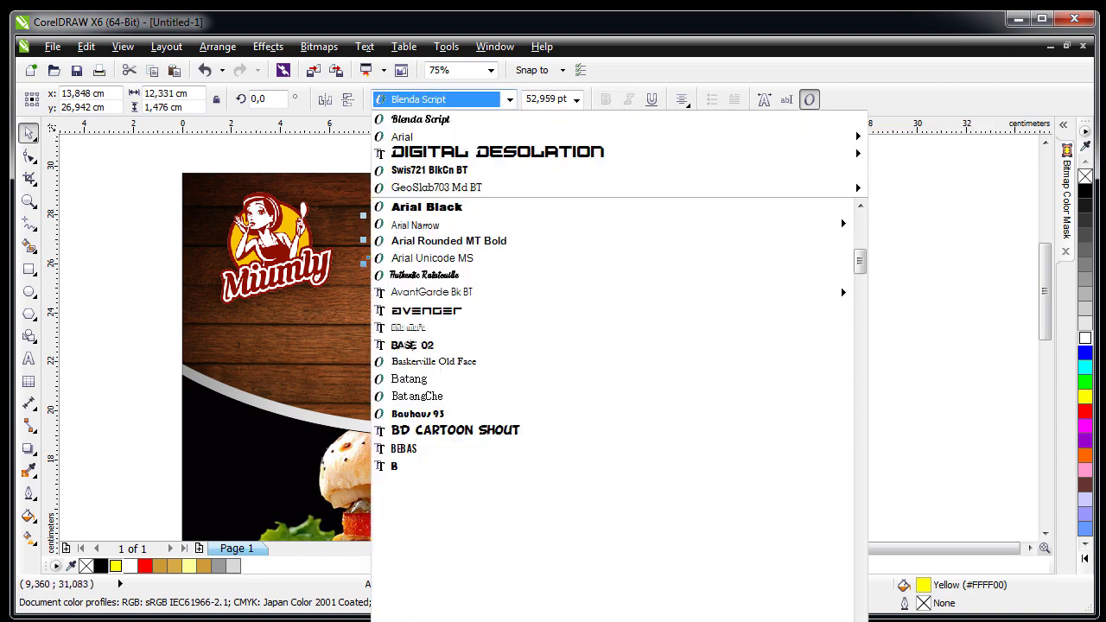
pyautogui.click(414, 100)
pyautogui.write('Geometr212 BkCn BT')
pyautogui.scroll(-1, 458, 483)
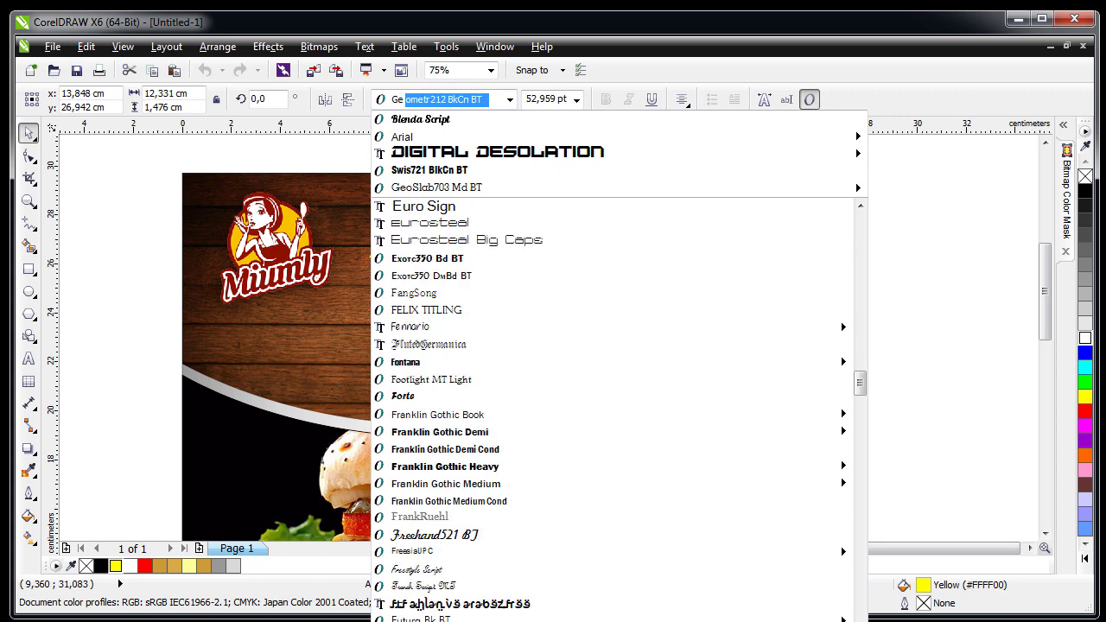
pyautogui.scroll(-2, 458, 484)
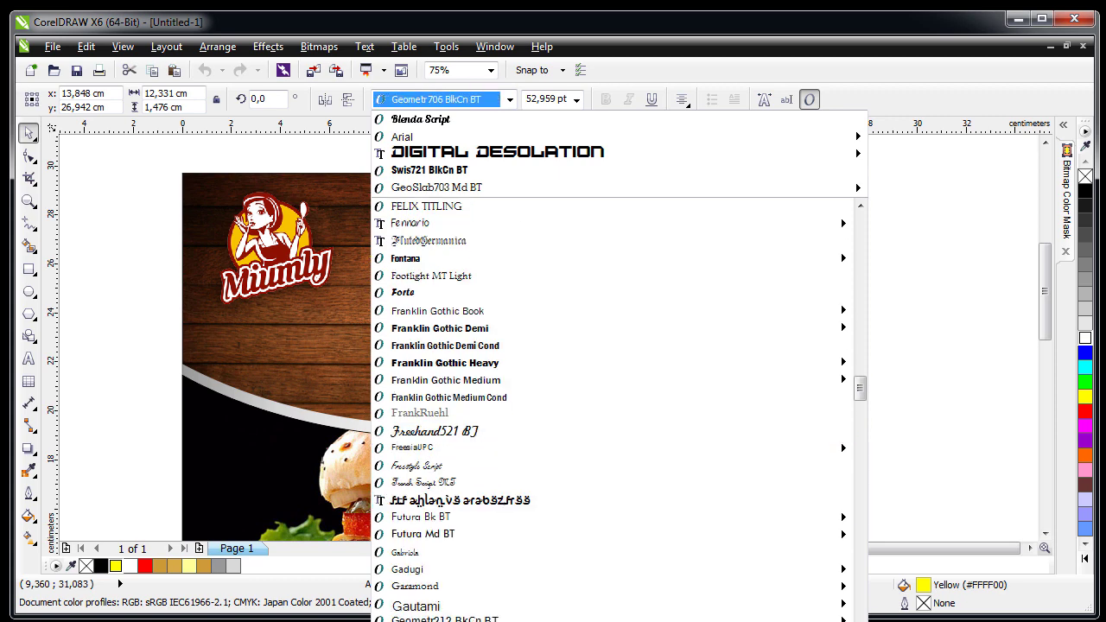
pyautogui.press('Return')
# - Set the MAKANANKU headline in GeoSlab703 MdCn BT with bold style
pyautogui.click(456, 101)
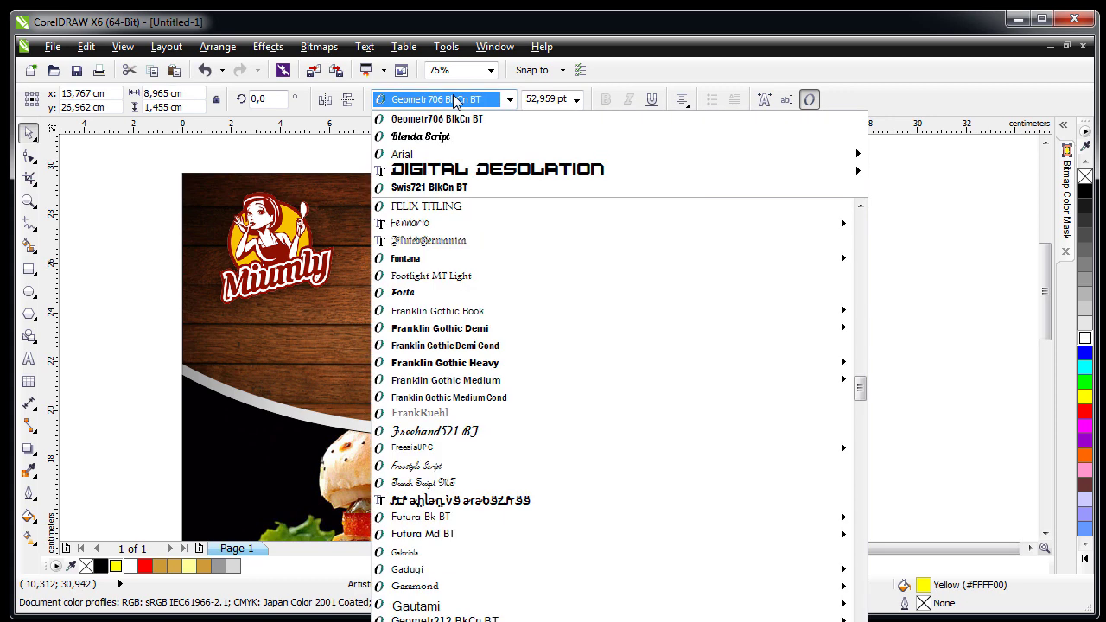
pyautogui.scroll(-1, 449, 613)
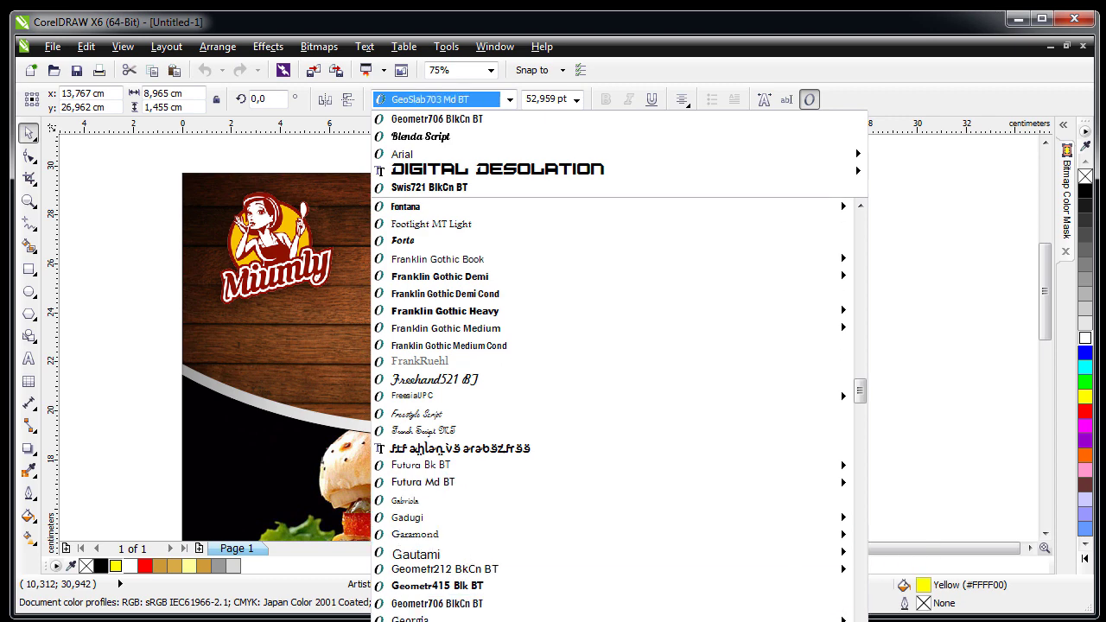
pyautogui.press('Return')
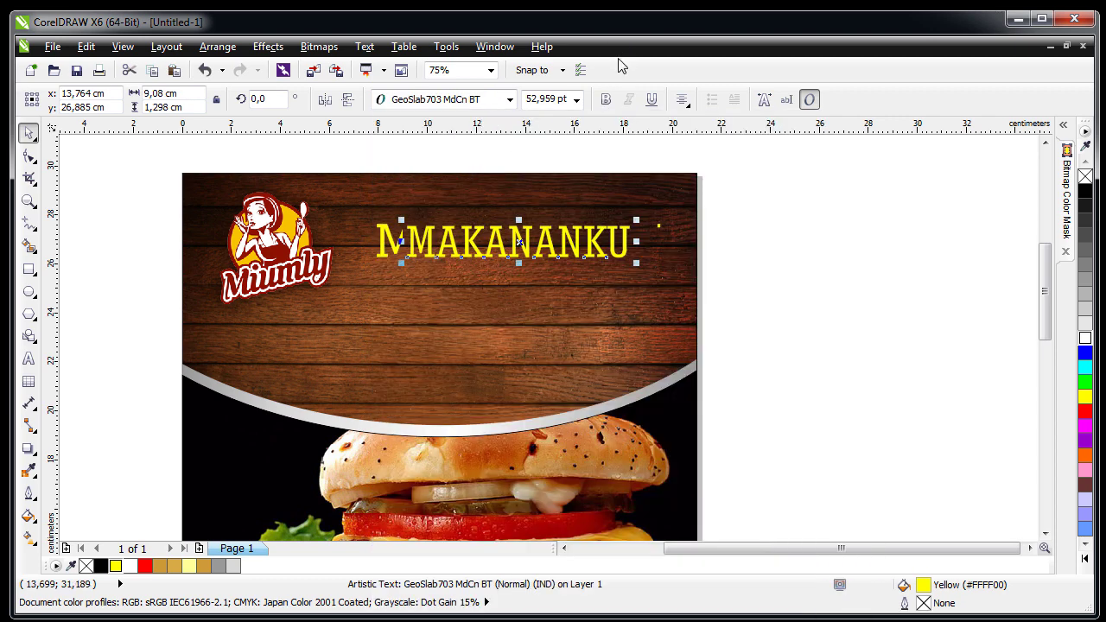
pyautogui.click(606, 100)
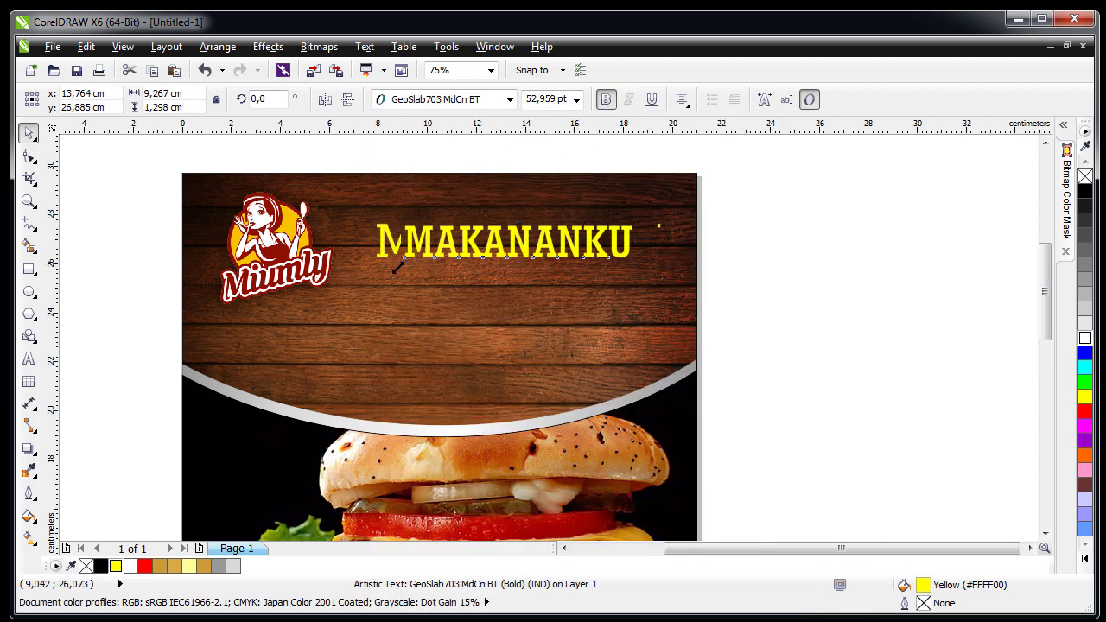
# - Enlarge the MAKANANKU headline to fill the space between the logo and the page edge, and stretch it taller
pyautogui.moveTo(398, 262); pyautogui.dragTo(344, 273)
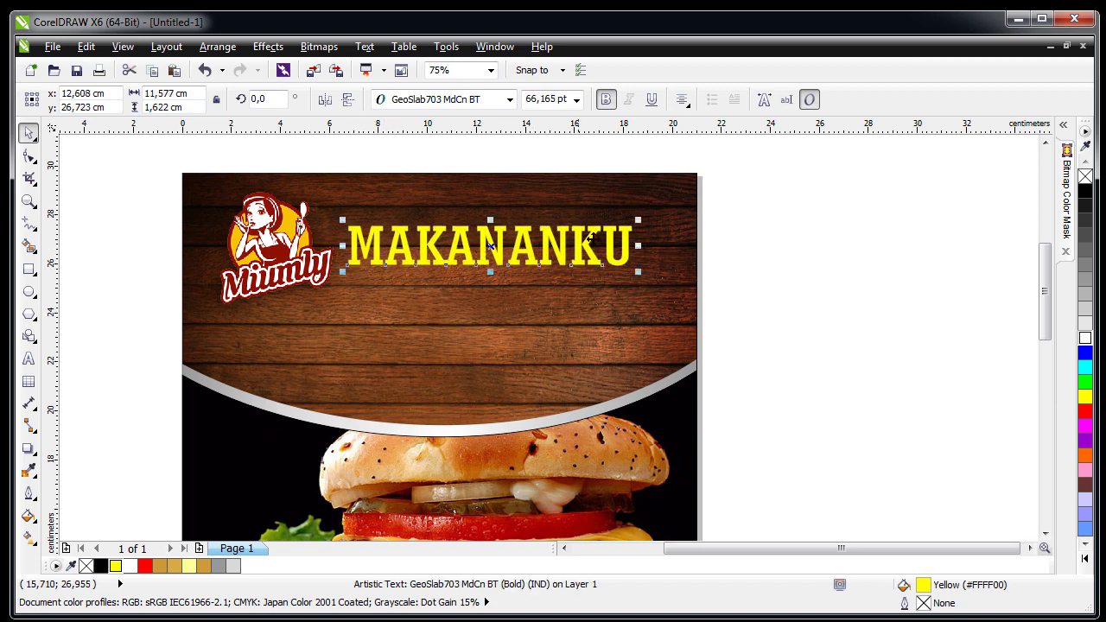
pyautogui.moveTo(638, 219); pyautogui.dragTo(666, 216)
pyautogui.moveTo(505, 215); pyautogui.dragTo(510, 204)
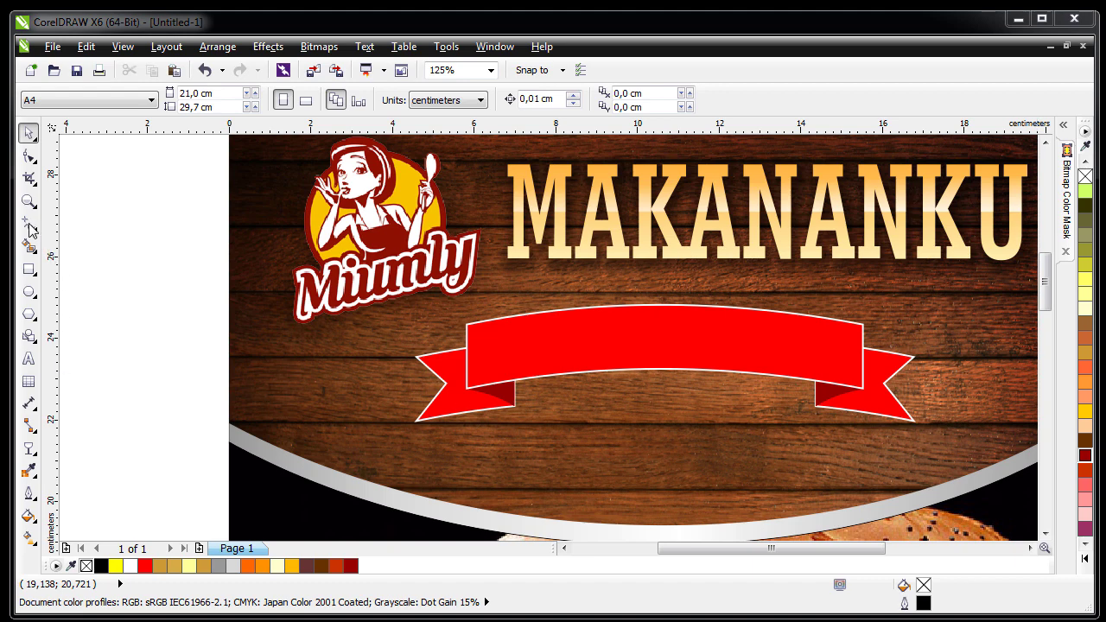
# - Add the artistic text YOUR FASTFOOD on the wood area just below the red ribbon
pyautogui.click(591, 329)
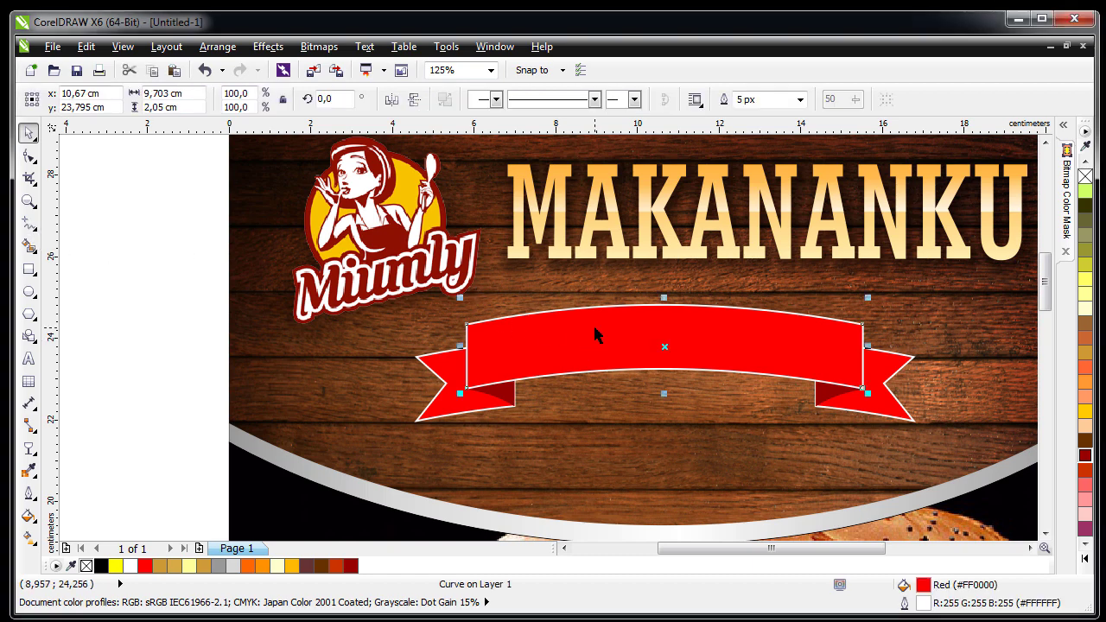
pyautogui.click(62, 343)
pyautogui.click(29, 357)
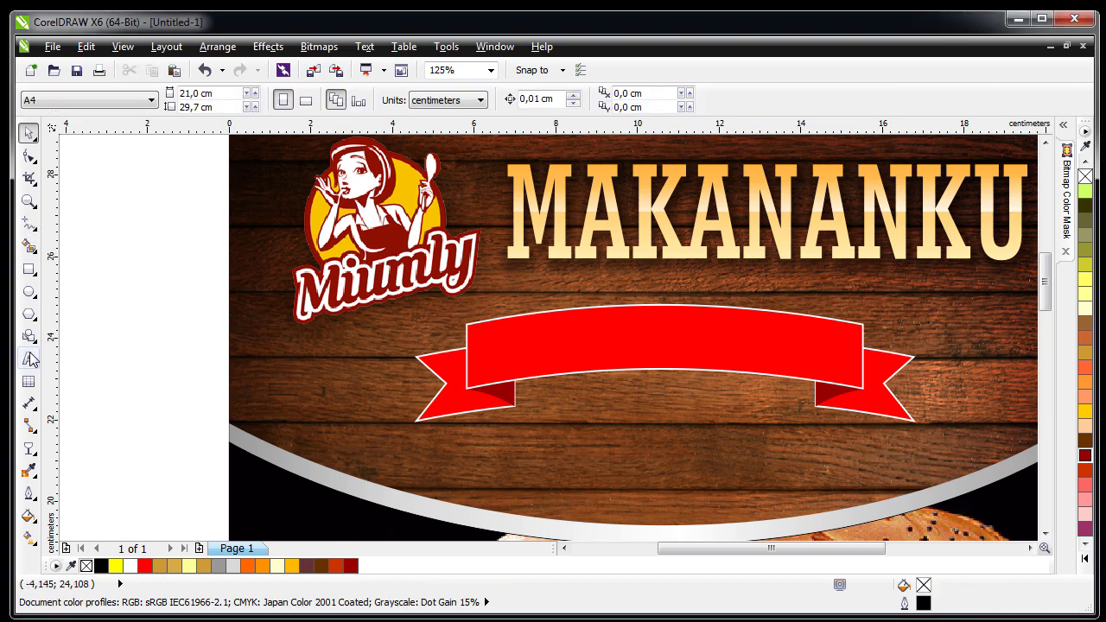
pyautogui.click(516, 458)
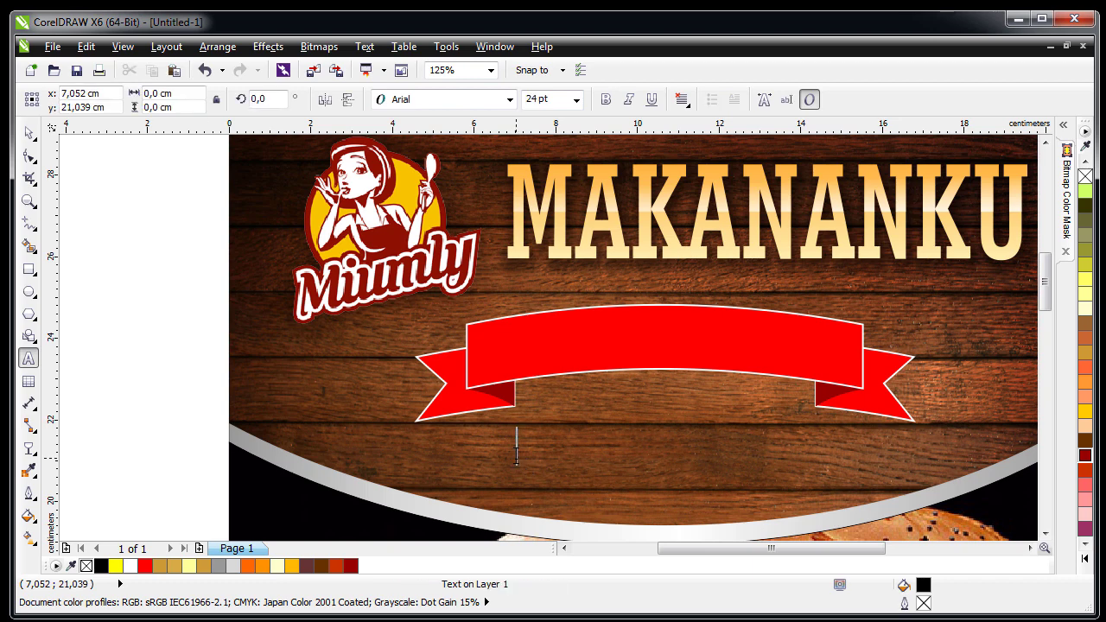
pyautogui.write('YOUR FAS')
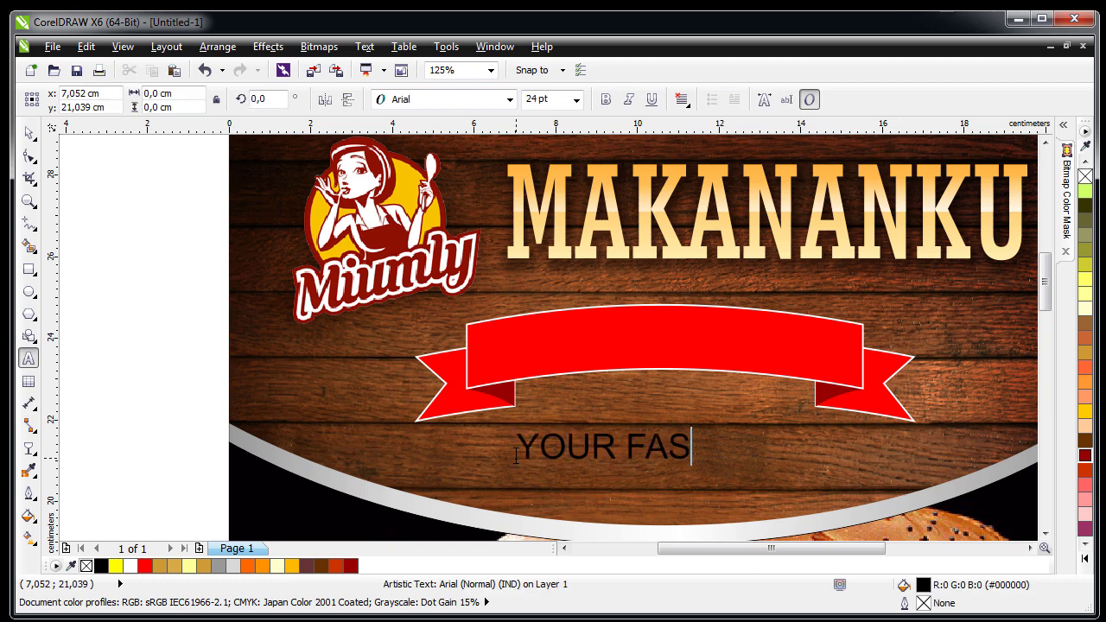
pyautogui.write('TFOOD')
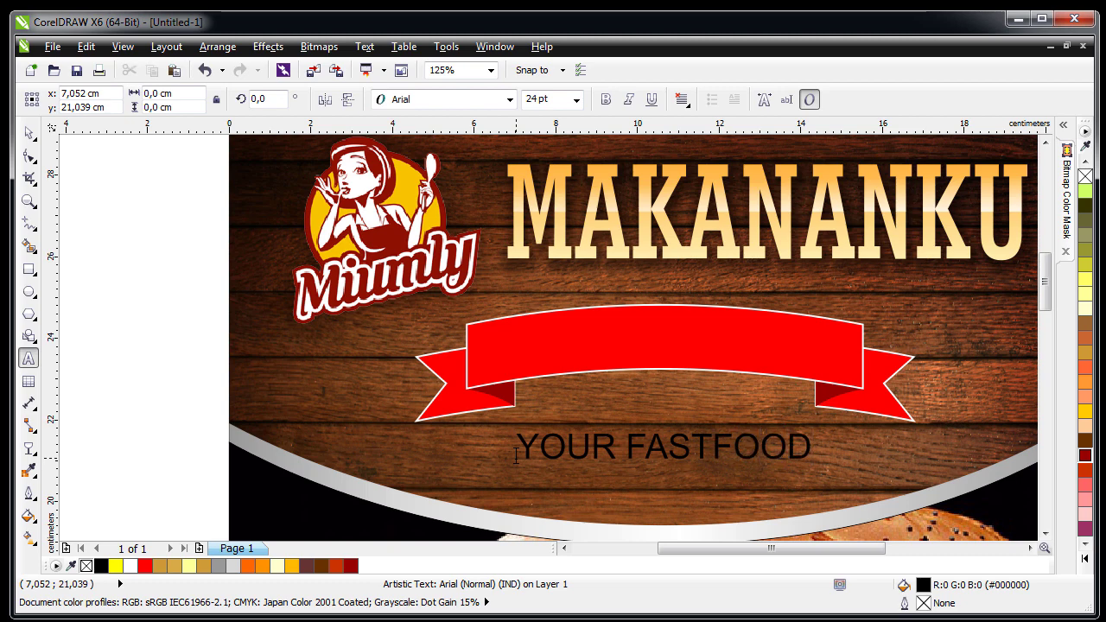
pyautogui.click(30, 136)
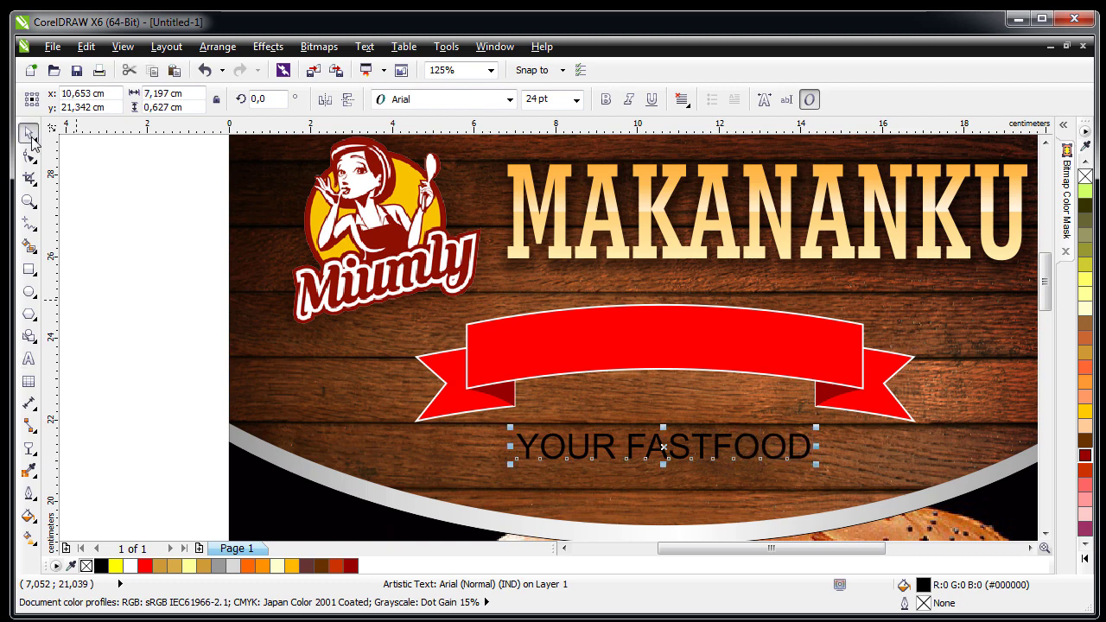
# - Set the YOUR FASTFOOD text in Arial Black and fill it with light yellow (#FFFF66)
pyautogui.click(482, 101)
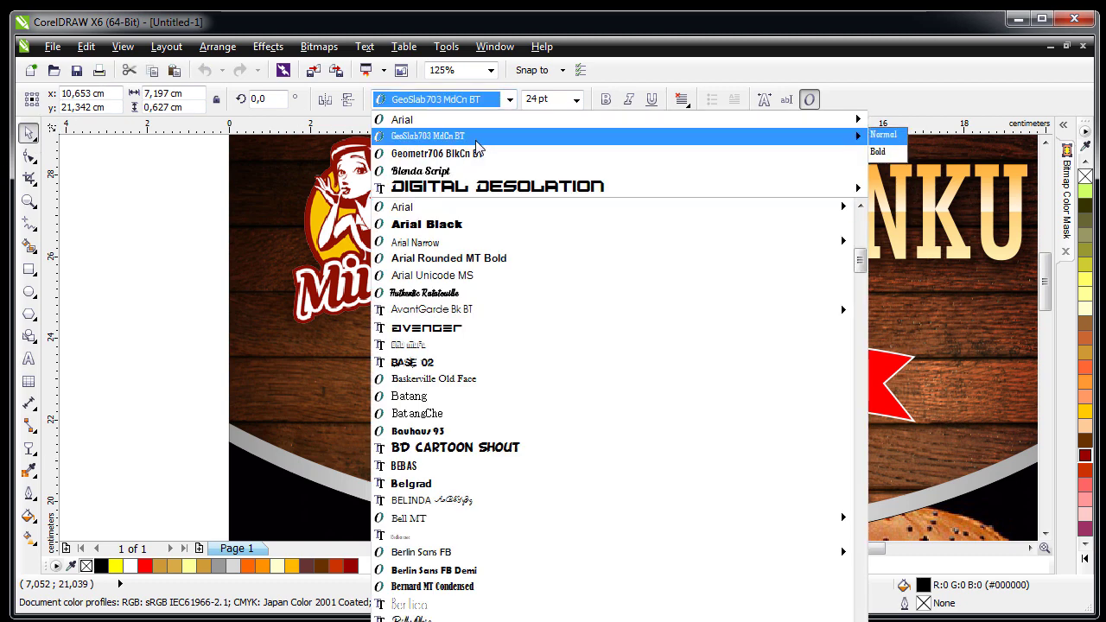
pyautogui.click(471, 223)
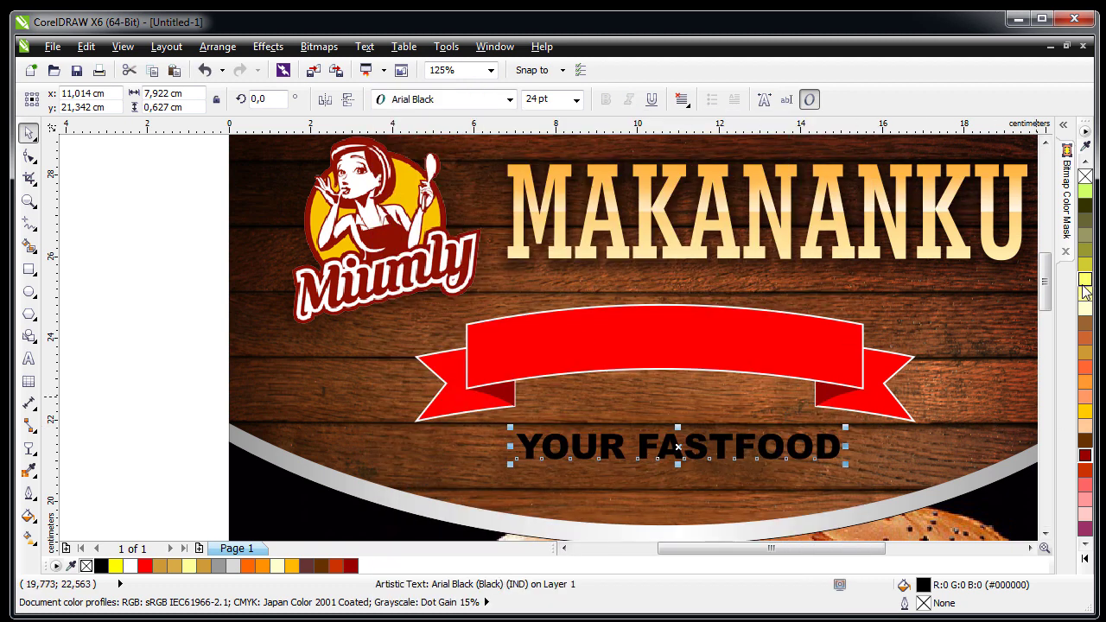
pyautogui.click(1086, 279)
# - Centre the YOUR FASTFOOD text on the red ribbon and try a white fill on it
pyautogui.moveTo(679, 443); pyautogui.dragTo(664, 342)
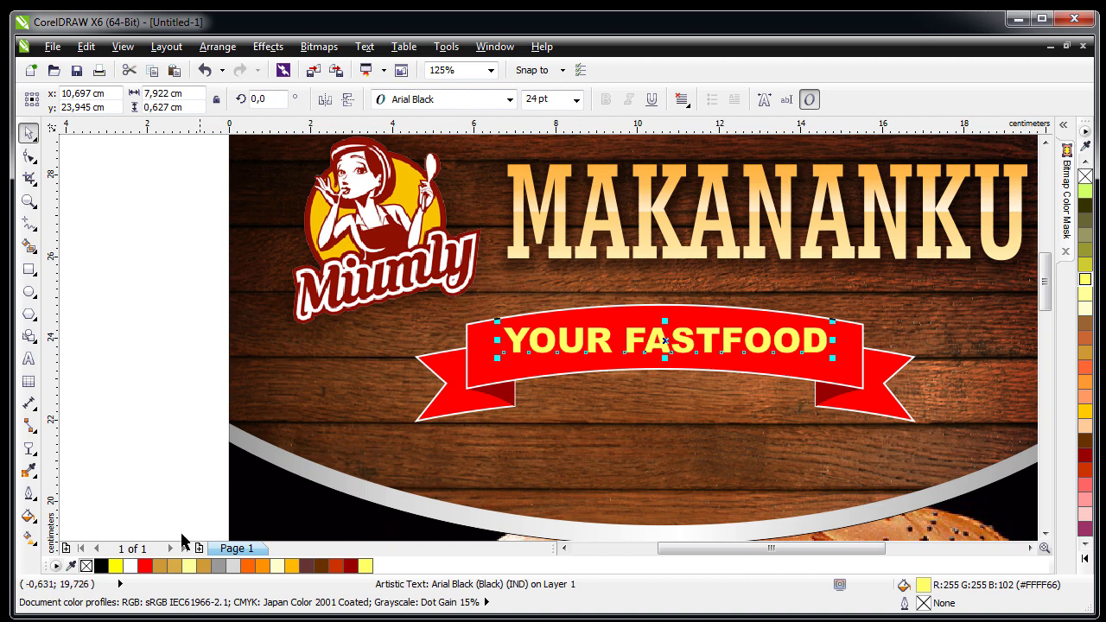
pyautogui.click(131, 566)
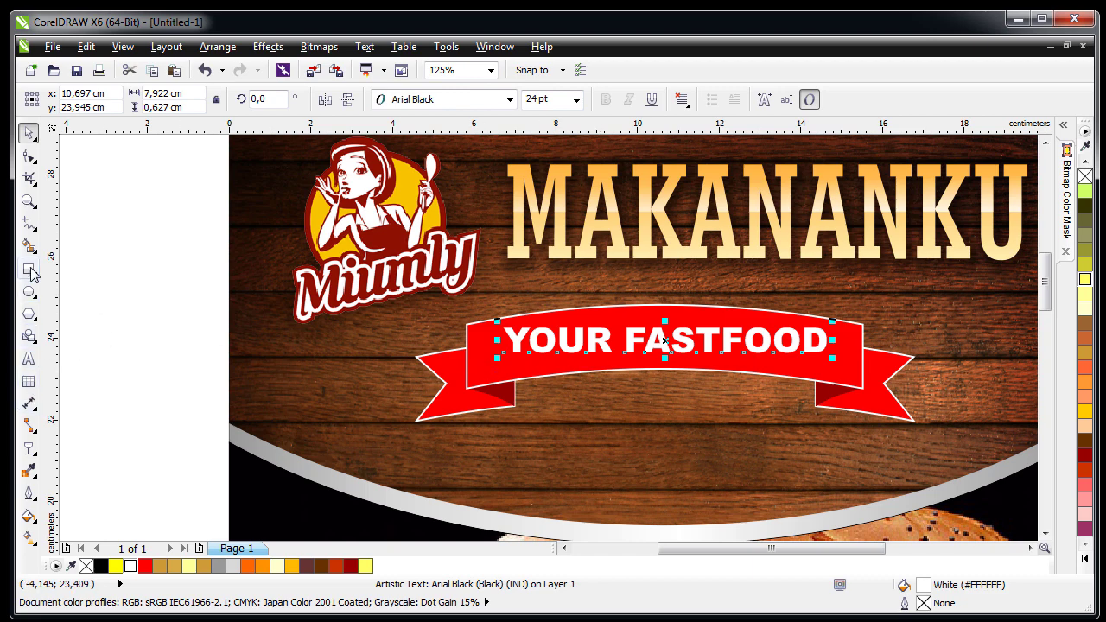
# - Arch the YOUR FASTFOOD text with an unconstrained envelope, raising the middle of its upper and lower edges to follow the ribbon's curve
pyautogui.click(32, 157)
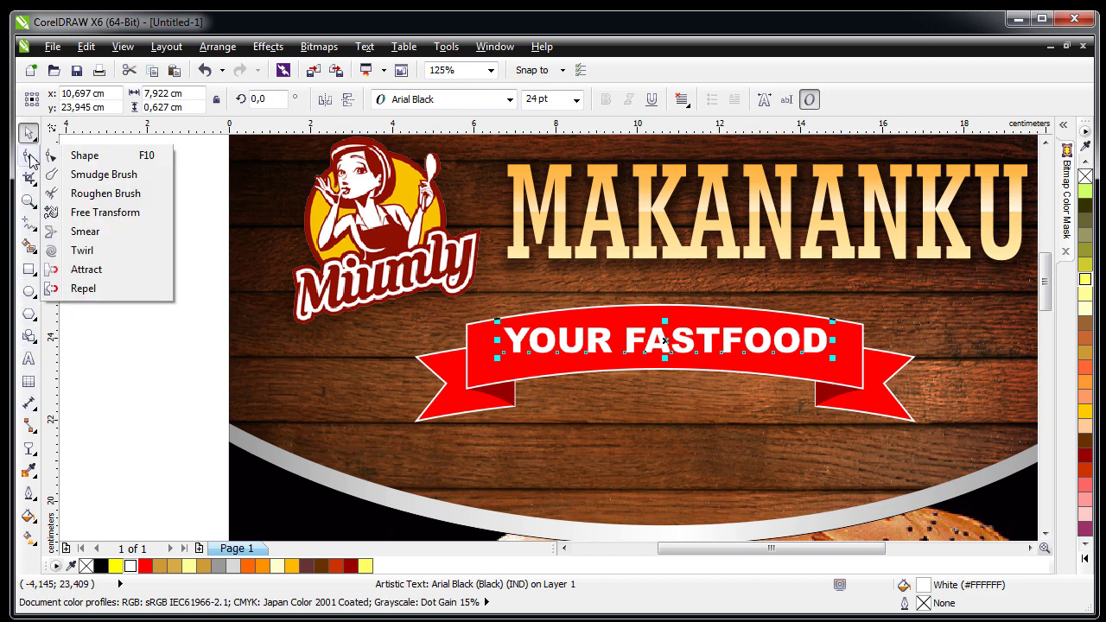
pyautogui.click(32, 427)
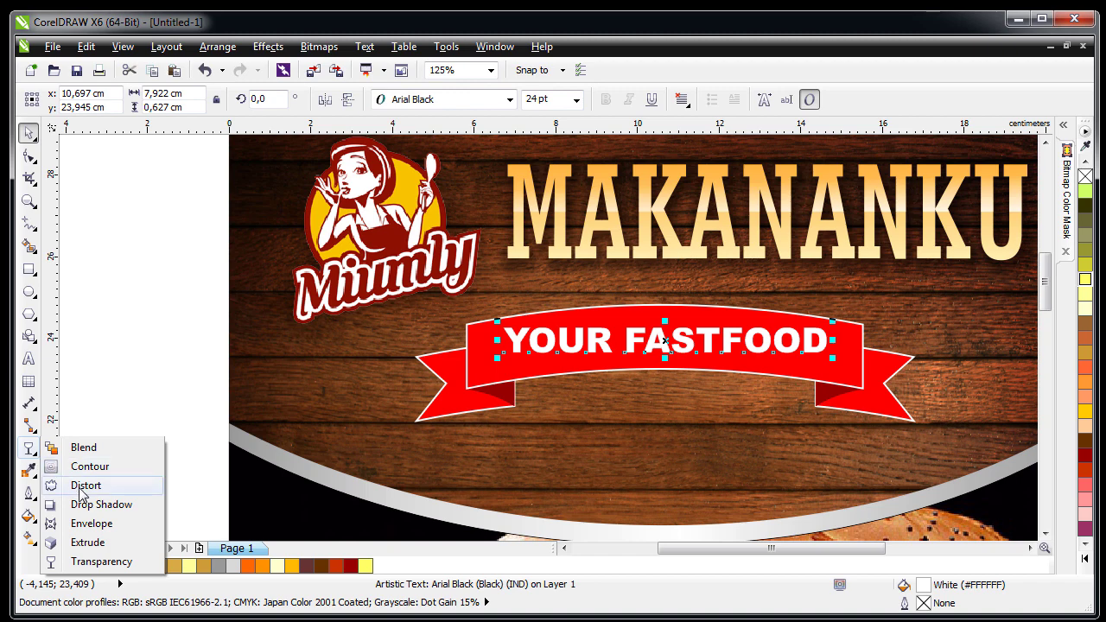
pyautogui.click(91, 524)
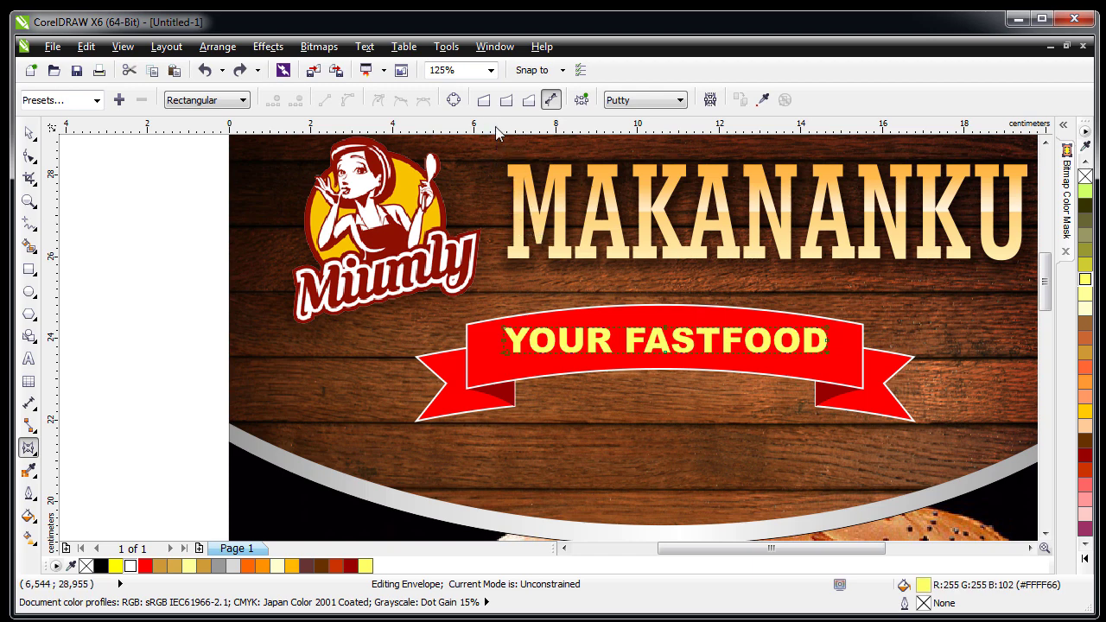
pyautogui.click(506, 99)
pyautogui.click(696, 370)
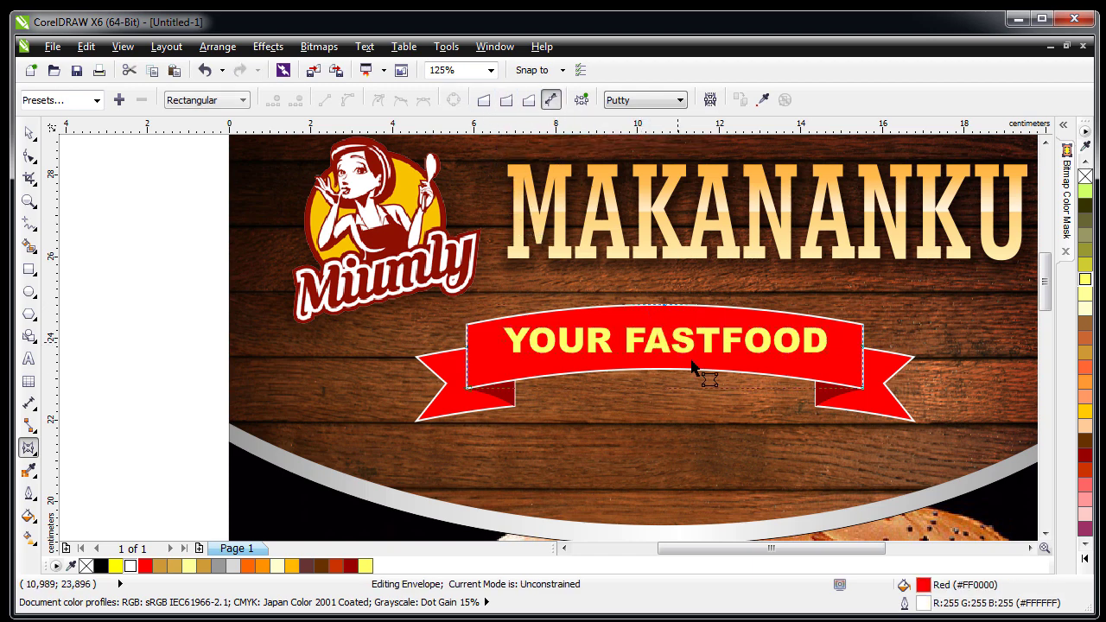
pyautogui.click(663, 335)
pyautogui.click(669, 337)
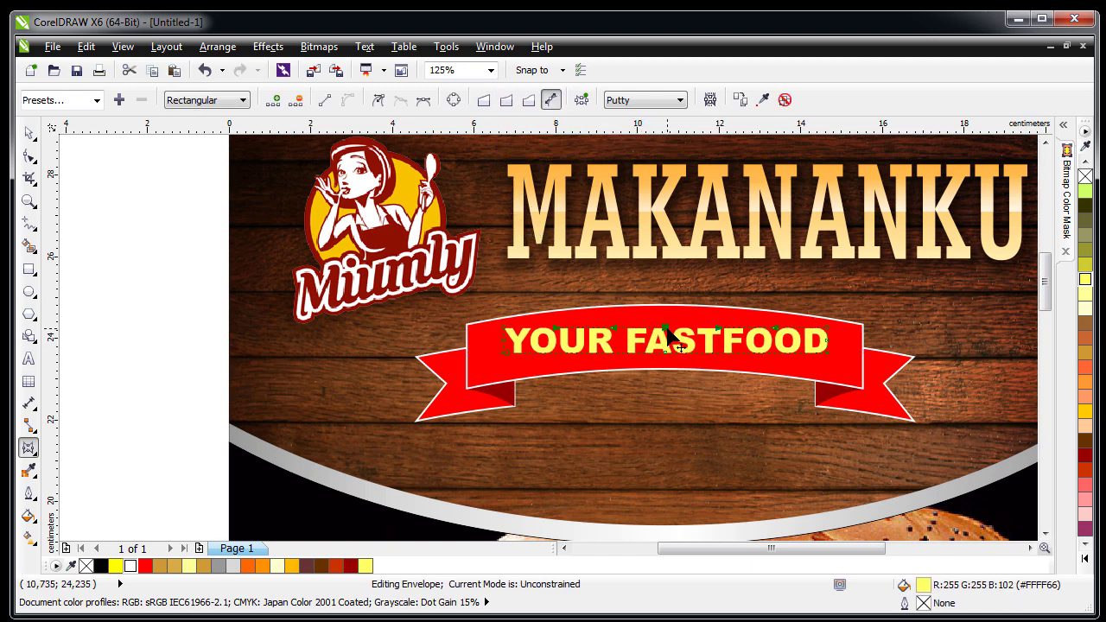
pyautogui.click(666, 354)
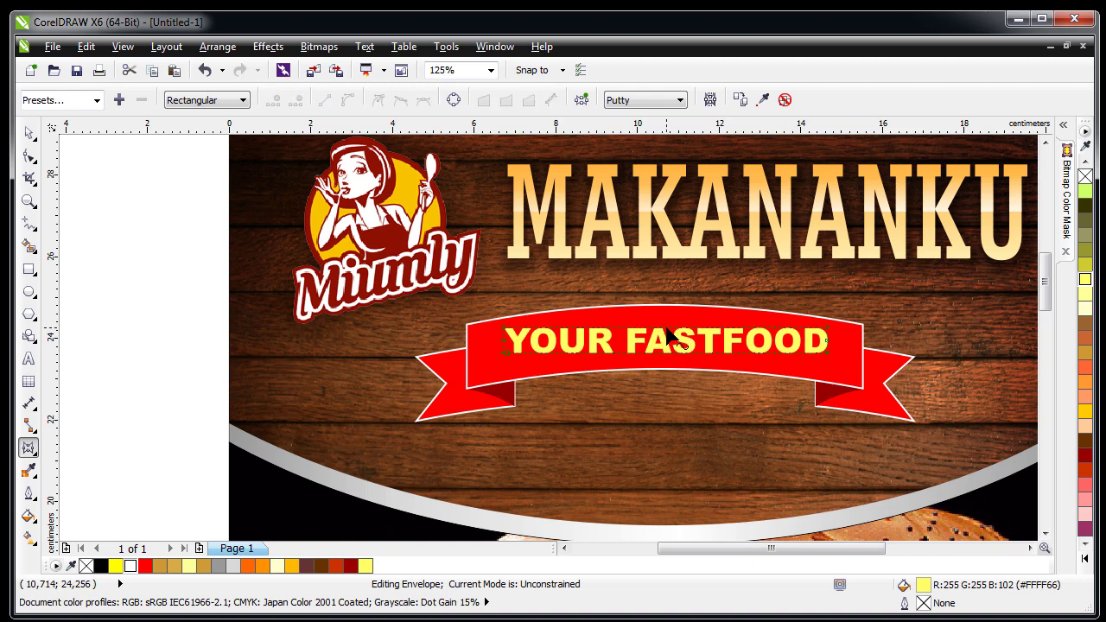
pyautogui.moveTo(666, 331); pyautogui.dragTo(667, 321)
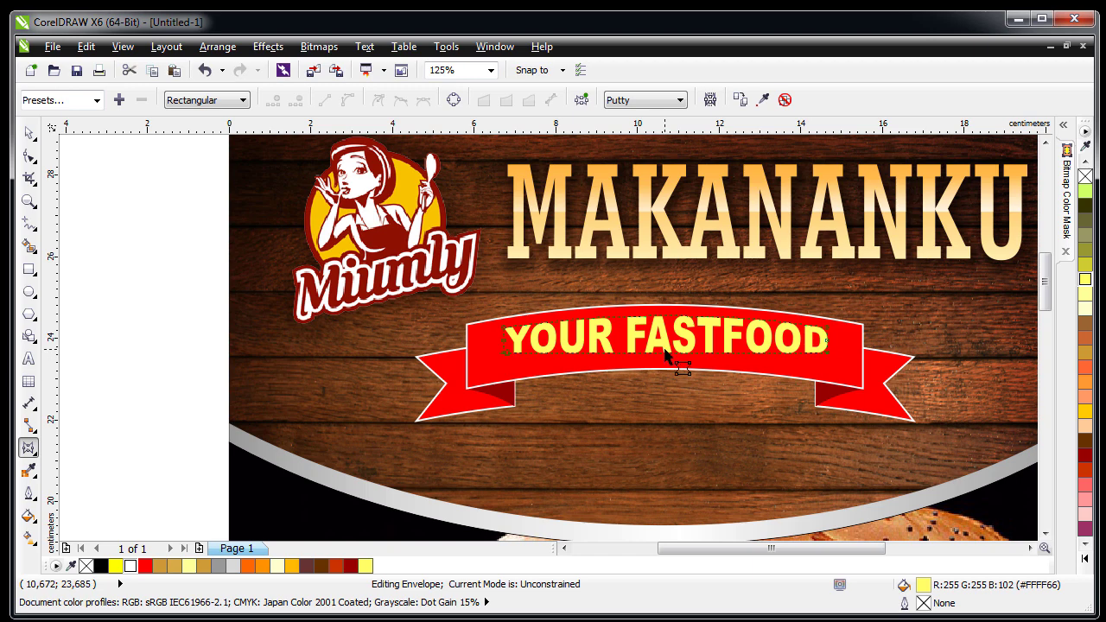
pyautogui.moveTo(664, 353); pyautogui.dragTo(666, 345)
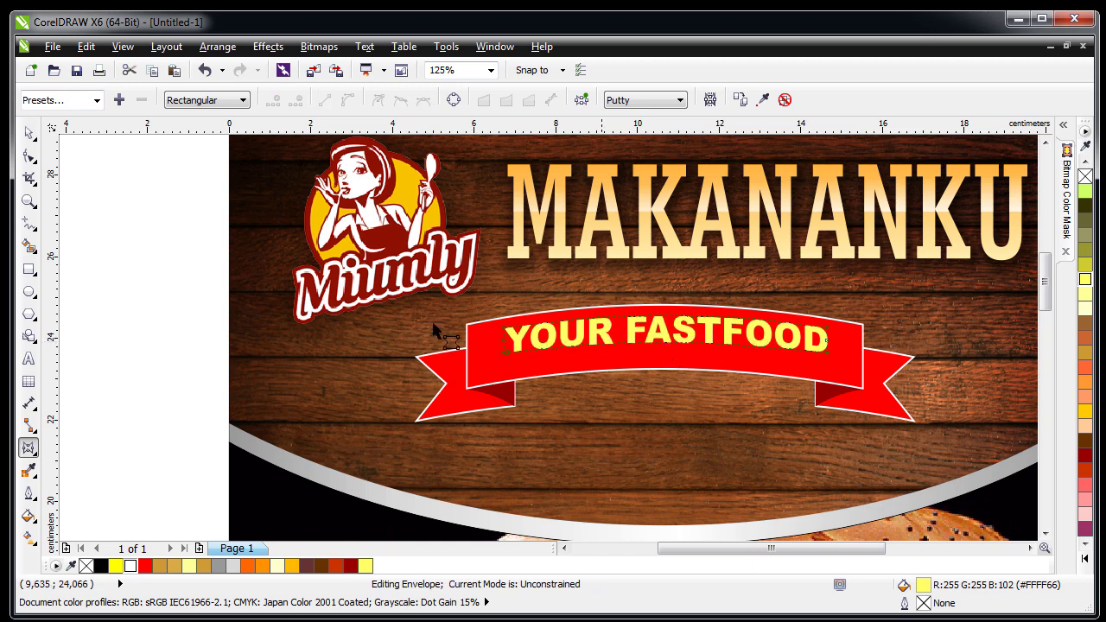
# - Resize the curved YOUR FASTFOOD text to about 8.7 × 1.2 cm within the red ribbon and fill it white
pyautogui.click(29, 132)
pyautogui.moveTo(664, 331); pyautogui.dragTo(665, 344)
pyautogui.moveTo(498, 370); pyautogui.dragTo(481, 373)
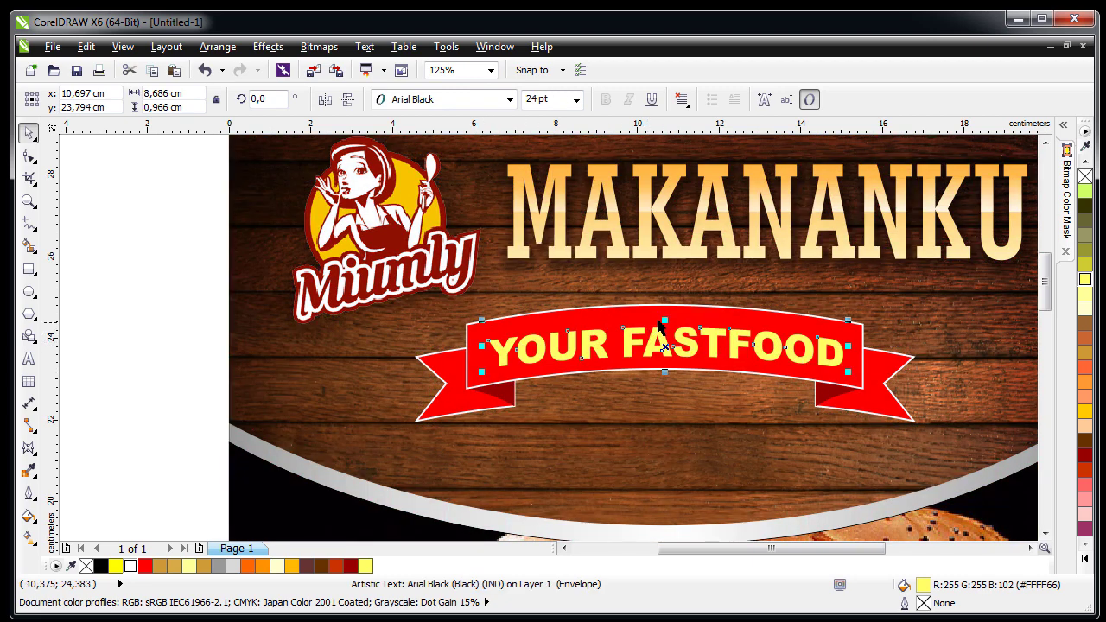
pyautogui.moveTo(664, 319); pyautogui.dragTo(664, 310)
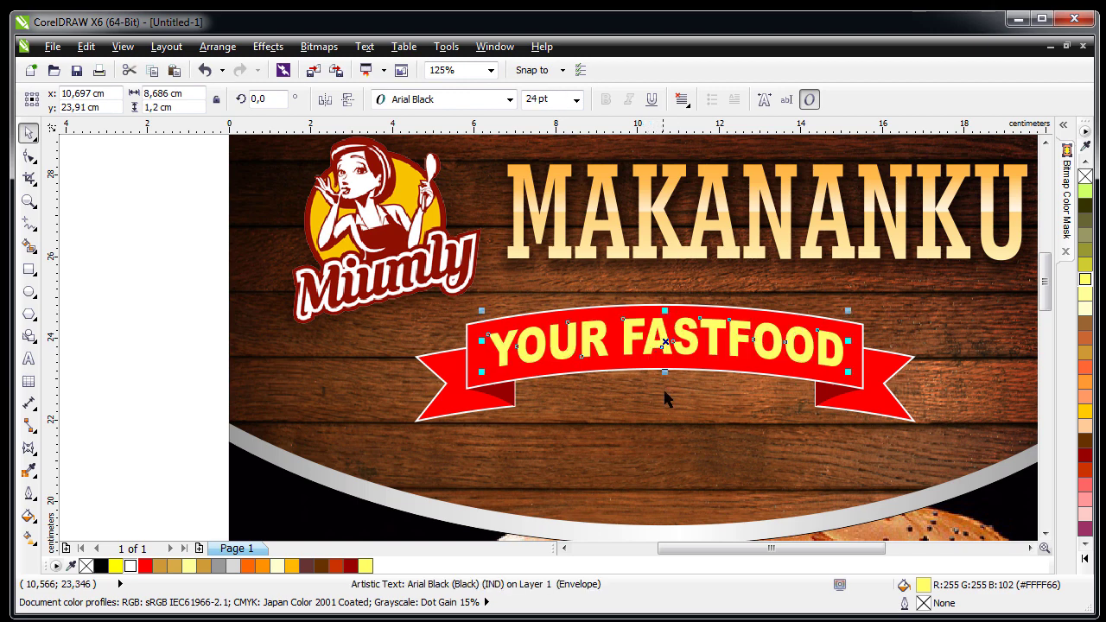
pyautogui.click(129, 566)
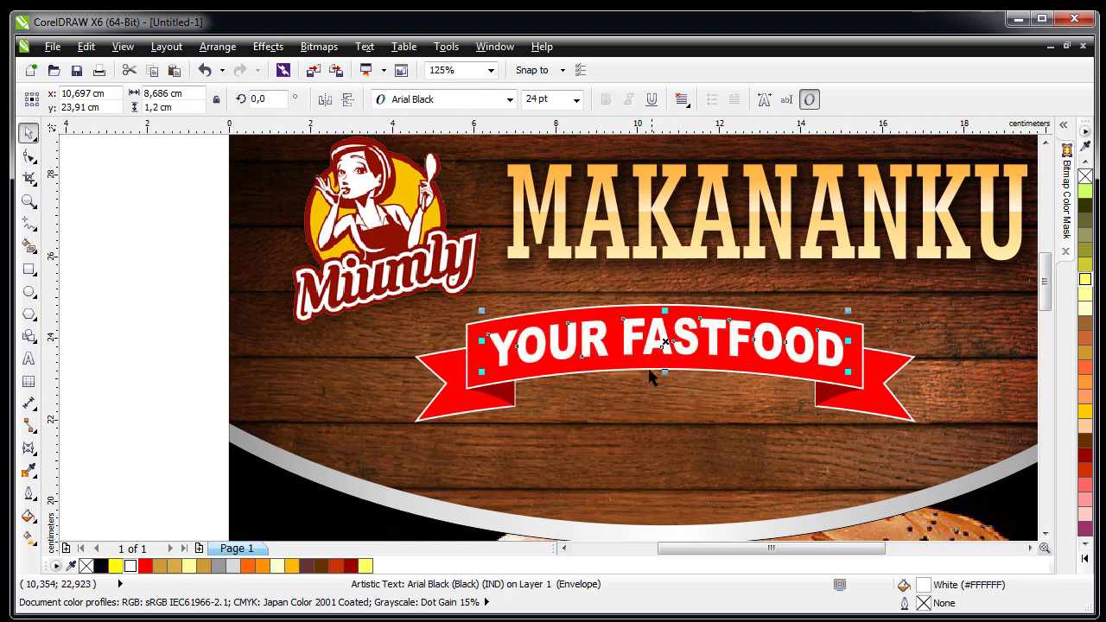
# - Duplicate the YOUR FASTFOOD text with a slight offset, fill the copy Ruby Red and order it behind the white text as a shadow
pyautogui.scroll(2, 679, 337)
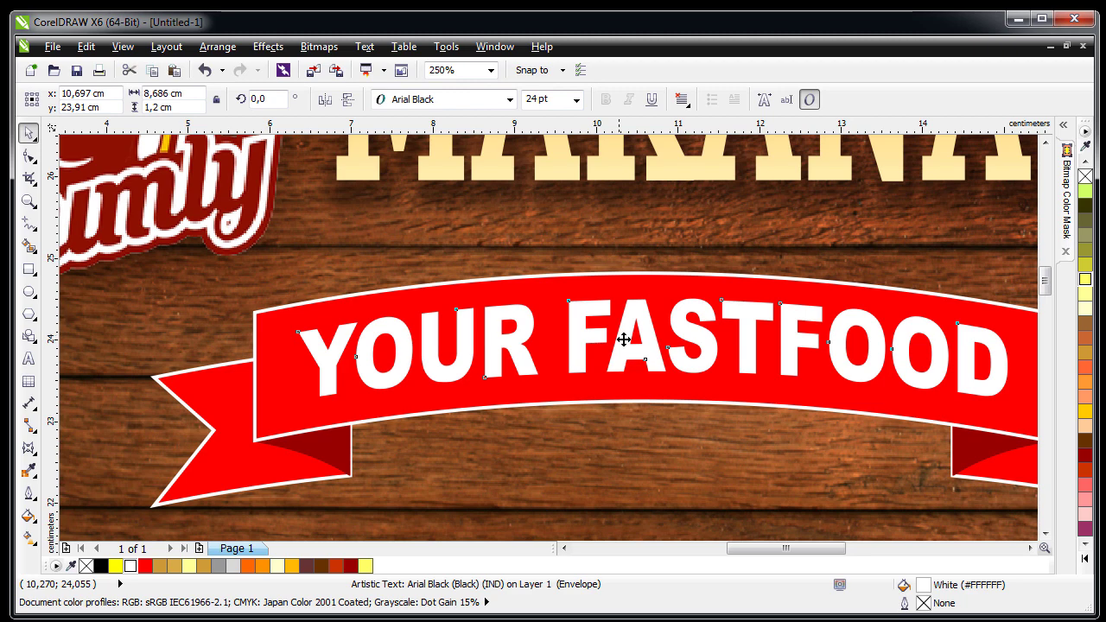
pyautogui.moveTo(624, 333); pyautogui.dragTo(624, 343)
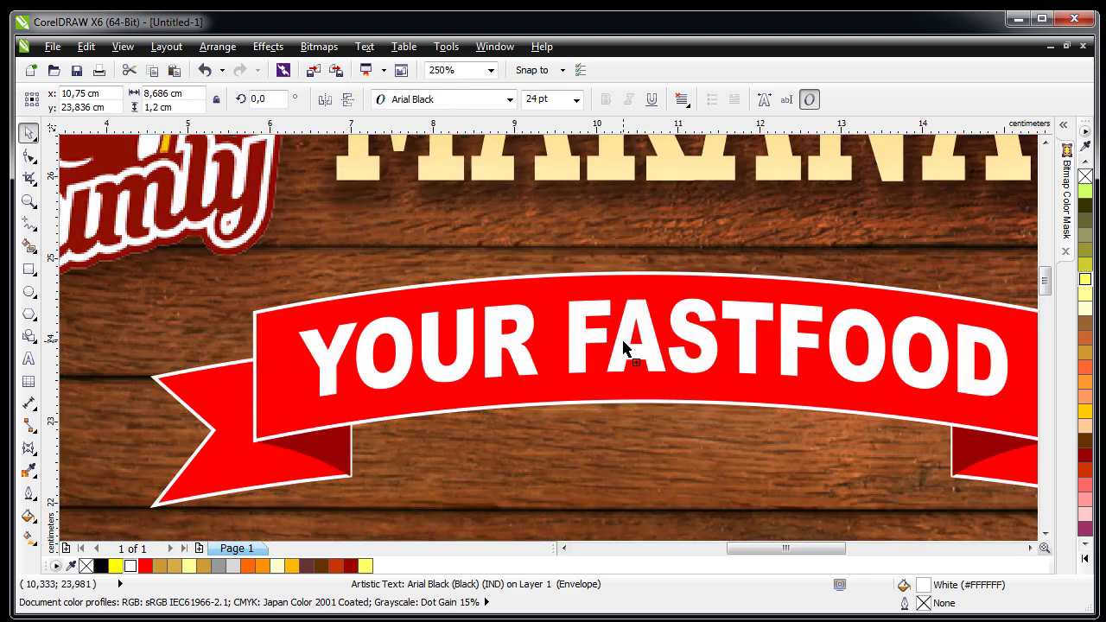
pyautogui.click(350, 566)
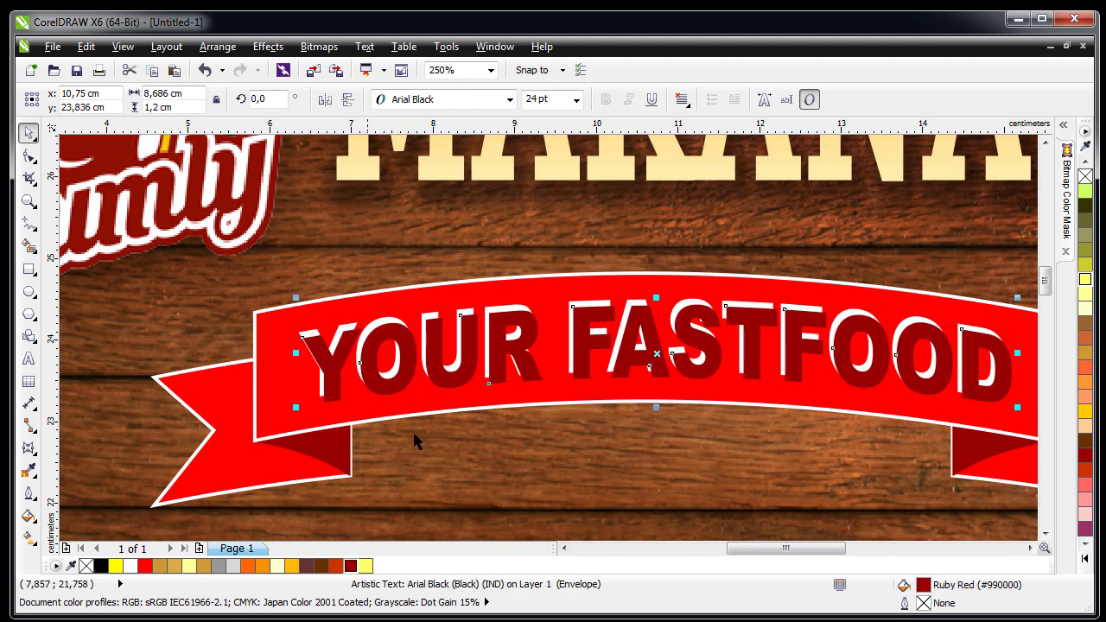
pyautogui.click(510, 305)
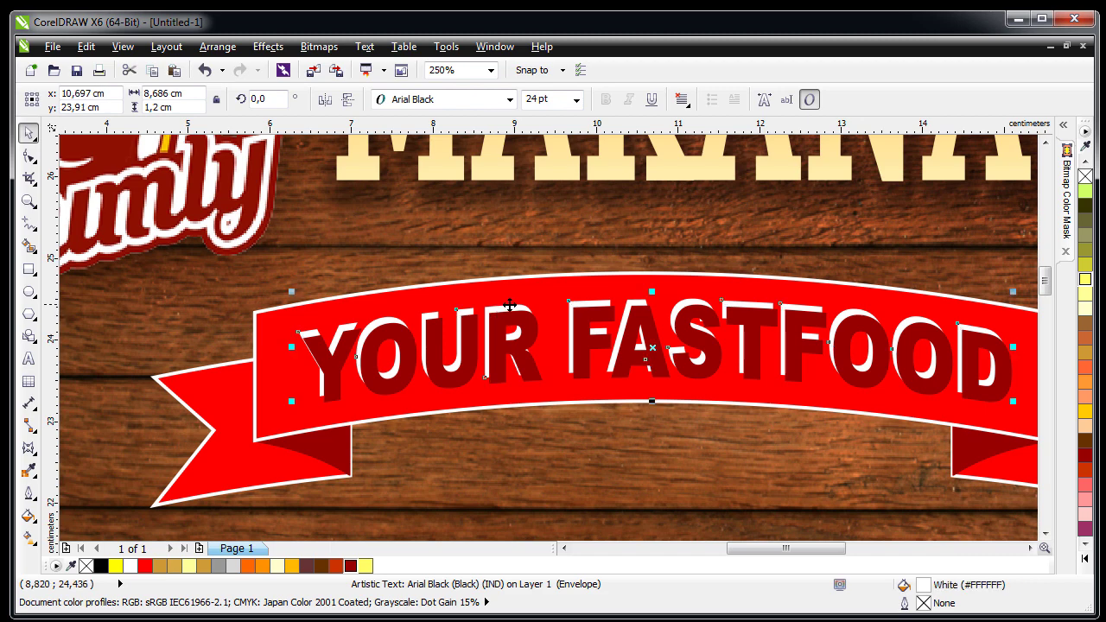
pyautogui.hotkey('shift', 'pagedown')
pyautogui.press('Escape')
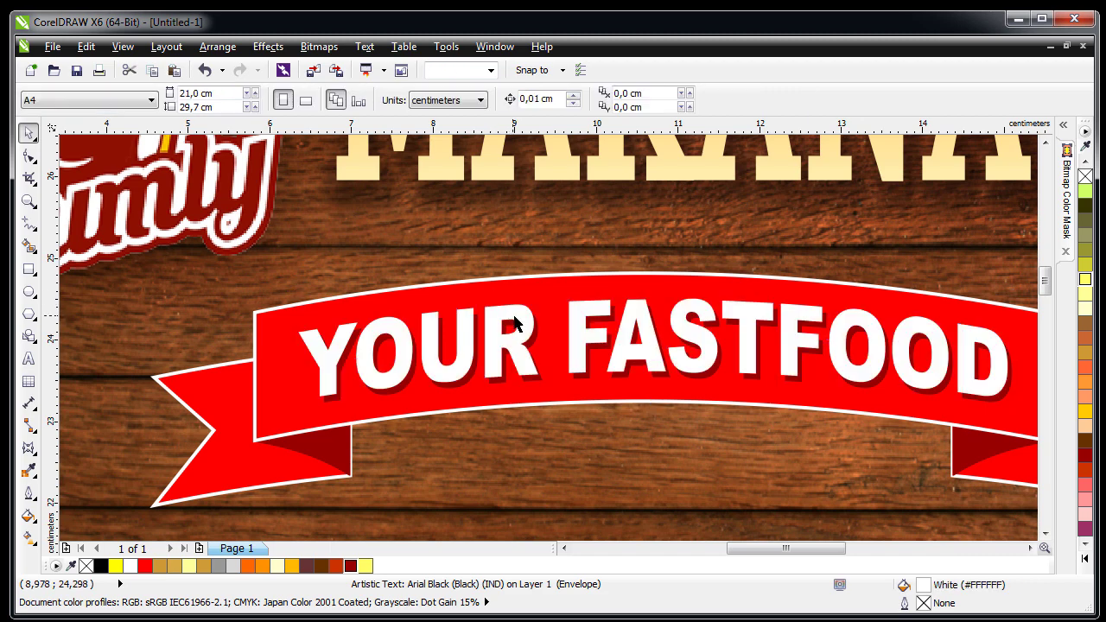
# - Group the ribbon pieces with both YOUR FASTFOOD texts and centre the group horizontally on the page-sized background
pyautogui.scroll(-2, 572, 337)
pyautogui.moveTo(135, 294); pyautogui.dragTo(896, 434)
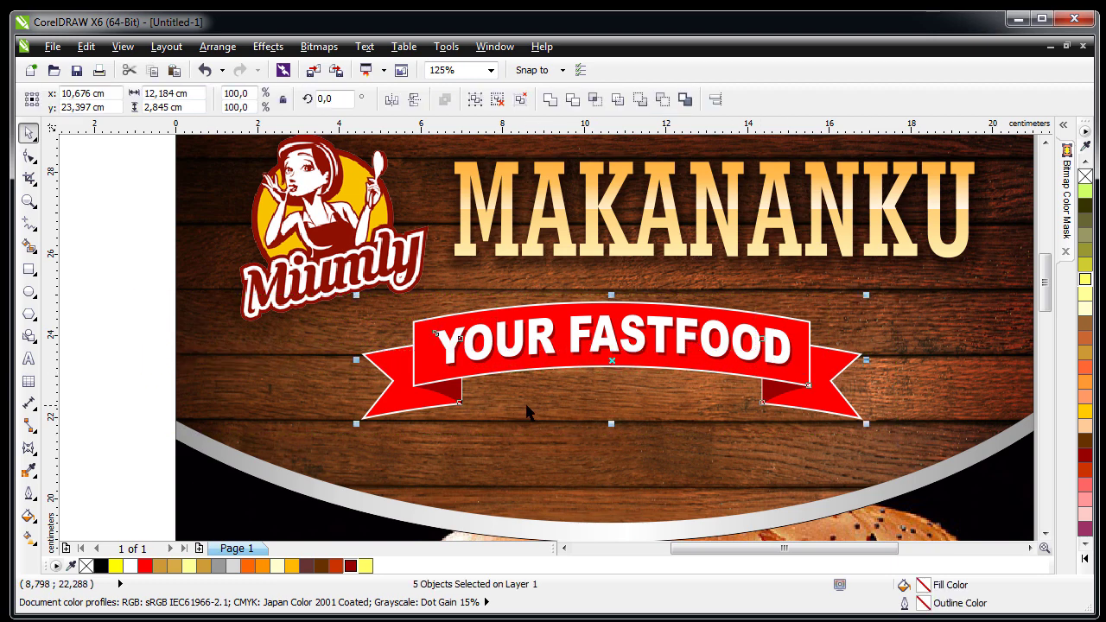
pyautogui.hotkey('ctrl', 'g')
pyautogui.press('Escape')
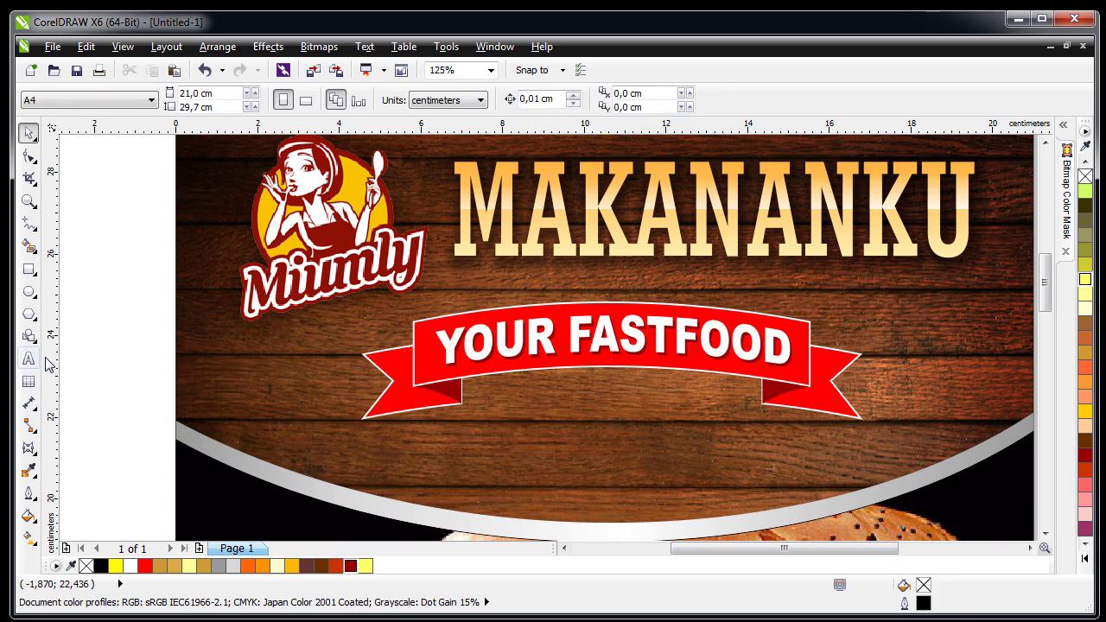
pyautogui.click(437, 358)
pyautogui.keyDown('shift'); pyautogui.click(258, 375); pyautogui.keyUp('shift')
pyautogui.press('c')
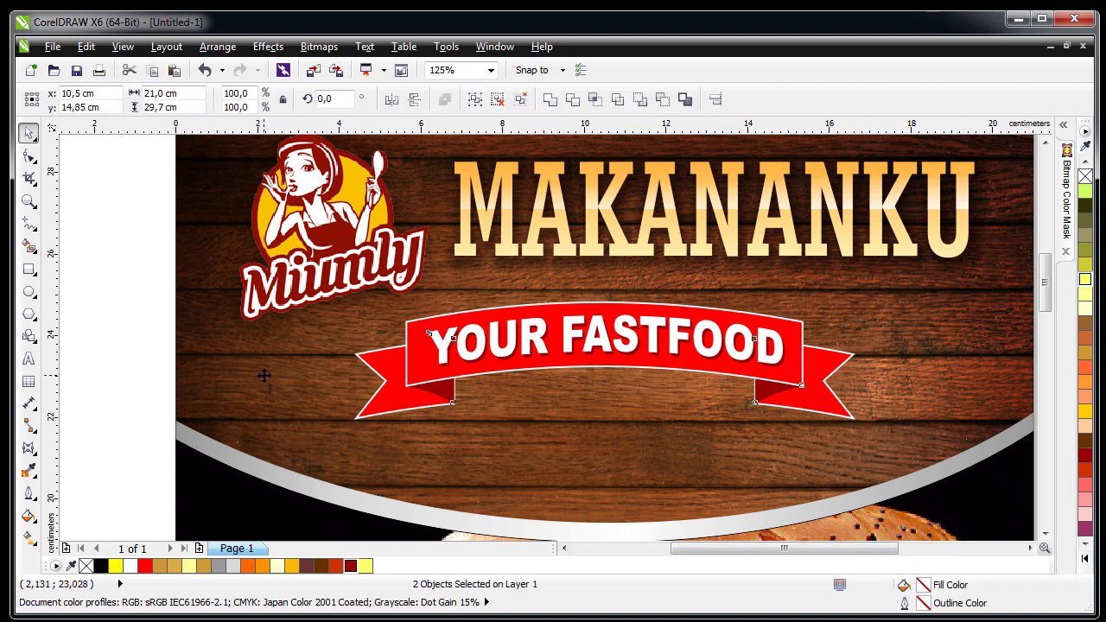
pyautogui.press('Escape')
# - Add the artistic text DELIVERY ORDER below the ribbon
pyautogui.click(29, 359)
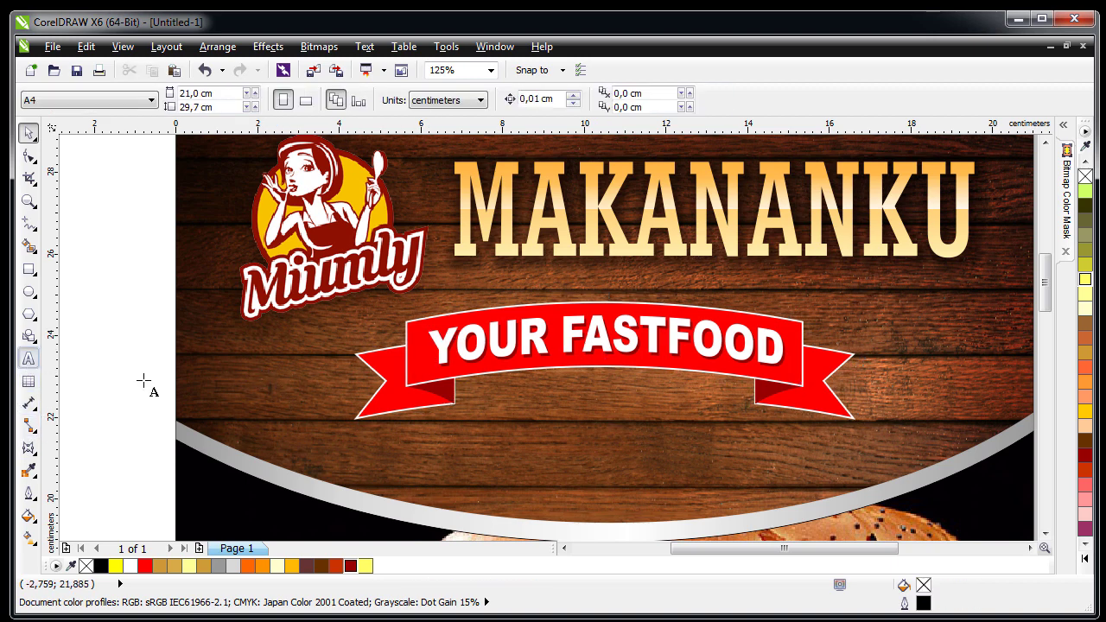
pyautogui.click(472, 457)
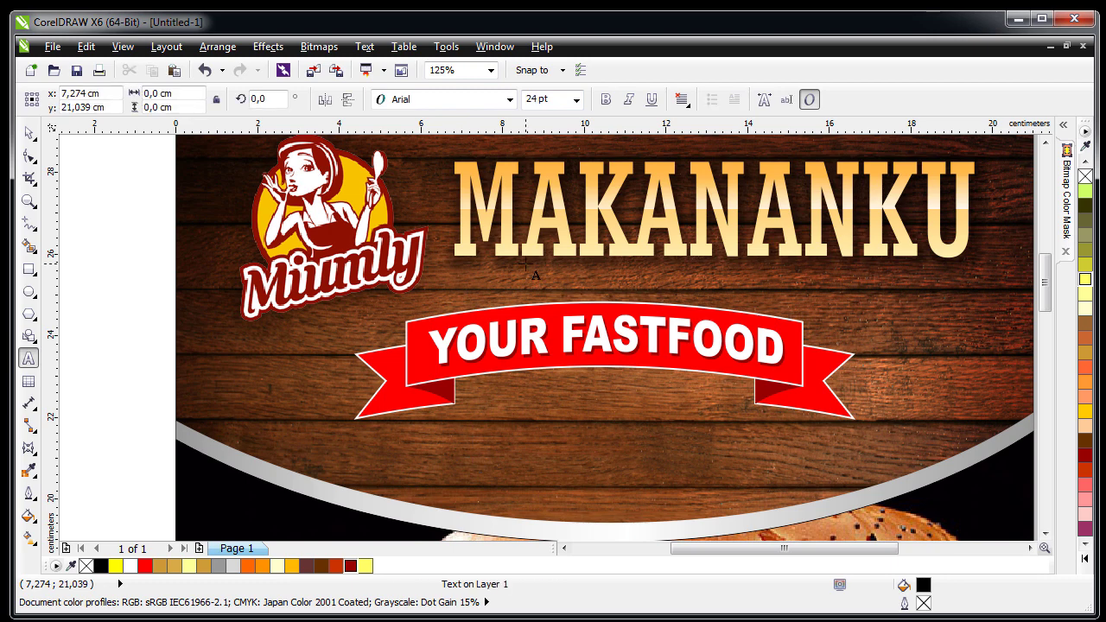
pyautogui.write('DELIVERY')
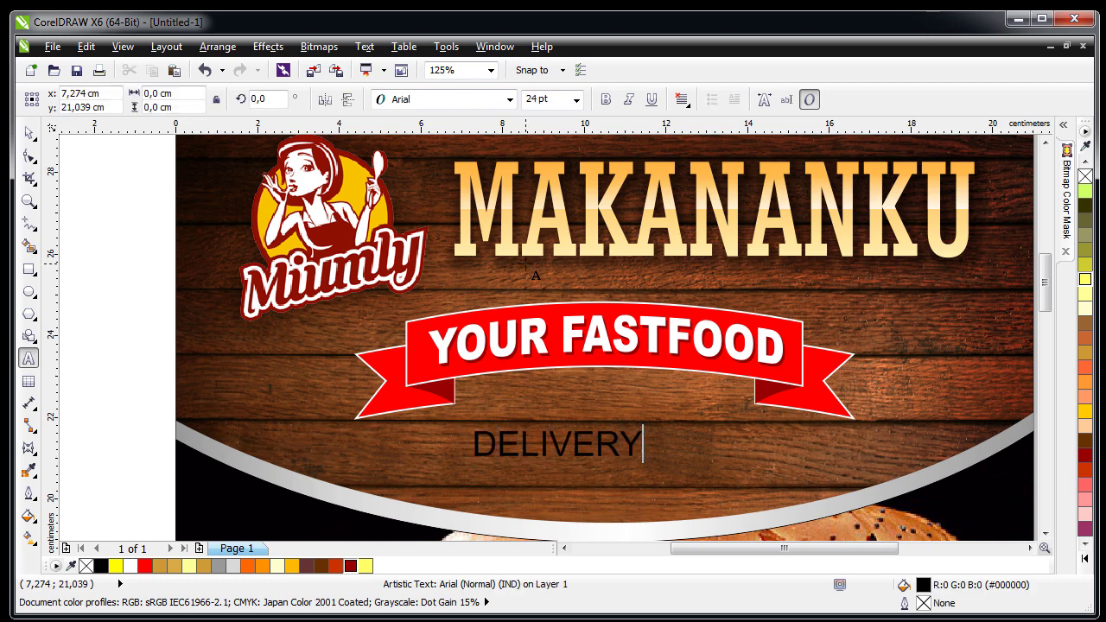
pyautogui.write(' ORDER')
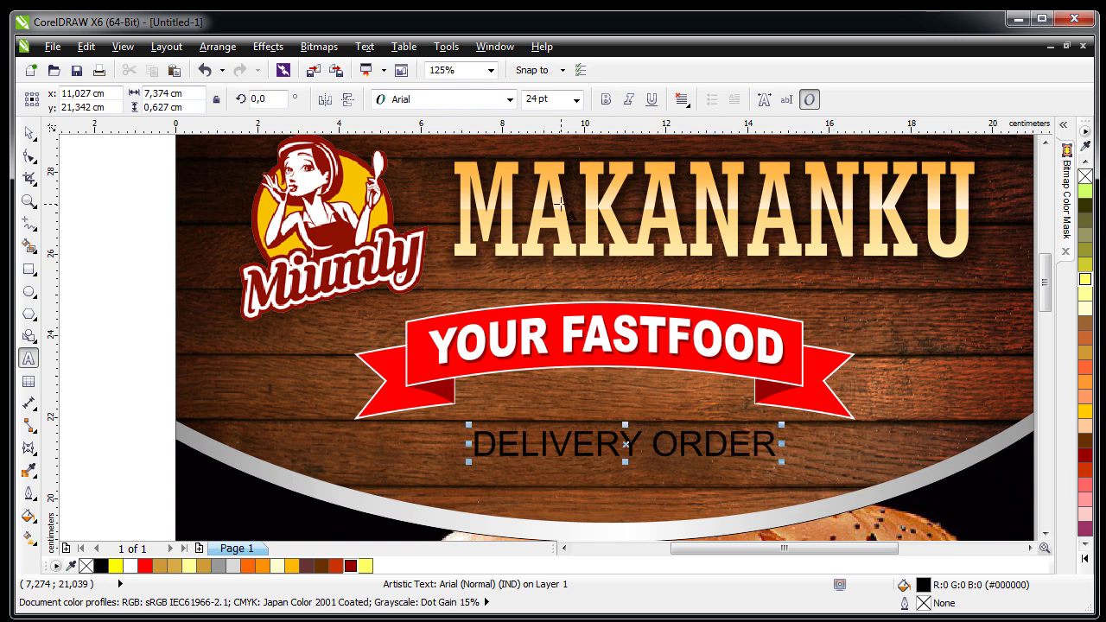
pyautogui.click(28, 132)
pyautogui.click(393, 100)
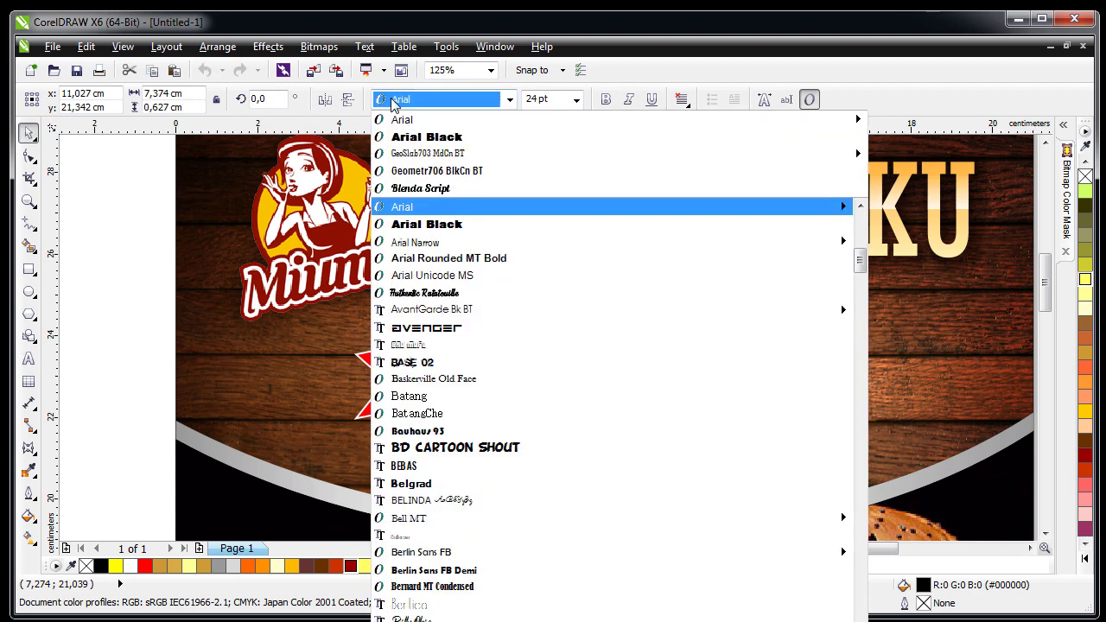
pyautogui.write('Kom')
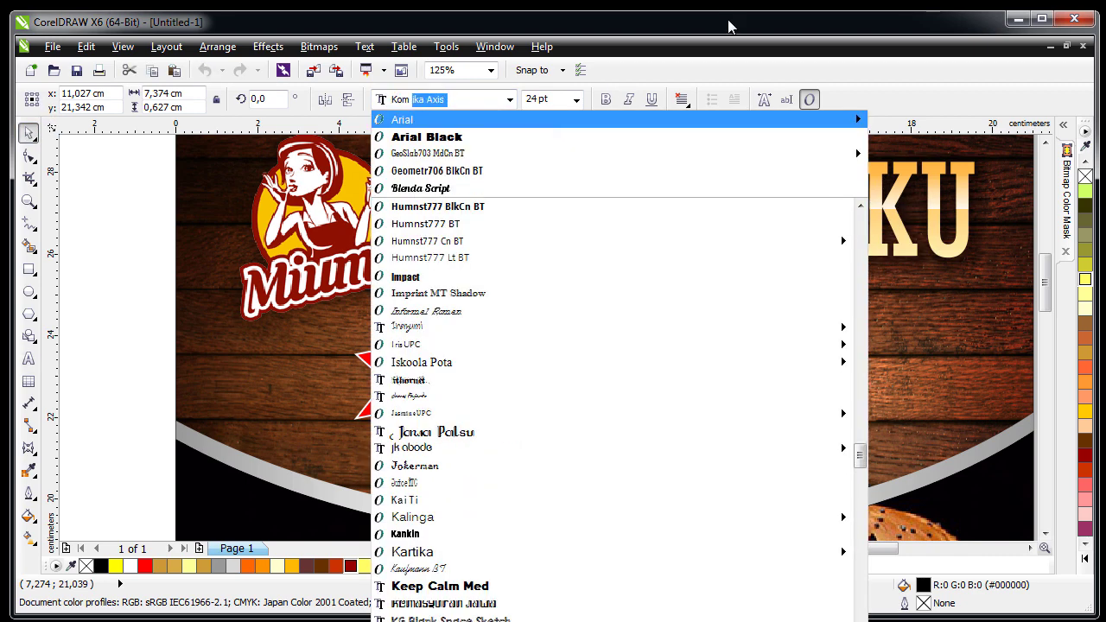
pyautogui.press('Escape')
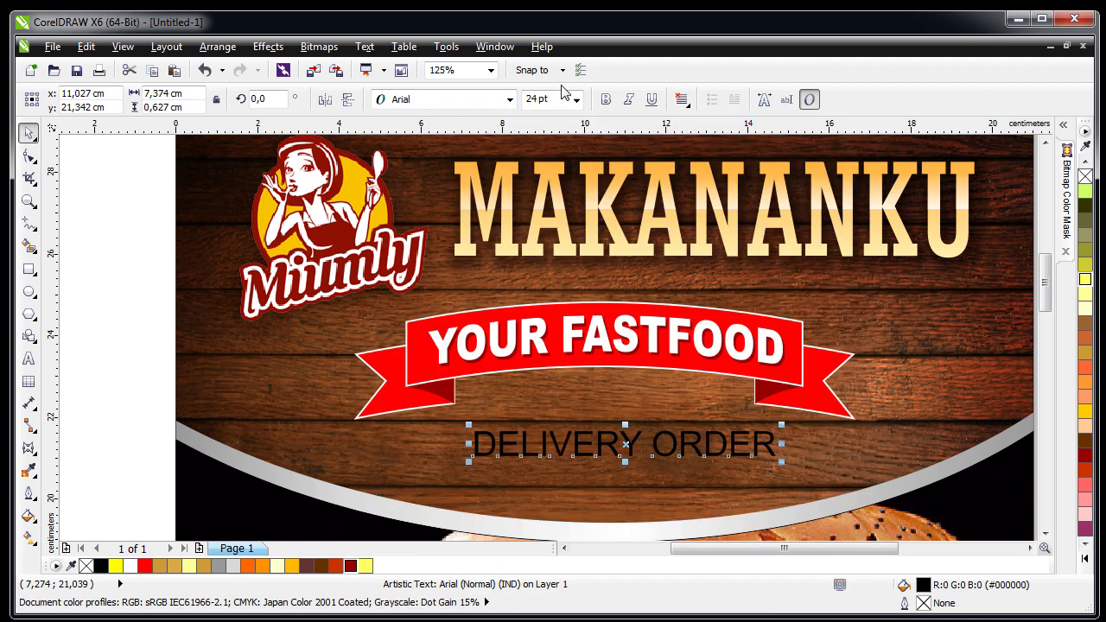
# - Set the DELIVERY ORDER text to the Komika Axis font and fill it white
pyautogui.click(451, 102)
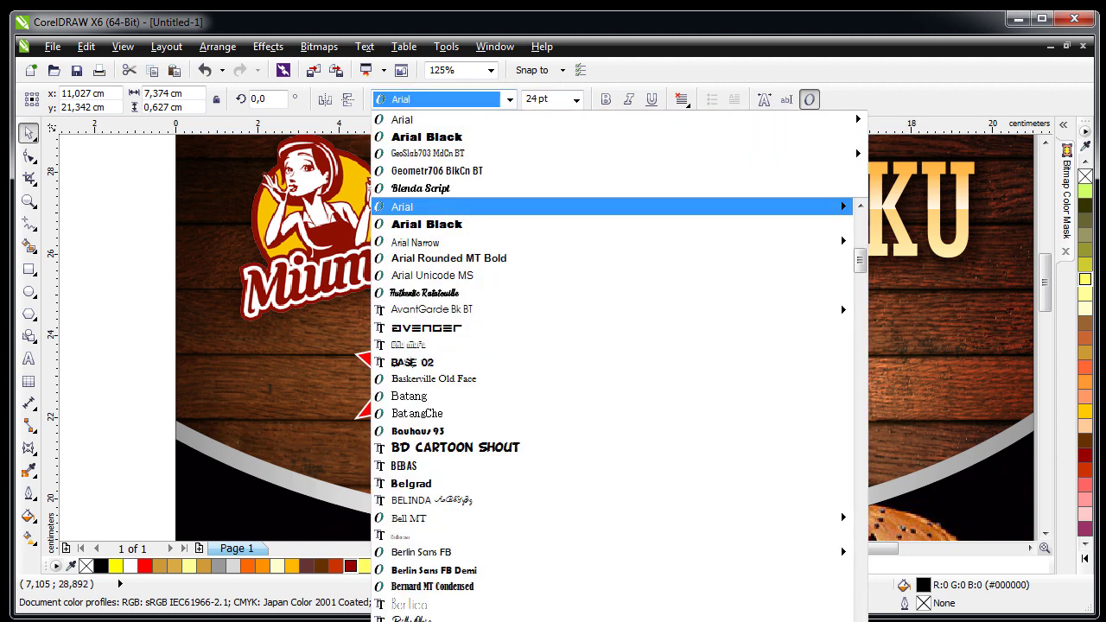
pyautogui.scroll(-15, 449, 536)
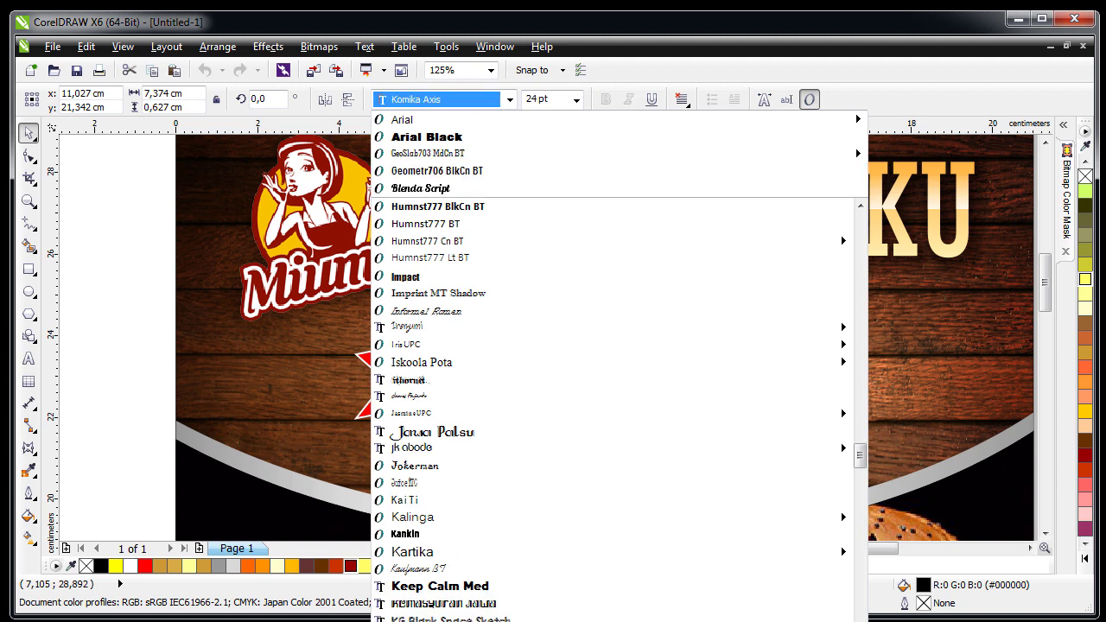
pyautogui.press('Escape')
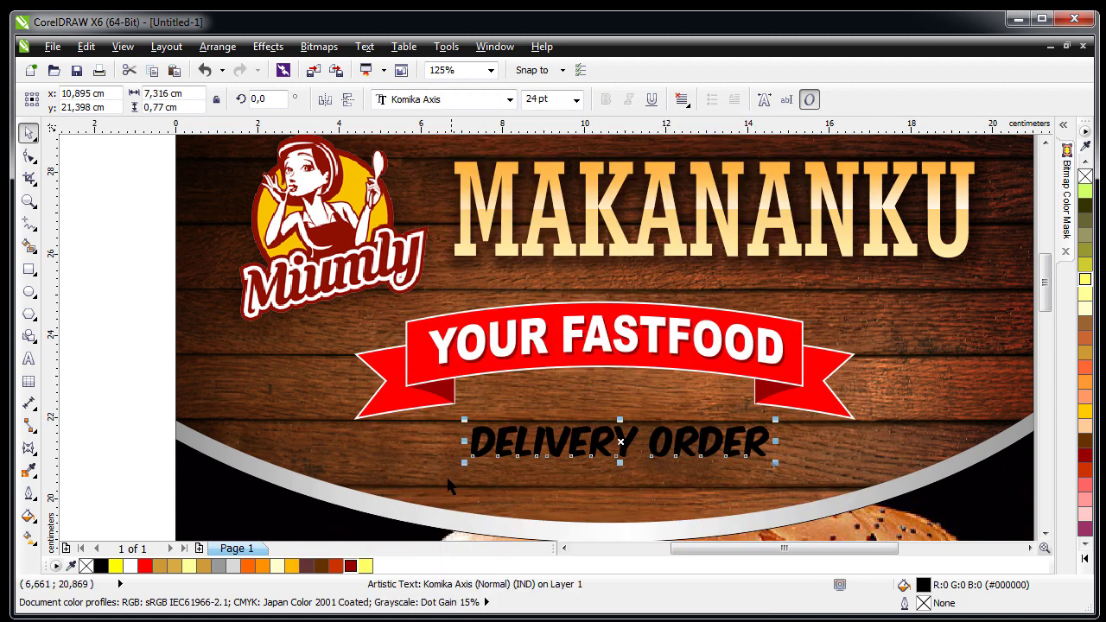
pyautogui.click(130, 565)
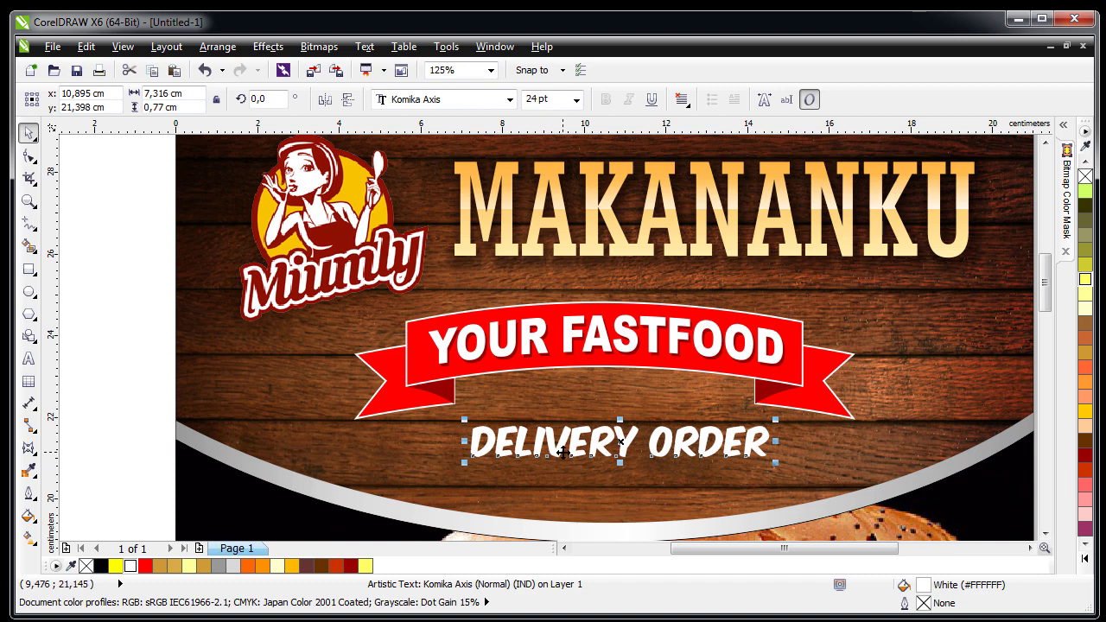
# - Scale the DELIVERY ORDER text down to about 5.5 cm wide and centre it horizontally on the background under the ribbon
pyautogui.moveTo(563, 452); pyautogui.dragTo(546, 449)
pyautogui.moveTo(446, 461); pyautogui.dragTo(487, 476)
pyautogui.keyDown('shift'); pyautogui.click(369, 450); pyautogui.keyUp('shift')
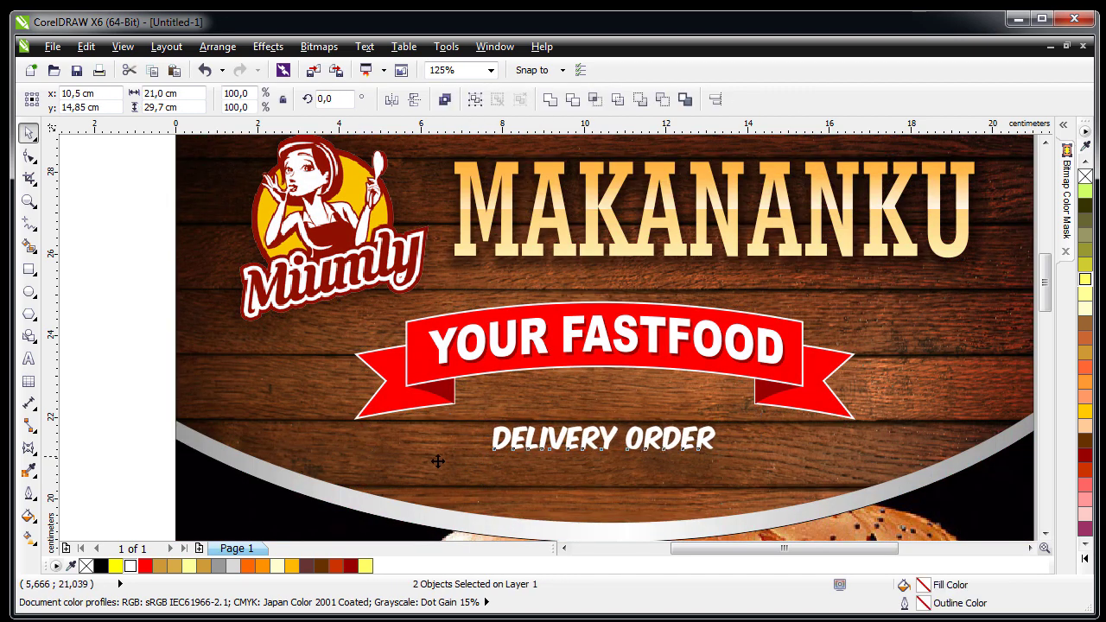
pyautogui.press('Escape')
# - Duplicate the DELIVERY ORDER text directly below the original and set the copy's font to GeoSlab703 MdCn BT
pyautogui.click(587, 443)
pyautogui.click(590, 442)
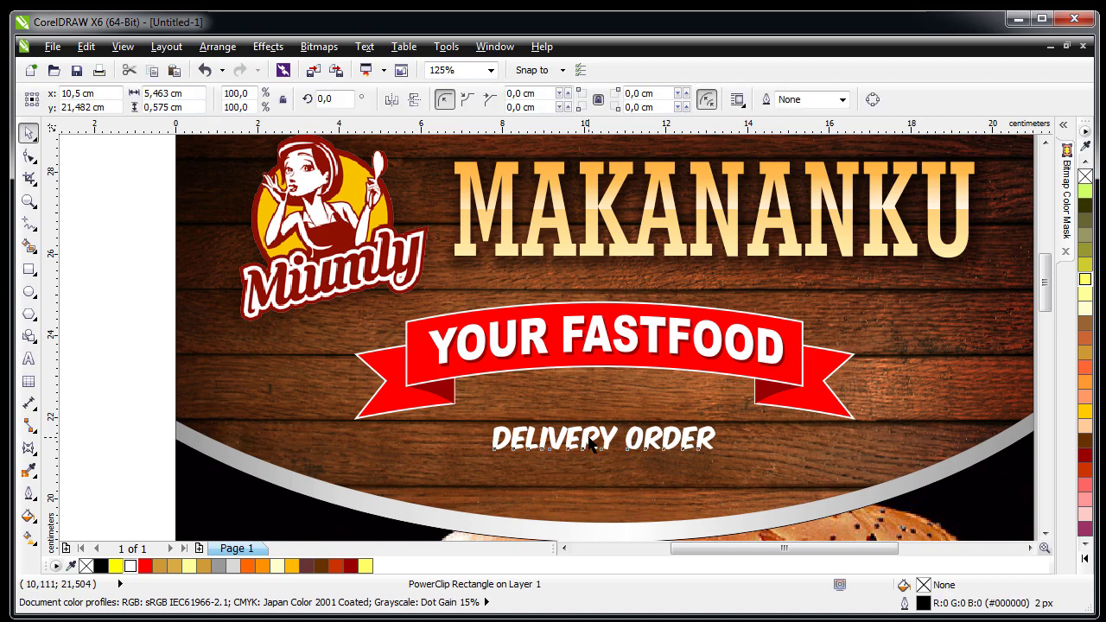
pyautogui.moveTo(590, 443); pyautogui.dragTo(591, 470)
pyautogui.click(432, 99)
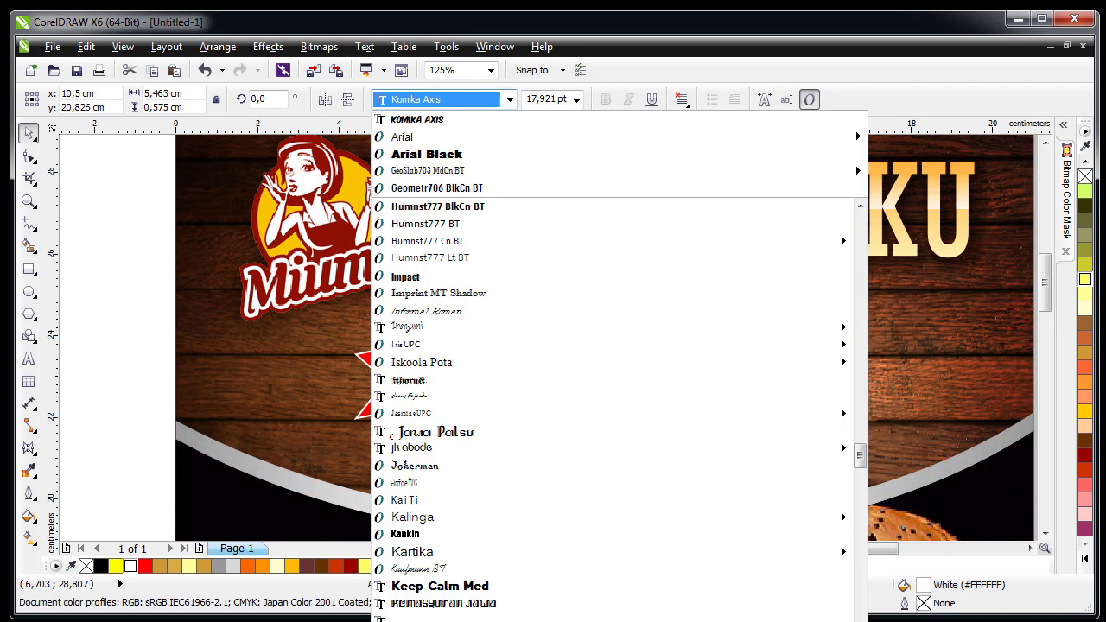
pyautogui.click(455, 173)
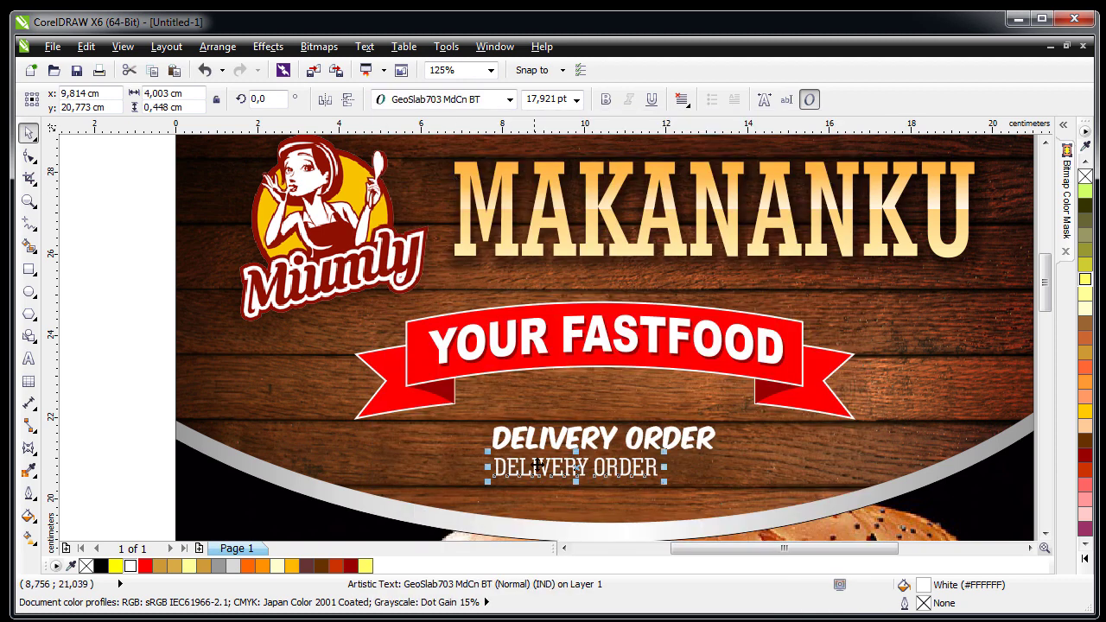
# - Replace the lower DELIVERY ORDER copy's wording with the delivery phone number
pyautogui.doubleClick(546, 469)
pyautogui.hotkey('ctrl', 'a')
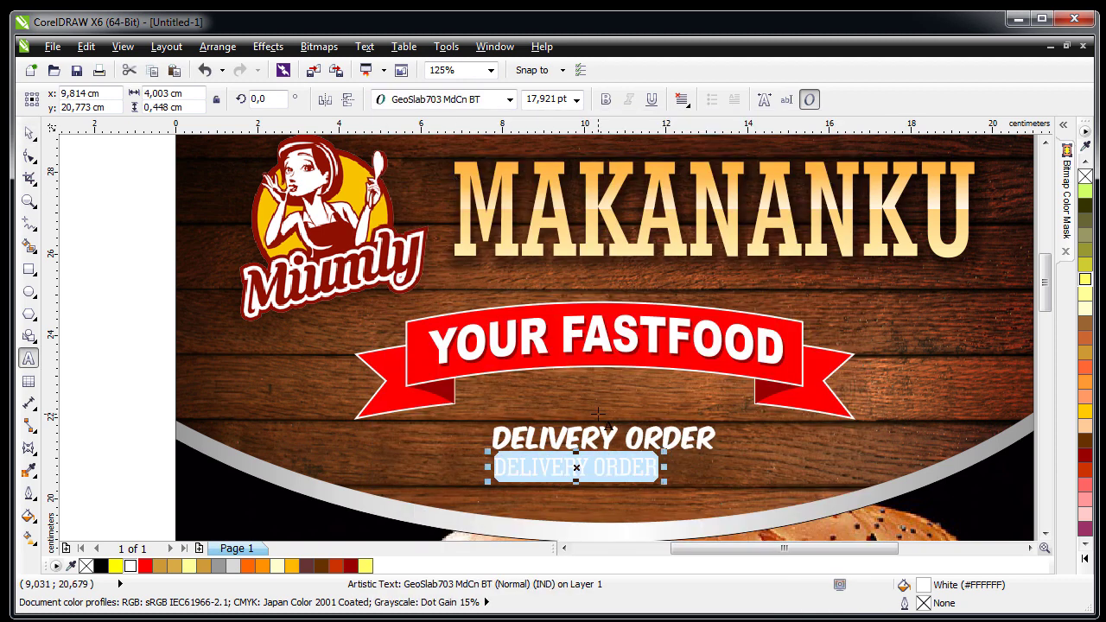
pyautogui.press('Delete')
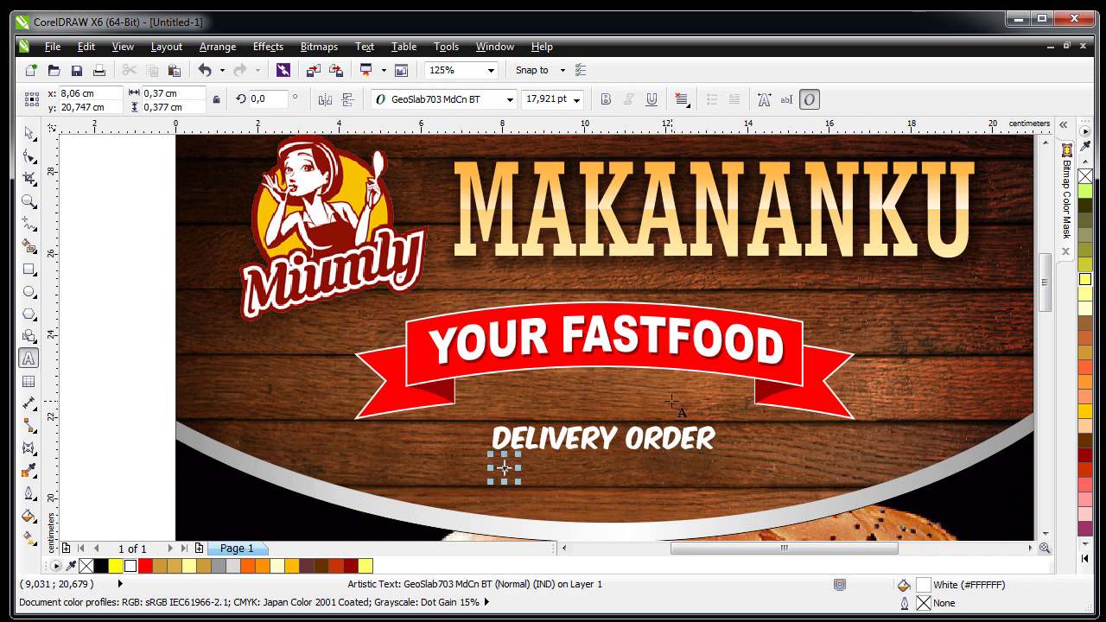
pyautogui.write('+62')
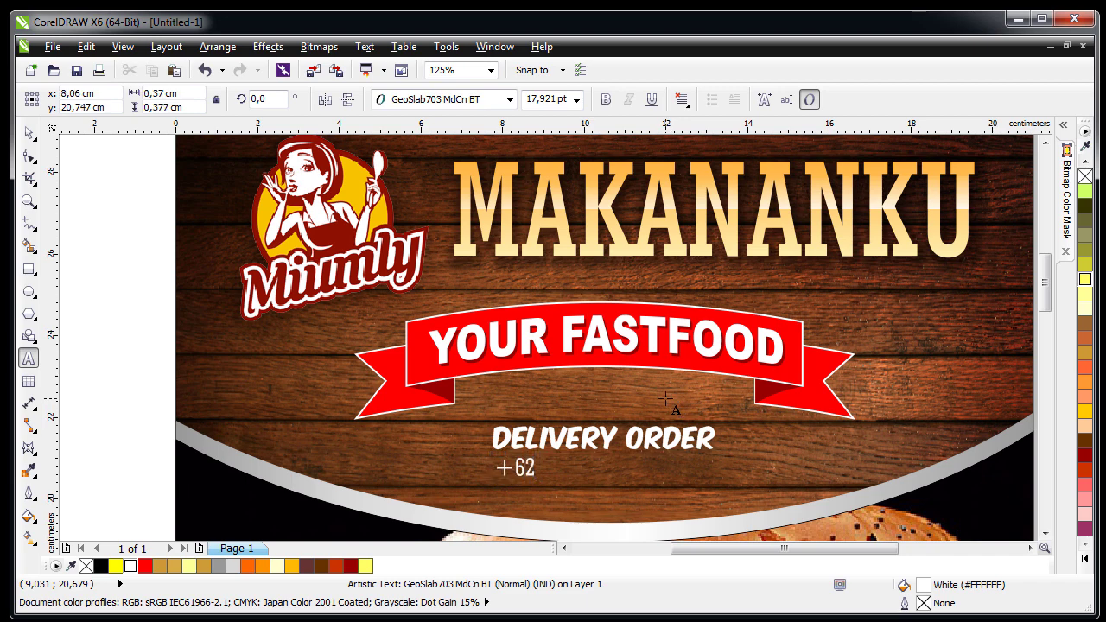
pyautogui.write(' (123')
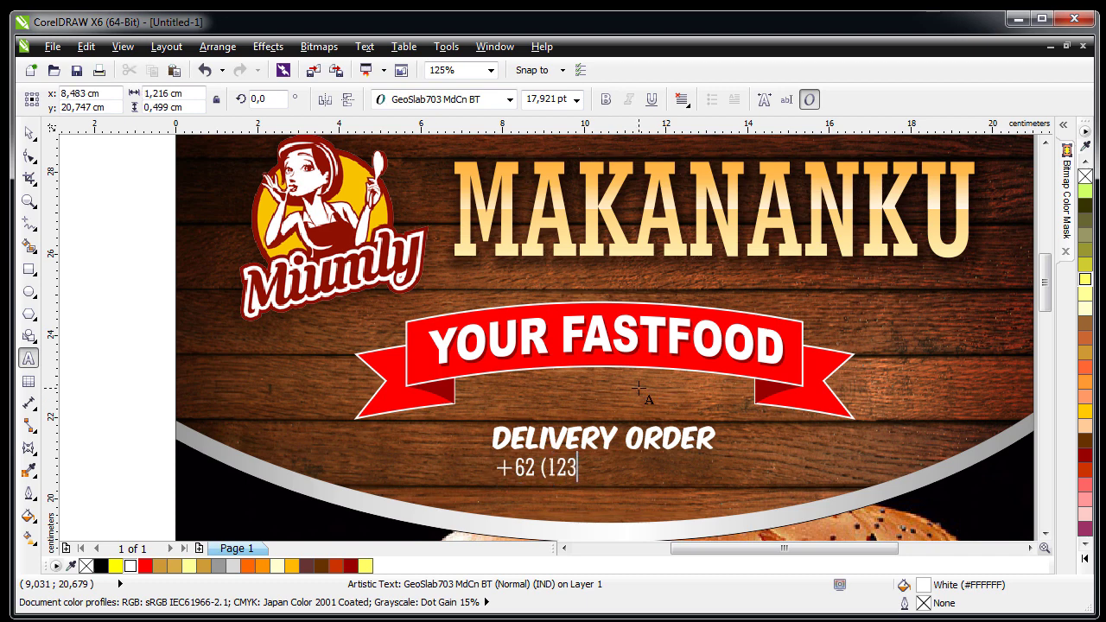
pyautogui.write(')')
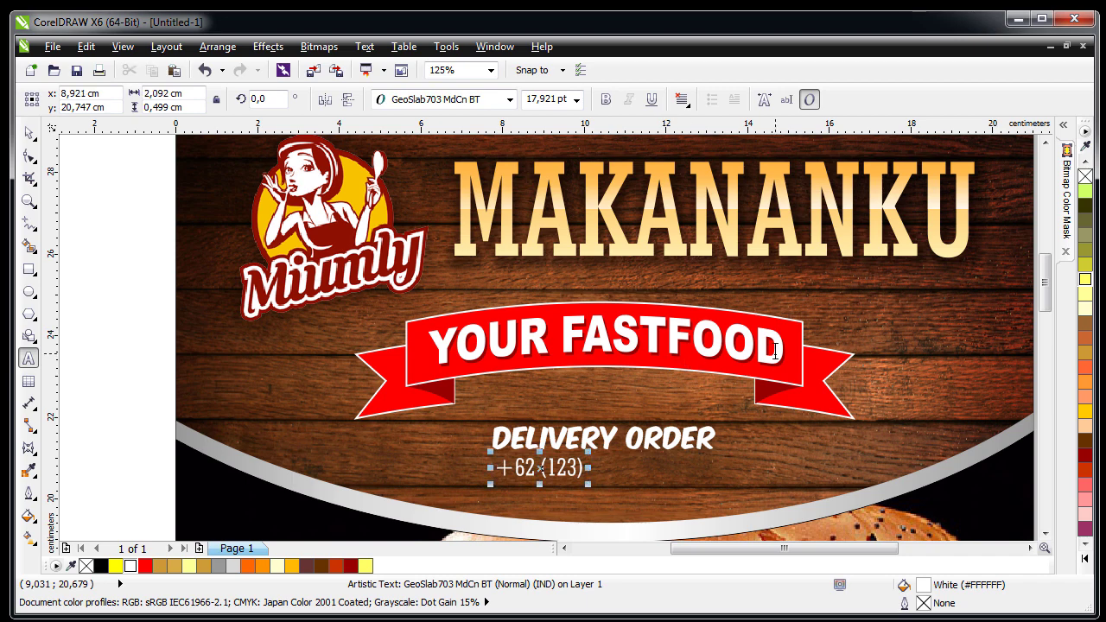
pyautogui.write(' 9')
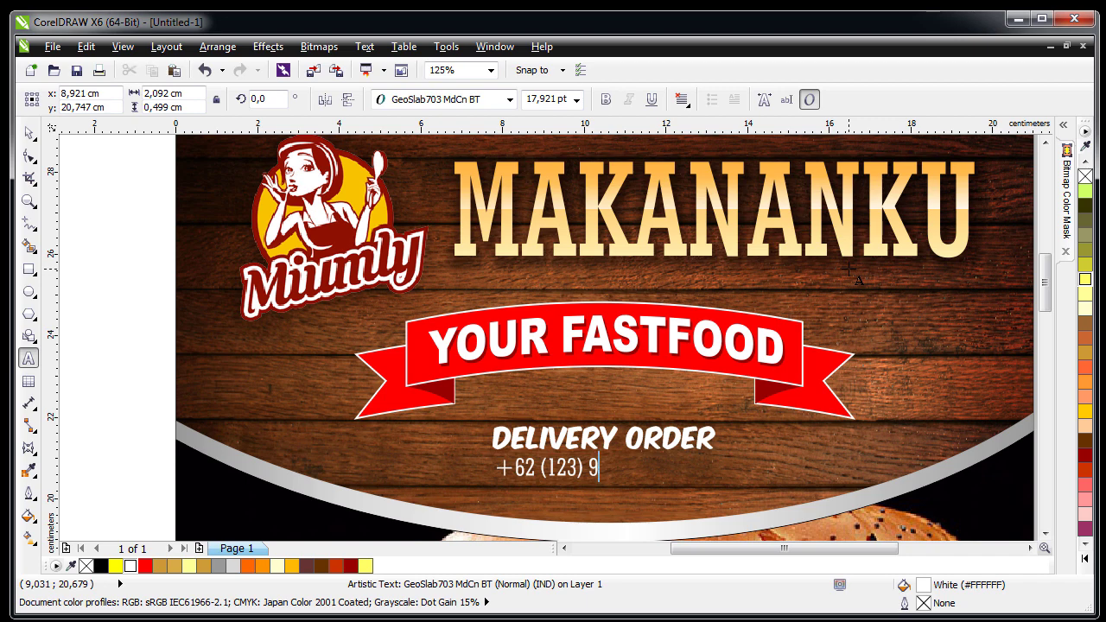
pyautogui.write('8765432')
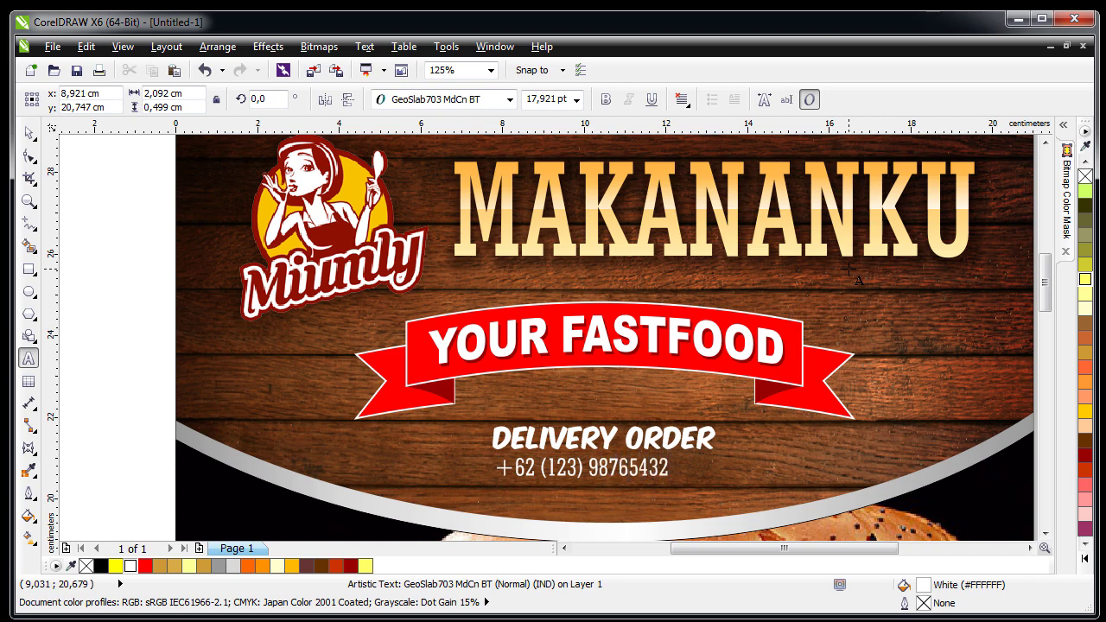
pyautogui.write('10')
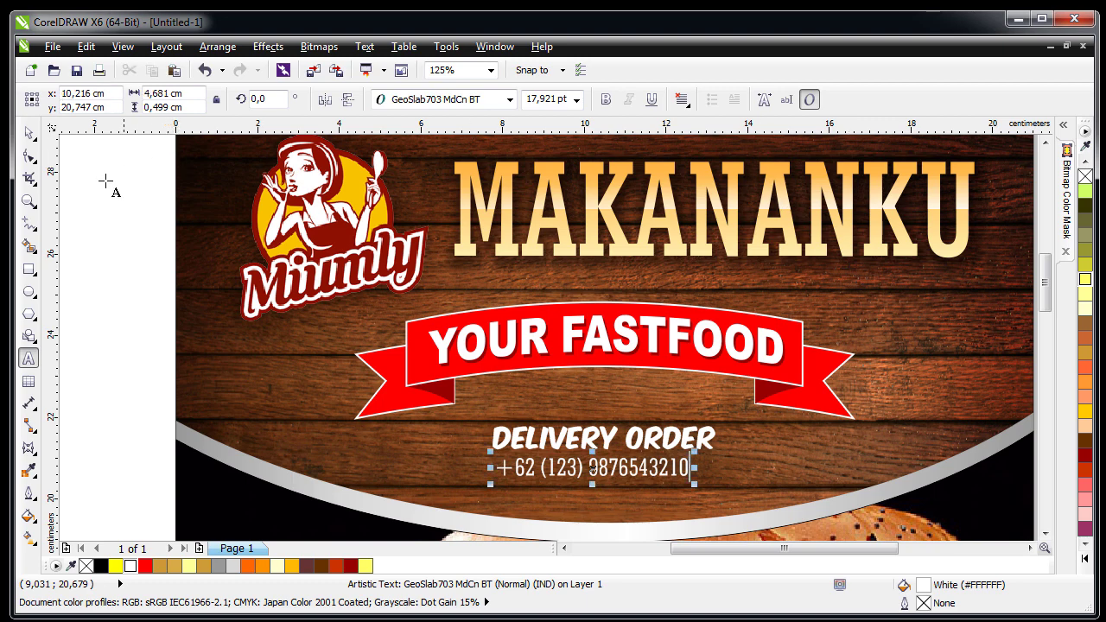
pyautogui.click(29, 133)
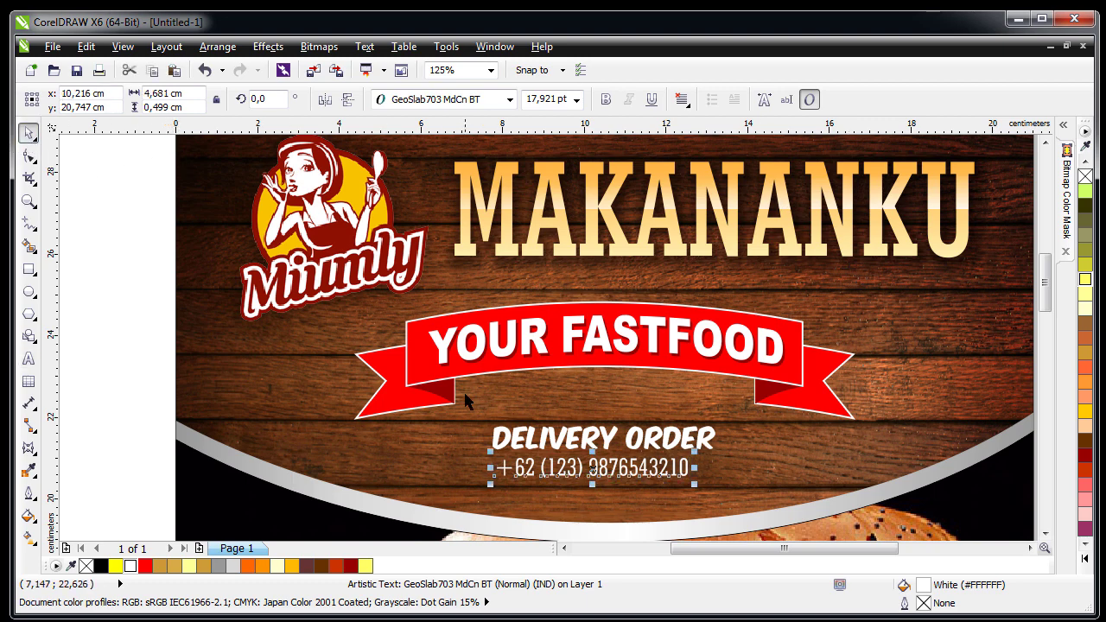
# - Centre the phone number line horizontally under the DELIVERY ORDER text
pyautogui.keyDown('shift'); pyautogui.click(530, 443); pyautogui.keyUp('shift')
pyautogui.press('c')
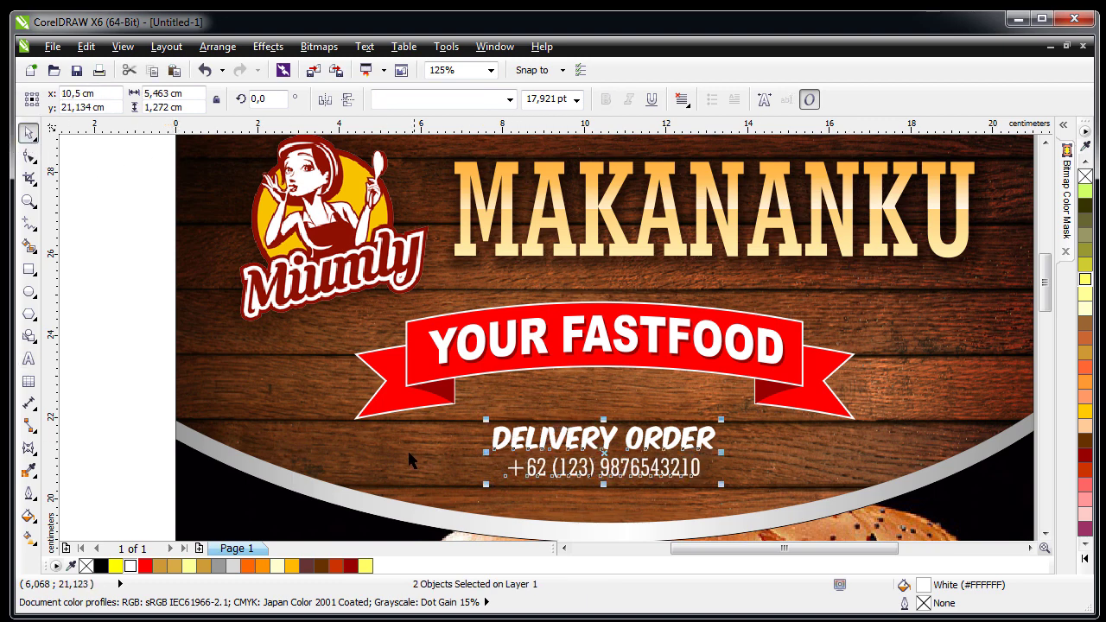
pyautogui.click(407, 448)
pyautogui.hotkey('shift', 'F2')
pyautogui.click(300, 357)
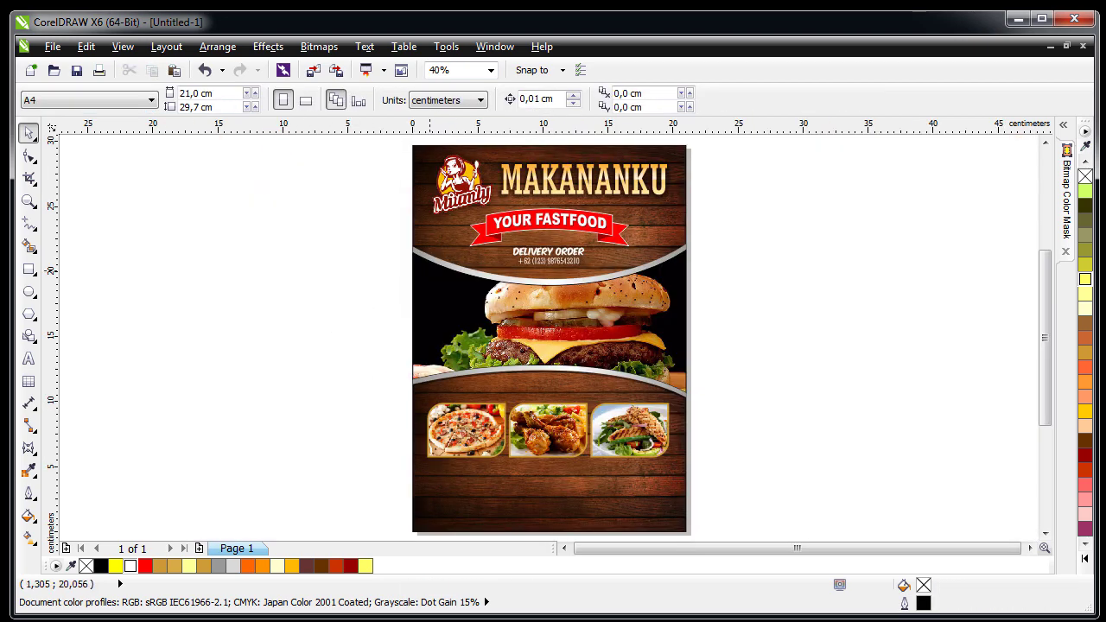
# - Scale the YOUR FASTFOOD ribbon group up slightly about its centre
pyautogui.click(548, 239)
pyautogui.scroll(2, 538, 217)
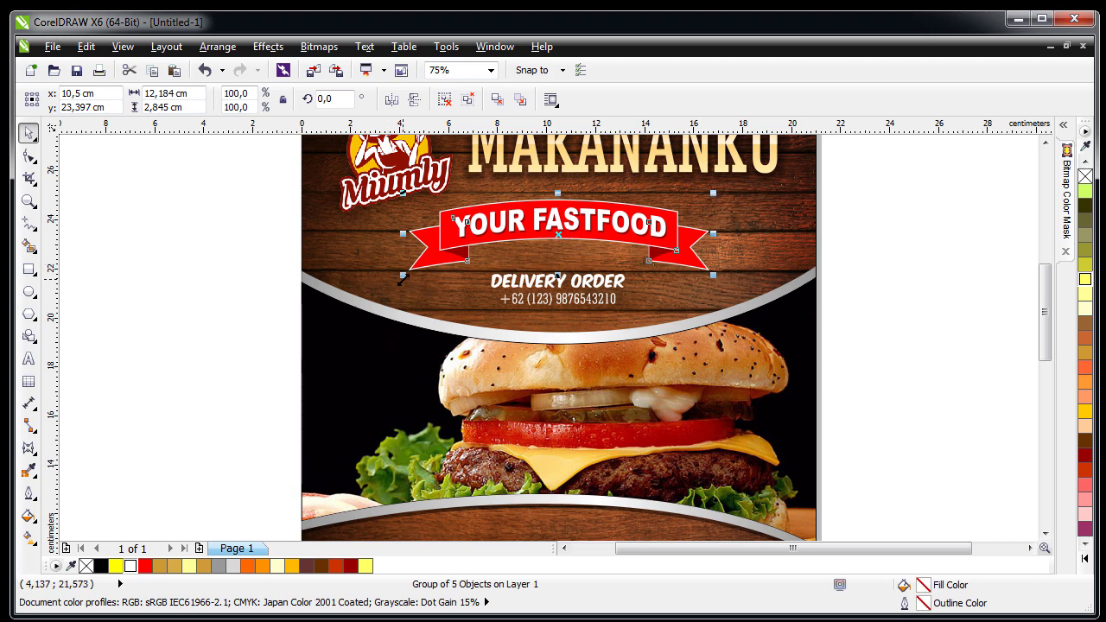
pyautogui.moveTo(403, 275); pyautogui.dragTo(385, 279)
pyautogui.click(244, 279)
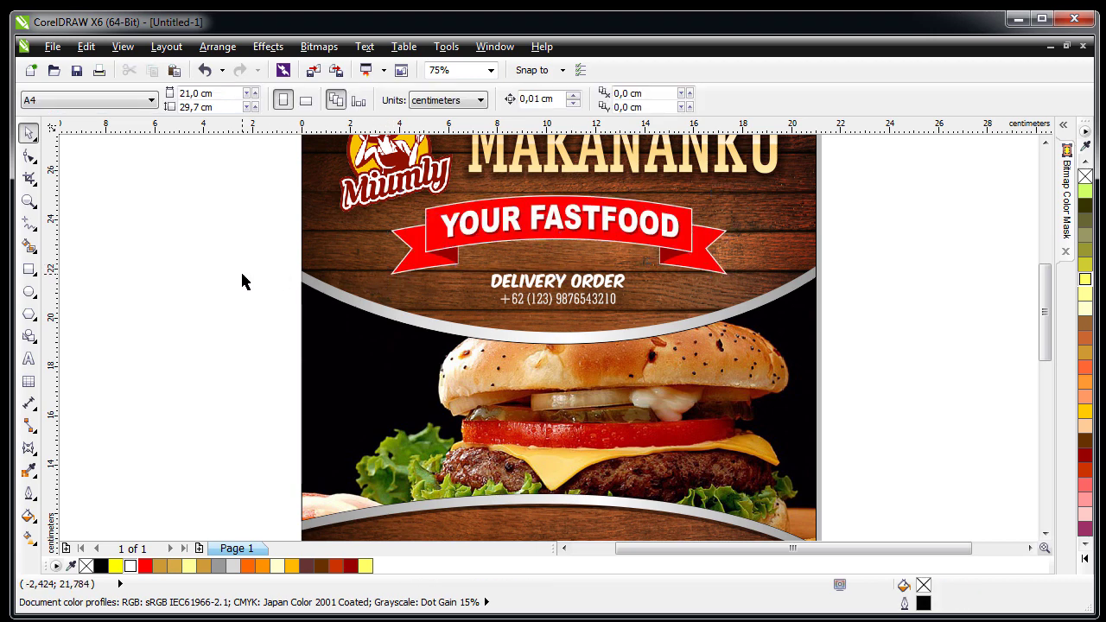
pyautogui.press('F4')
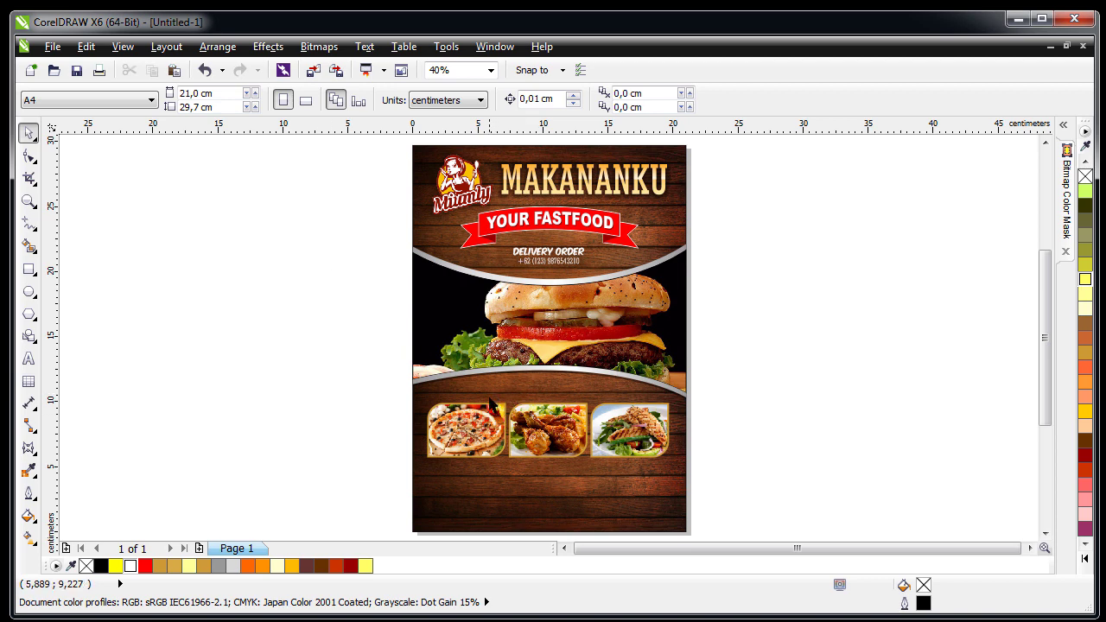
# - Duplicate the DELIVERY ORDER text straight down into the lower wood area, above the middle food photo
pyautogui.click(545, 262)
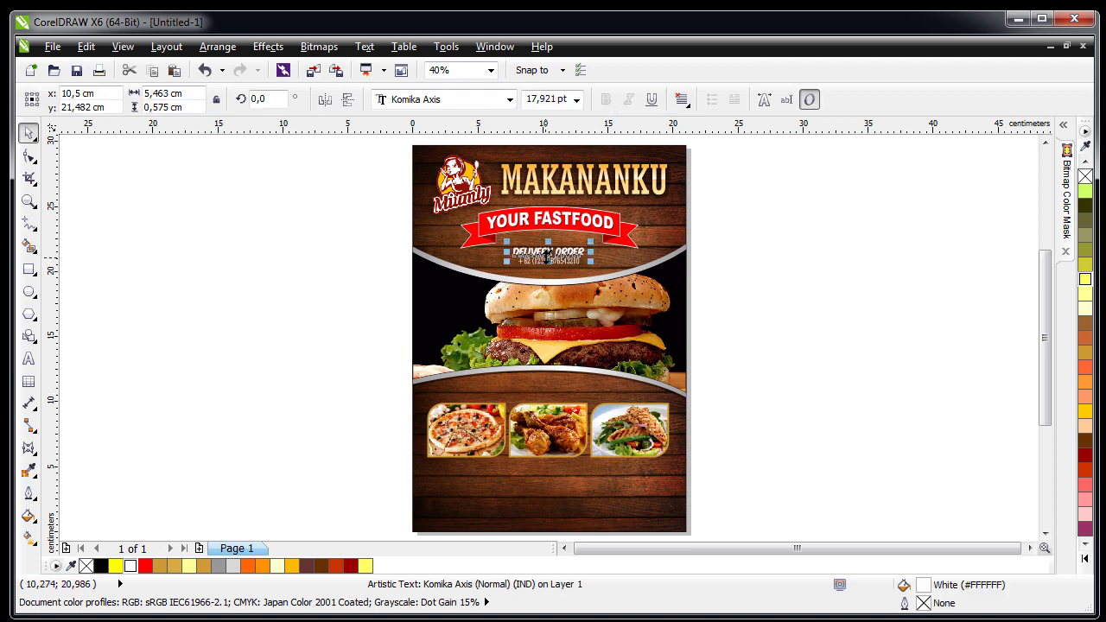
pyautogui.moveTo(545, 252); pyautogui.dragTo(541, 391)
pyautogui.click(230, 461)
# - Replace the wording of the DELIVERY ORDER copy above the food photos with DISCOUNT 20%
pyautogui.press('z')
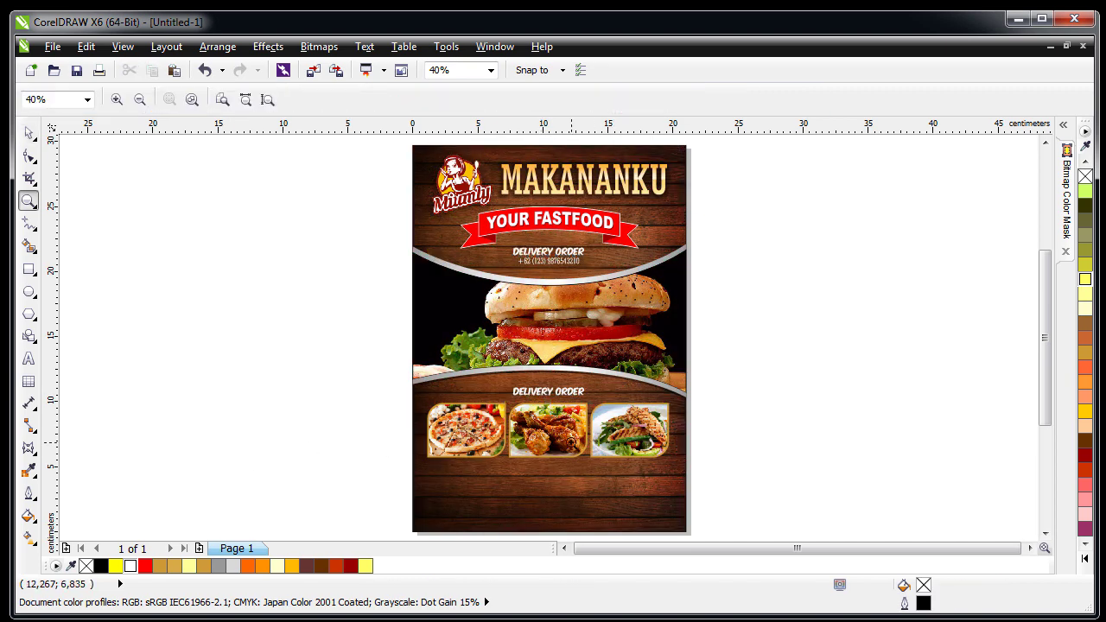
pyautogui.click(572, 443)
pyautogui.click(28, 132)
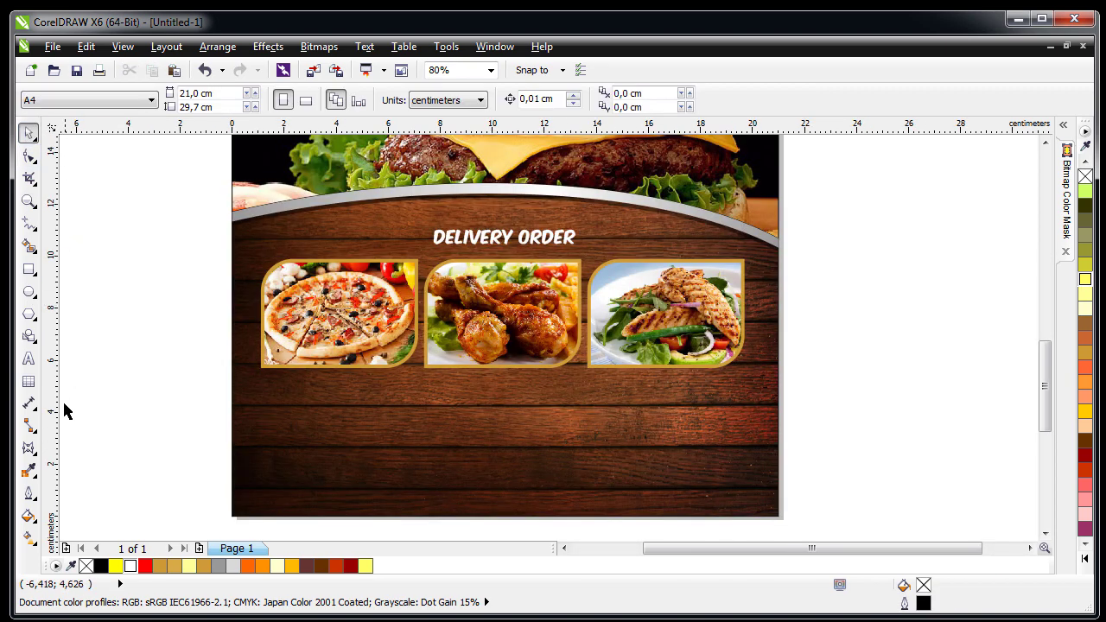
pyautogui.click(28, 359)
pyautogui.click(493, 241)
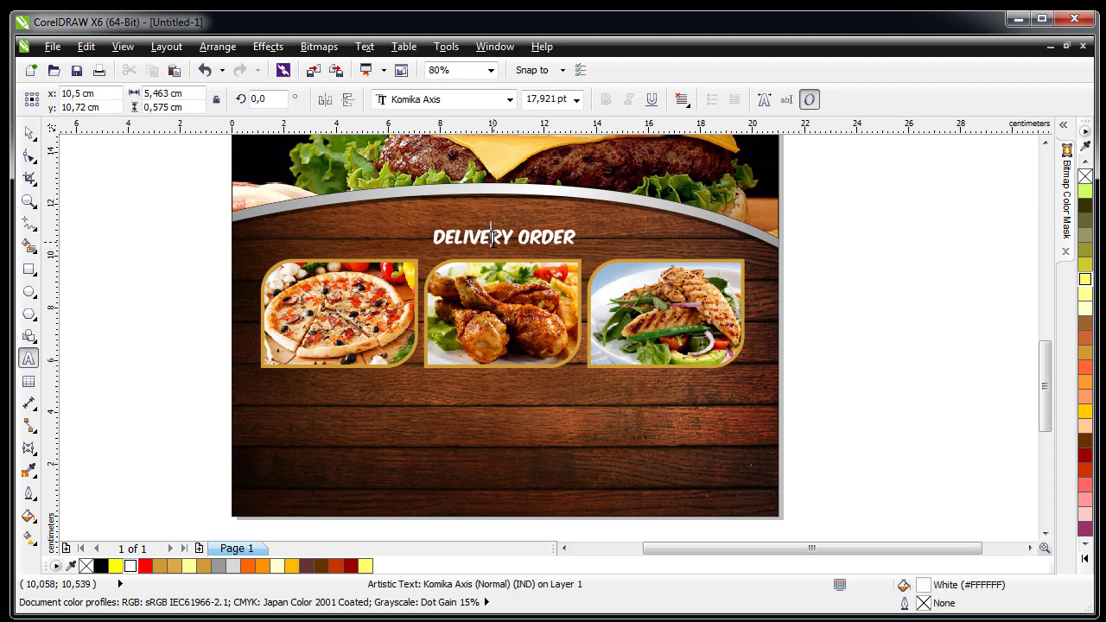
pyautogui.hotkey('ctrl', 'a')
pyautogui.write('D')
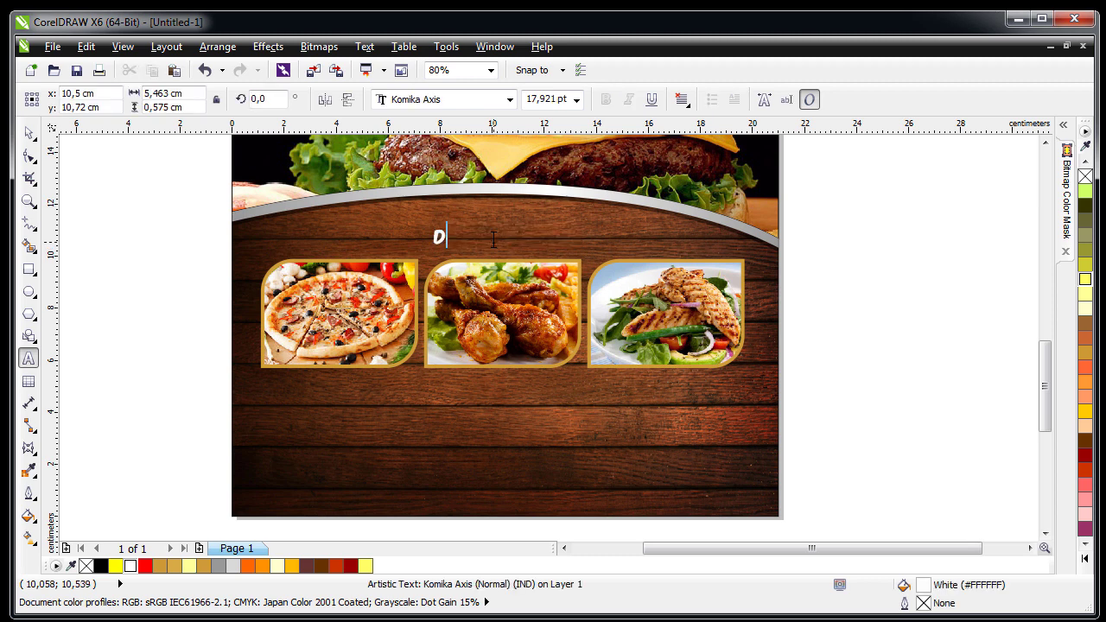
pyautogui.write('ISCOUNT ')
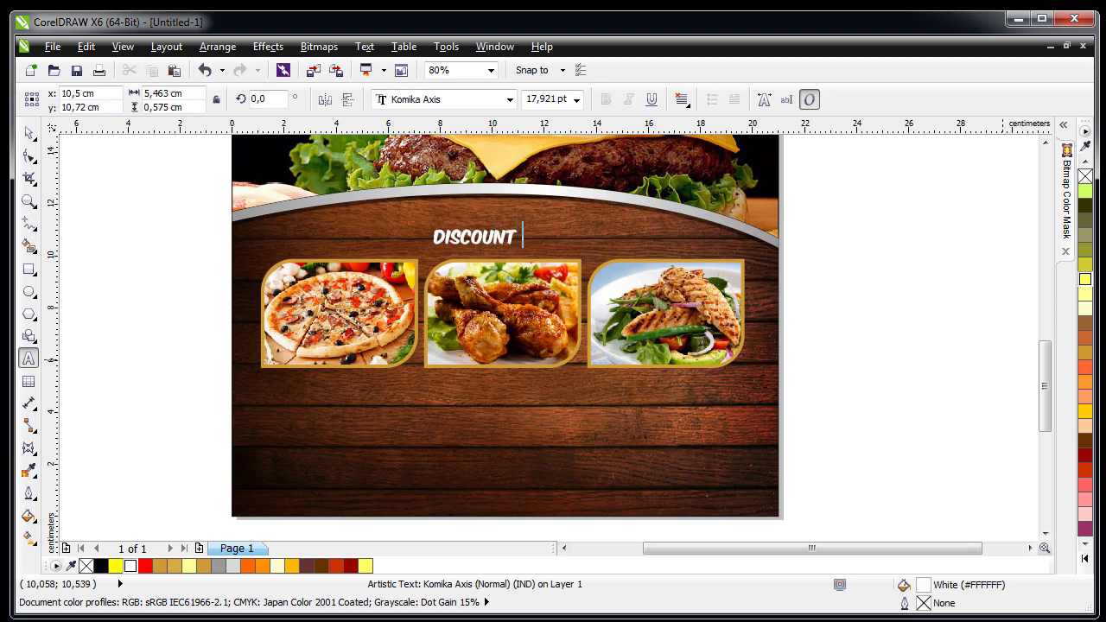
pyautogui.write('20%')
pyautogui.click(28, 132)
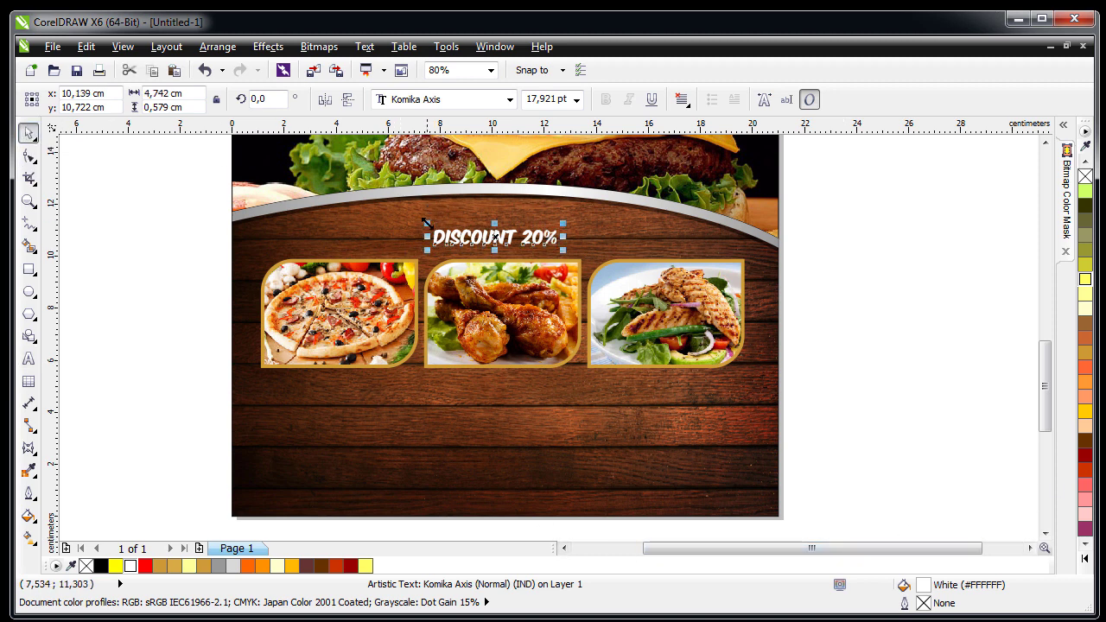
# - Scale the DISCOUNT 20% text up to about 6.7 cm wide and shift it up slightly above the photos
pyautogui.moveTo(426, 223); pyautogui.dragTo(399, 216)
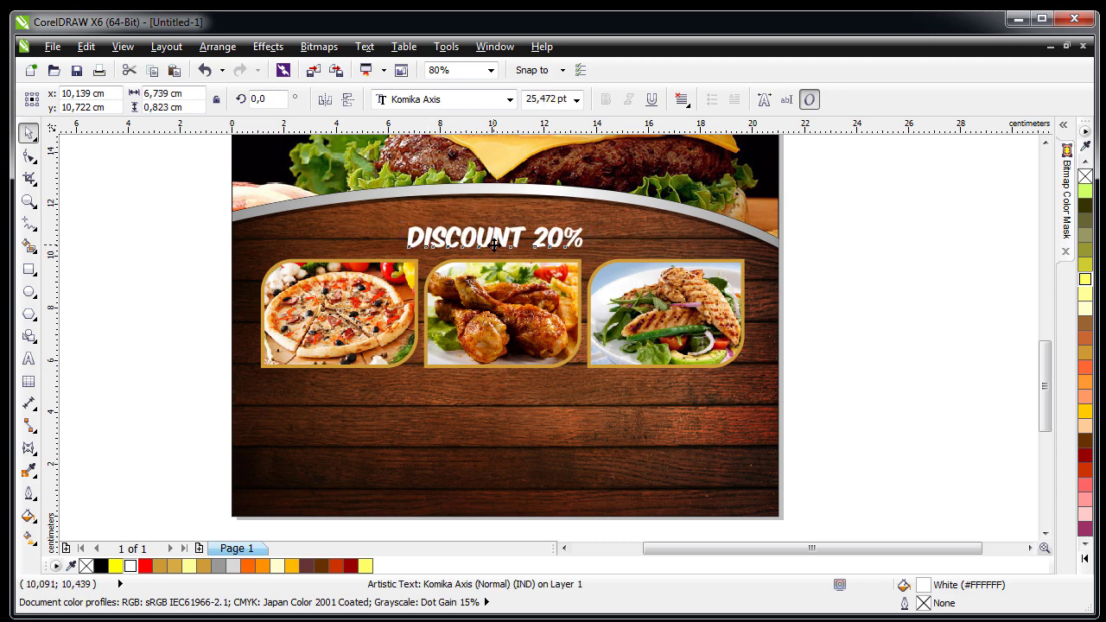
pyautogui.moveTo(493, 245); pyautogui.dragTo(494, 239)
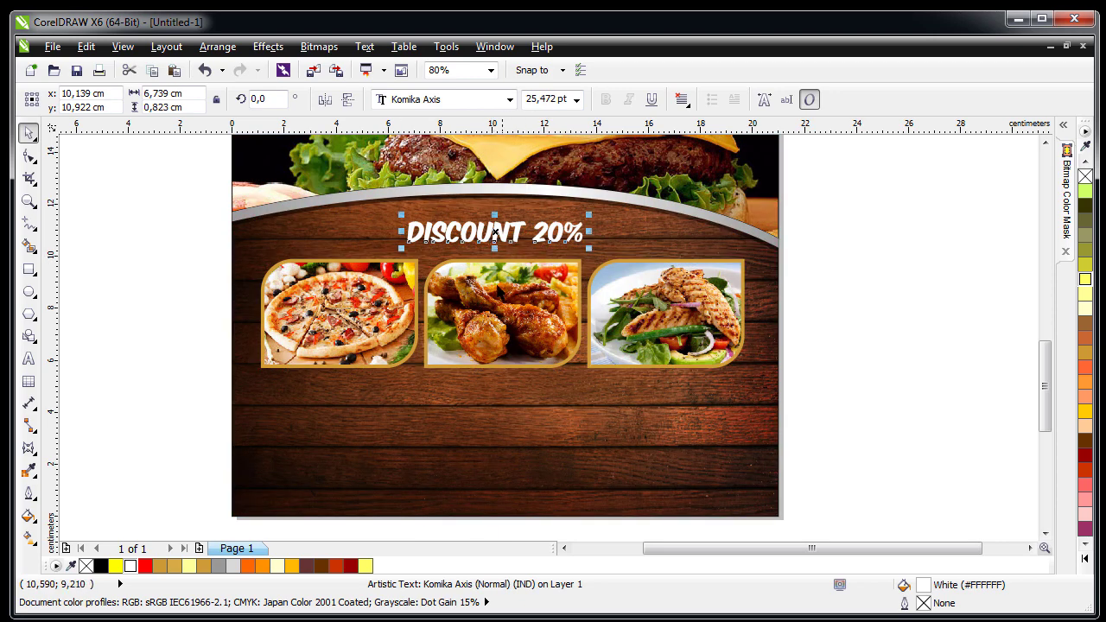
pyautogui.click(157, 378)
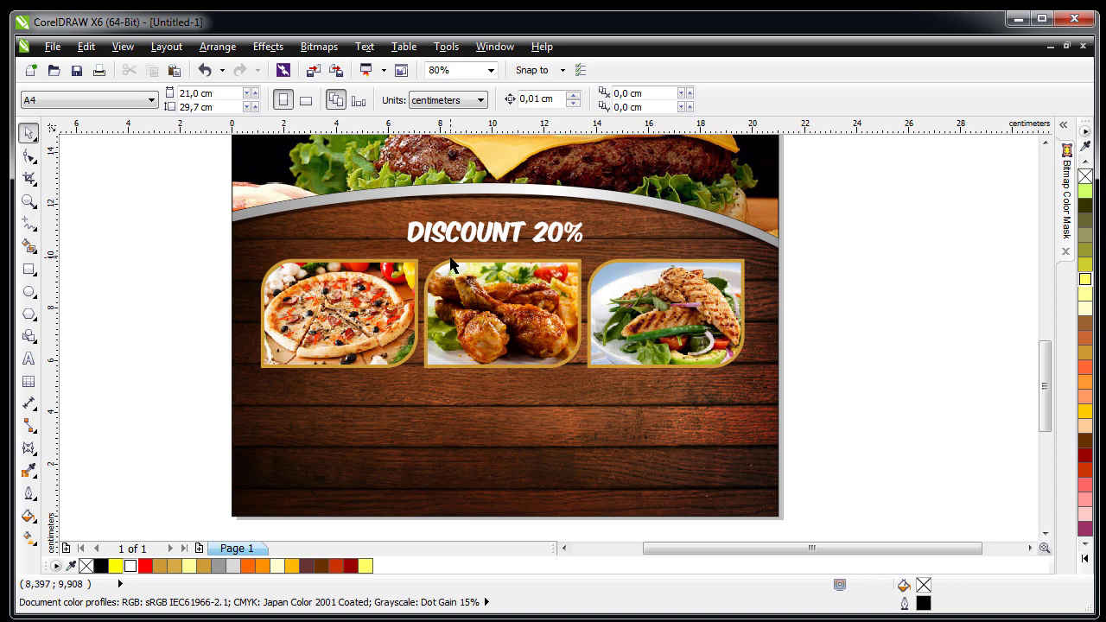
# - Duplicate the DISCOUNT 20% text below the pizza photo at about 5.7 cm wide, and reword the copy as centre-aligned SALAD
pyautogui.moveTo(474, 242); pyautogui.dragTo(313, 387)
pyautogui.moveTo(252, 403); pyautogui.dragTo(266, 400)
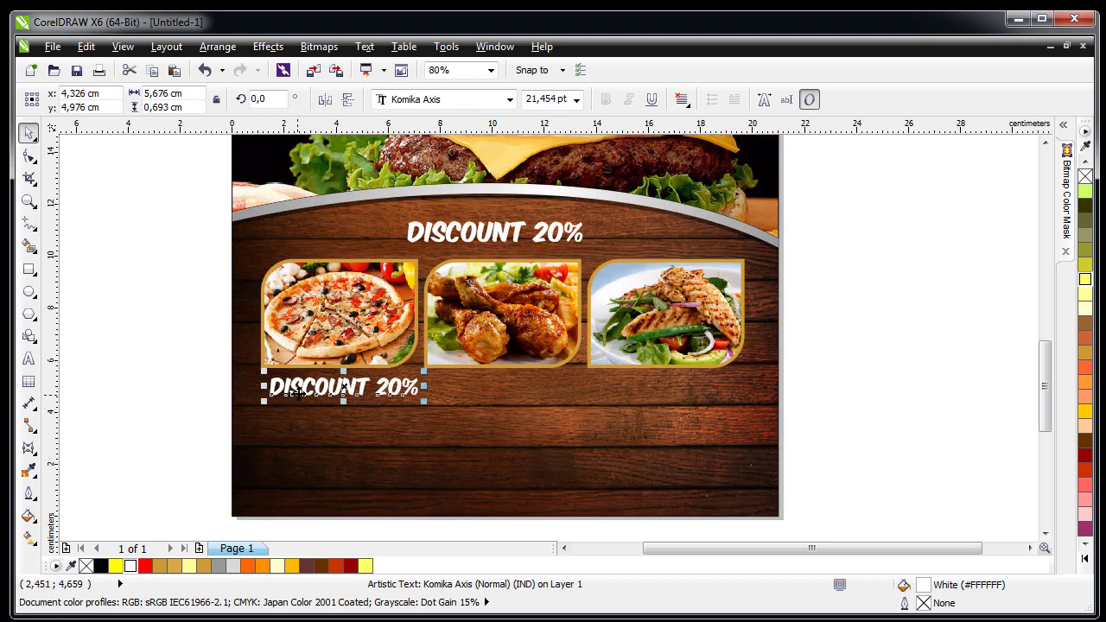
pyautogui.press('F8')
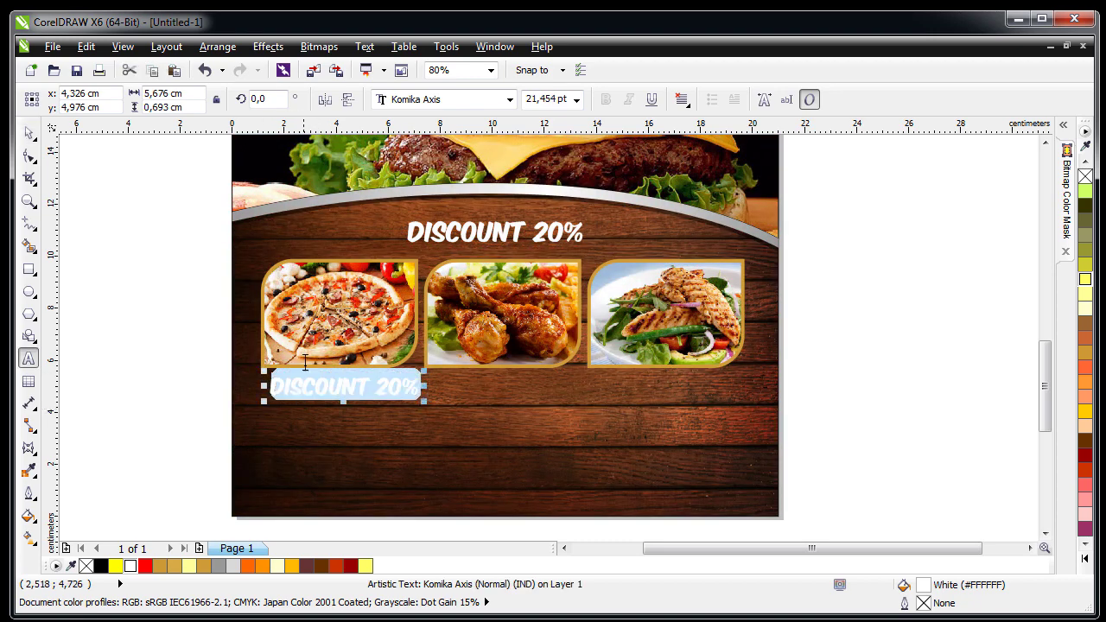
pyautogui.click(682, 100)
pyautogui.click(655, 158)
pyautogui.write('SALAD')
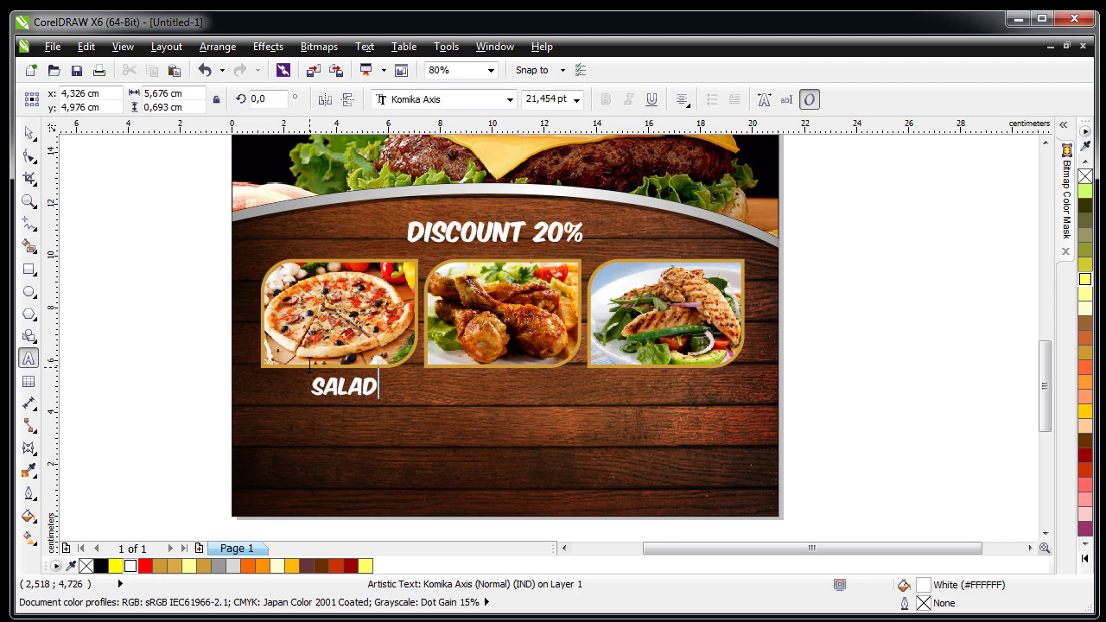
pyautogui.click(28, 132)
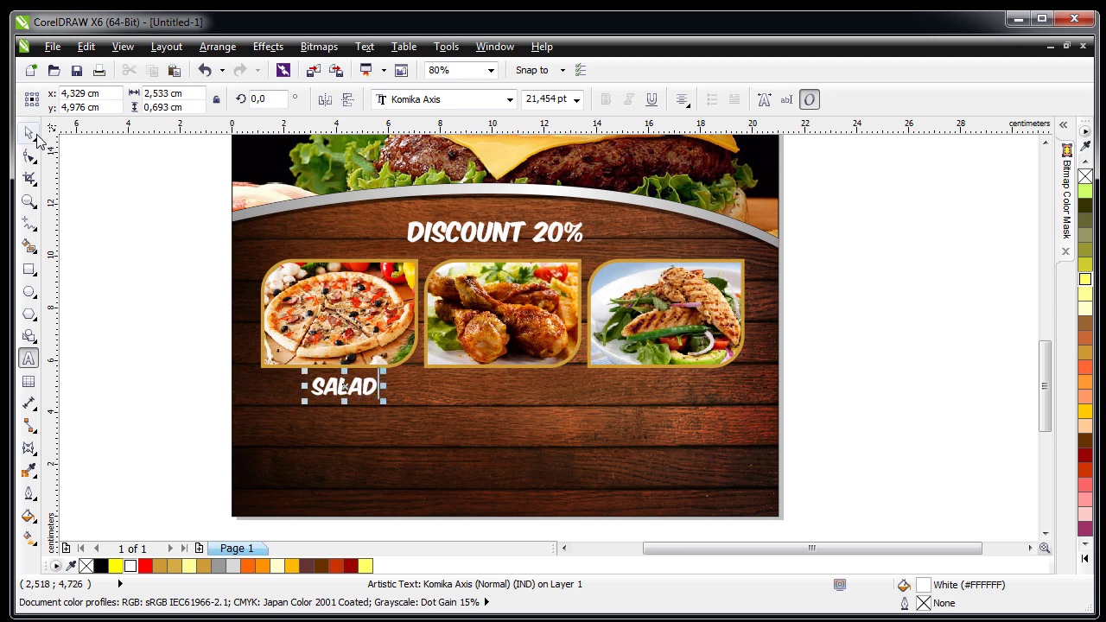
# - Copy the SALAD label under the chicken and salad photos at equal spacing, and reword the middle label as CHICKEN
pyautogui.moveTo(345, 387); pyautogui.dragTo(474, 391)
pyautogui.hotkey('ctrl', 'r')
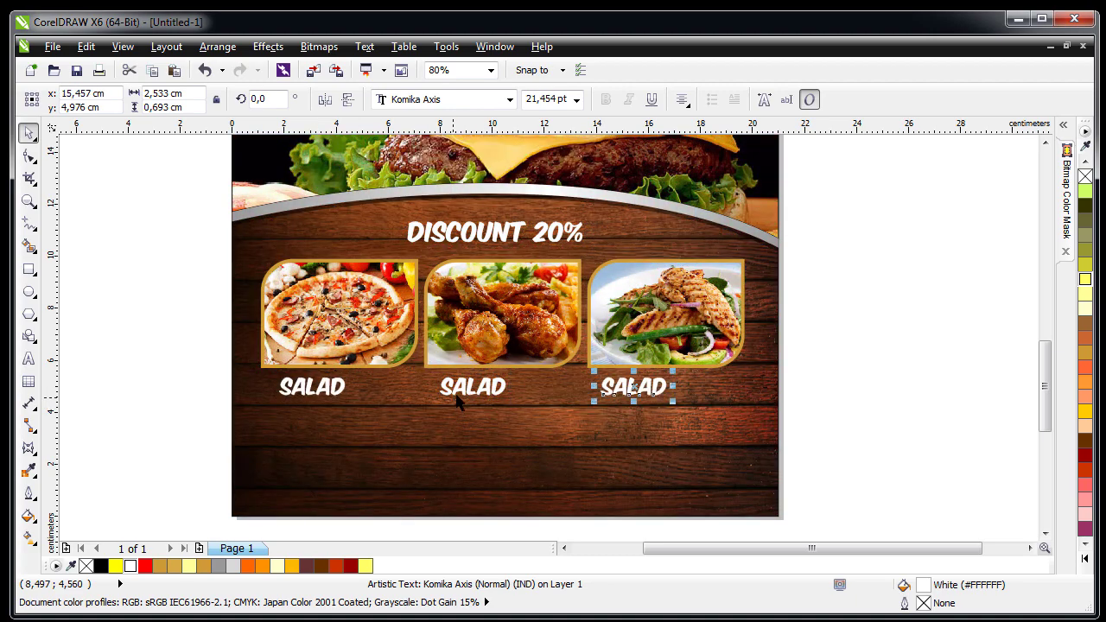
pyautogui.press('F8')
pyautogui.doubleClick(466, 387)
pyautogui.write('CH')
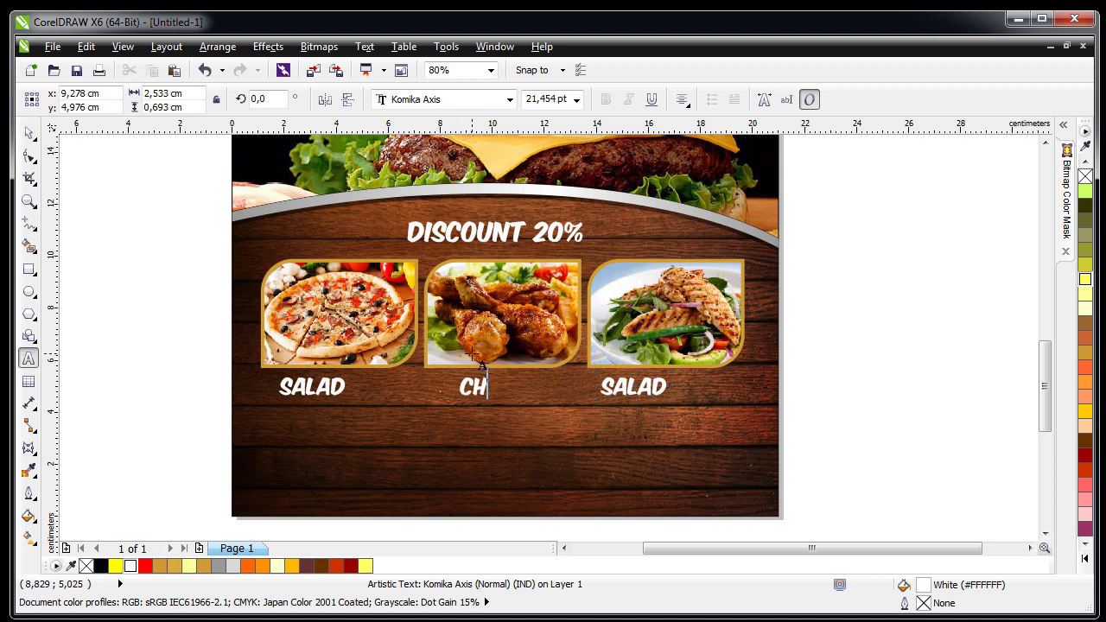
pyautogui.write('ICKEN')
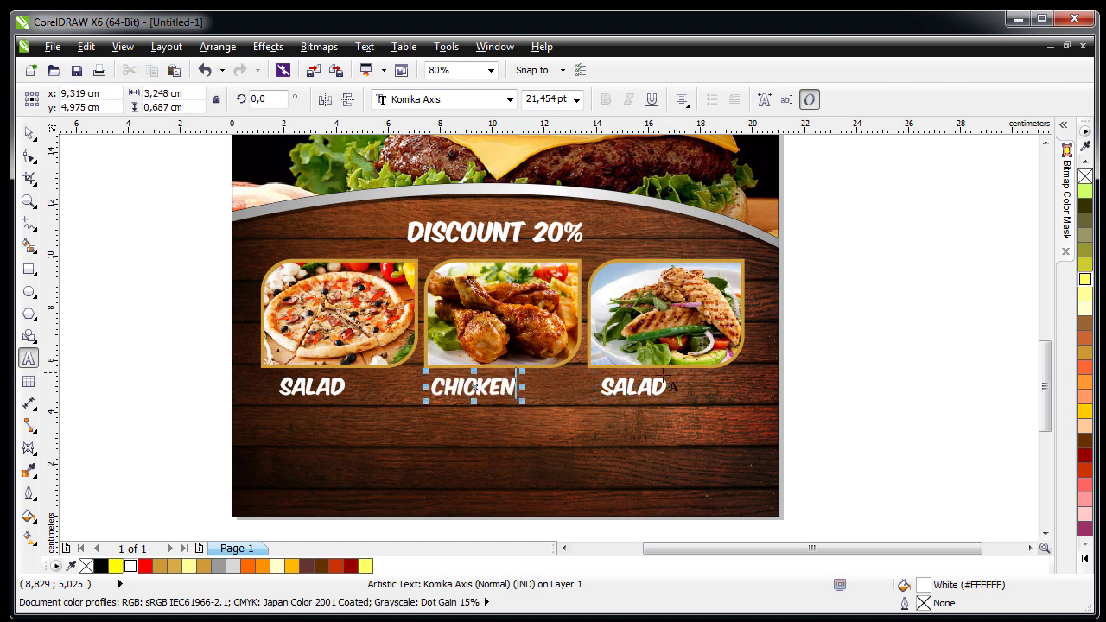
# - Reword the label under the pizza photo as PIZZA
pyautogui.click(653, 382)
pyautogui.doubleClick(653, 382)
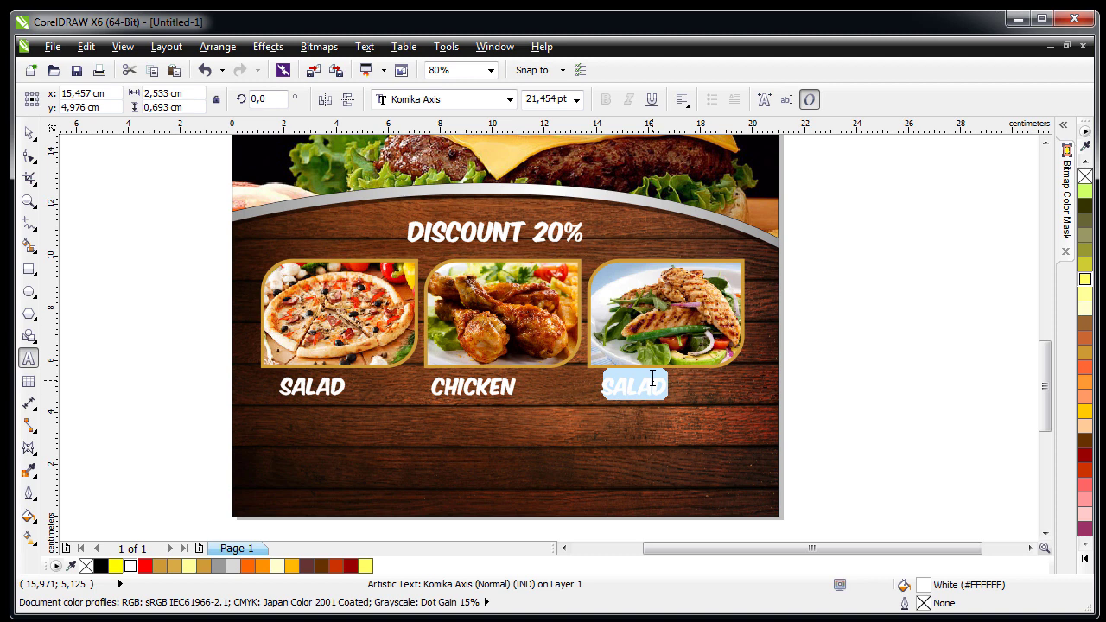
pyautogui.click(331, 388)
pyautogui.doubleClick(331, 388)
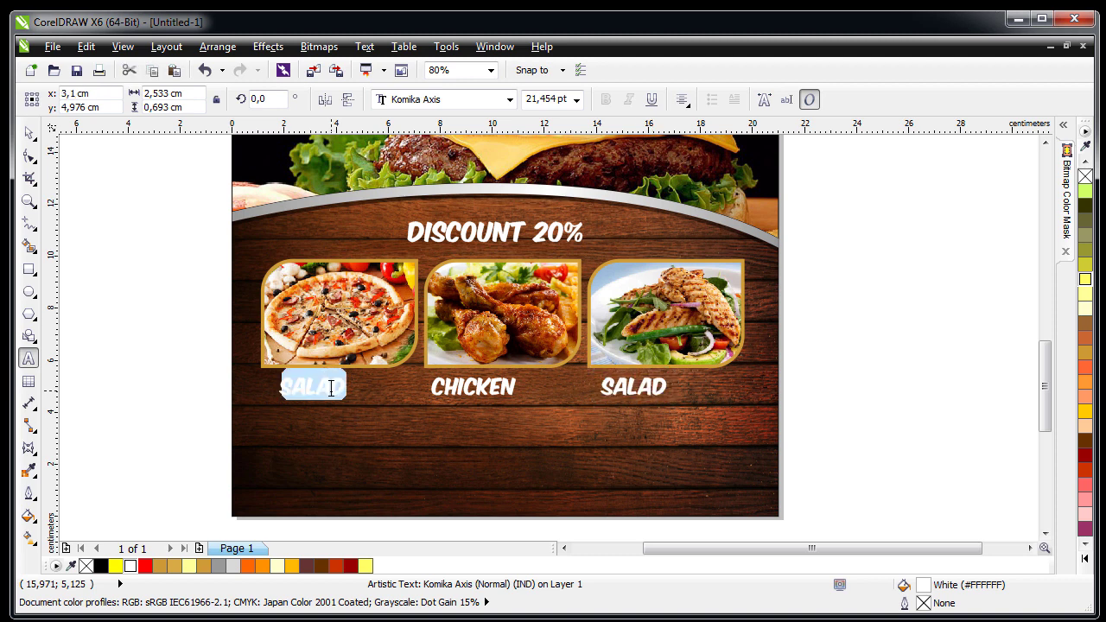
pyautogui.write('PI')
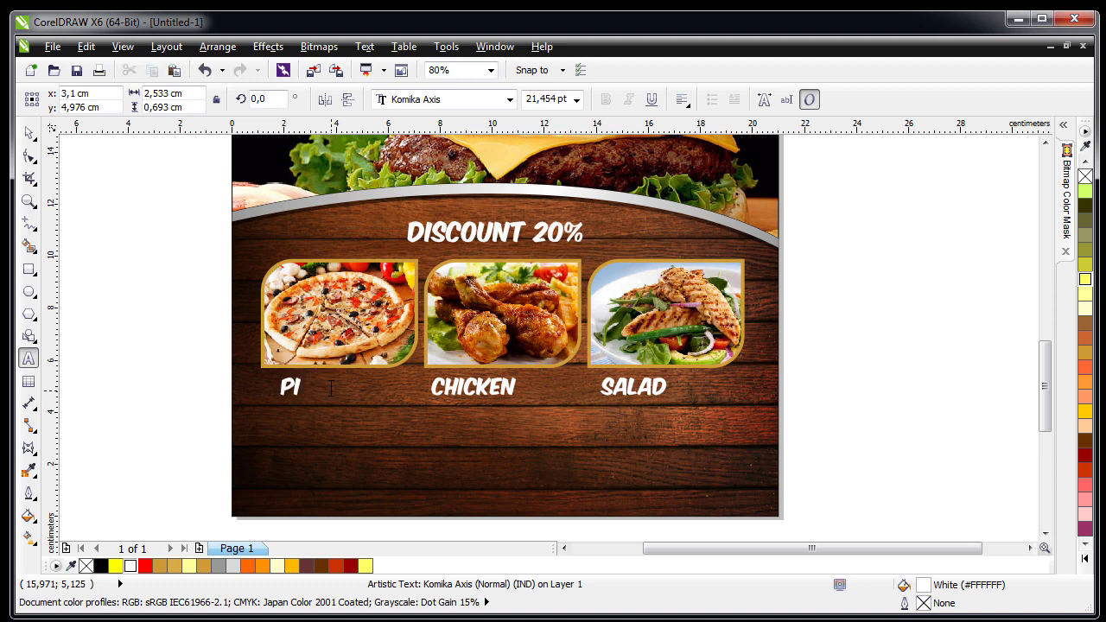
pyautogui.write('ZZA')
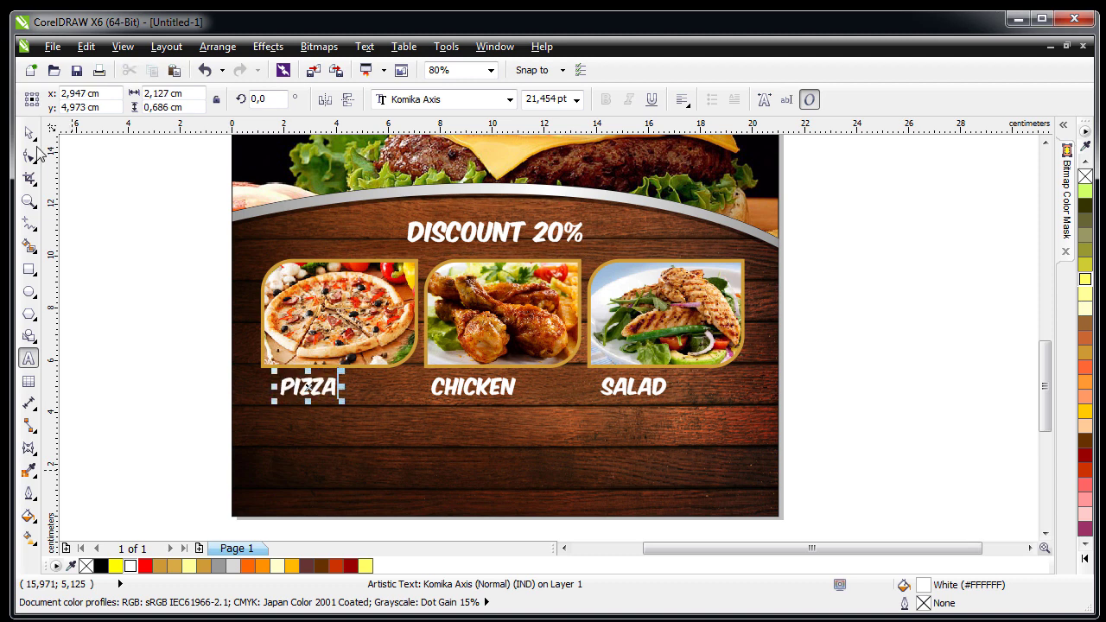
pyautogui.click(29, 132)
pyautogui.click(134, 223)
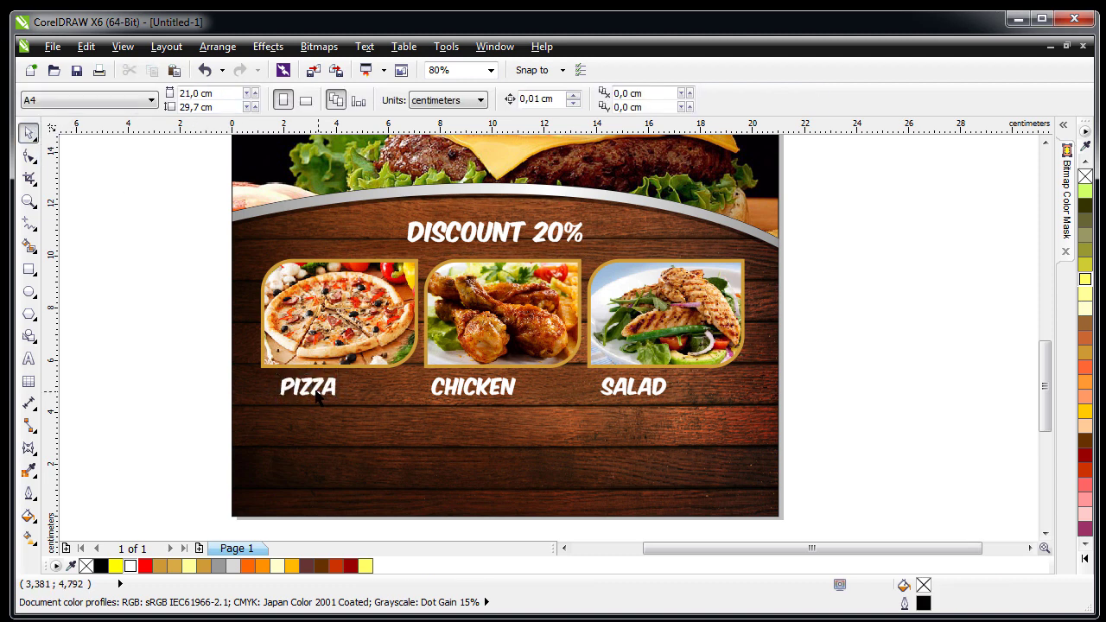
# - Duplicate the PIZZA label to the right beside the original and reword the copy as the price $15
pyautogui.moveTo(317, 393); pyautogui.dragTo(381, 389)
pyautogui.doubleClick(380, 388)
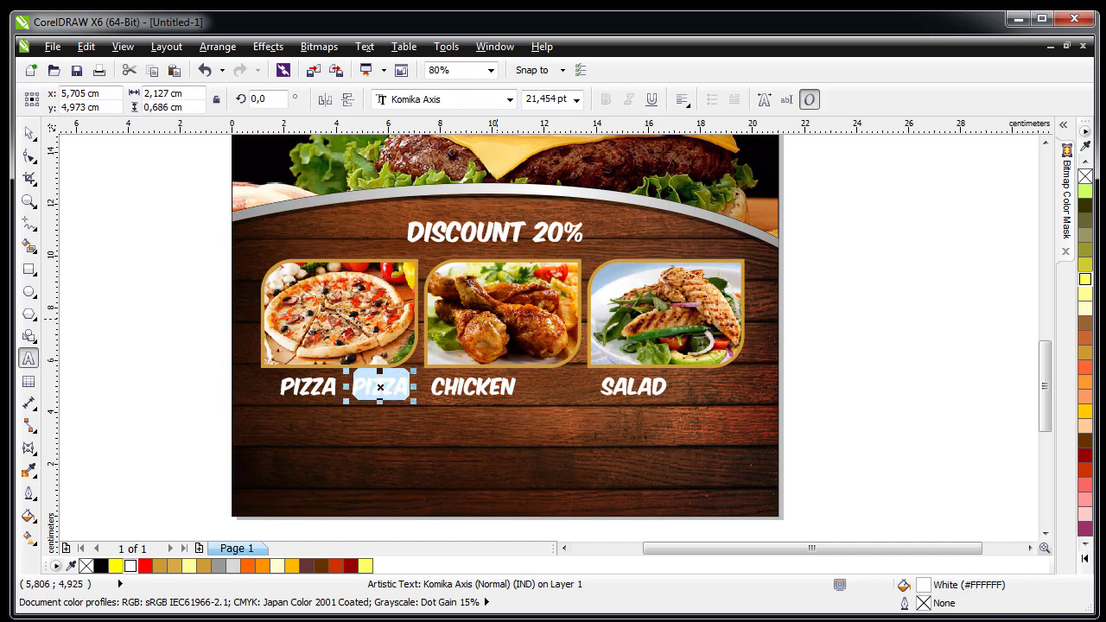
pyautogui.write('15')
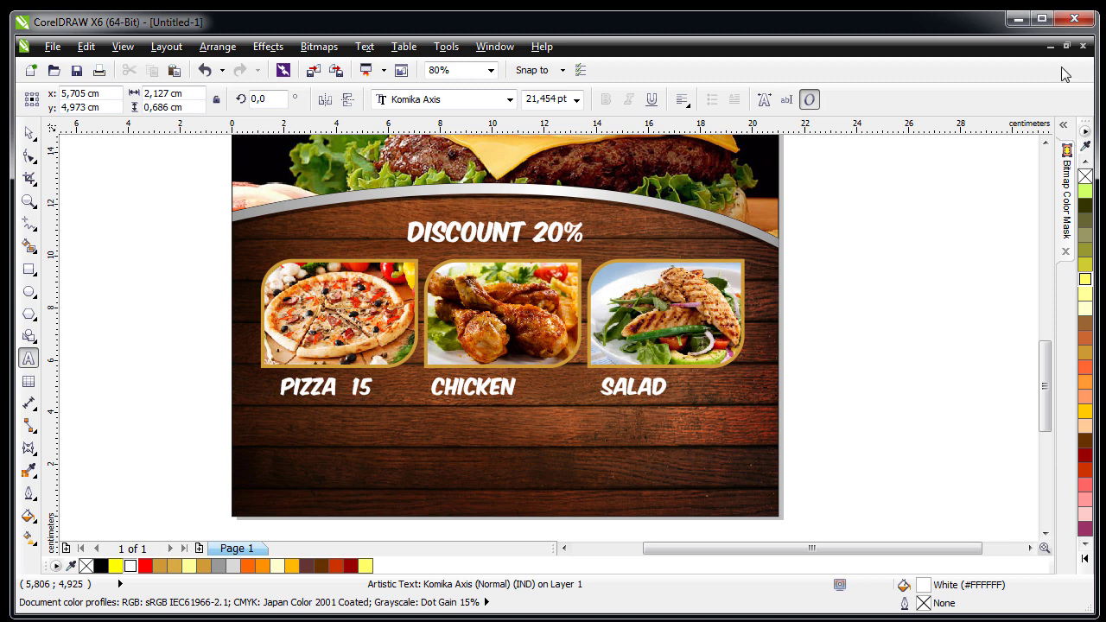
pyautogui.click(352, 388)
pyautogui.write('$')
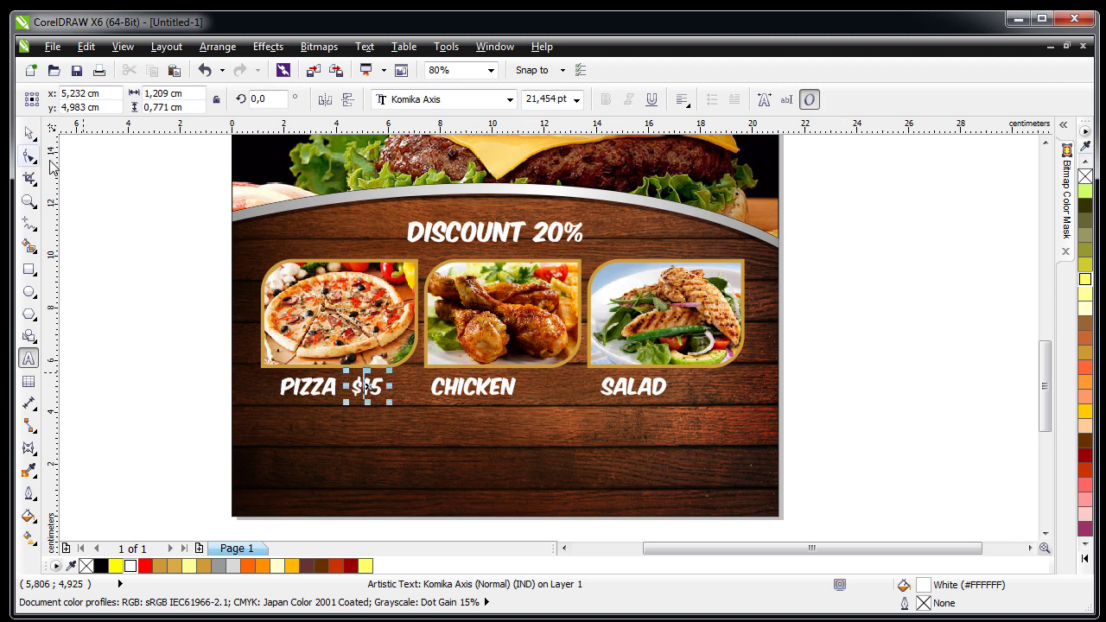
pyautogui.click(28, 132)
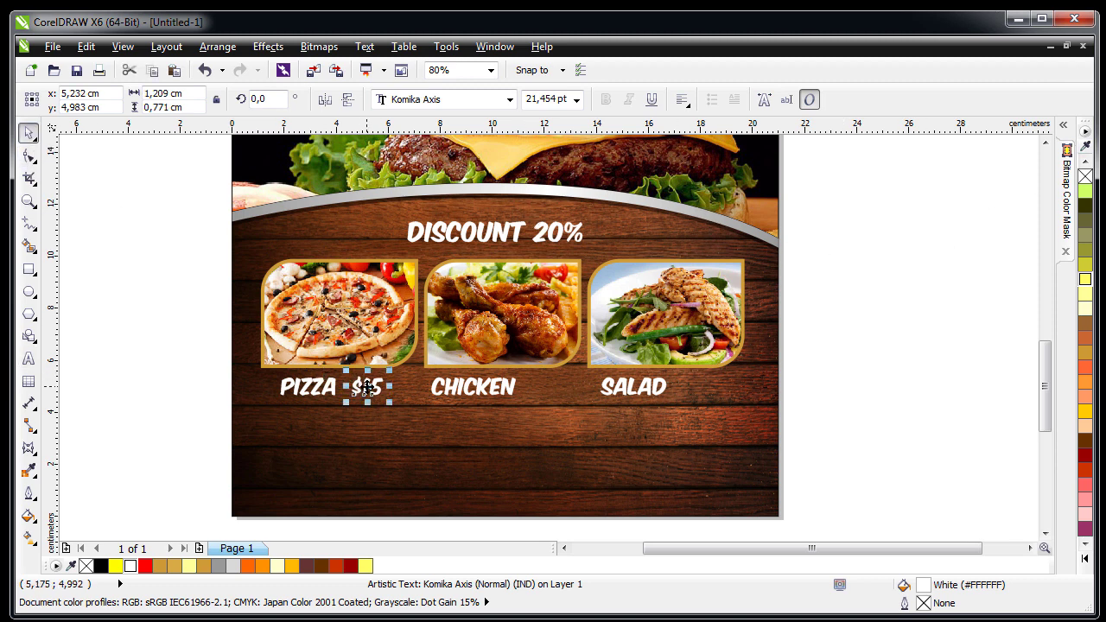
# - Duplicate the $15 price beside the CHICKEN and SALAD labels at equal spacing
pyautogui.moveTo(366, 388); pyautogui.dragTo(552, 388)
pyautogui.rightClick(552, 388)
pyautogui.hotkey('ctrl', 'r')
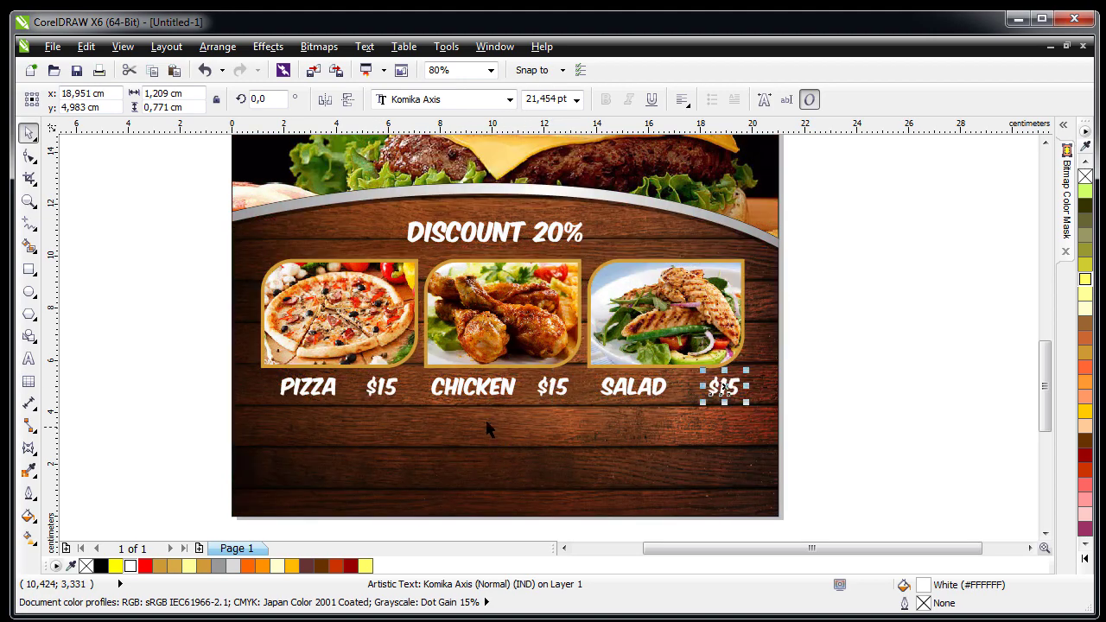
pyautogui.press('Escape')
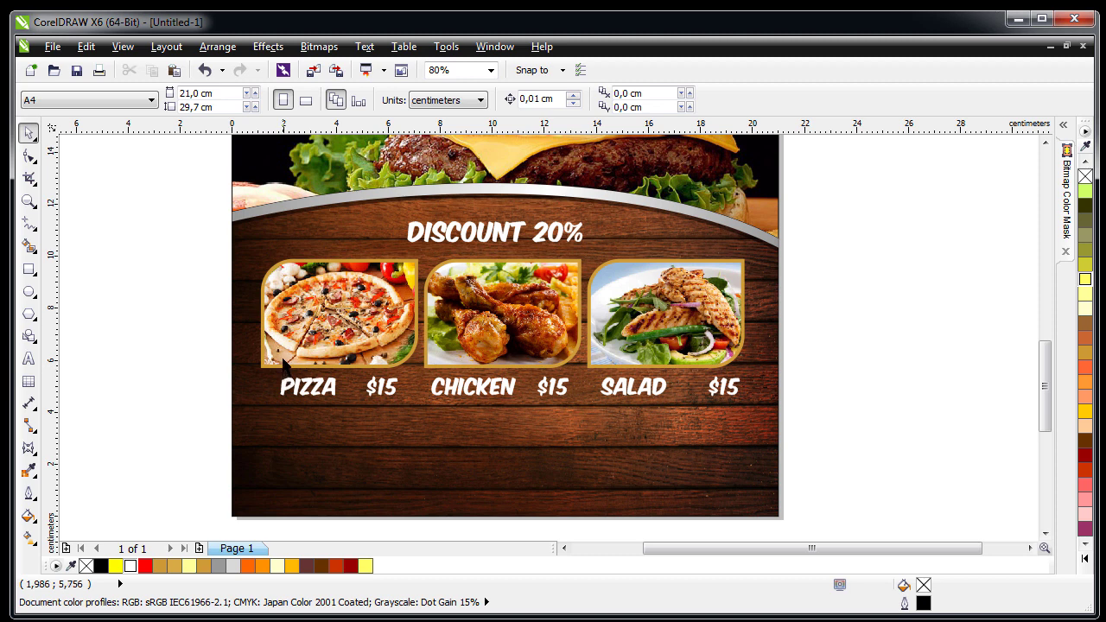
# - Recolour the three $15 prices under the food photos light yellow
pyautogui.click(388, 408)
pyautogui.click(382, 390)
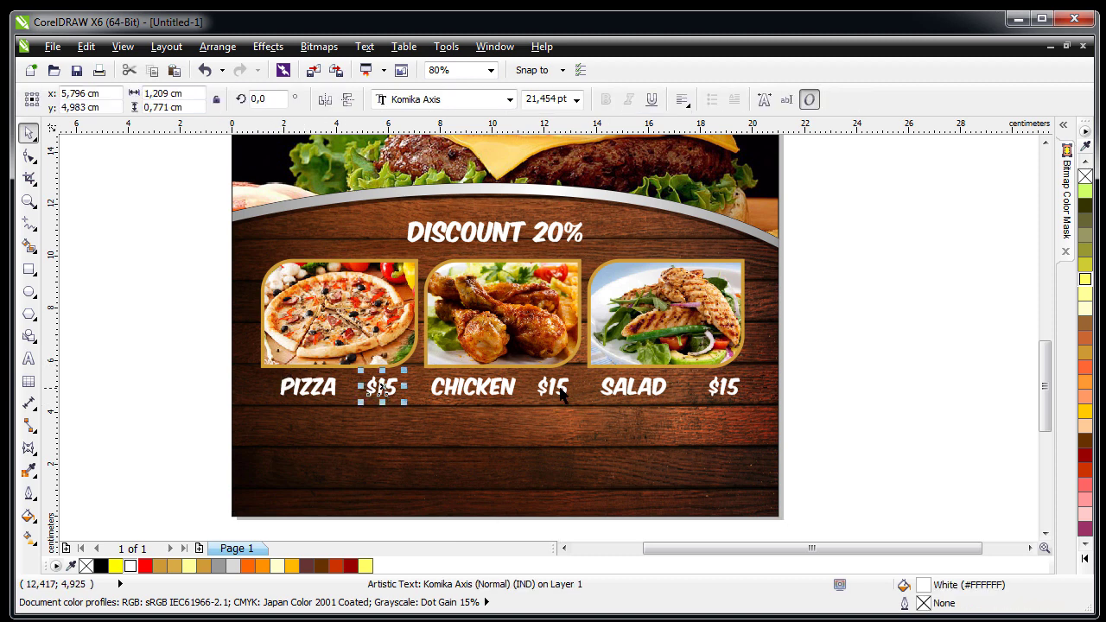
pyautogui.keyDown('shift'); pyautogui.click(560, 390); pyautogui.keyUp('shift')
pyautogui.keyDown('shift'); pyautogui.click(728, 395); pyautogui.keyUp('shift')
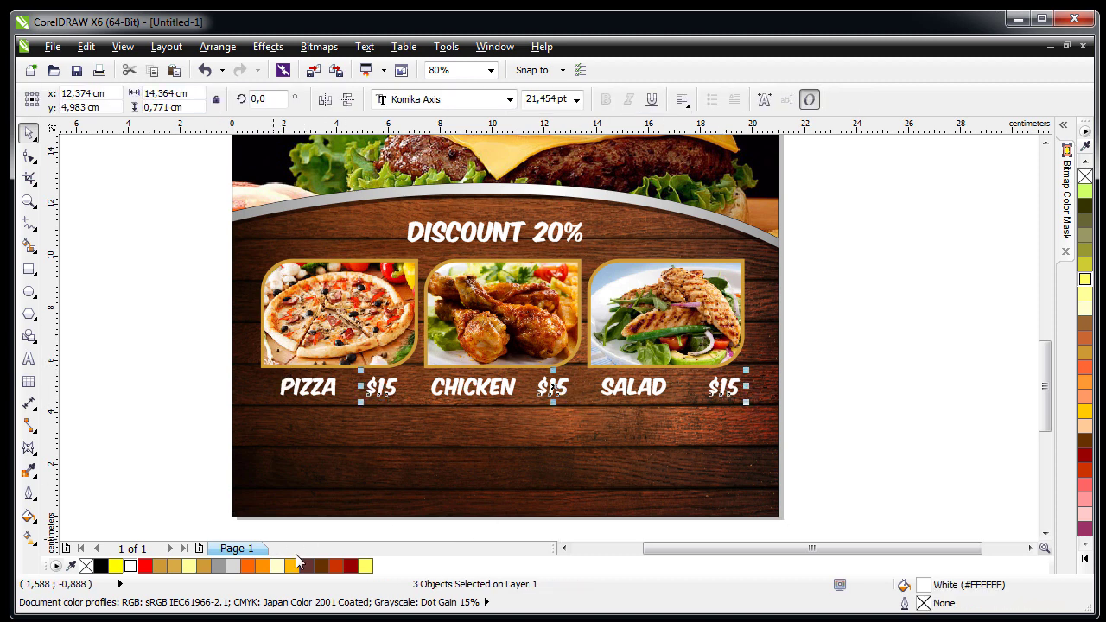
pyautogui.click(365, 566)
pyautogui.click(316, 531)
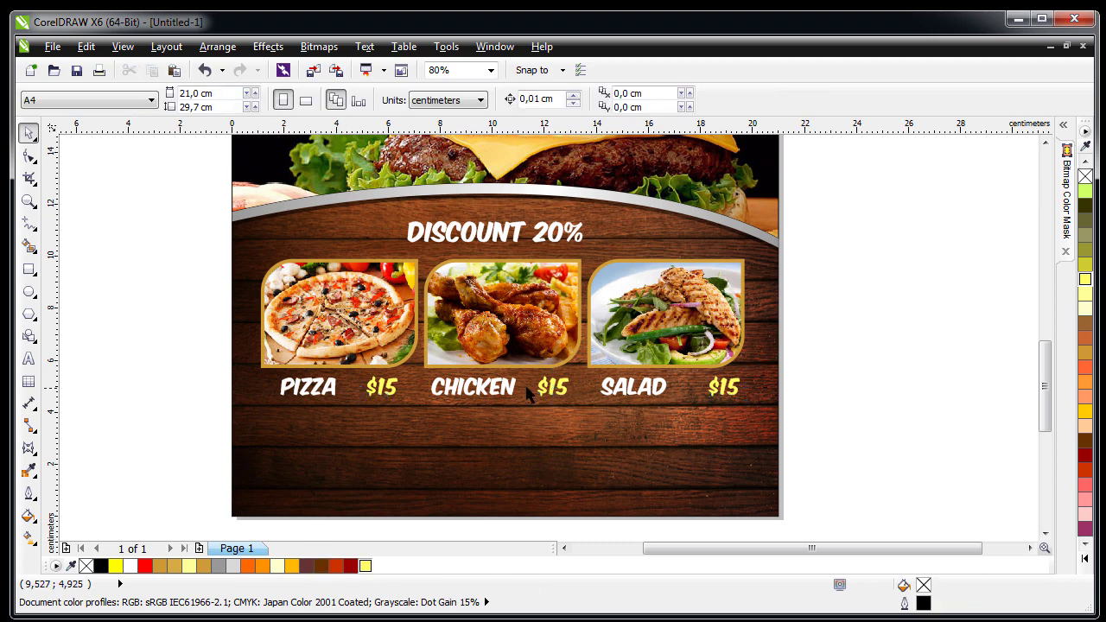
# - Duplicate the phone number under DELIVERY ORDER onto the wood area below the food names and prices
pyautogui.hotkey('shift', 'F4')
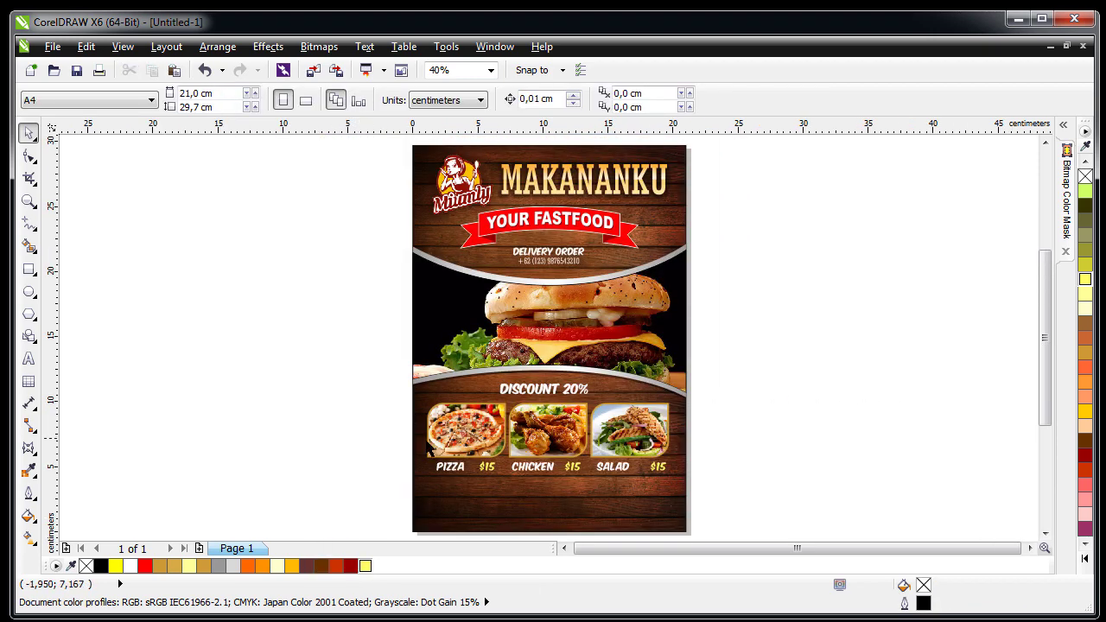
pyautogui.scroll(2, 589, 508)
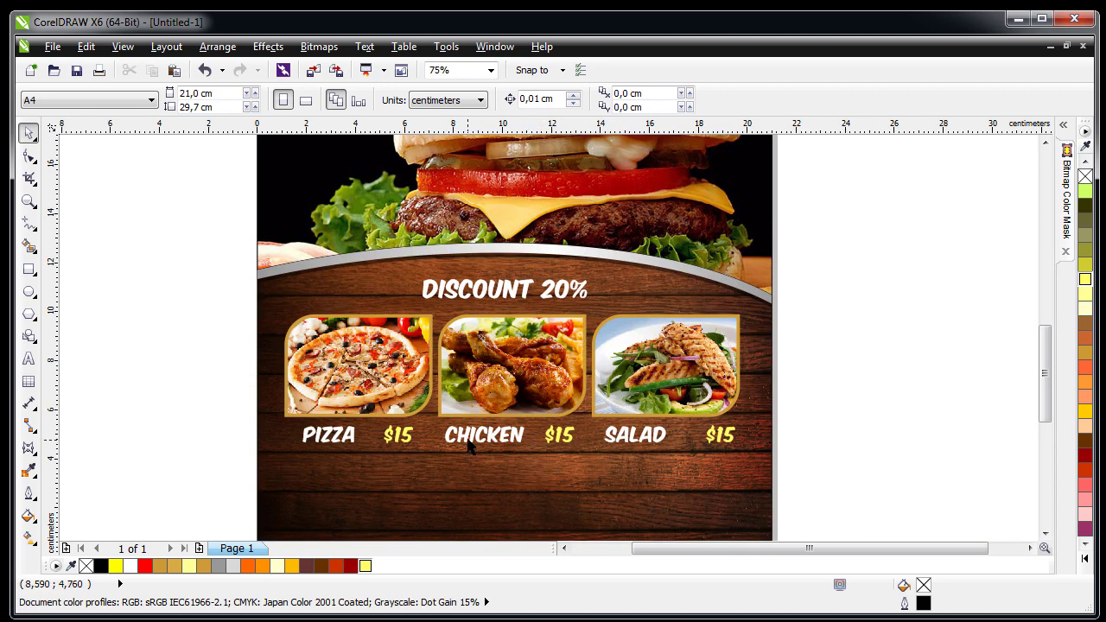
pyautogui.hotkey('shift', 'F4')
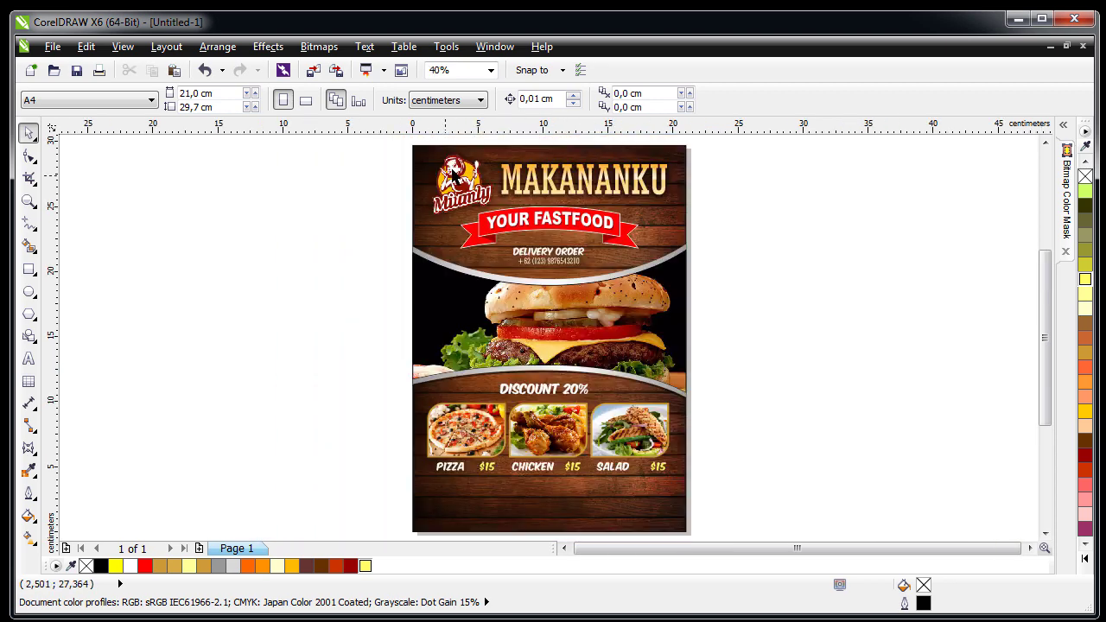
pyautogui.click(544, 264)
pyautogui.moveTo(551, 501); pyautogui.dragTo(548, 525)
pyautogui.scroll(2, 545, 529)
pyautogui.scroll(-1, 536, 523)
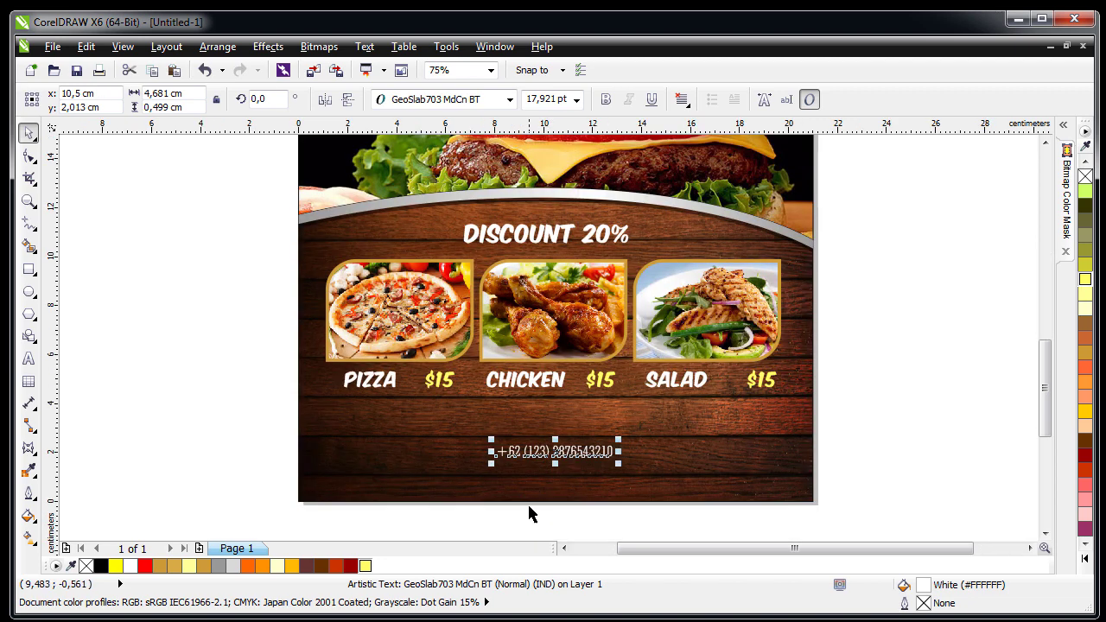
# - Reword the copied phone number near the flyer's lower edge as YOUR DOMAIN.COM
pyautogui.scroll(2, 535, 492)
pyautogui.press('F10')
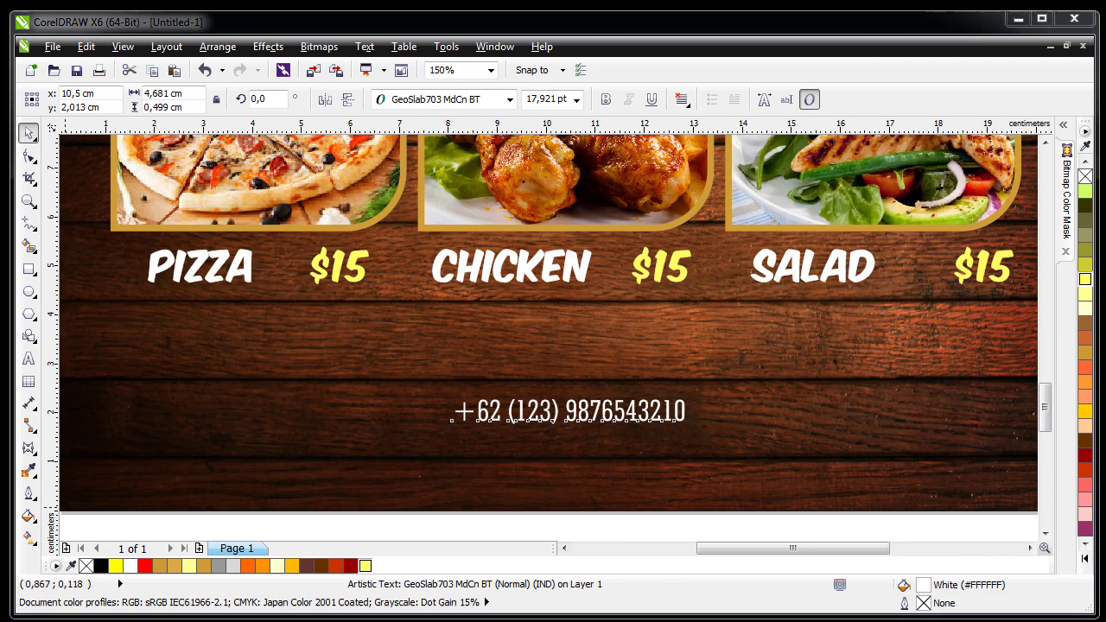
pyautogui.press('space')
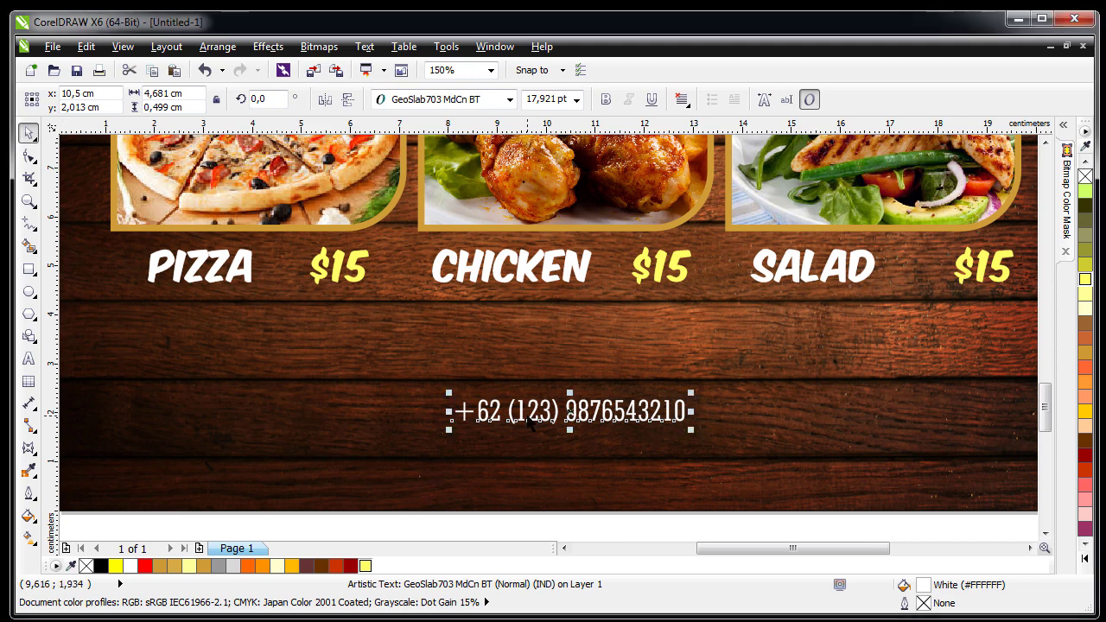
pyautogui.click(511, 419)
pyautogui.doubleClick(510, 398)
pyautogui.hotkey('ctrl', 'a')
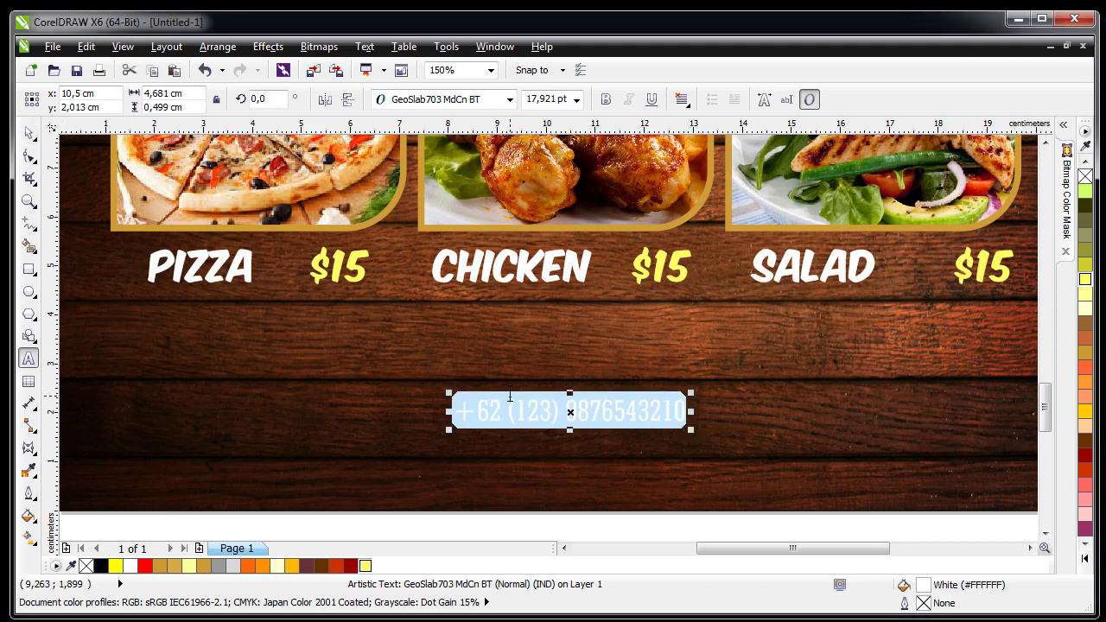
pyautogui.write('Y')
pyautogui.hotkey('ctrl', 'z')
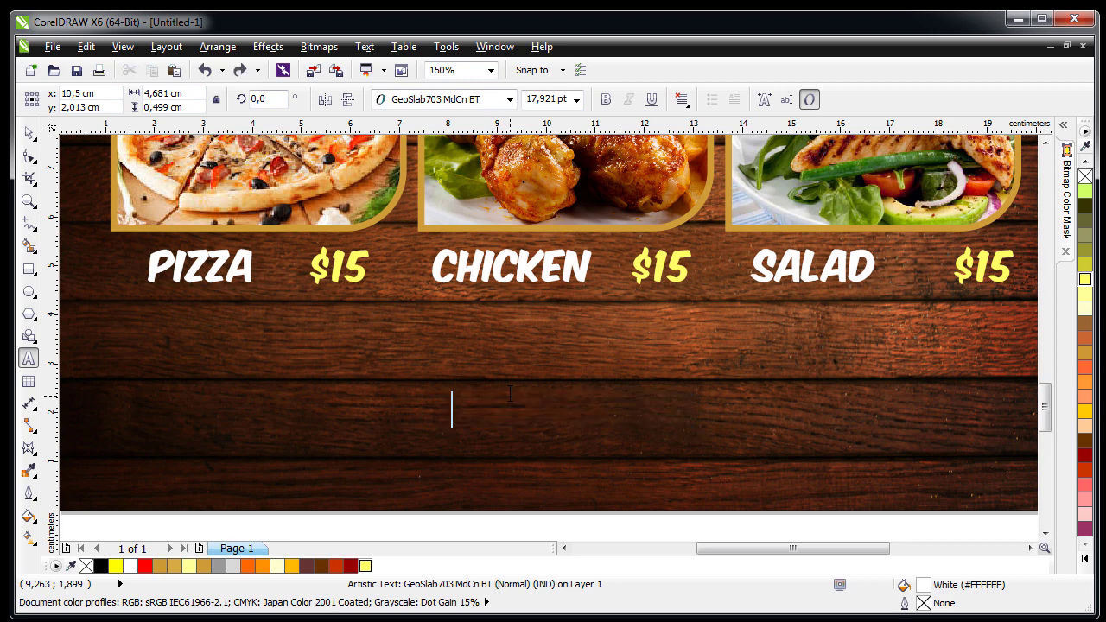
pyautogui.press('BackSpace')
pyautogui.write('Y')
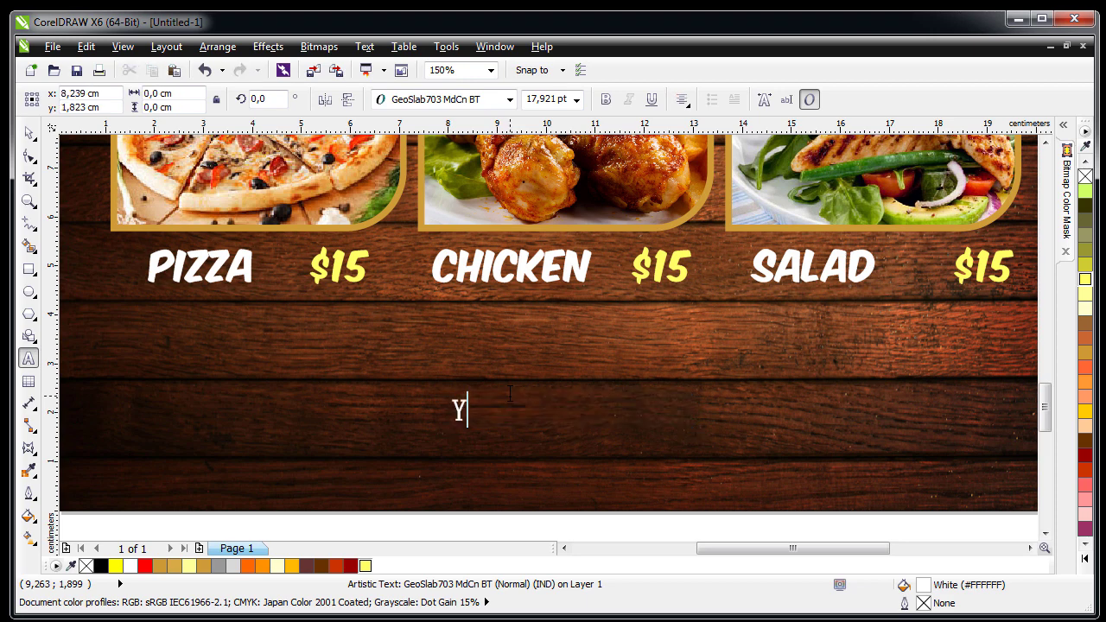
pyautogui.write('OUR D')
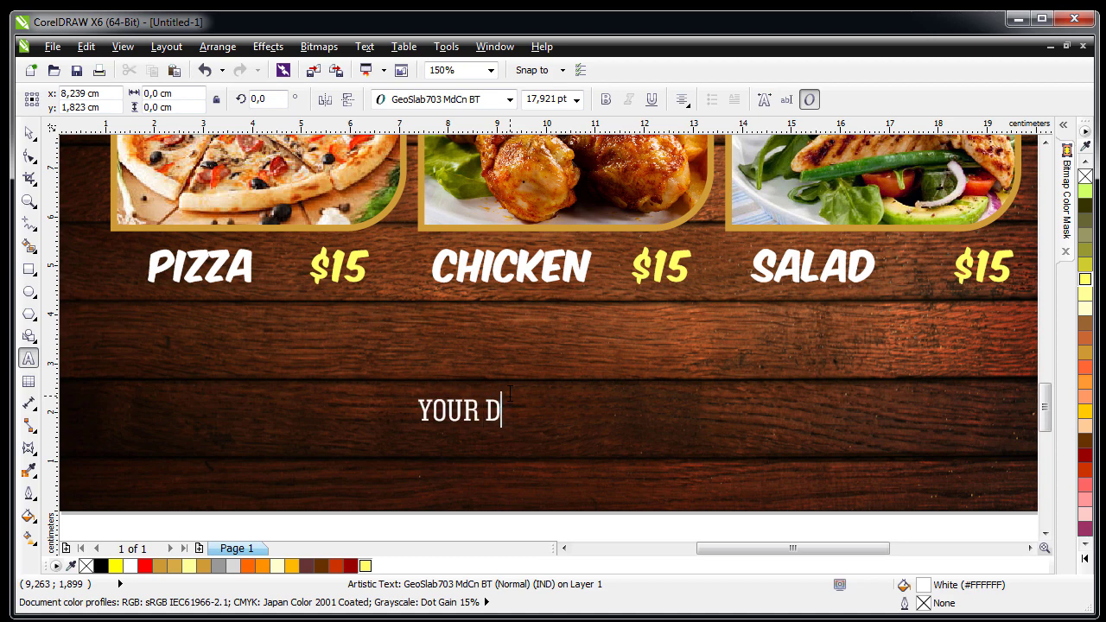
pyautogui.write('EO')
pyautogui.press('BackSpace')
pyautogui.press('BackSpace')
pyautogui.press('BackSpace')
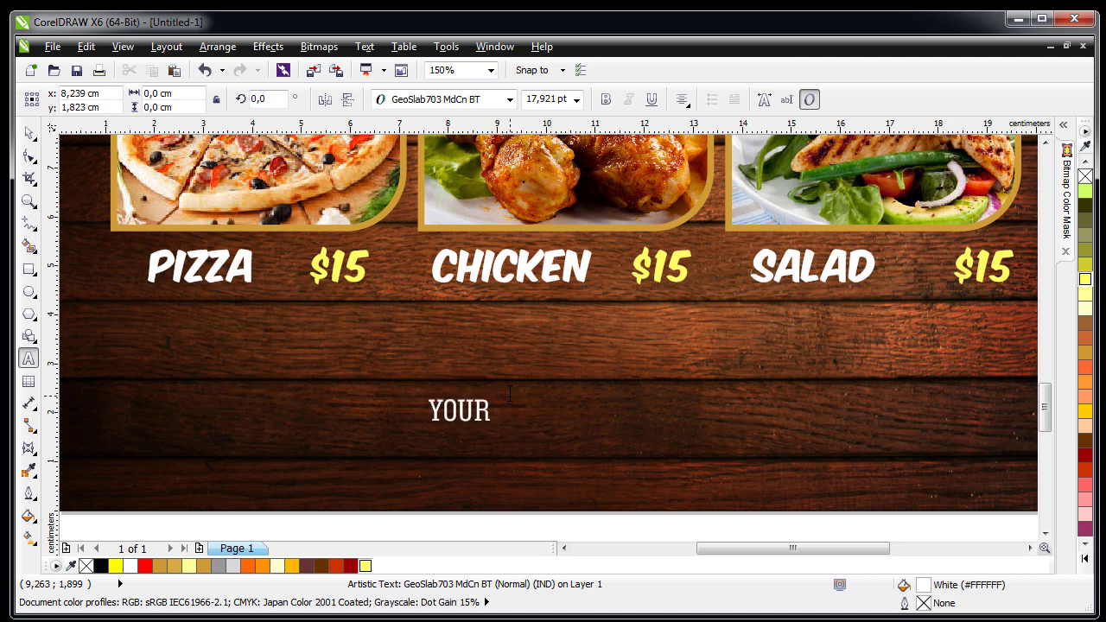
pyautogui.write('DOMAIN')
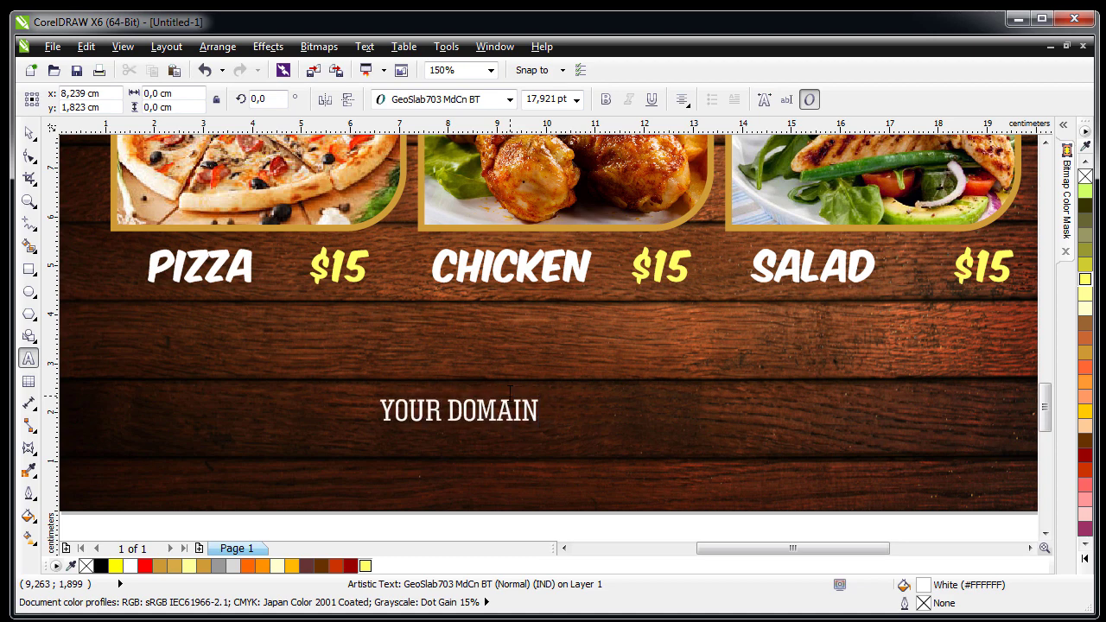
pyautogui.write('.COM')
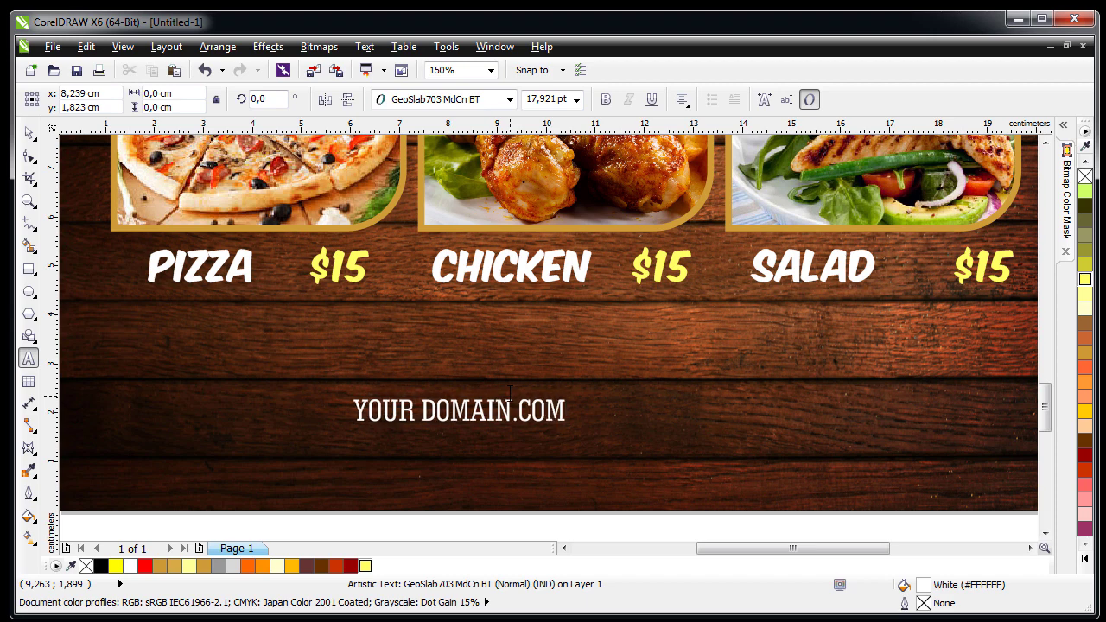
# - Centre the YOUR DOMAIN.COM text horizontally on the wooden background
pyautogui.click(28, 133)
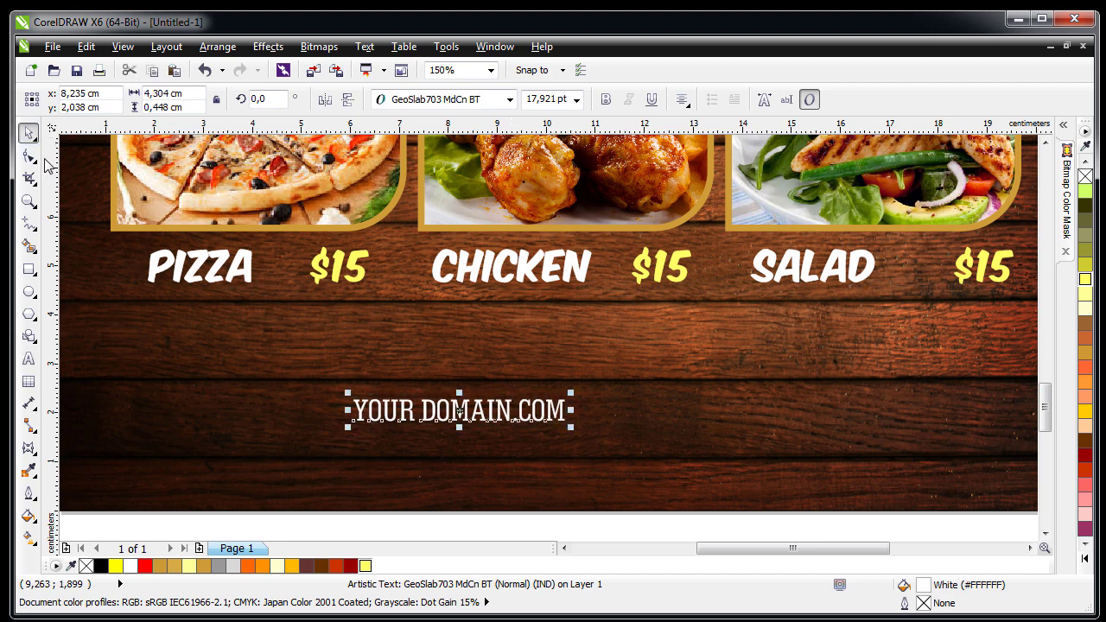
pyautogui.keyDown('shift'); pyautogui.click(216, 373); pyautogui.keyUp('shift')
pyautogui.press('c')
pyautogui.press('Escape')
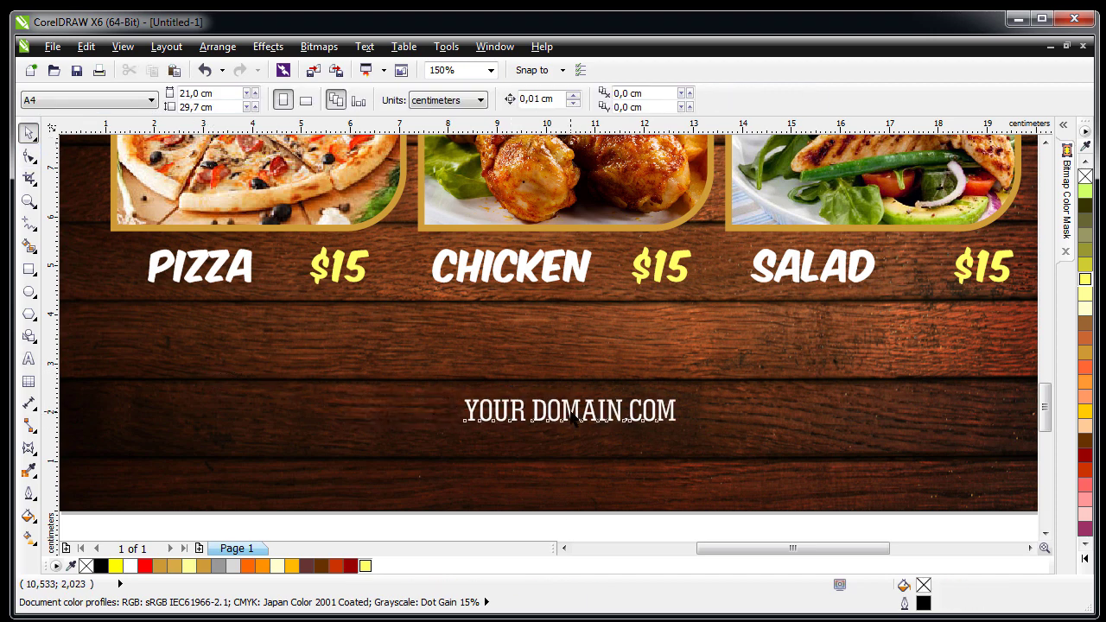
# - Duplicate the YOUR DOMAIN.COM text directly below the original
pyautogui.click(570, 411)
pyautogui.moveTo(570, 412); pyautogui.dragTo(570, 450)
pyautogui.rightClick(571, 449)
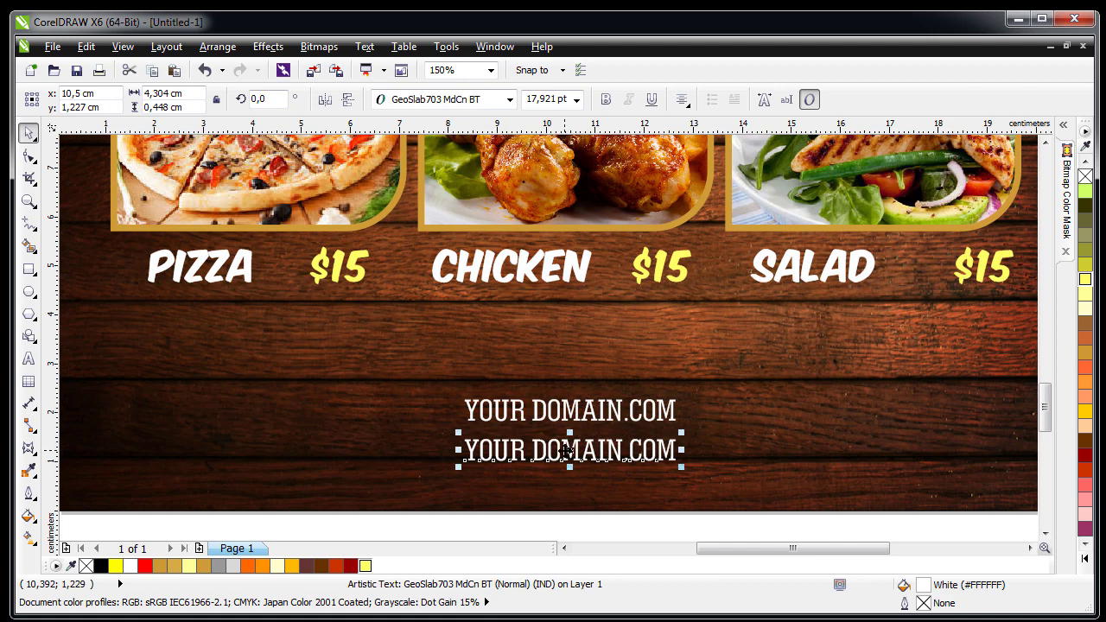
# - Reword the lower YOUR DOMAIN.COM copy as instagram.com/yourname in lowercase
pyautogui.doubleClick(566, 448)
pyautogui.hotkey('ctrl', 'a')
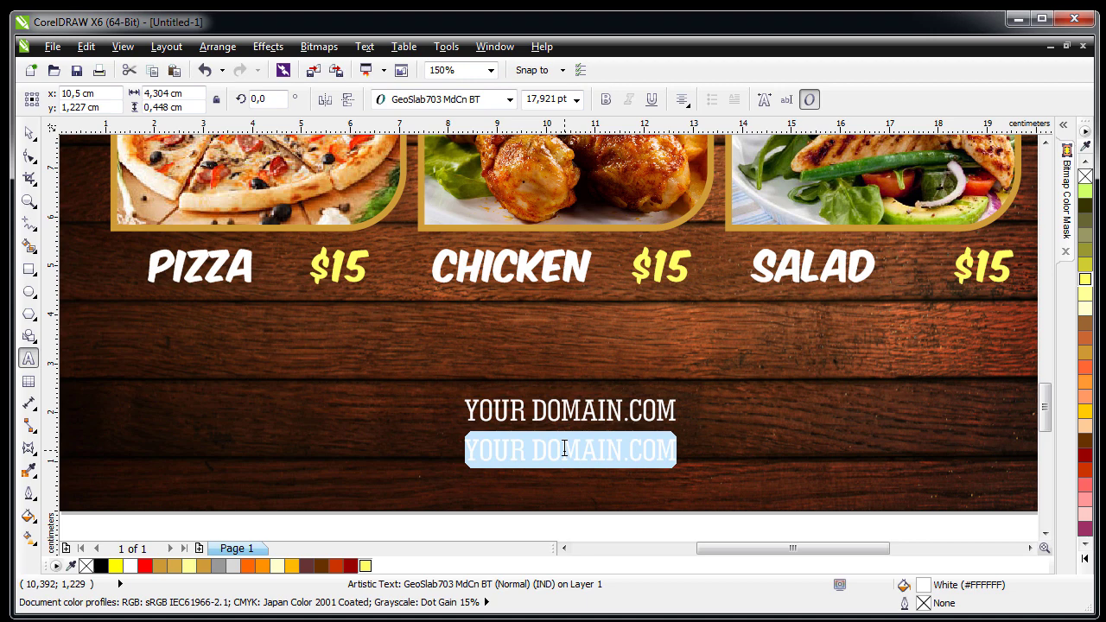
pyautogui.write('FACE')
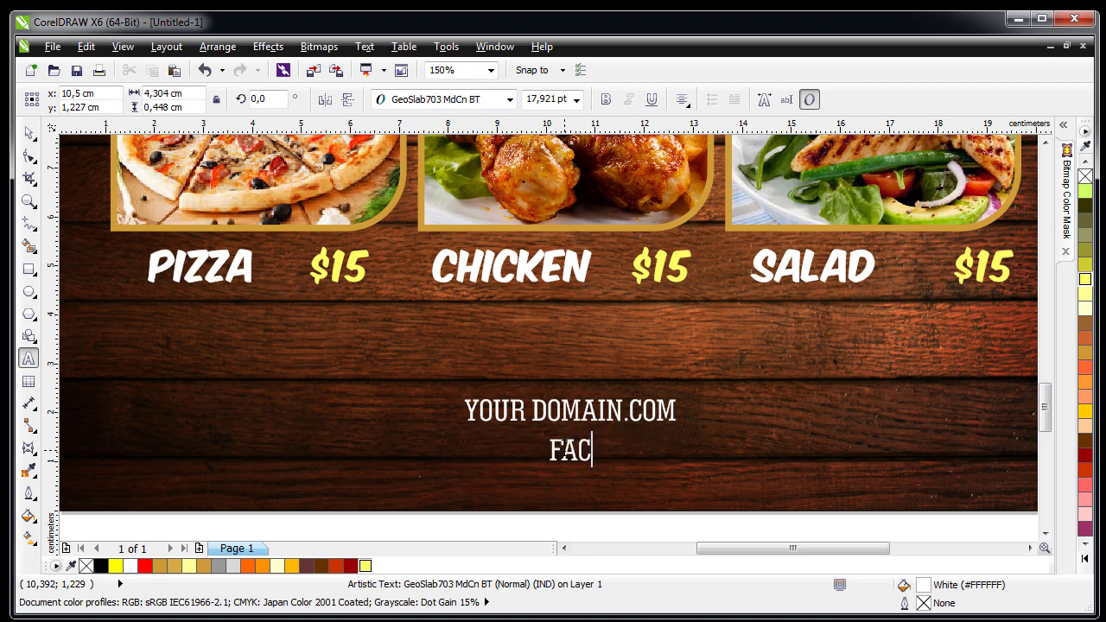
pyautogui.press('BackSpace')
pyautogui.press('BackSpace')
pyautogui.press('BackSpace')
pyautogui.press('BackSpace')
pyautogui.write('instagra')
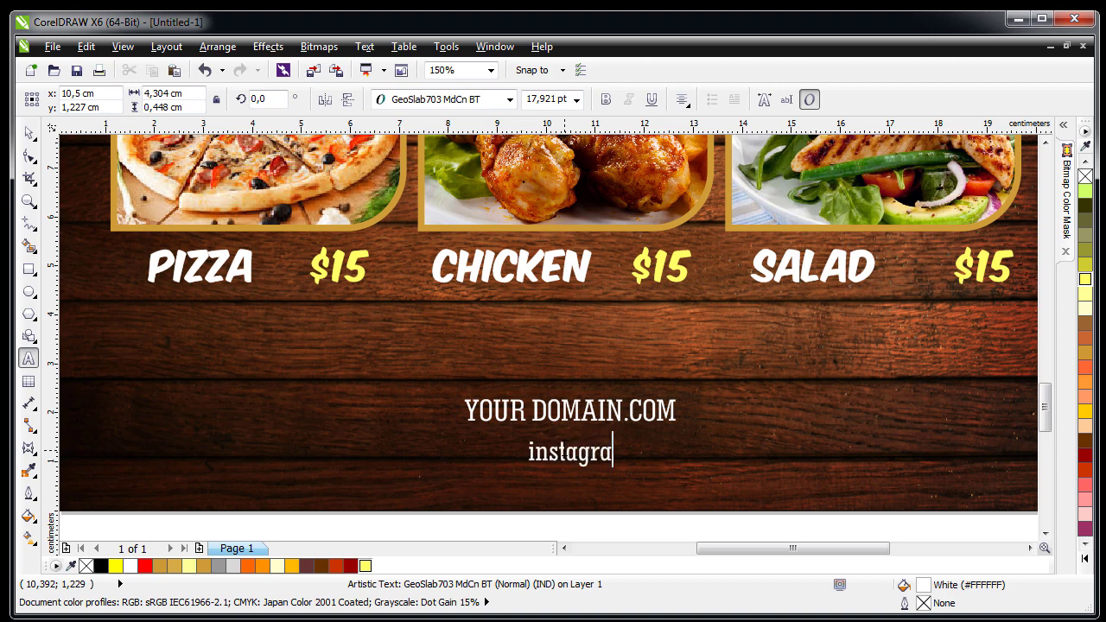
pyautogui.write('m.com/')
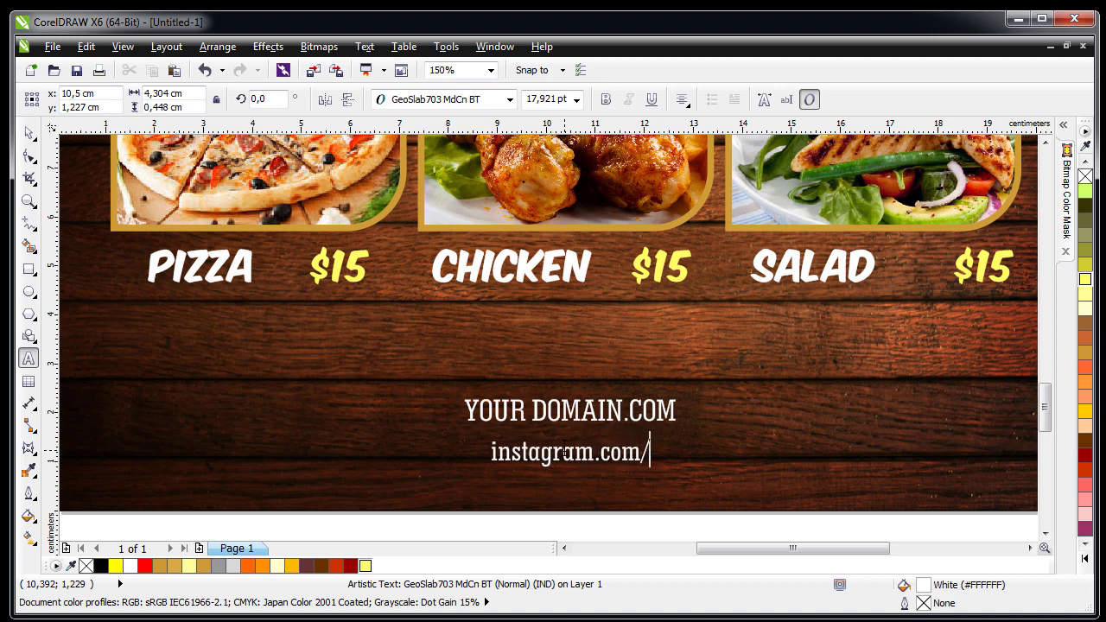
pyautogui.write('yourname')
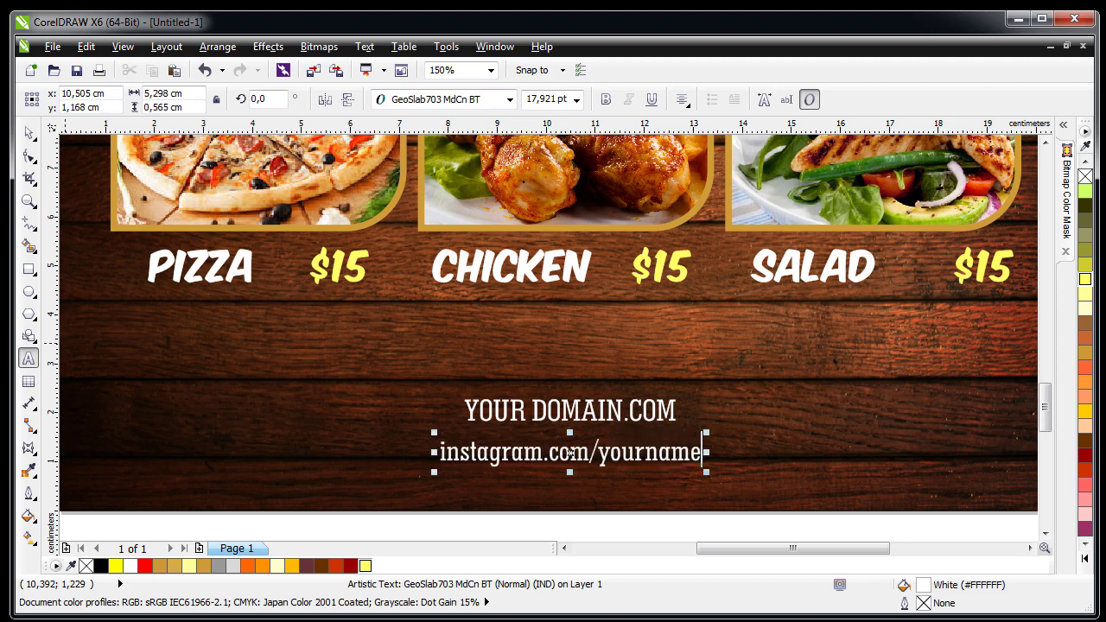
pyautogui.click(28, 134)
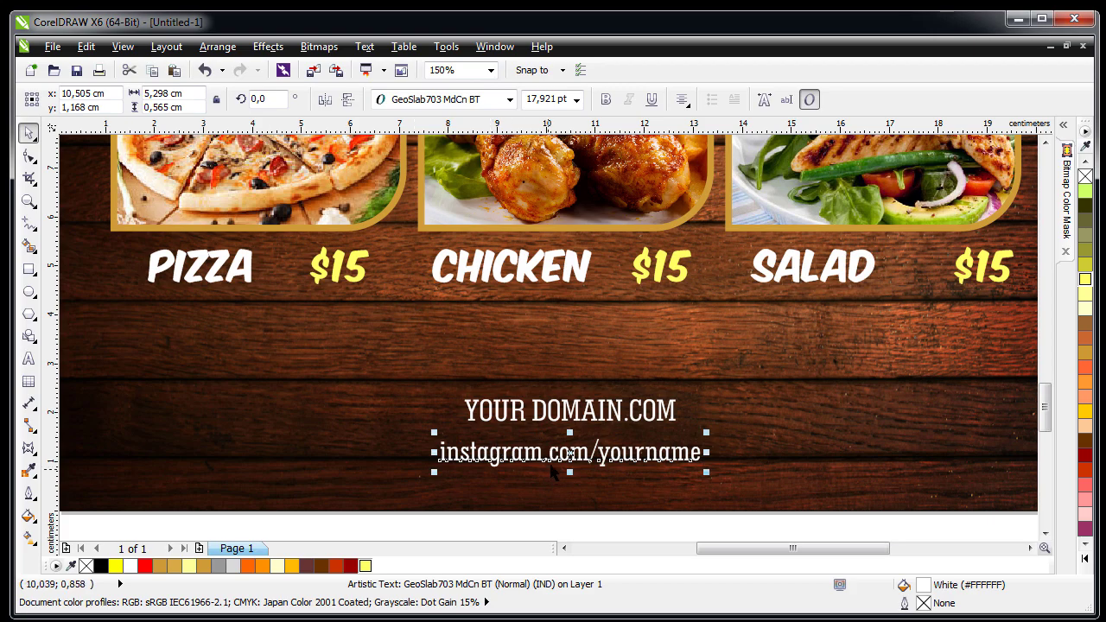
# - Move the Instagram address to the flyer's lower left and shrink it to about 12 pt
pyautogui.moveTo(569, 455); pyautogui.dragTo(259, 454)
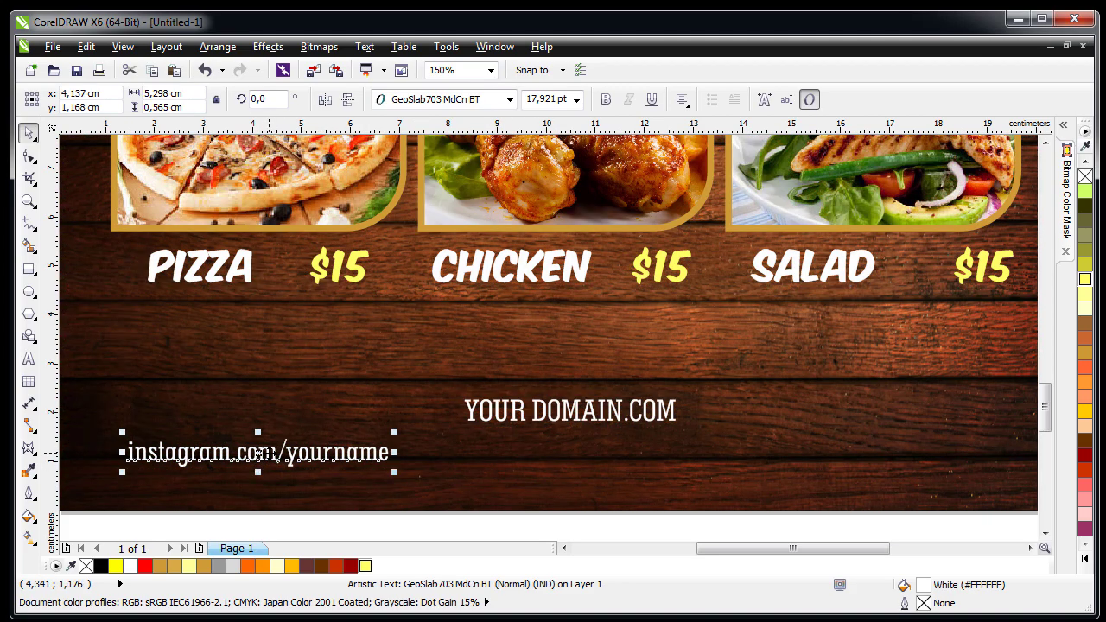
pyautogui.moveTo(394, 432); pyautogui.dragTo(373, 443)
# - Duplicate the Instagram address to its right on the same line and reword the copy as twitter.com/yourname
pyautogui.moveTo(216, 458); pyautogui.dragTo(449, 458)
pyautogui.rightClick(448, 458)
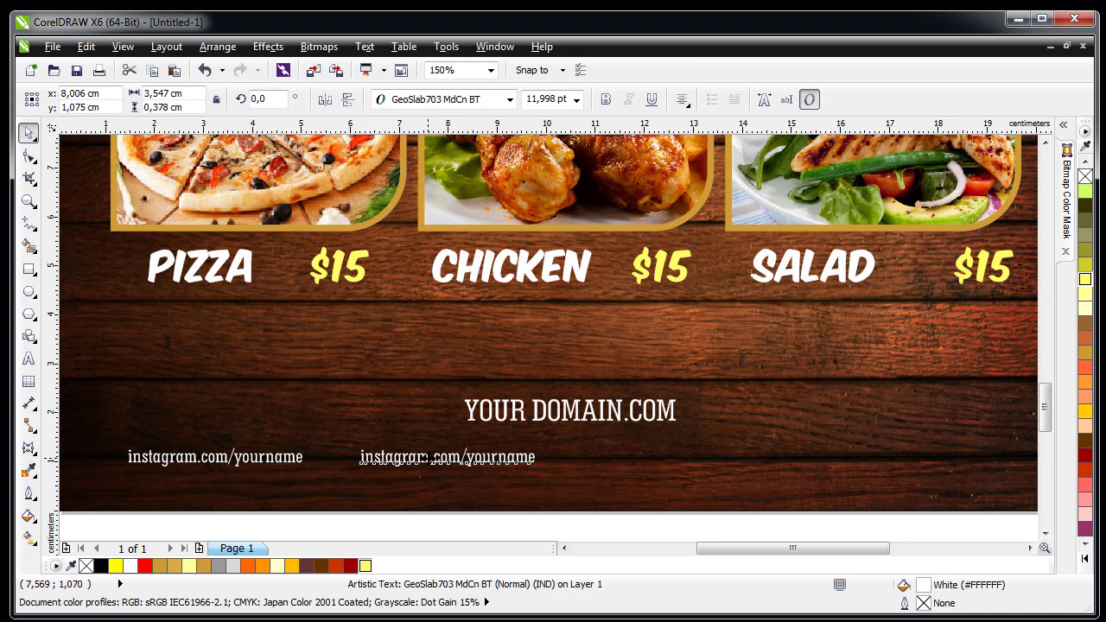
pyautogui.doubleClick(430, 458)
pyautogui.hotkey('ctrl', 'shift', 'Left')
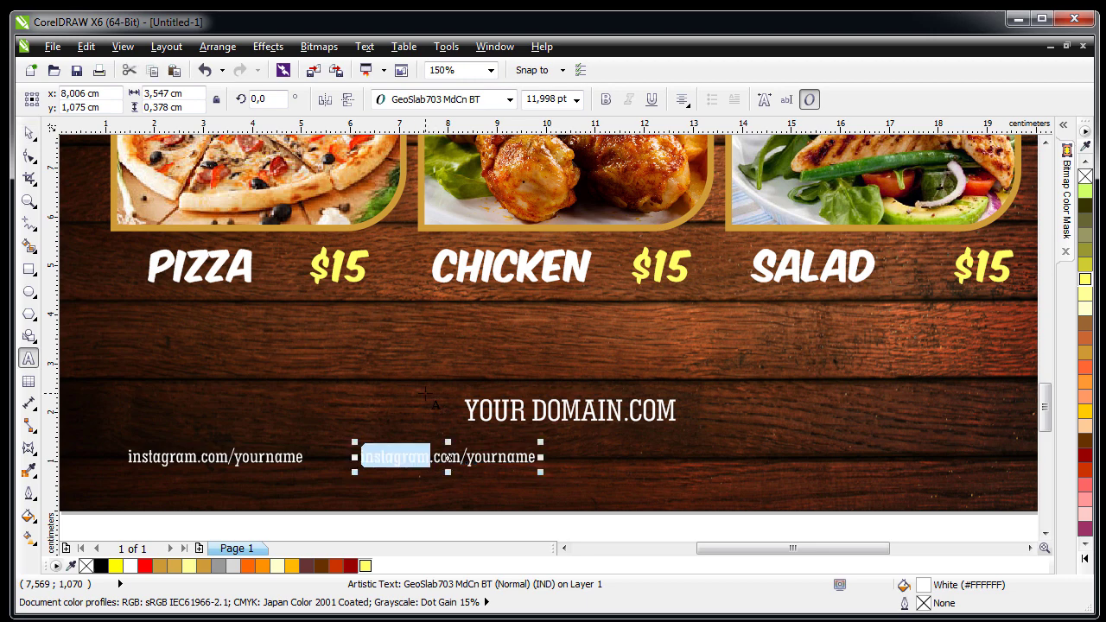
pyautogui.press('BackSpace')
pyautogui.write('twitter')
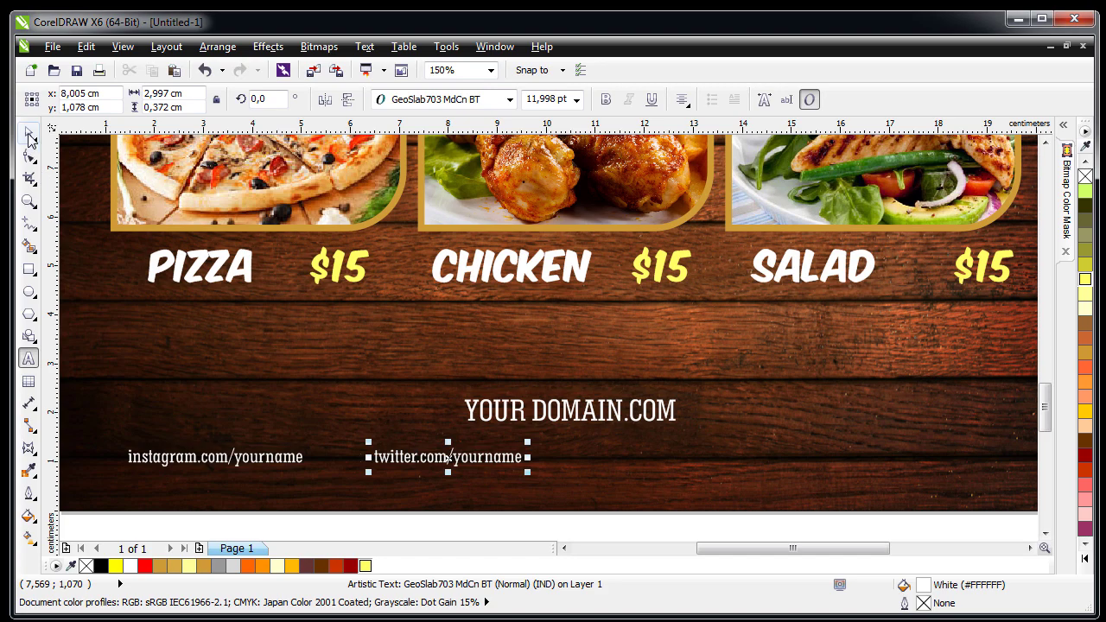
pyautogui.click(29, 133)
# - Duplicate the Twitter address to its right on the same line and reword the copy as facebook.com/yourname
pyautogui.moveTo(449, 456); pyautogui.dragTo(719, 456)
pyautogui.press('F8')
pyautogui.click(687, 457)
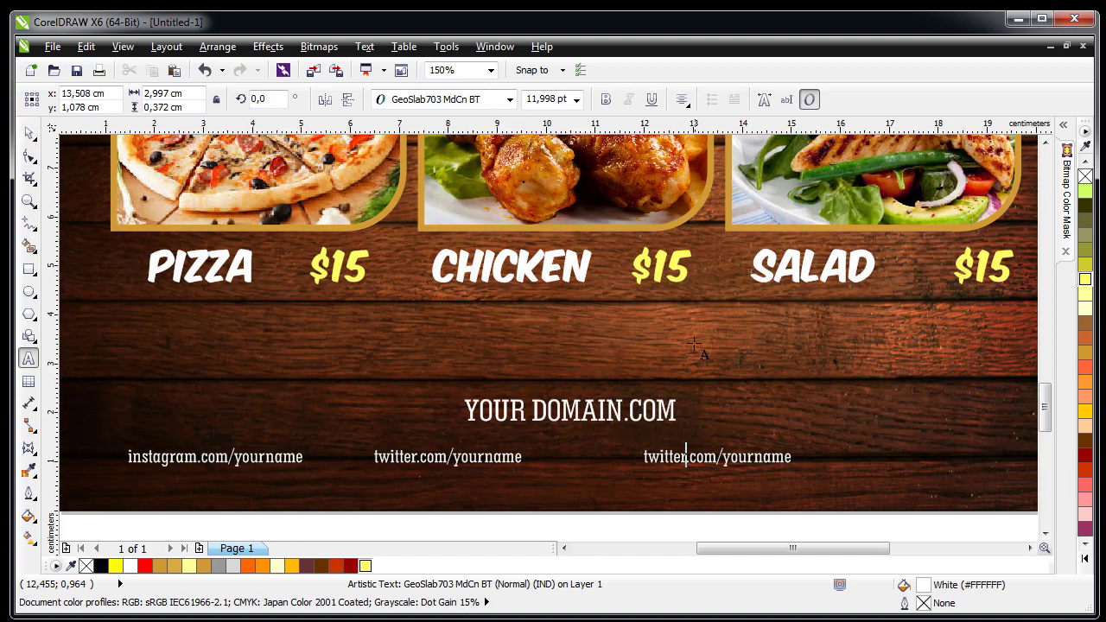
pyautogui.hotkey('ctrl', 'shift', 'Left')
pyautogui.write('facebook')
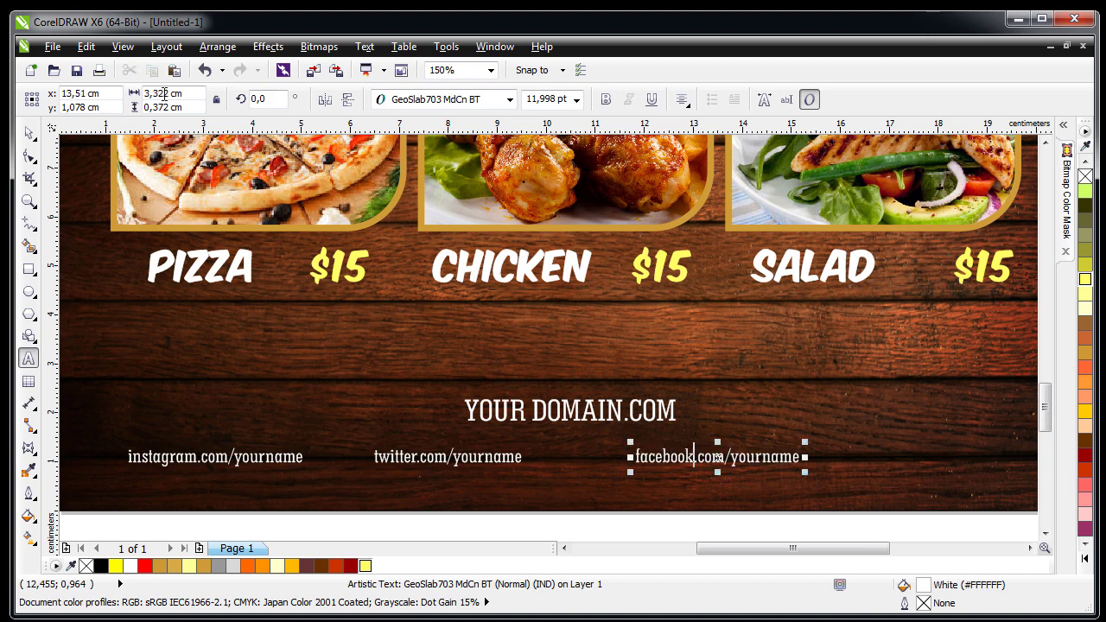
pyautogui.click(28, 132)
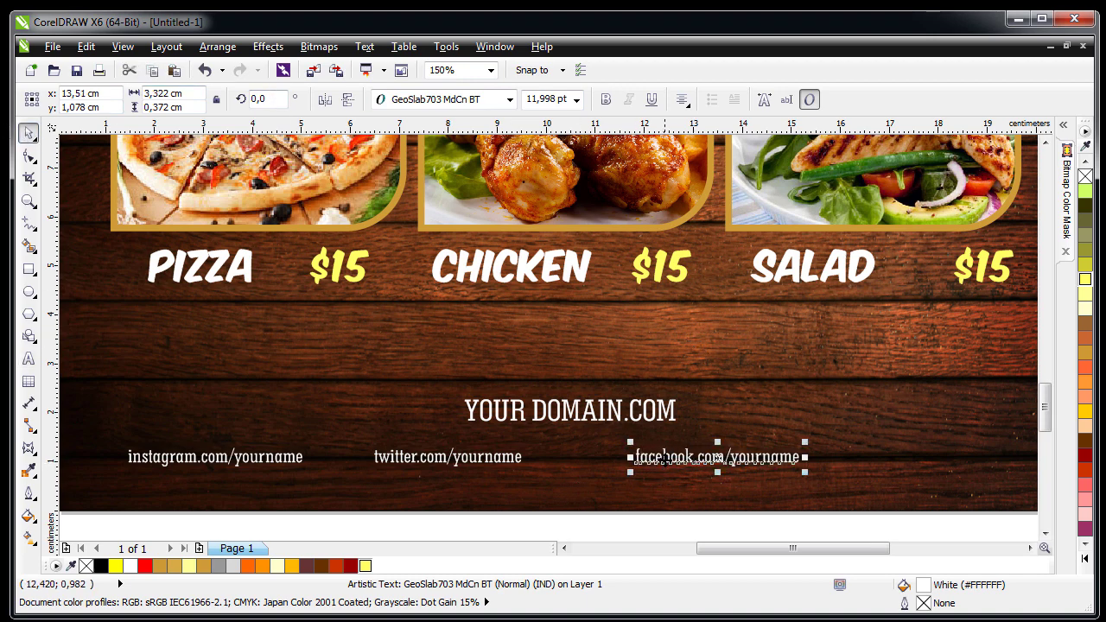
# - Duplicate the Facebook address to its right on the same line and reword the copy as pinterest.com/yourname
pyautogui.moveTo(671, 465); pyautogui.dragTo(868, 461)
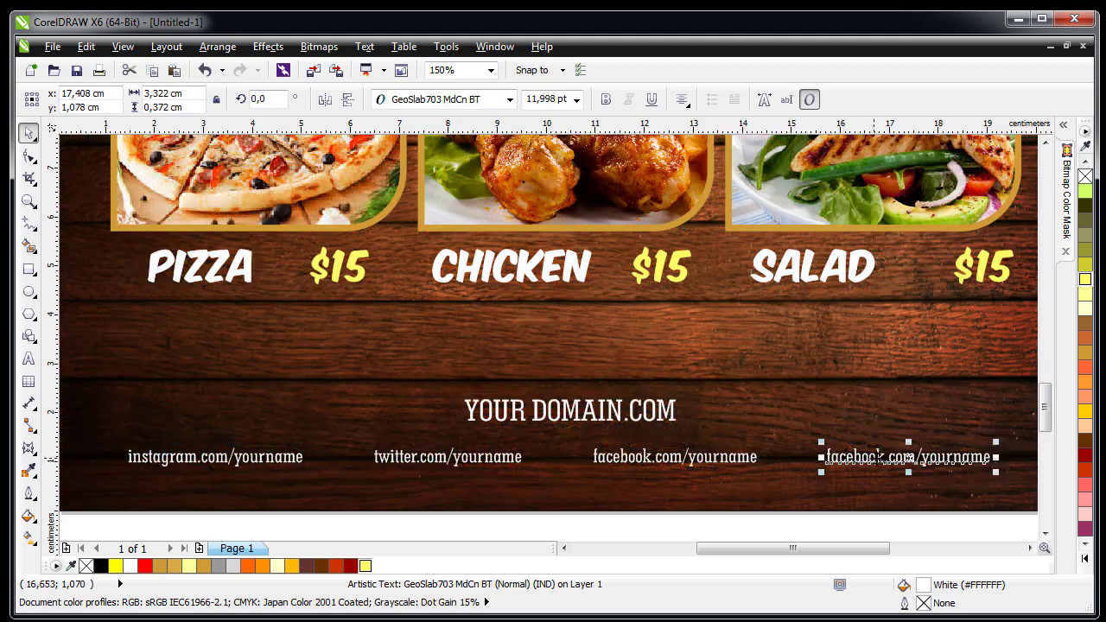
pyautogui.press('F8')
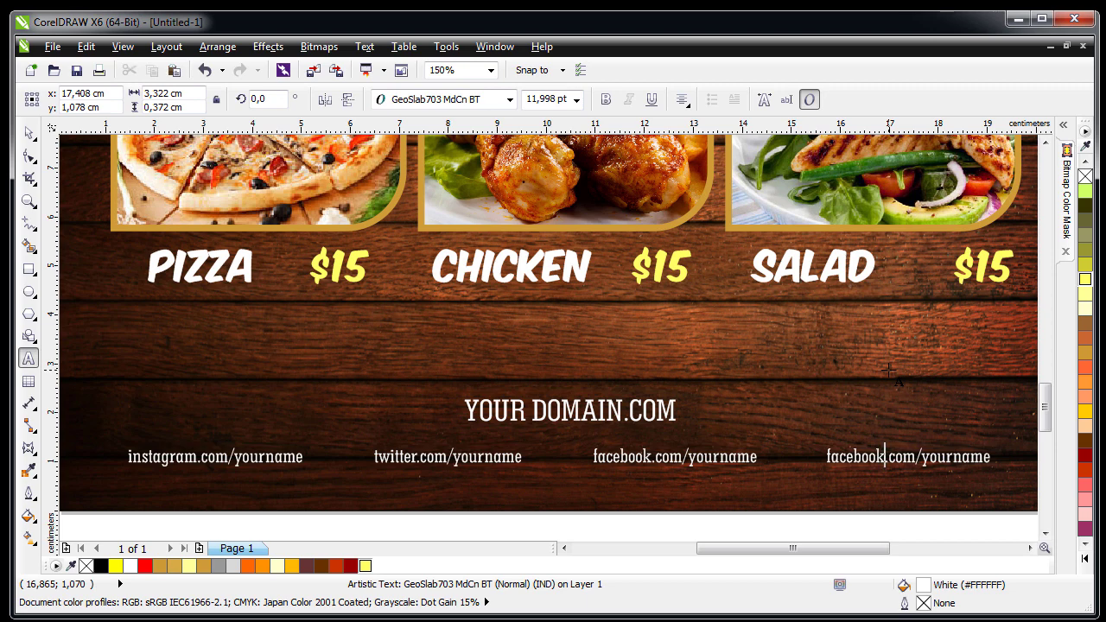
pyautogui.hotkey('ctrl', 'shift', 'Left')
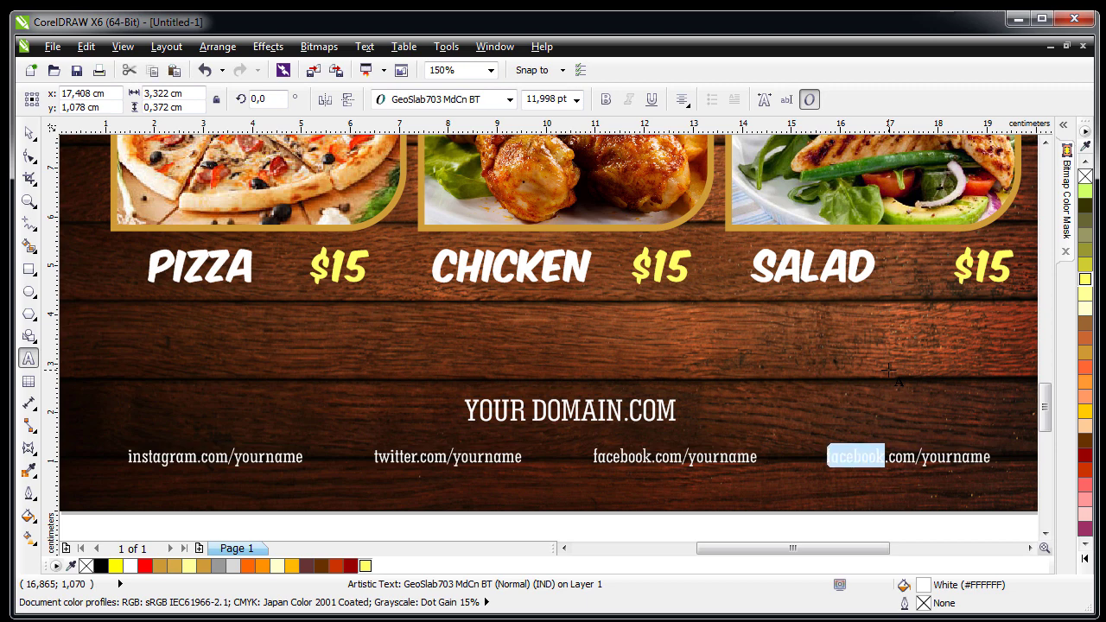
pyautogui.write('pinteres')
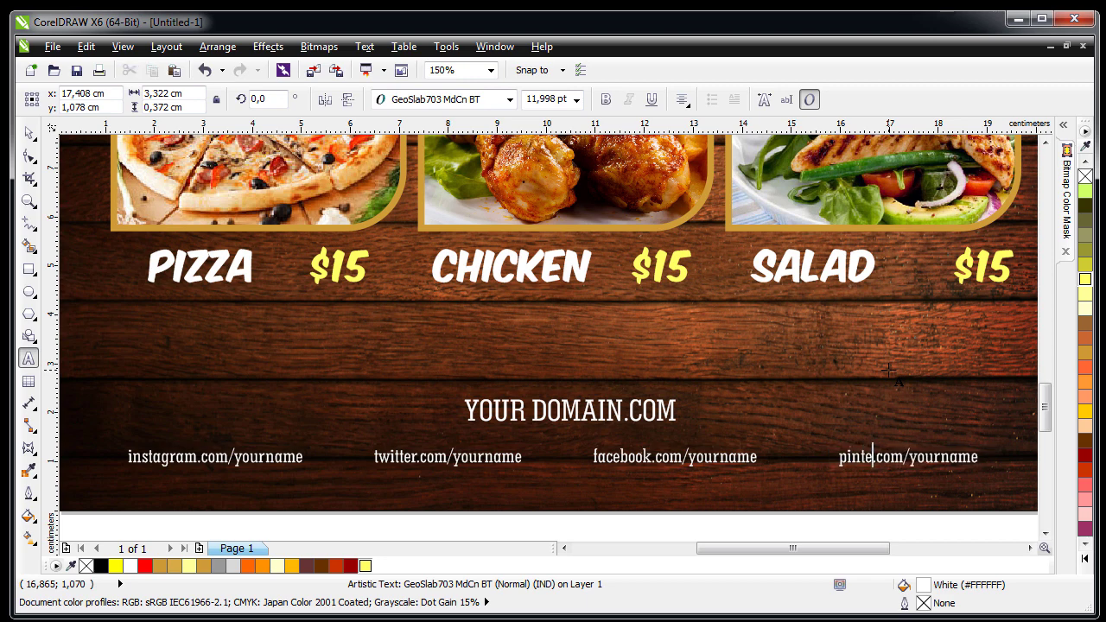
pyautogui.write('t')
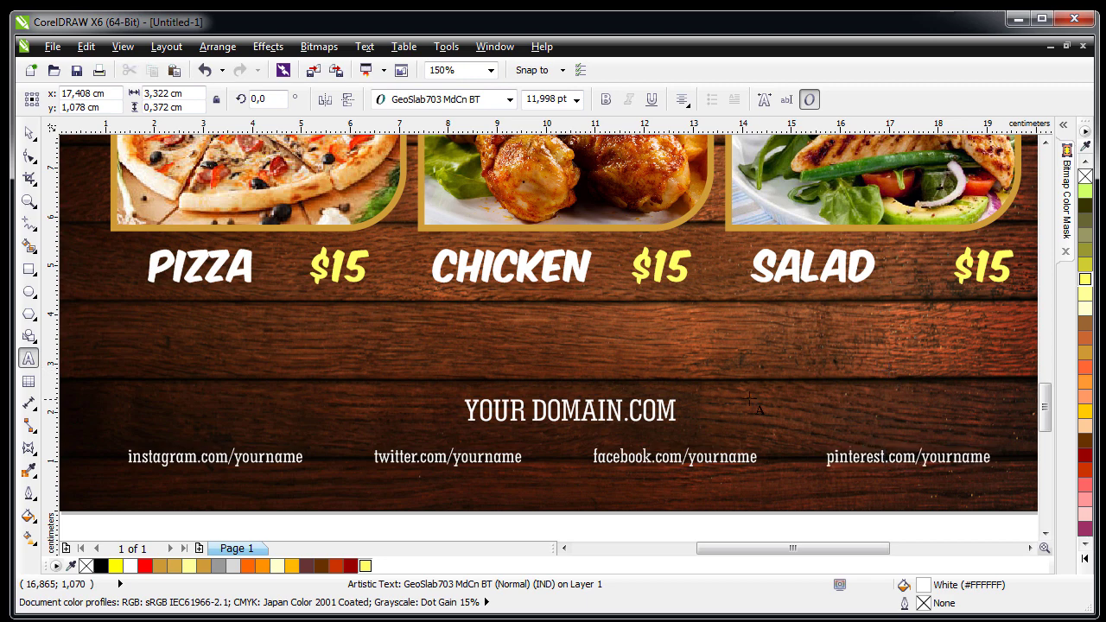
pyautogui.click(28, 132)
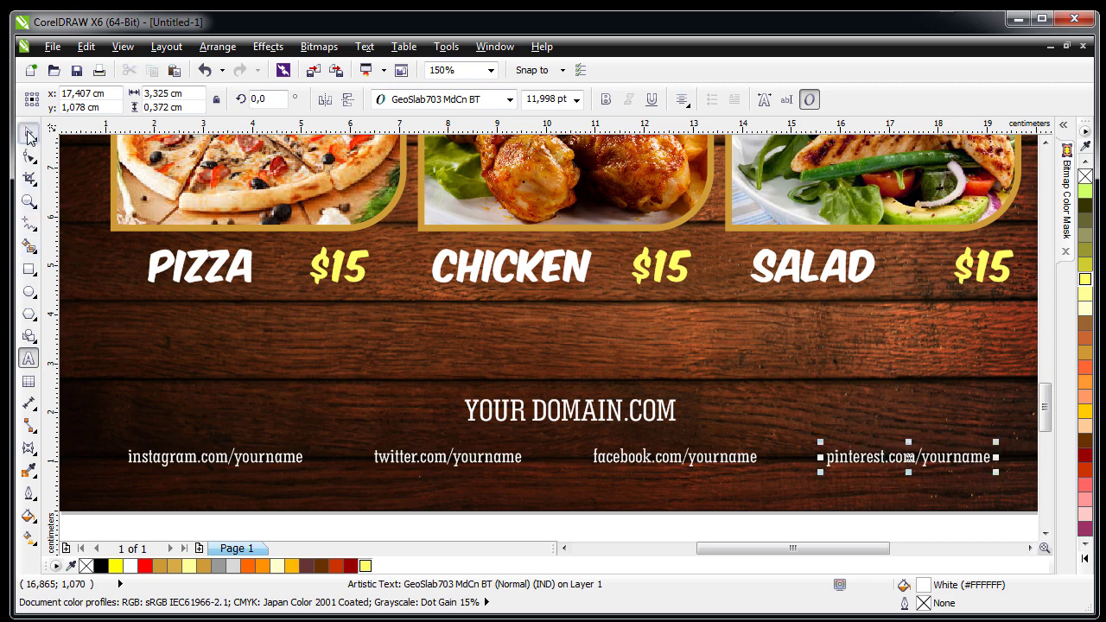
pyautogui.click(325, 332)
# - Duplicate the YOUR DOMAIN.COM text below the social media addresses and shrink the copy to about 15.3 pt
pyautogui.click(545, 408)
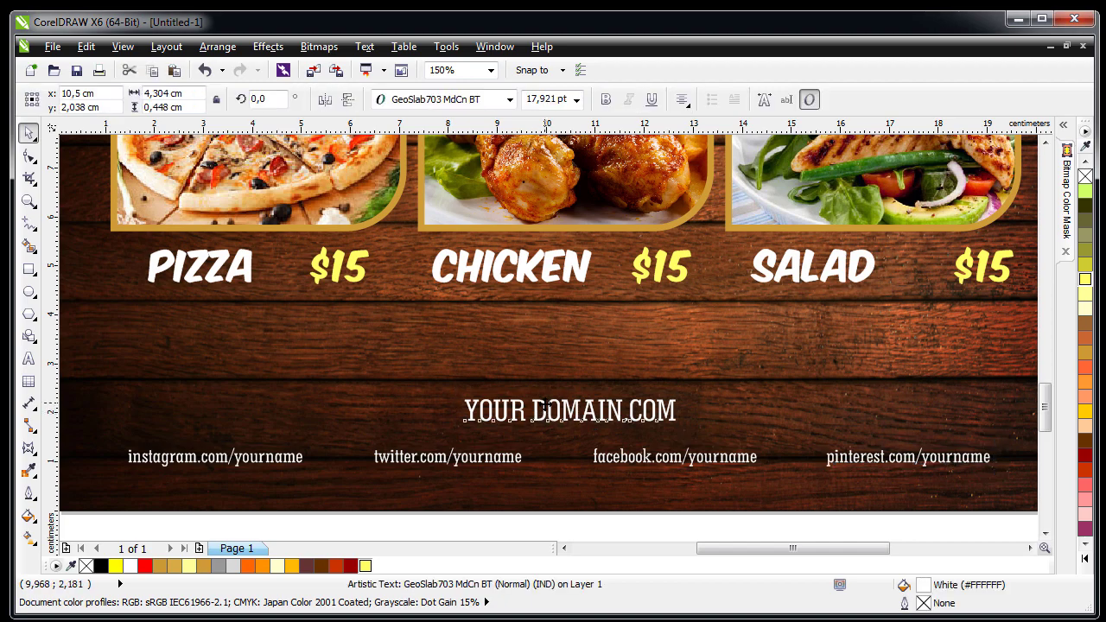
pyautogui.moveTo(546, 404); pyautogui.dragTo(551, 485)
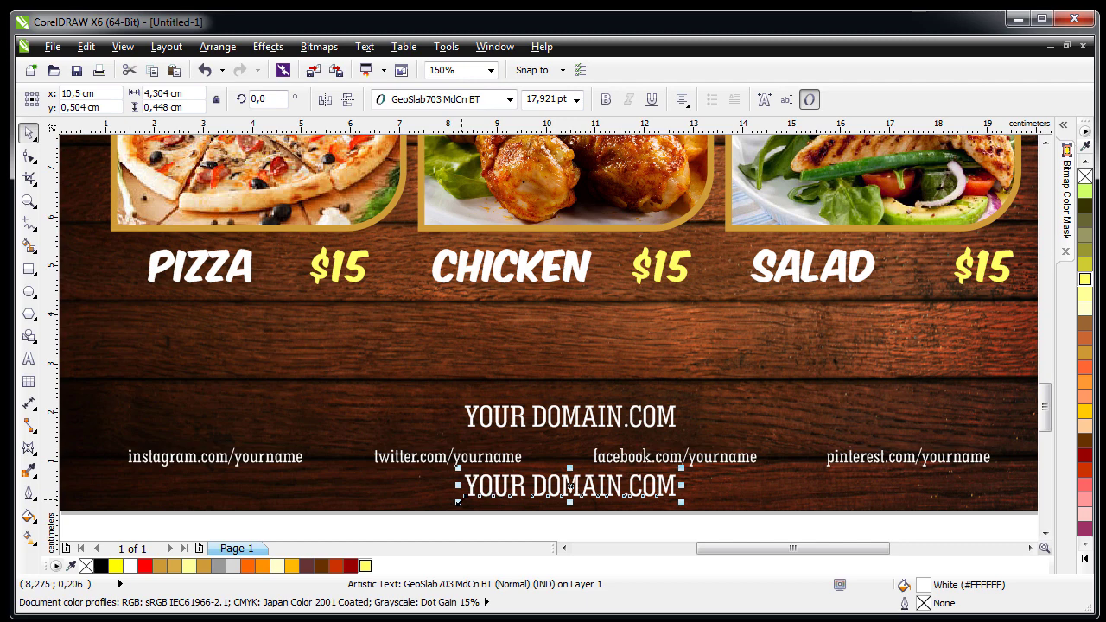
pyautogui.moveTo(458, 501); pyautogui.dragTo(473, 508)
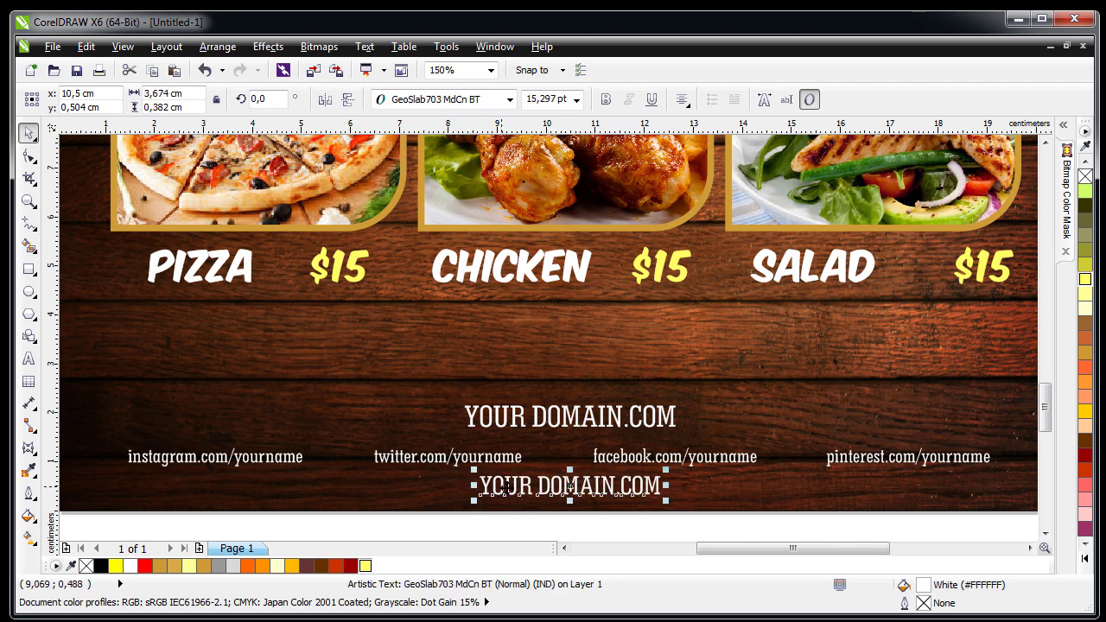
# - Reword the lower YOUR DOMAIN.COM copy as "Alamat : Your Address Street Here" followed by "No." and a sample house number
pyautogui.doubleClick(506, 486)
pyautogui.hotkey('ctrl', 'a')
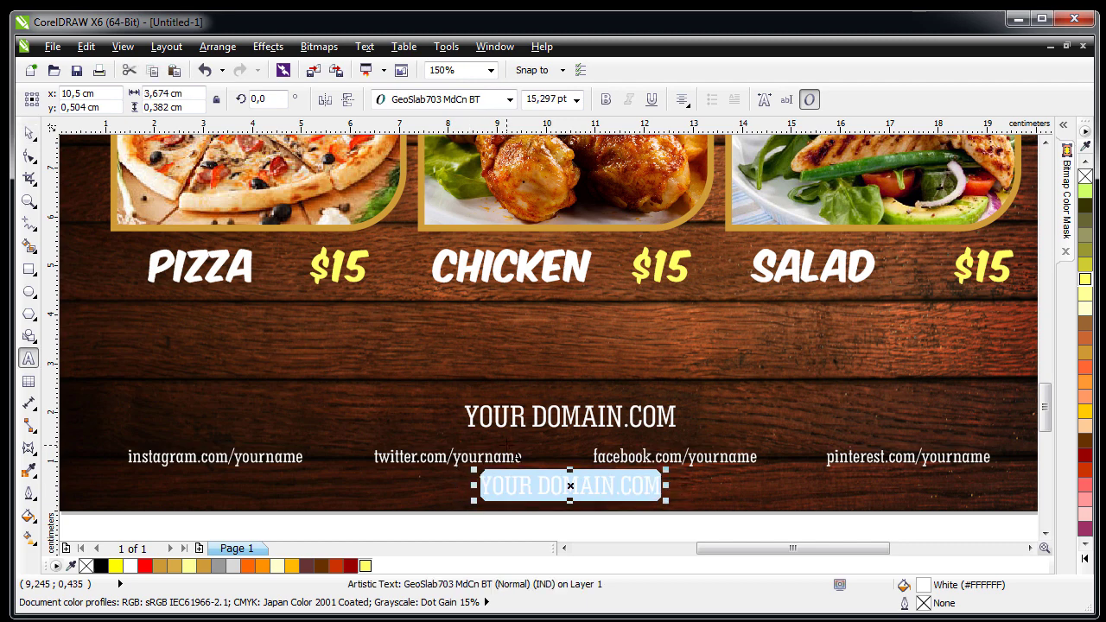
pyautogui.write('Ala')
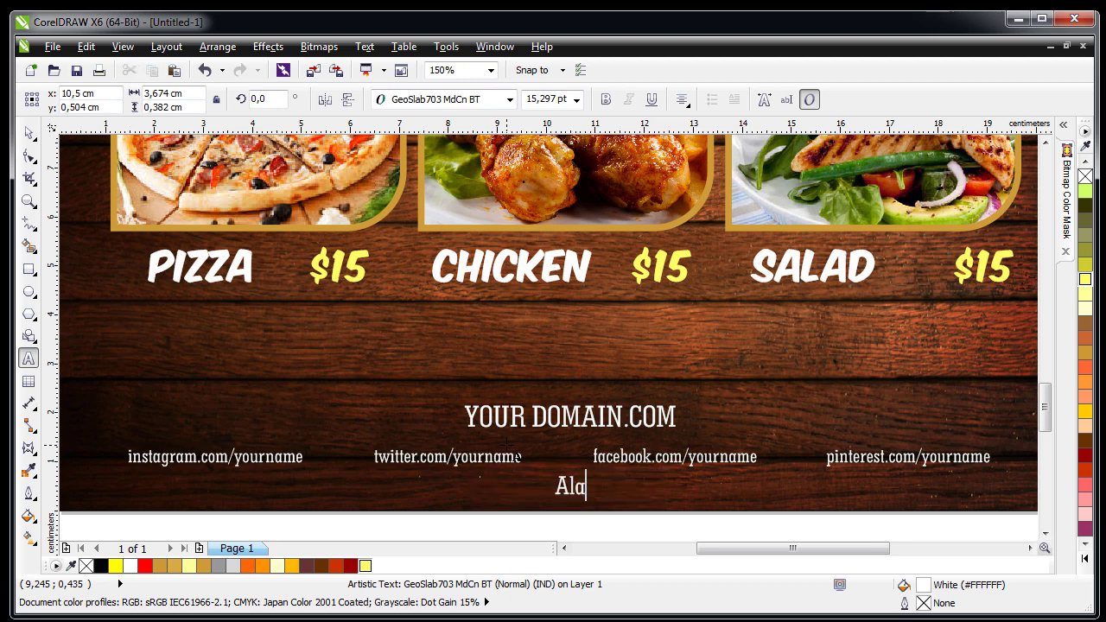
pyautogui.write('mat : ')
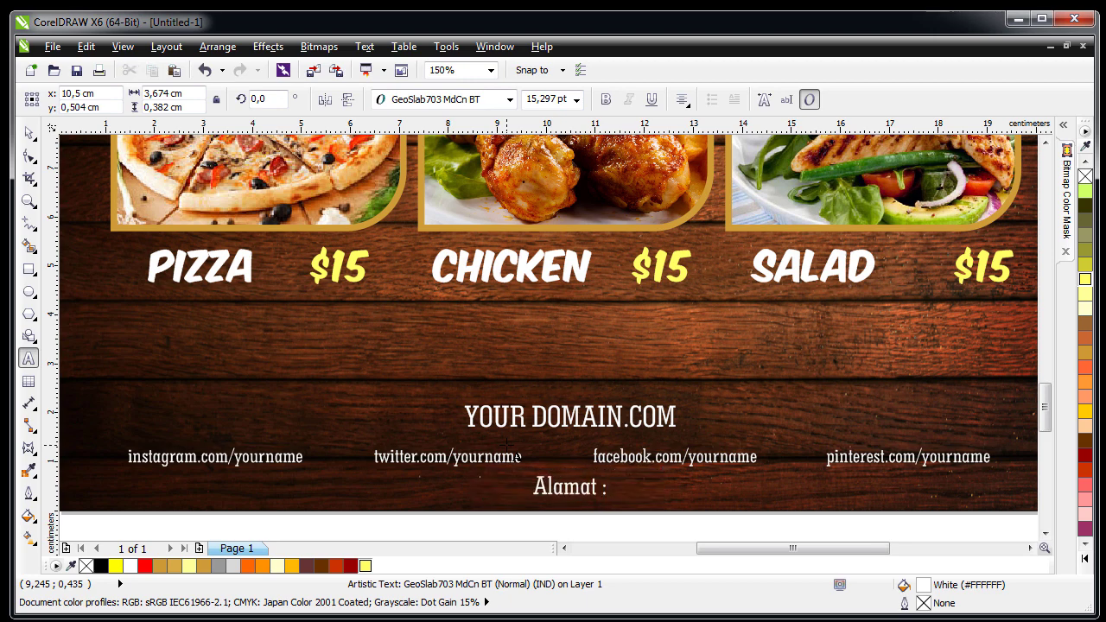
pyautogui.write('Your Addre')
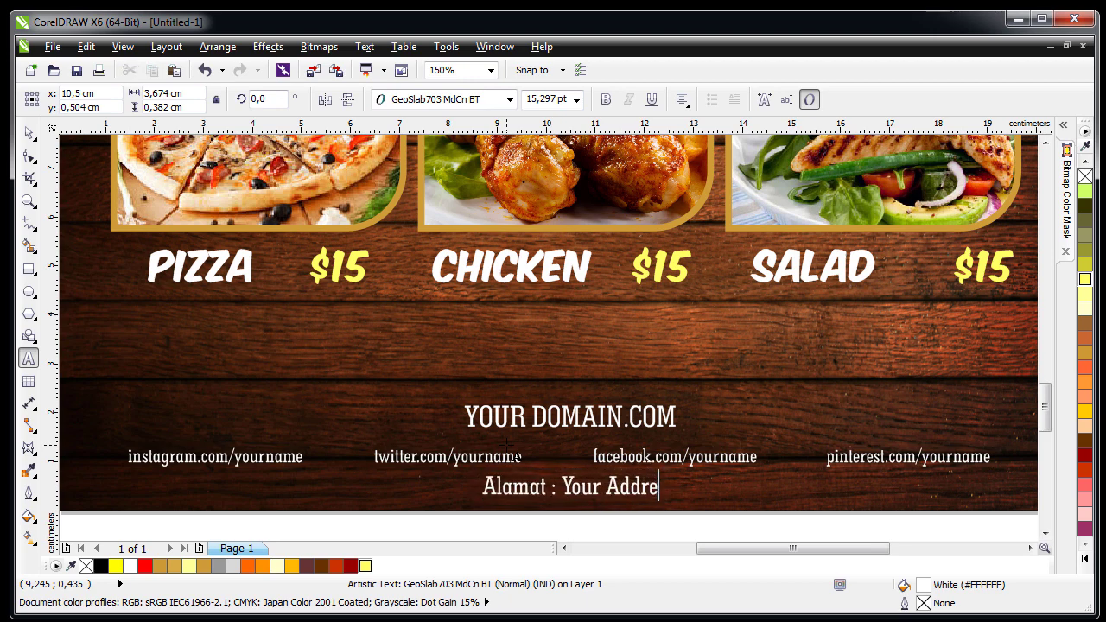
pyautogui.write('ss here')
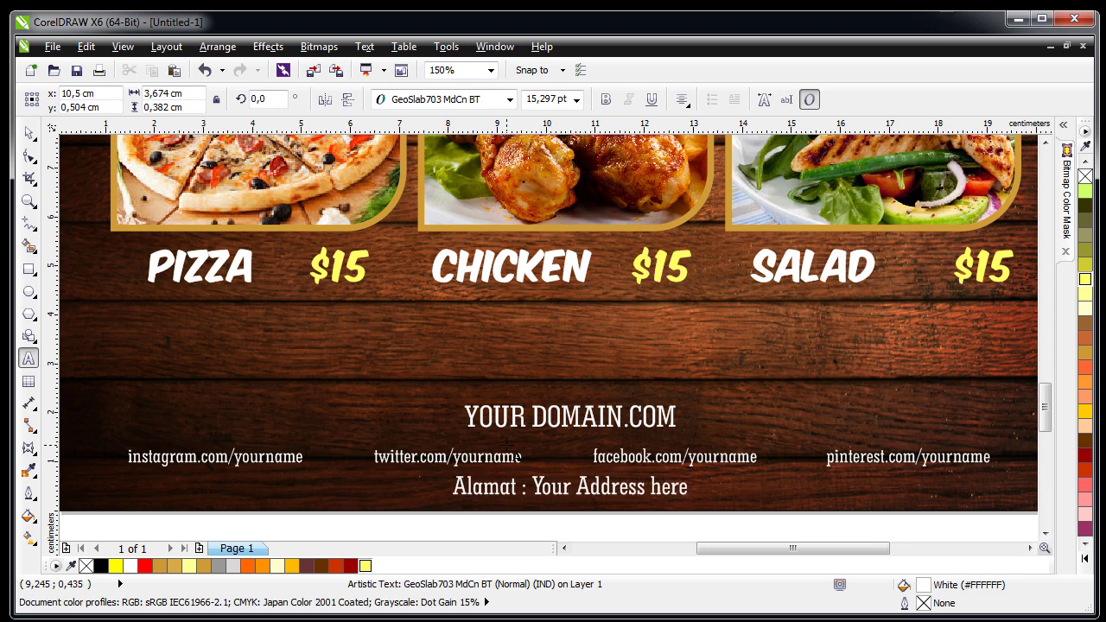
pyautogui.press('BackSpace')
pyautogui.press('BackSpace')
pyautogui.press('BackSpace')
pyautogui.press('BackSpace')
pyautogui.press('BackSpace')
pyautogui.write('Street')
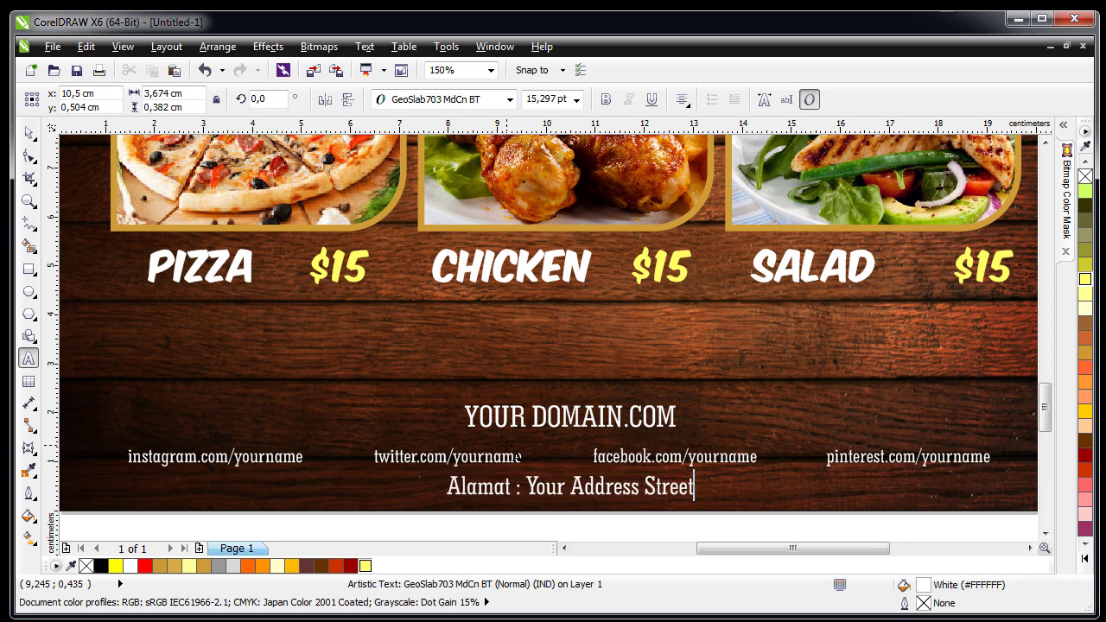
pyautogui.write(' here')
pyautogui.press('BackSpace')
pyautogui.press('BackSpace')
pyautogui.press('BackSpace')
pyautogui.press('BackSpace')
pyautogui.write('Here')
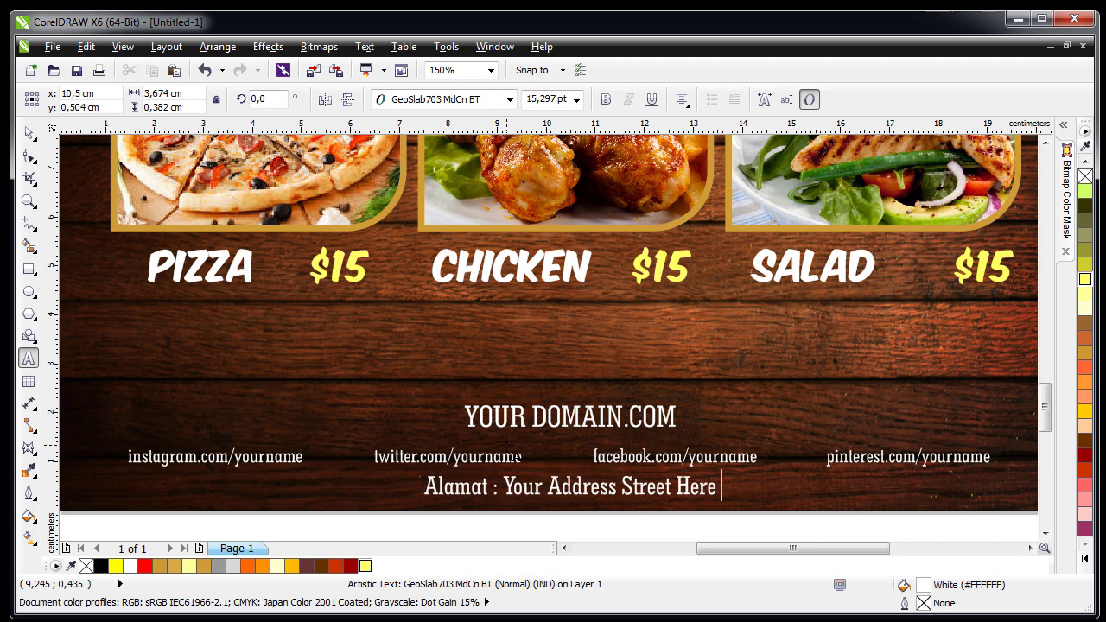
pyautogui.write(' No. 123')
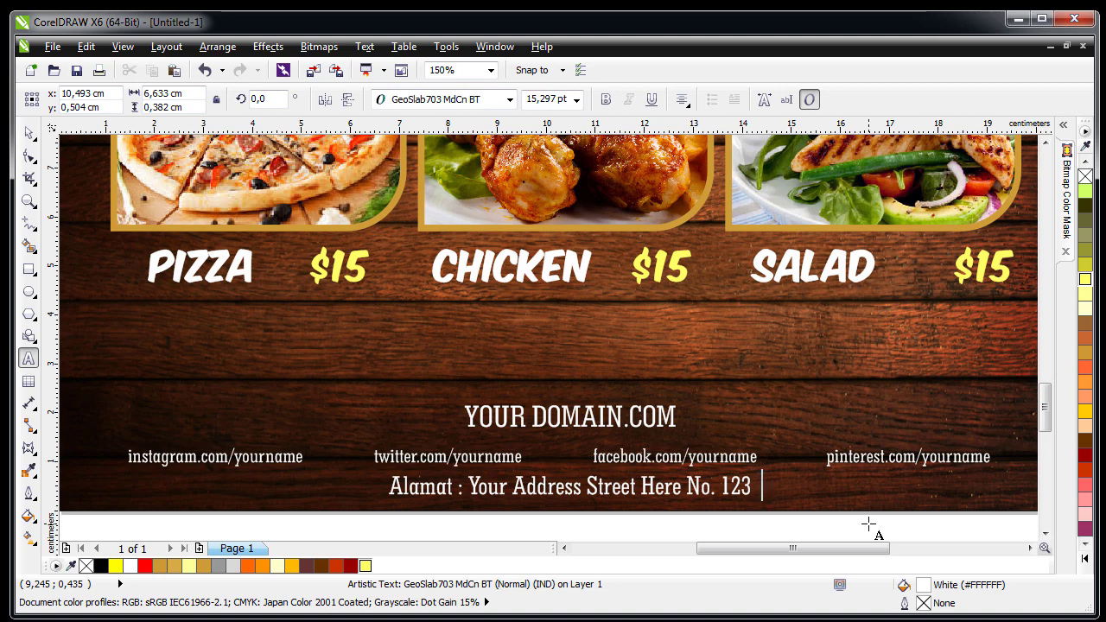
# - Append "Phone." and a sample phone number to the end of the address line
pyautogui.write('Cll')
pyautogui.press('BackSpace')
pyautogui.press('BackSpace')
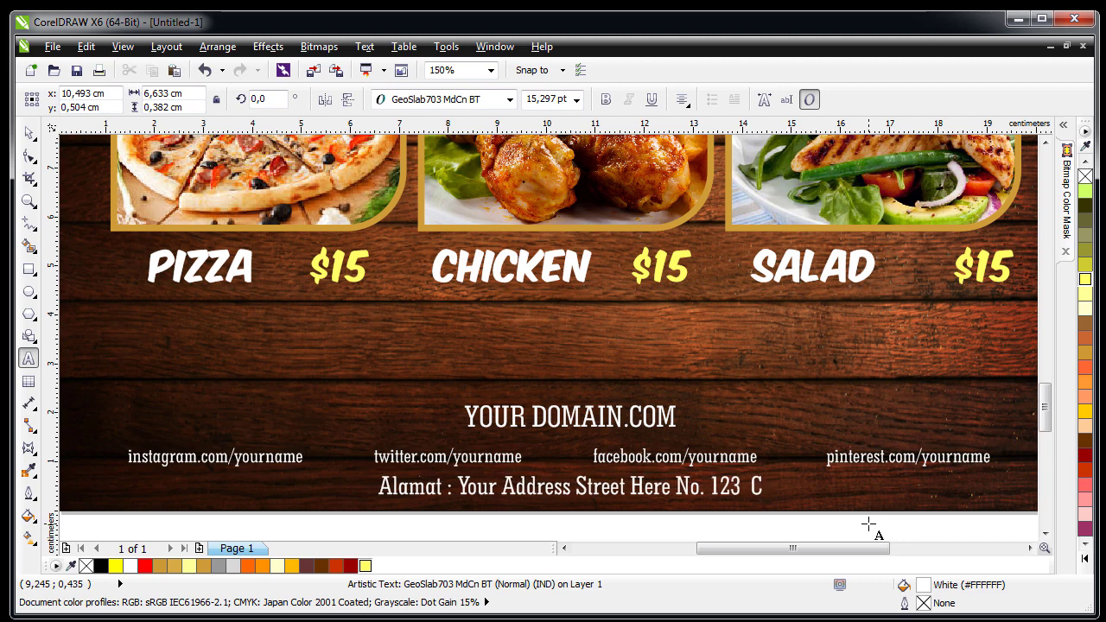
pyautogui.press('BackSpace')
pyautogui.write('Phone.')
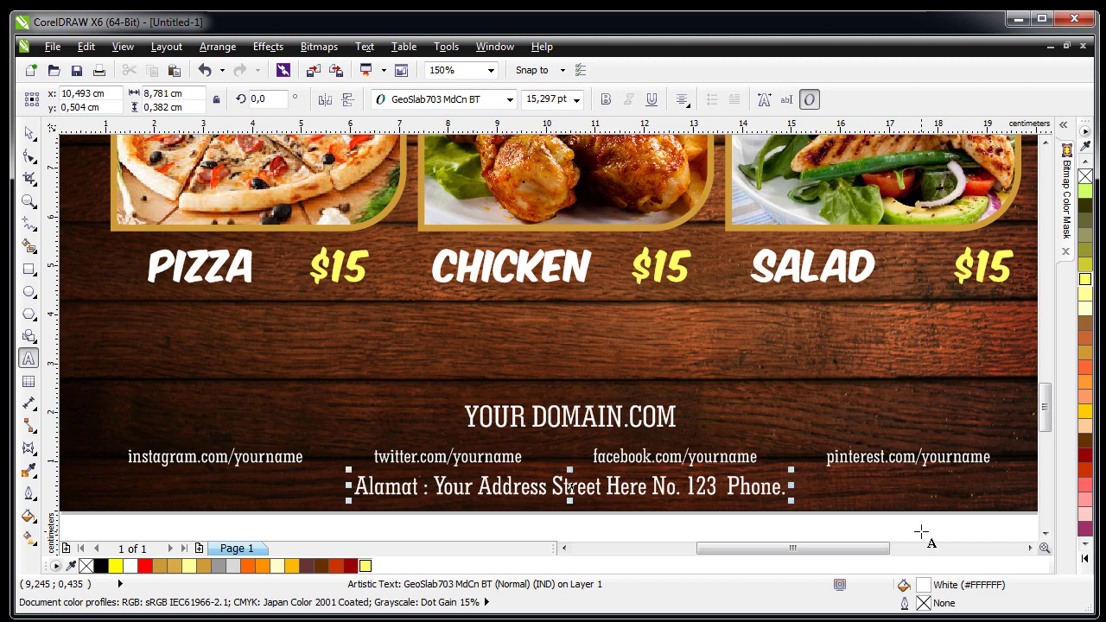
pyautogui.write(' 001')
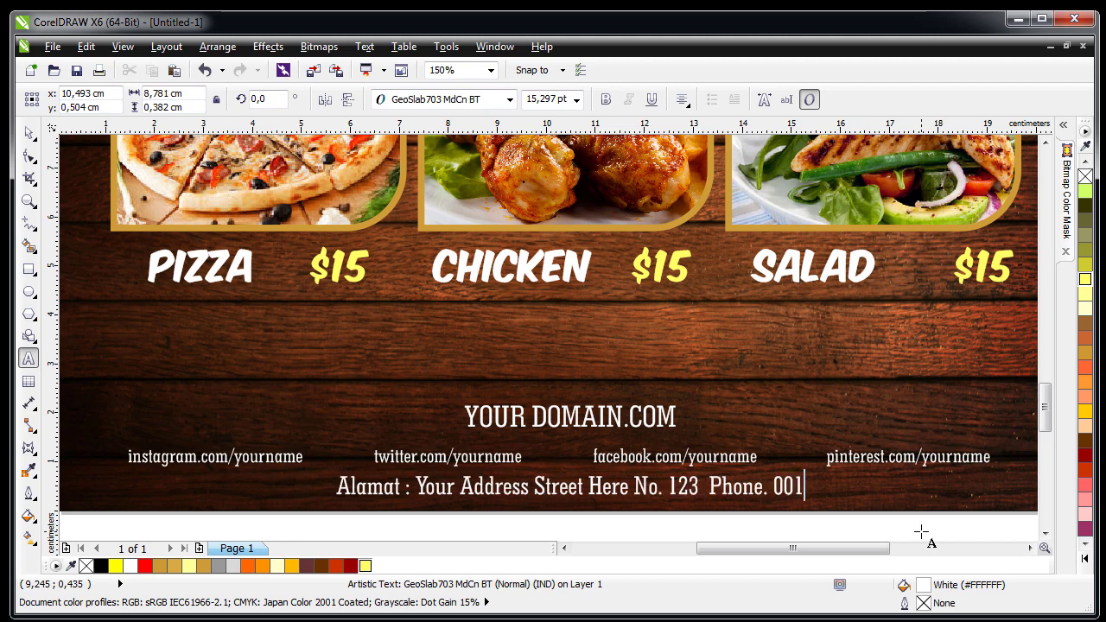
pyautogui.write('1223344')
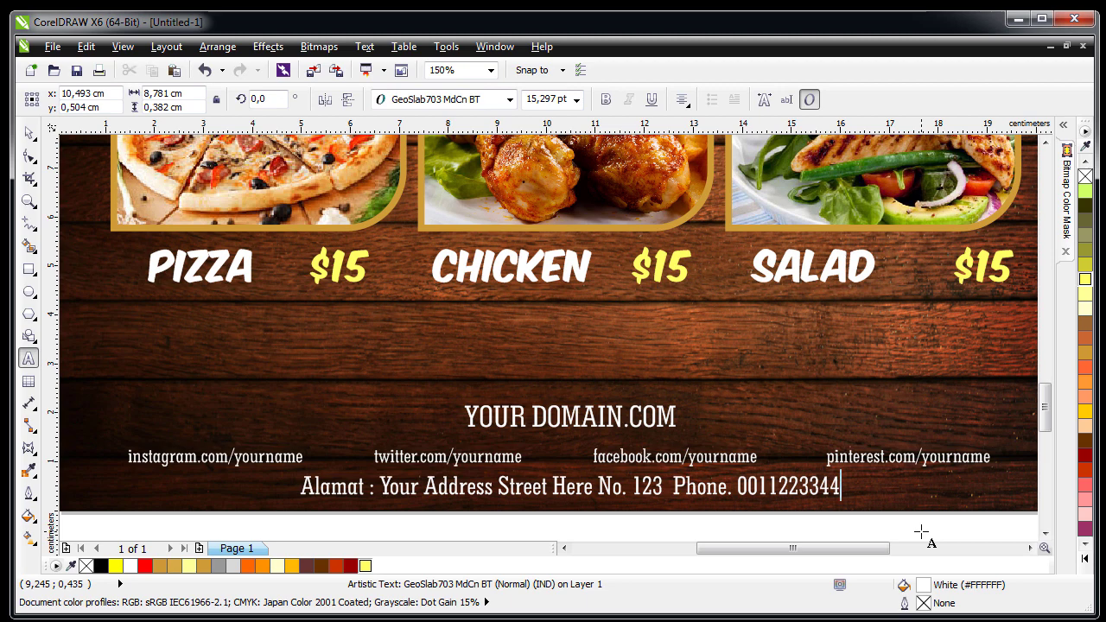
pyautogui.click(29, 133)
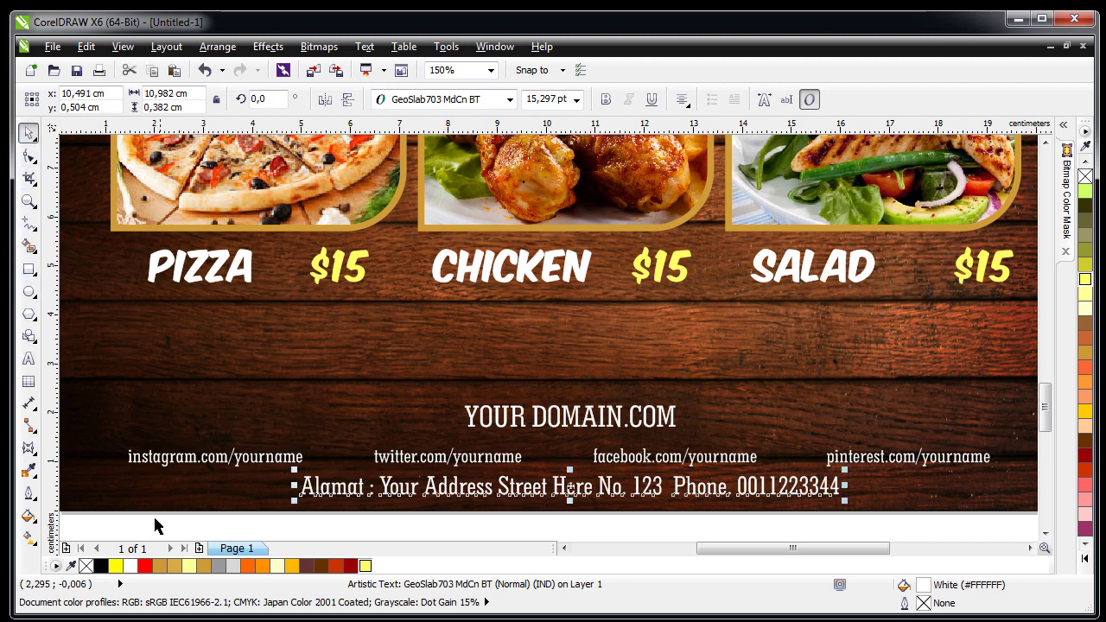
# - Fill the address and phone line with orange (#FF9200)
pyautogui.click(268, 566)
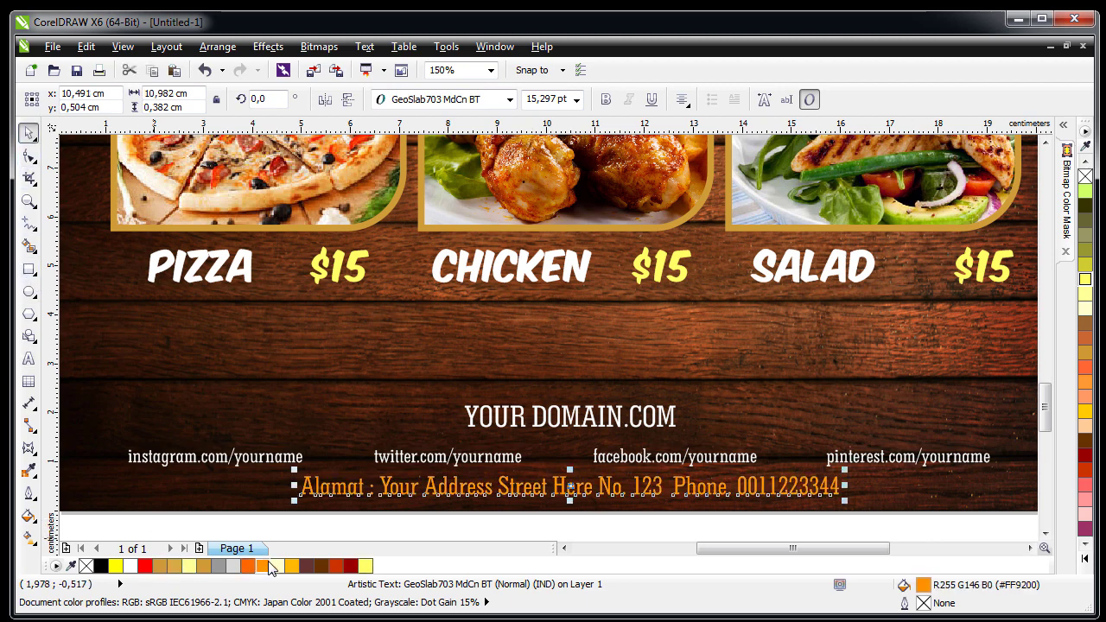
pyautogui.click(263, 449)
pyautogui.press('Escape')
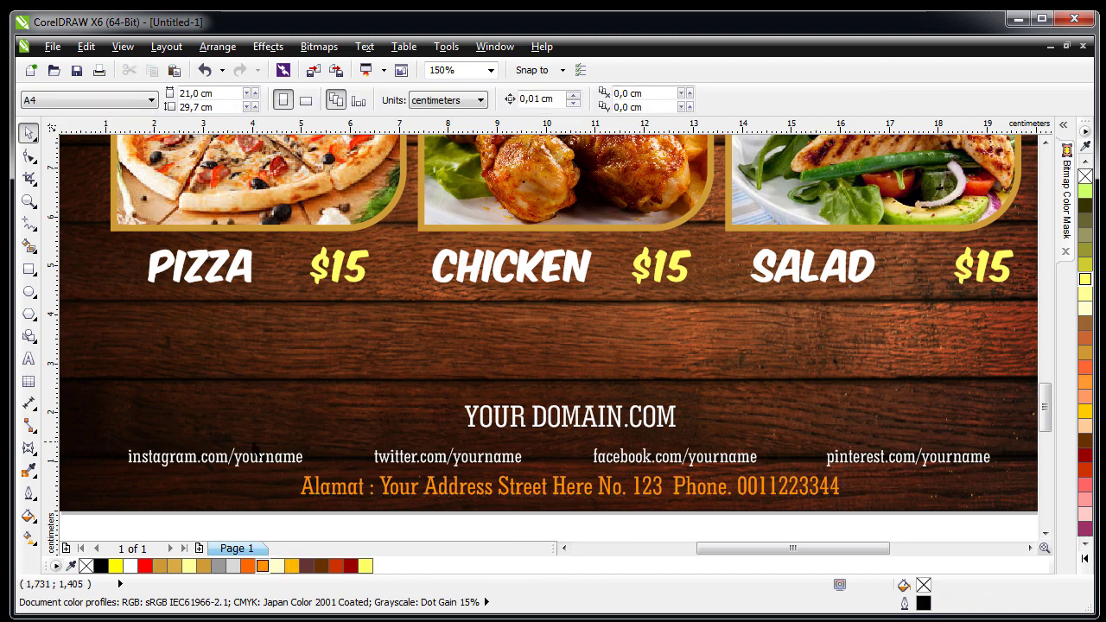
# - Move the domain, social media and address lines together slightly upward from the flyer's lower edge
pyautogui.hotkey('shift', 'F4')
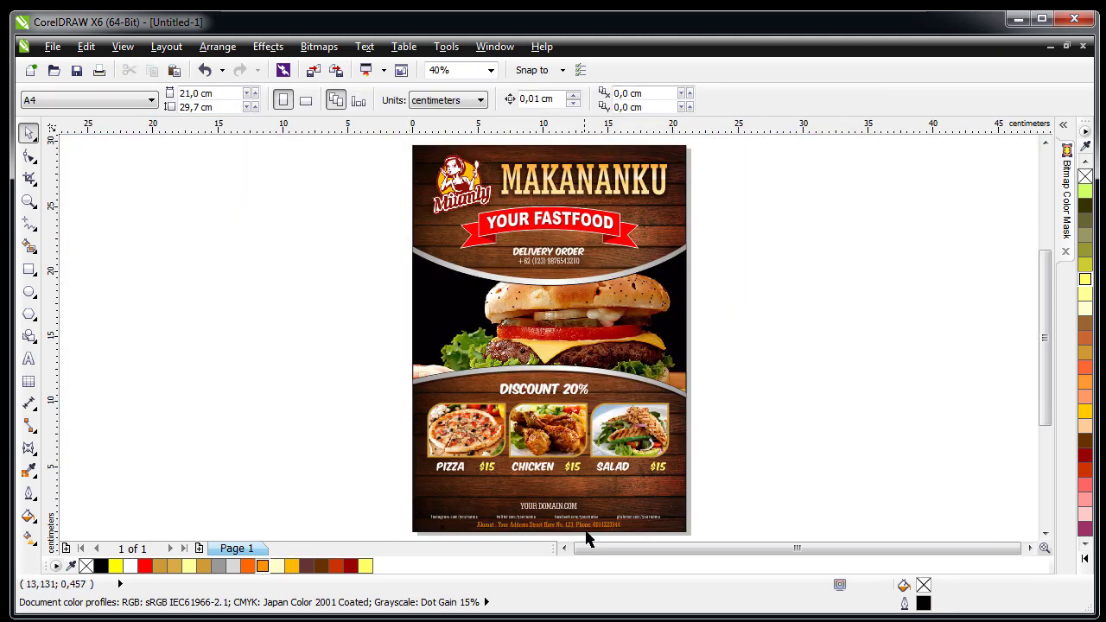
pyautogui.scroll(2, 584, 537)
pyautogui.scroll(-1, 570, 542)
pyautogui.moveTo(202, 443)
pyautogui.mouseDown()
pyautogui.moveTo(454, 458)
pyautogui.moveTo(750, 517)
pyautogui.mouseUp()
pyautogui.moveTo(514, 477); pyautogui.dragTo(513, 454)
pyautogui.press('Escape')
pyautogui.hotkey('shift', 'F4')
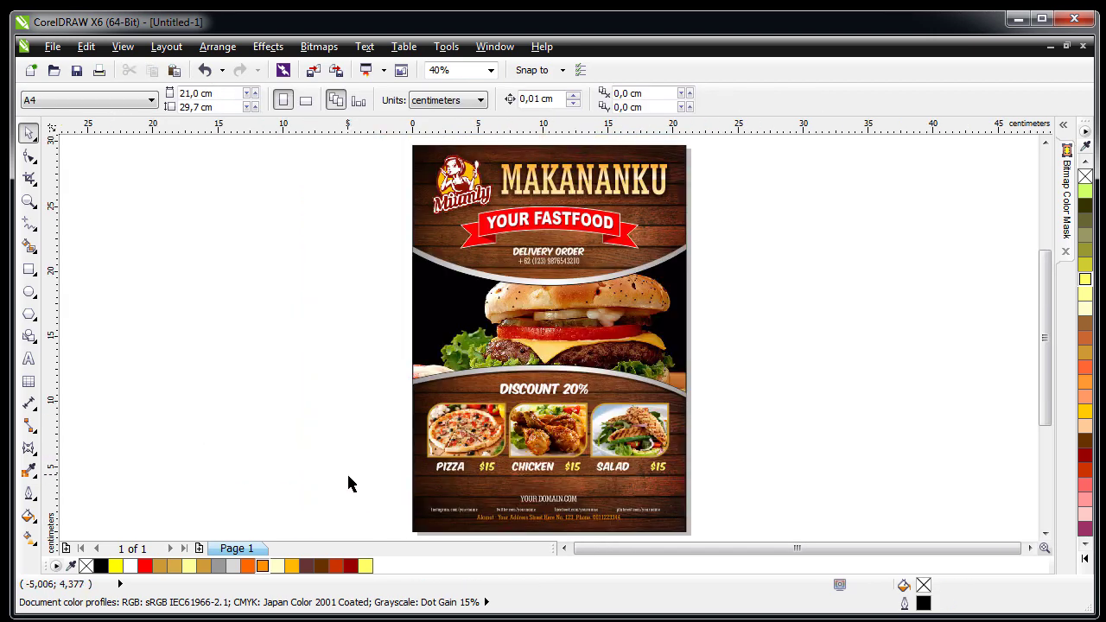
# - Draw a rectangle about 21.5 by 1.4 cm across the page's lower edge, over the address line
pyautogui.press('z')
pyautogui.click(563, 531)
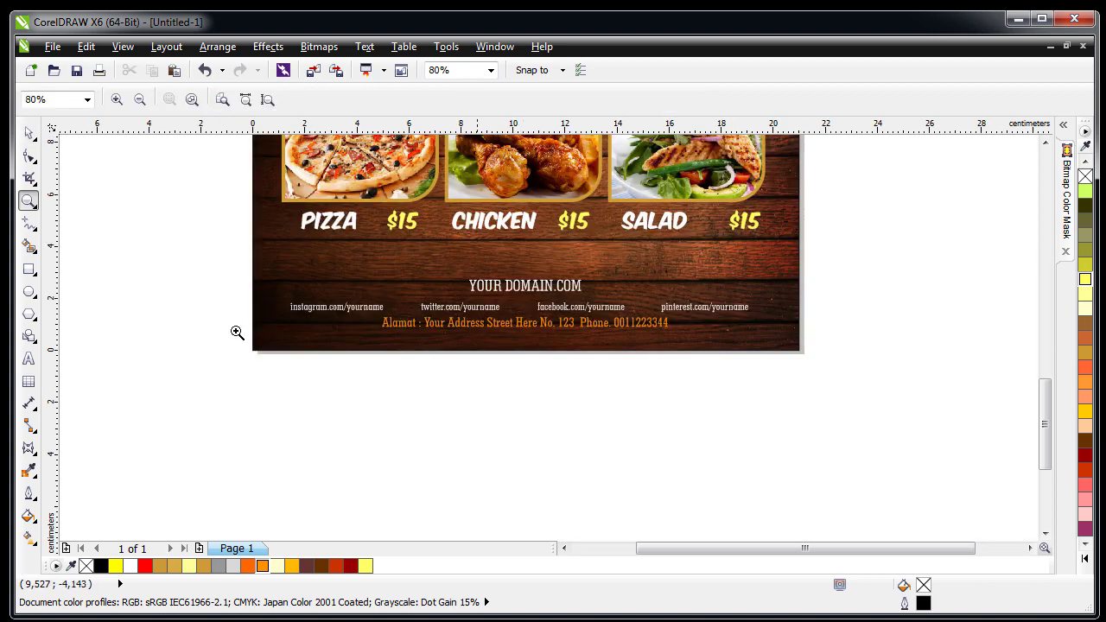
pyautogui.click(29, 269)
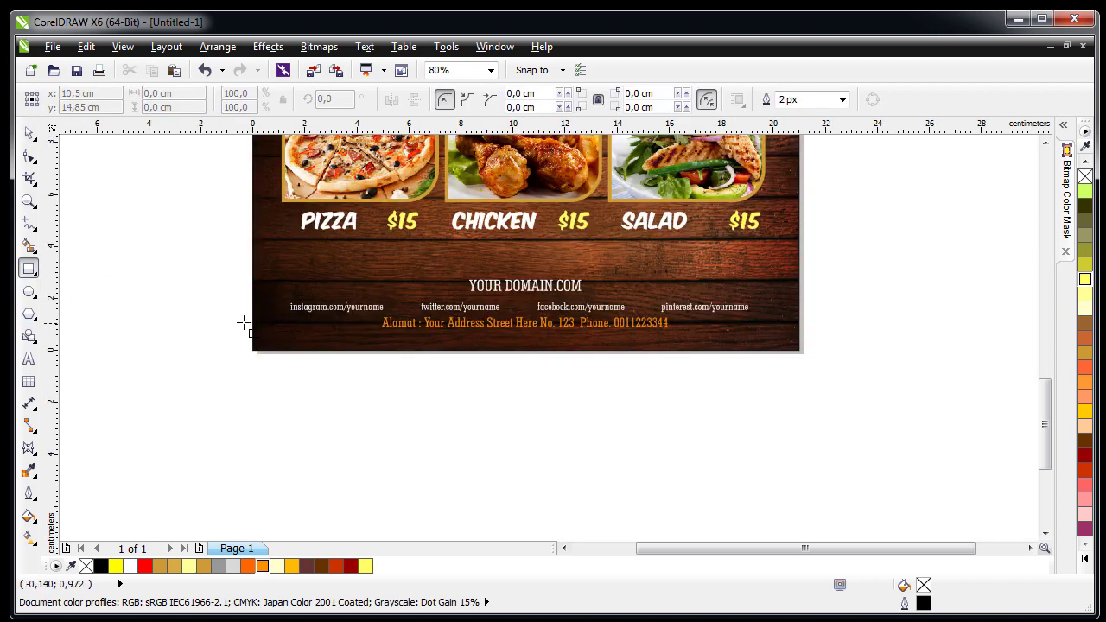
pyautogui.moveTo(244, 322); pyautogui.dragTo(803, 355)
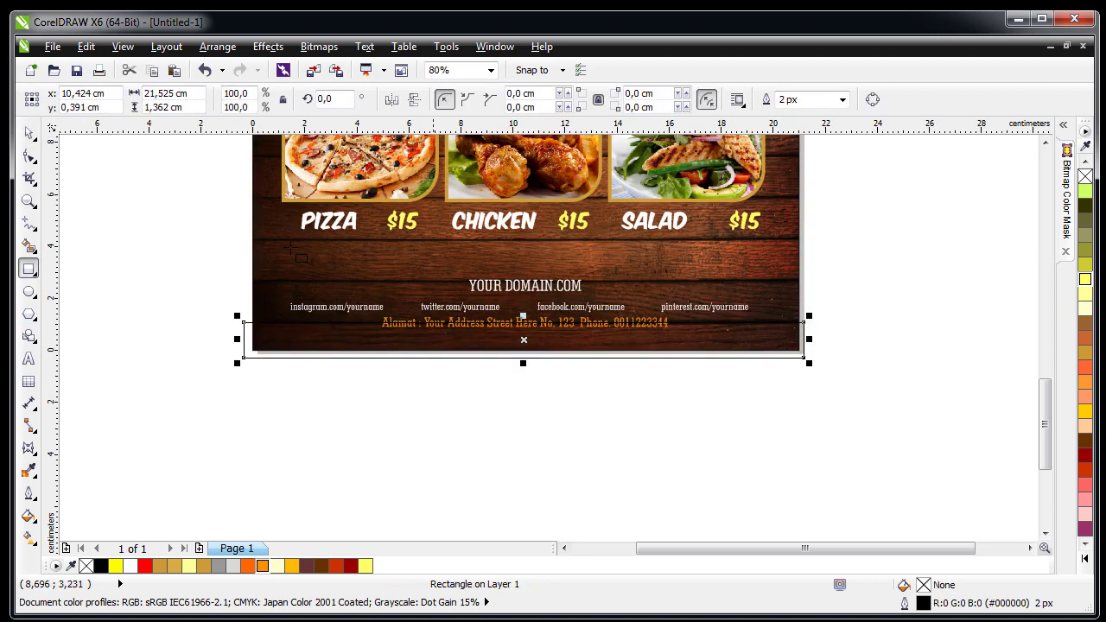
# - Set the rectangle's width to 21 cm and align it with the page's bottom edge
pyautogui.click(28, 132)
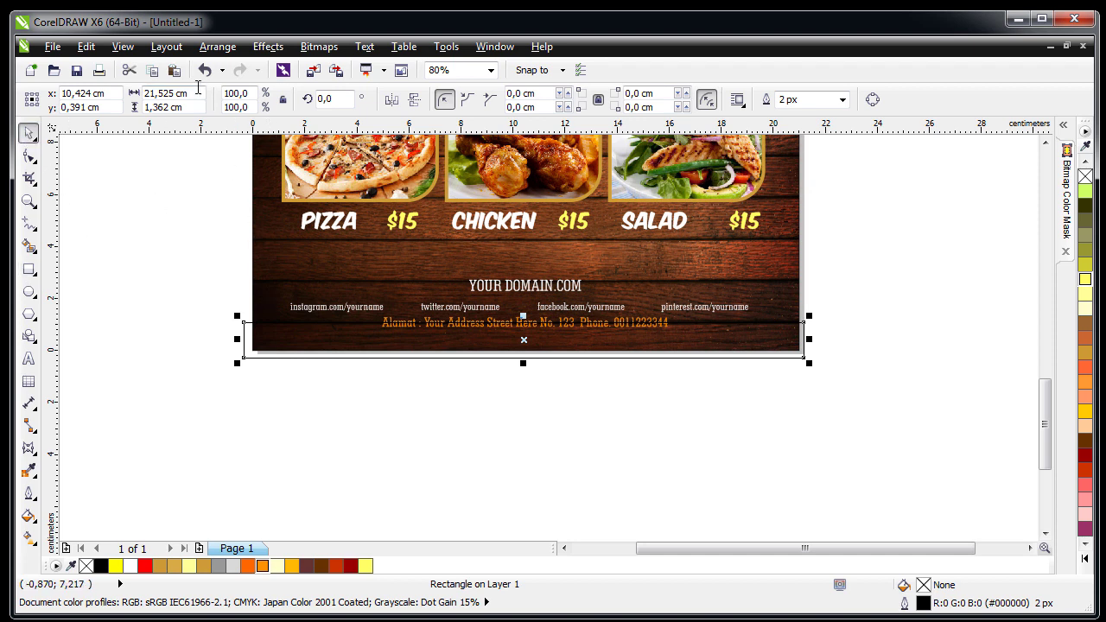
pyautogui.moveTo(199, 91); pyautogui.dragTo(145, 92)
pyautogui.write('21')
pyautogui.press('Return')
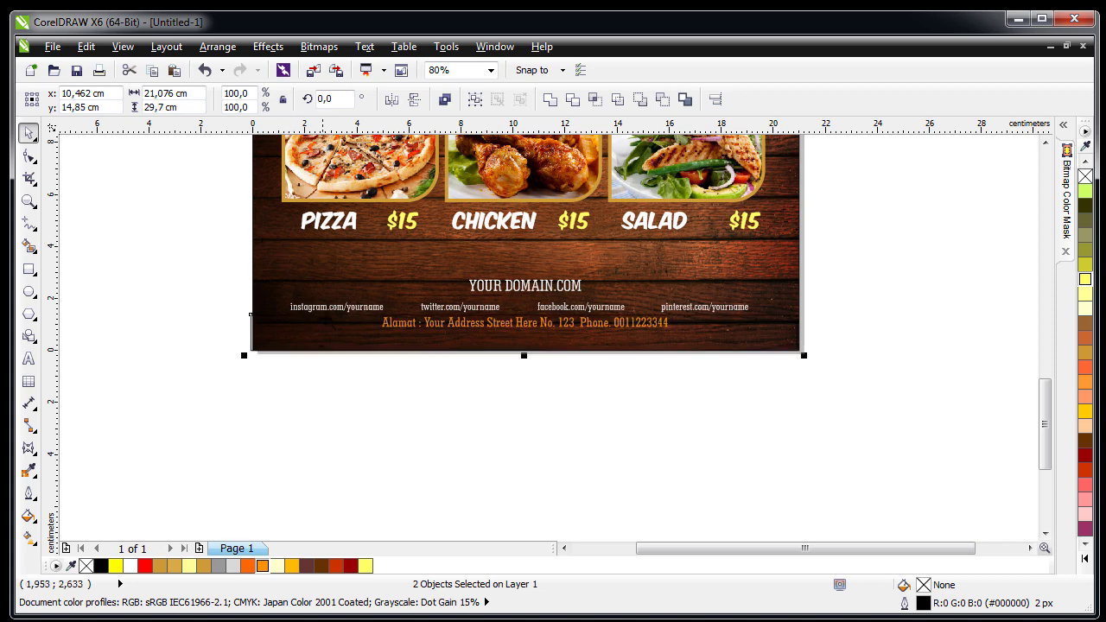
# - Fill the bottom rectangle with red (#FF0000) and remove its outline
pyautogui.click(304, 353)
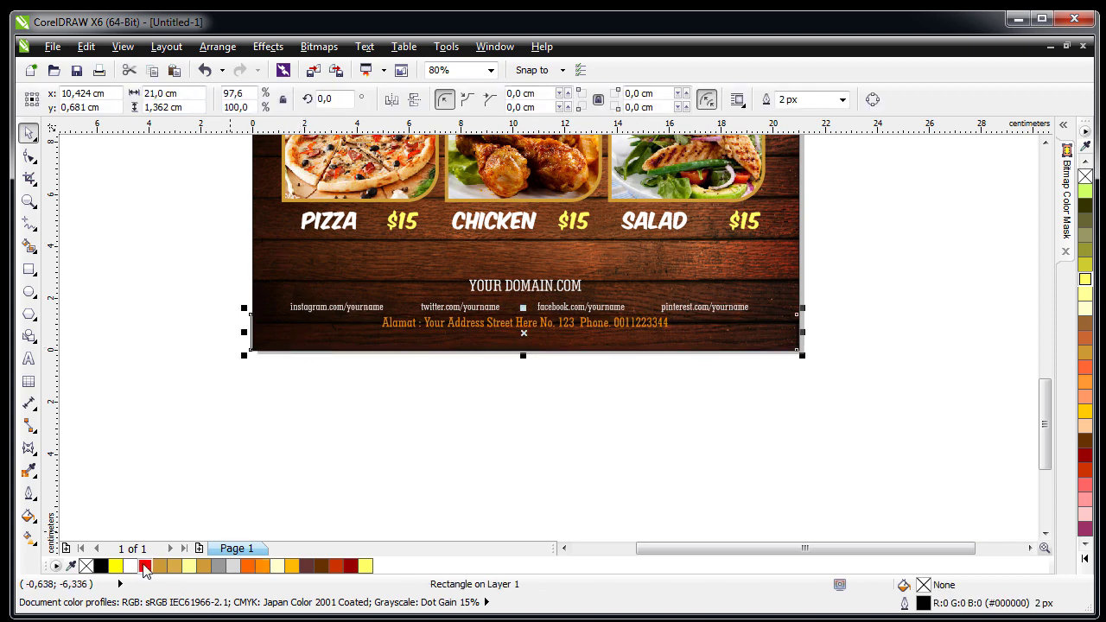
pyautogui.click(145, 566)
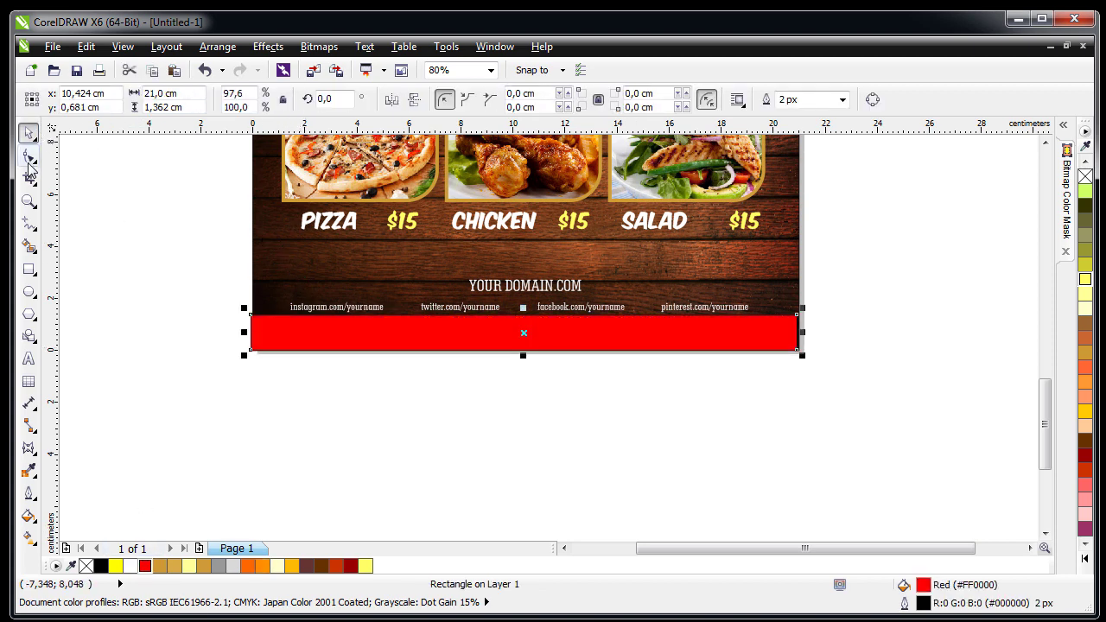
pyautogui.rightClick(85, 566)
pyautogui.press('Escape')
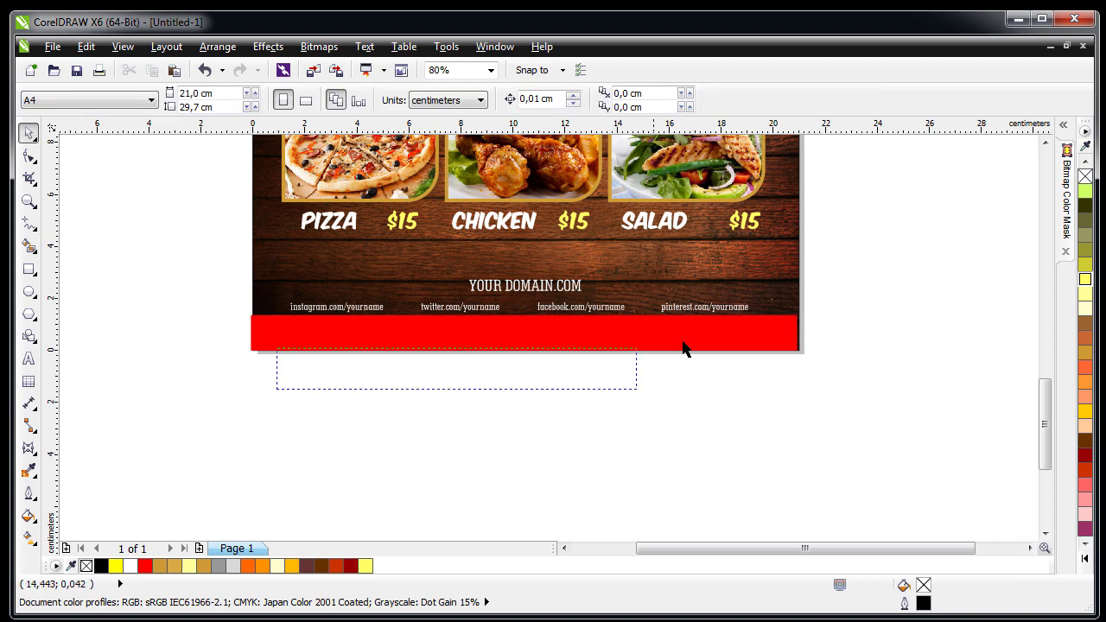
# - Bring the address line in front of the red bar, positioned mid-height, and fill it with Pale Yellow (#FFFFCC)
pyautogui.moveTo(683, 348); pyautogui.dragTo(776, 273)
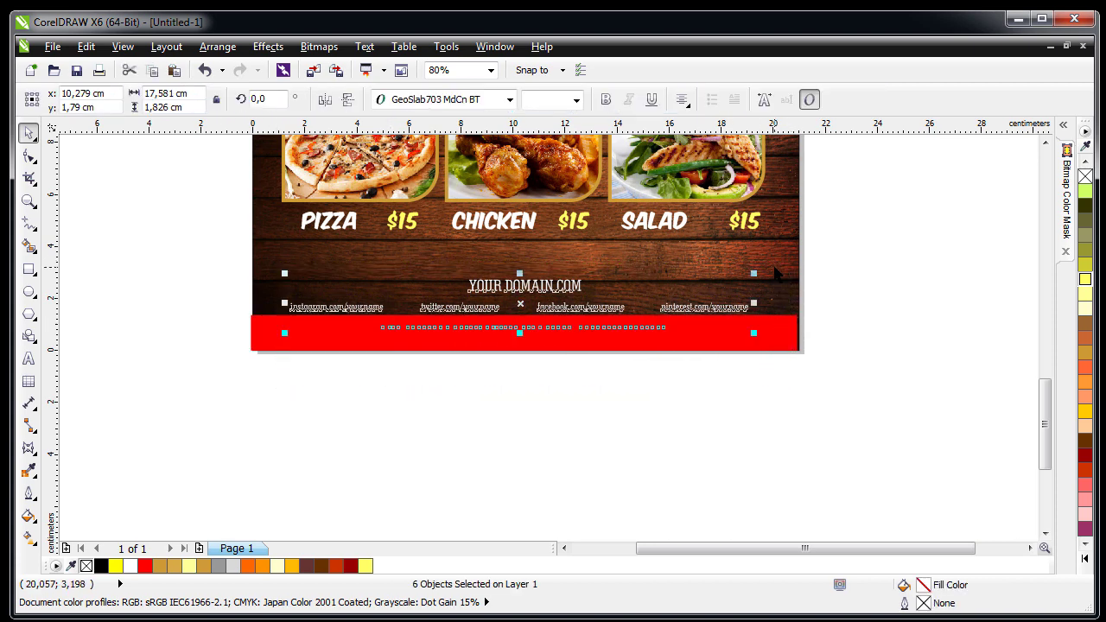
pyautogui.press('Escape')
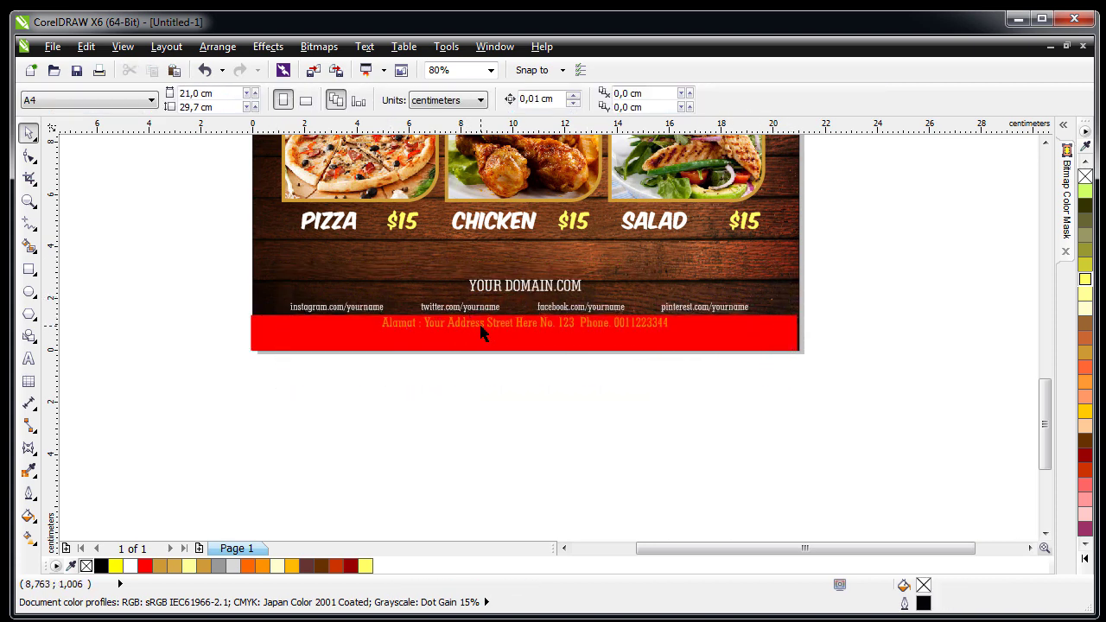
pyautogui.moveTo(479, 321); pyautogui.dragTo(492, 331)
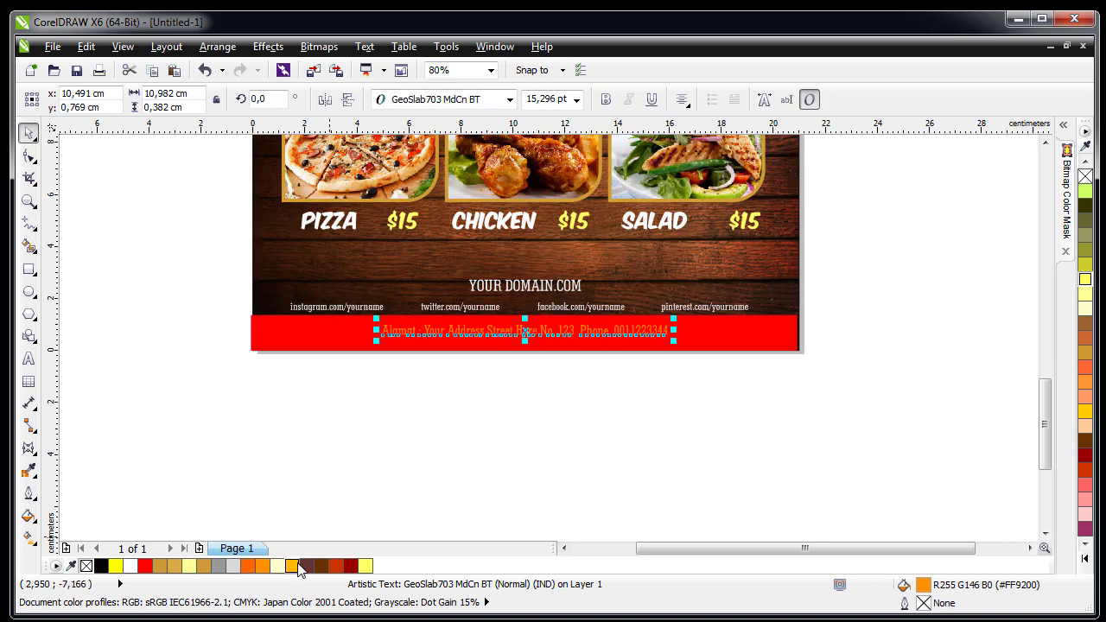
pyautogui.click(276, 566)
pyautogui.click(359, 488)
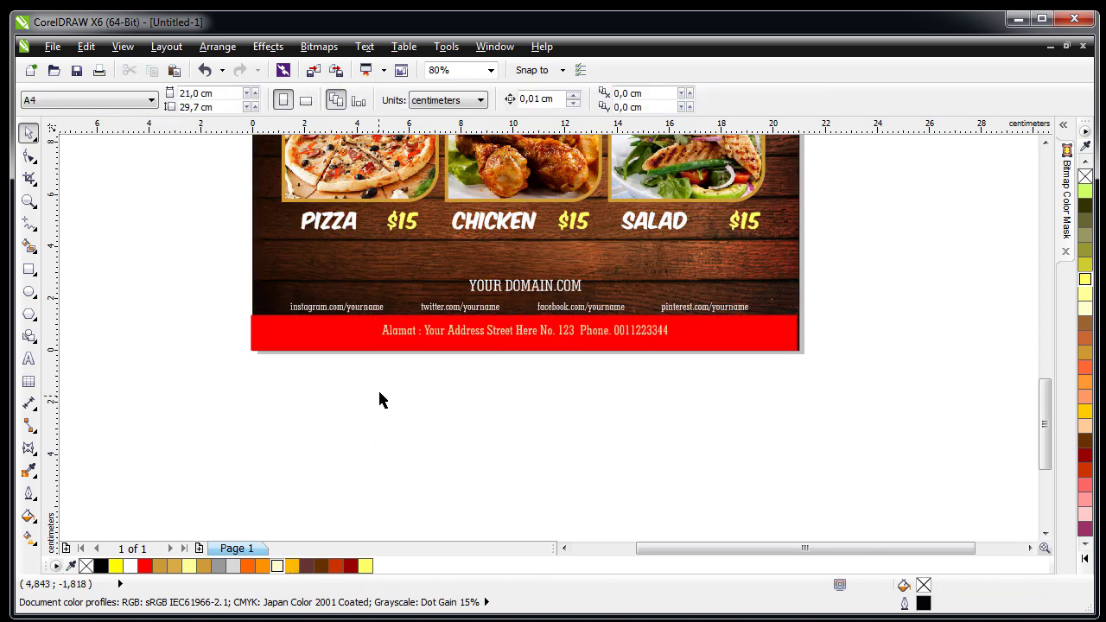
# - Enlarge the address line from its center to about 14.2 cm wide and make it bold
pyautogui.click(395, 344)
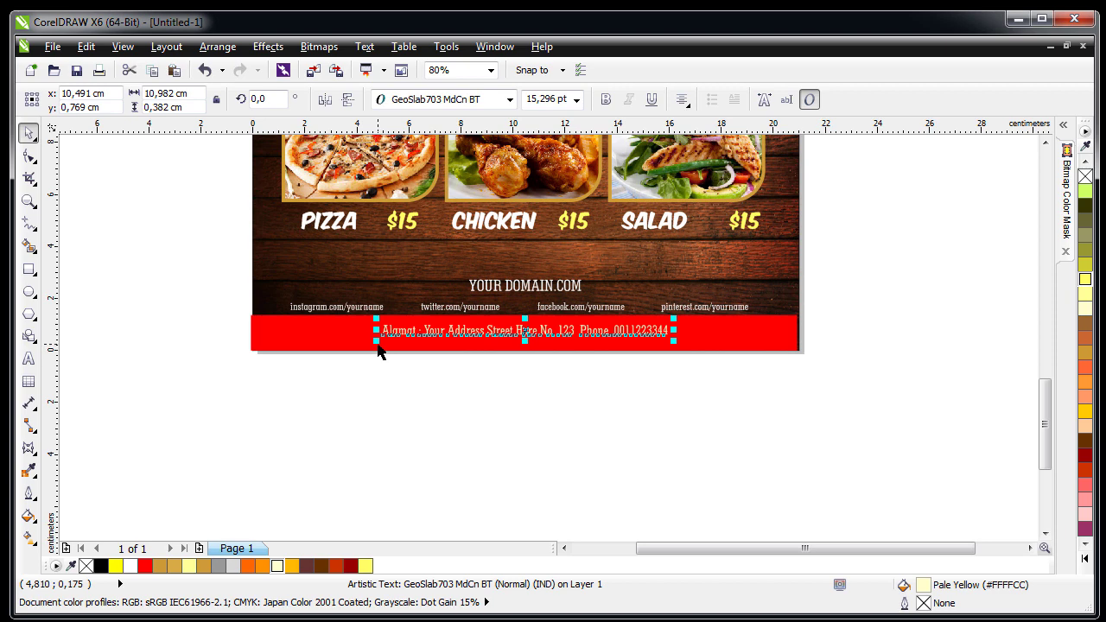
pyautogui.moveTo(378, 346); pyautogui.dragTo(337, 369)
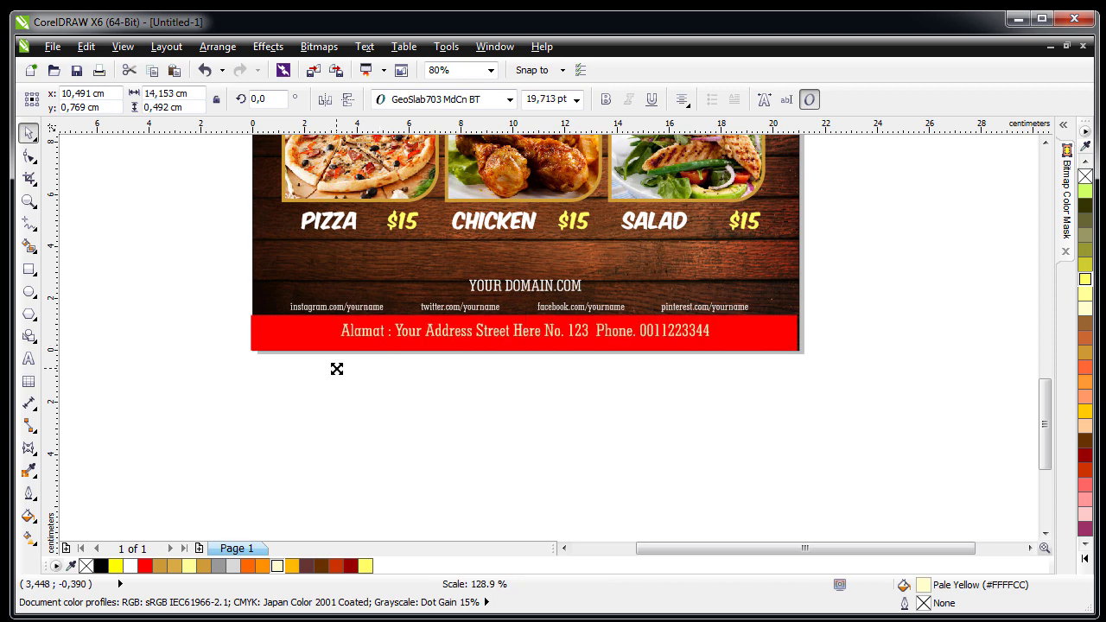
pyautogui.click(605, 99)
pyautogui.click(432, 380)
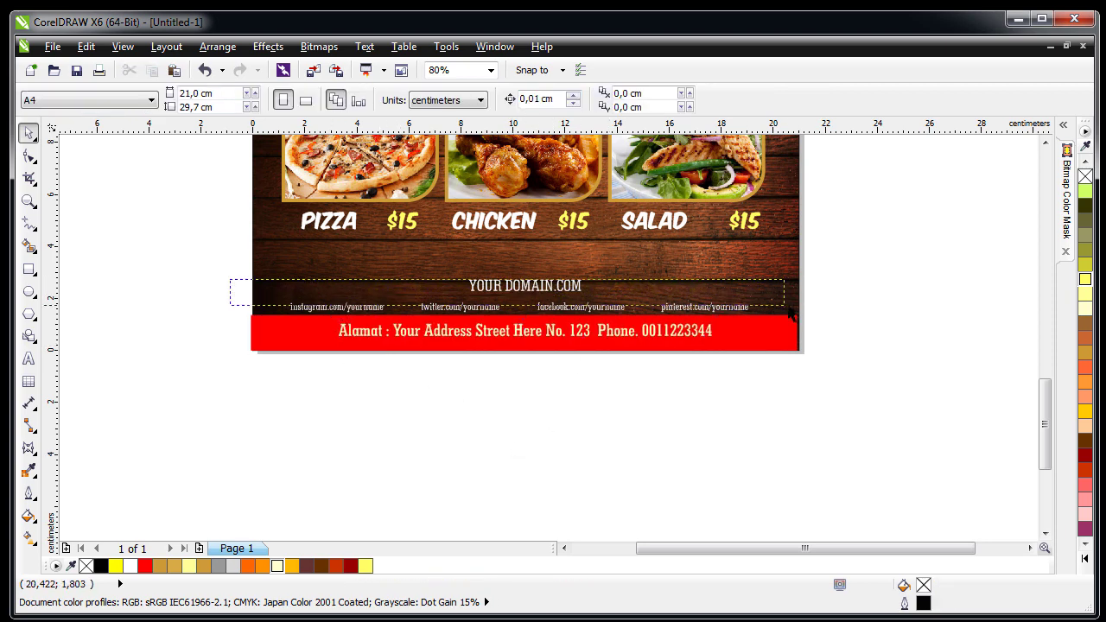
# - Move the domain and social media lines together slightly upward, away from the red bar
pyautogui.moveTo(229, 279); pyautogui.dragTo(812, 326)
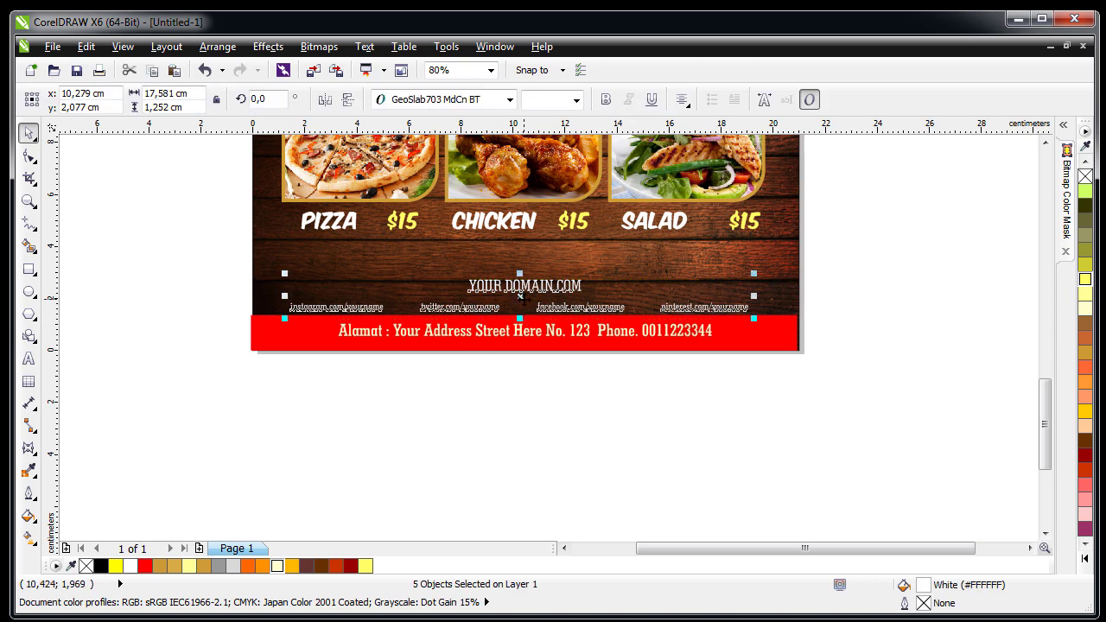
pyautogui.moveTo(519, 296); pyautogui.dragTo(519, 288)
pyautogui.click(340, 407)
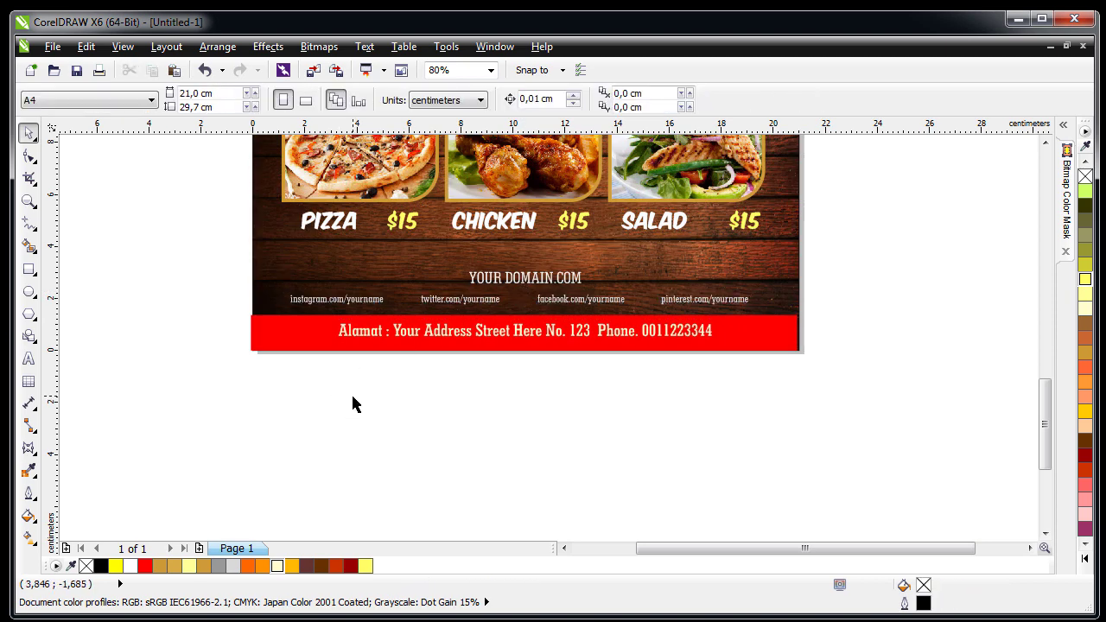
# - Draw a circle about 3.9 cm across over the burger bun's upper right side and fill it with orange (#FFB900)
pyautogui.hotkey('shift', 'F4')
pyautogui.scroll(1, 776, 251)
pyautogui.press('F7')
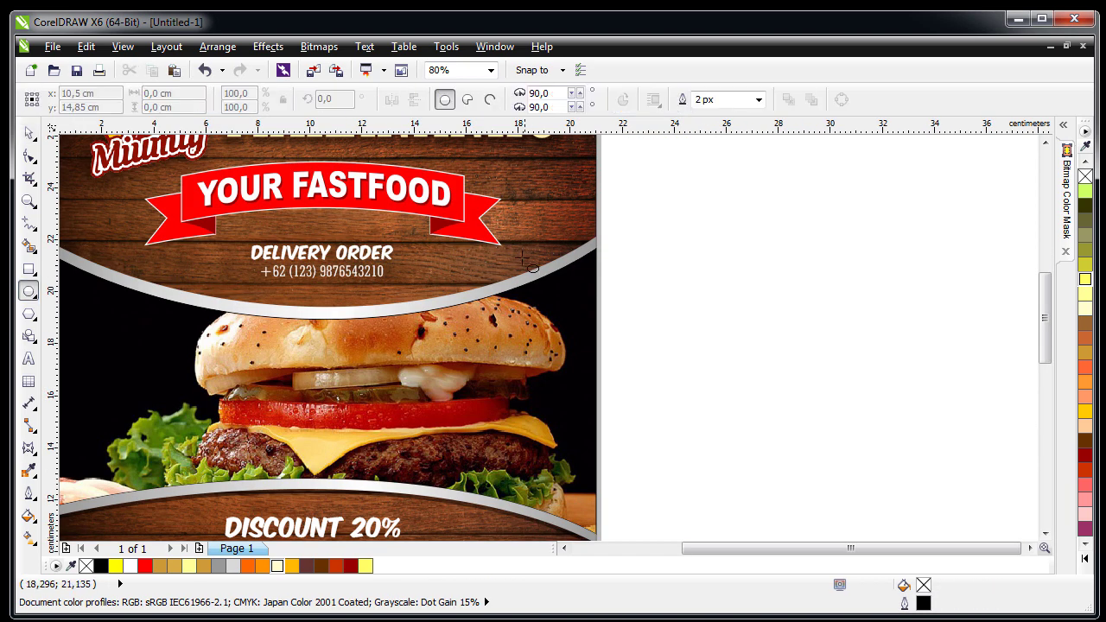
pyautogui.moveTo(482, 262); pyautogui.dragTo(580, 339)
pyautogui.click(29, 132)
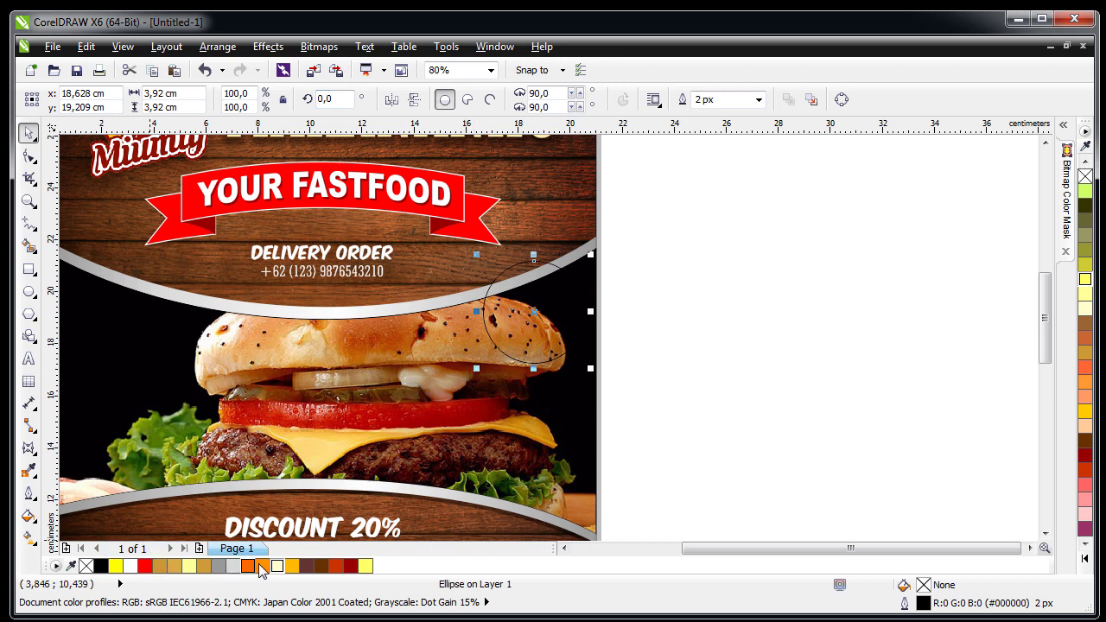
pyautogui.click(292, 566)
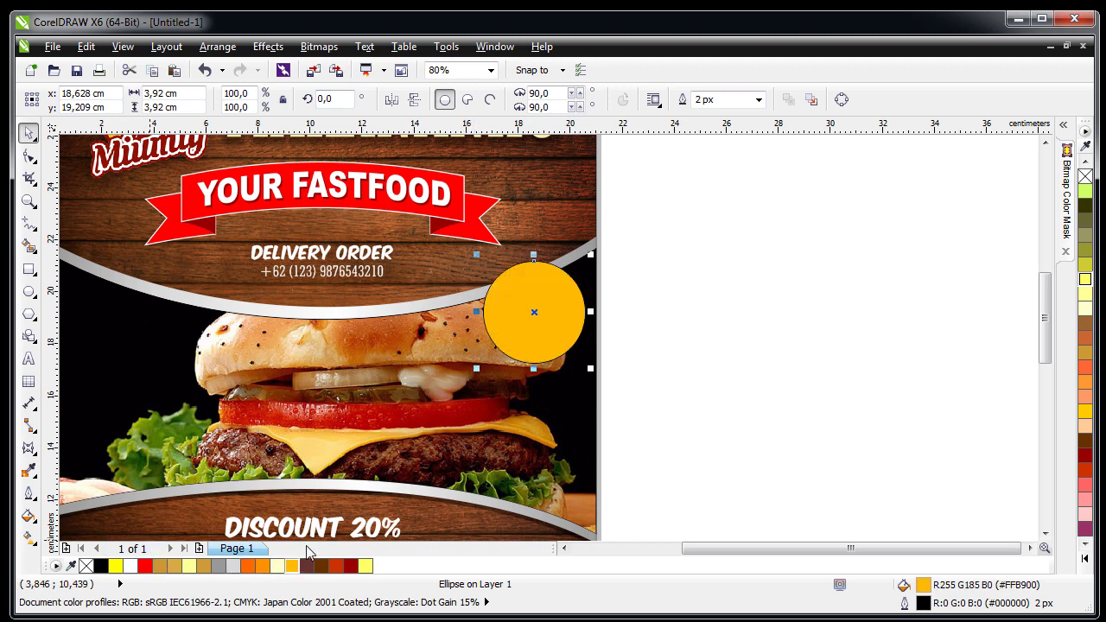
# - Give the circle a 16 px yellow (#FFFF00) outline and a red (#FF0000) fill
pyautogui.click(759, 99)
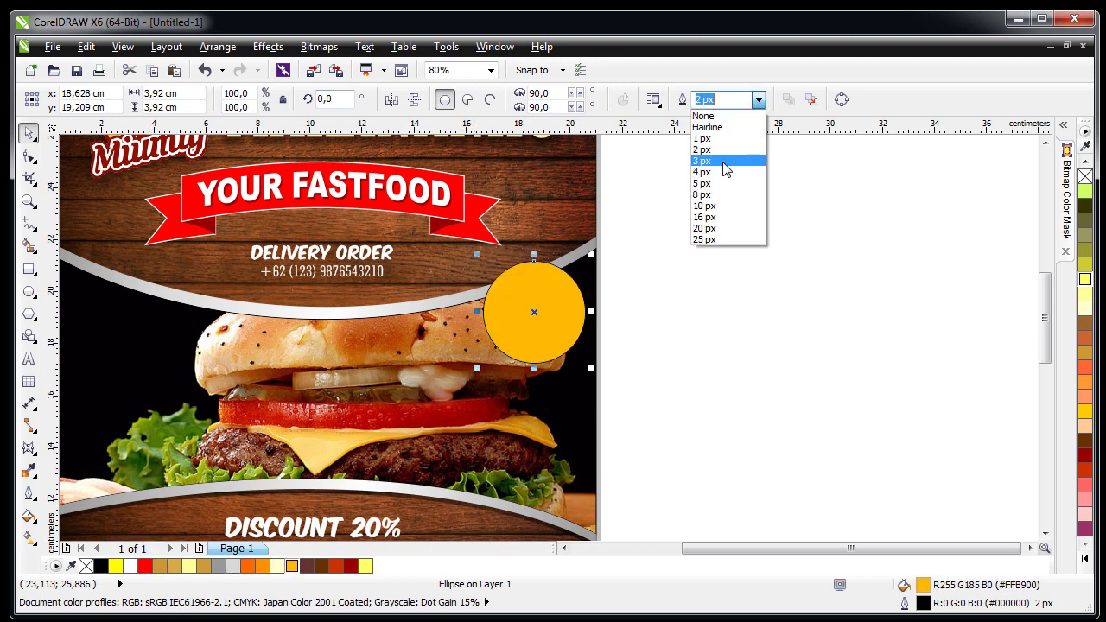
pyautogui.click(727, 218)
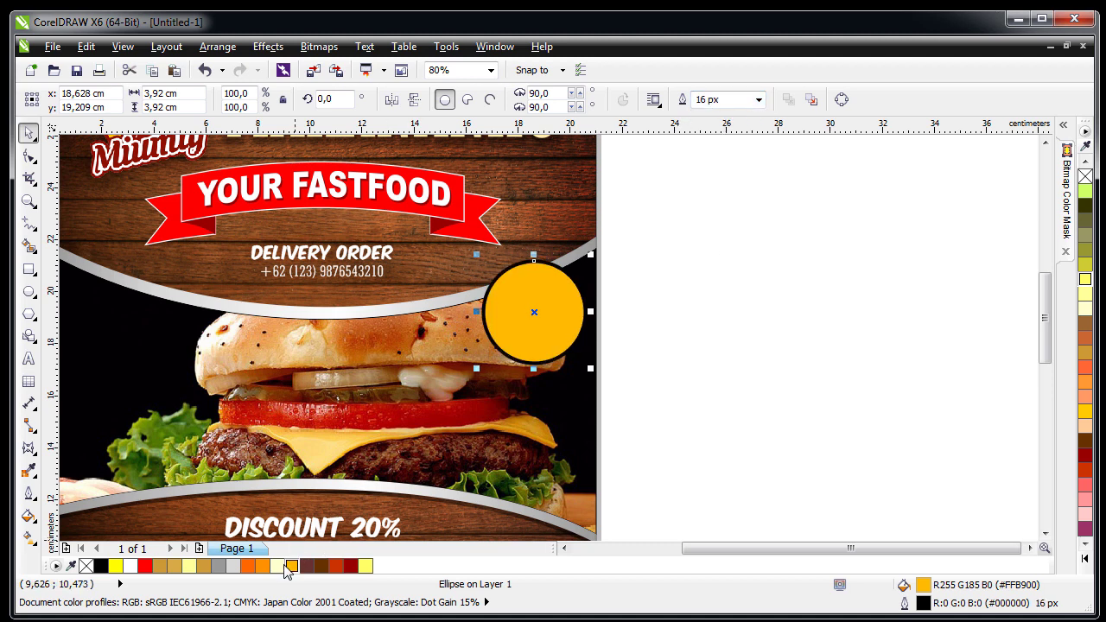
pyautogui.rightClick(130, 567)
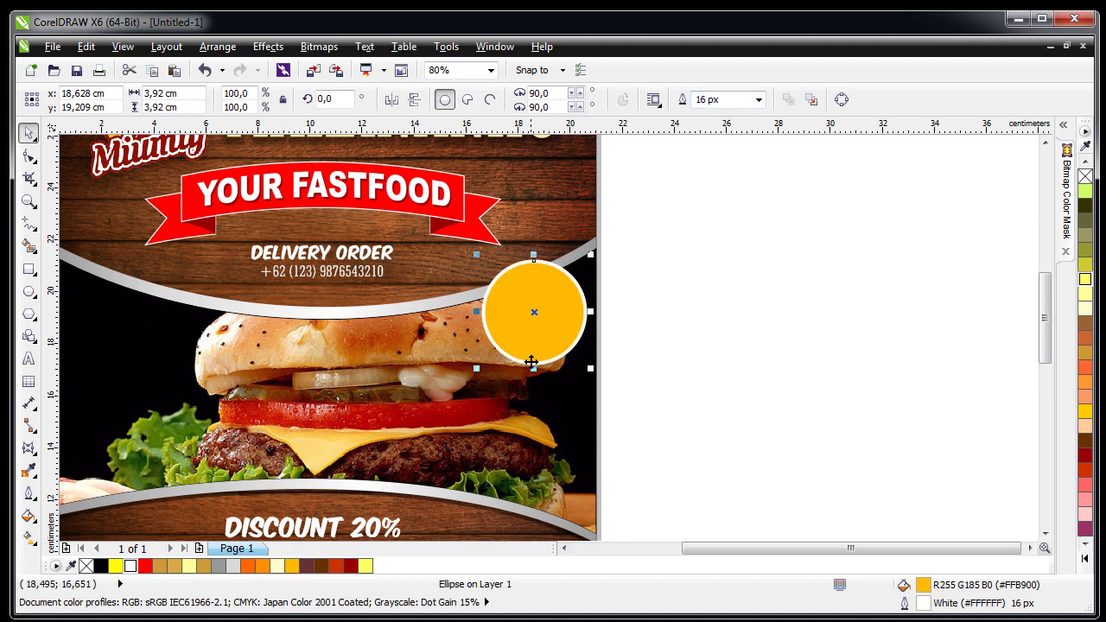
pyautogui.rightClick(144, 567)
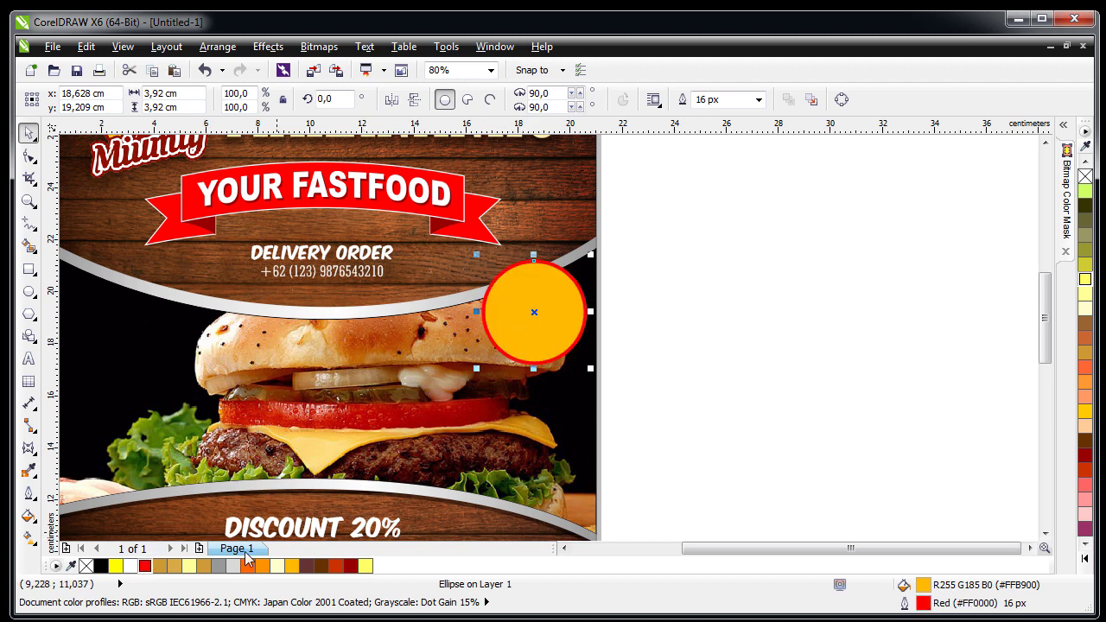
pyautogui.click(144, 566)
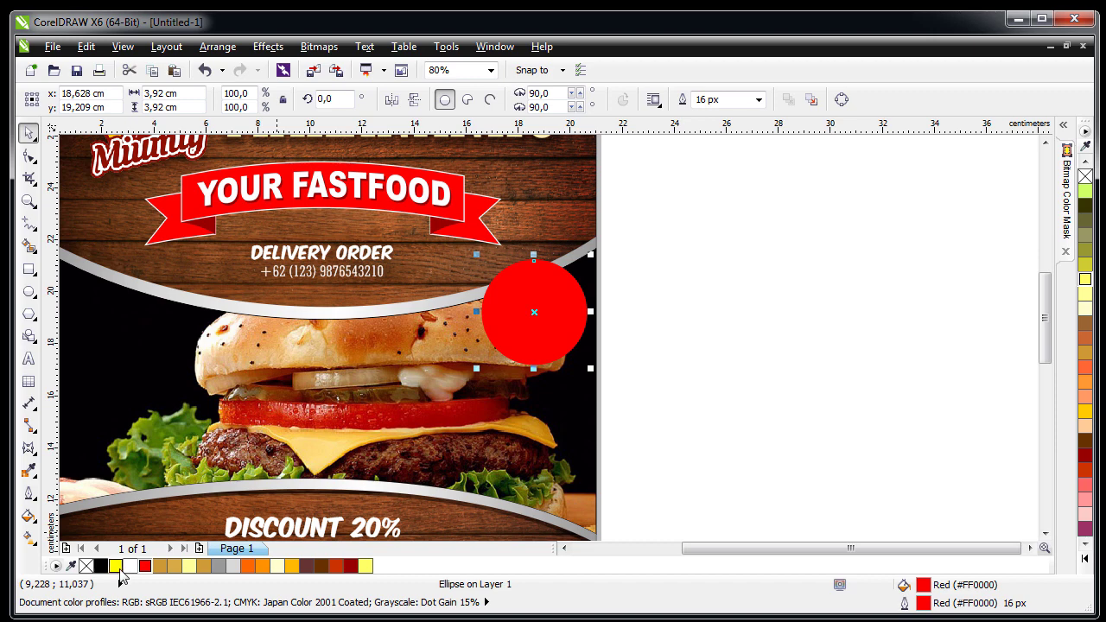
pyautogui.rightClick(116, 567)
# - Shift the circle slightly up and left and change its fill to Ruby Red (#990000)
pyautogui.moveTo(535, 314); pyautogui.dragTo(524, 309)
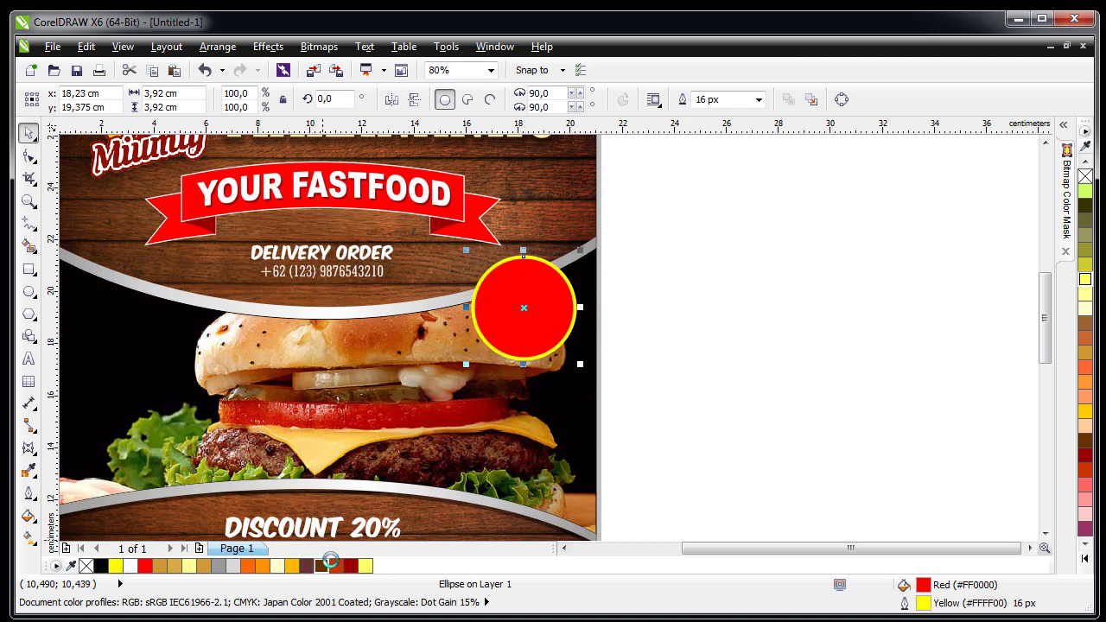
pyautogui.click(322, 566)
pyautogui.click(337, 566)
pyautogui.click(321, 566)
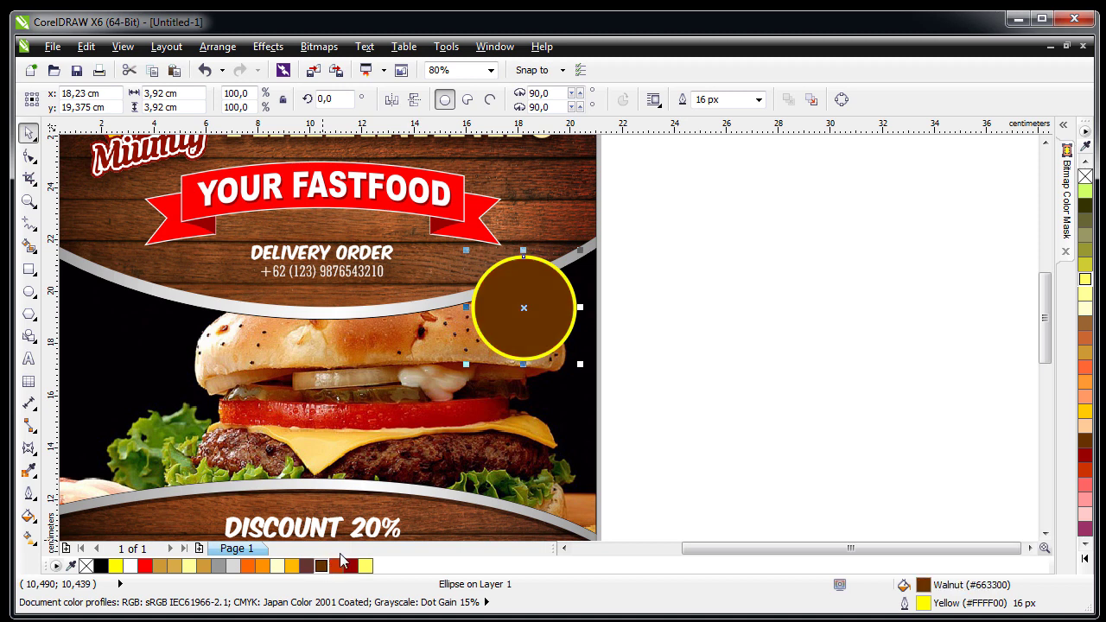
pyautogui.click(337, 566)
pyautogui.click(350, 566)
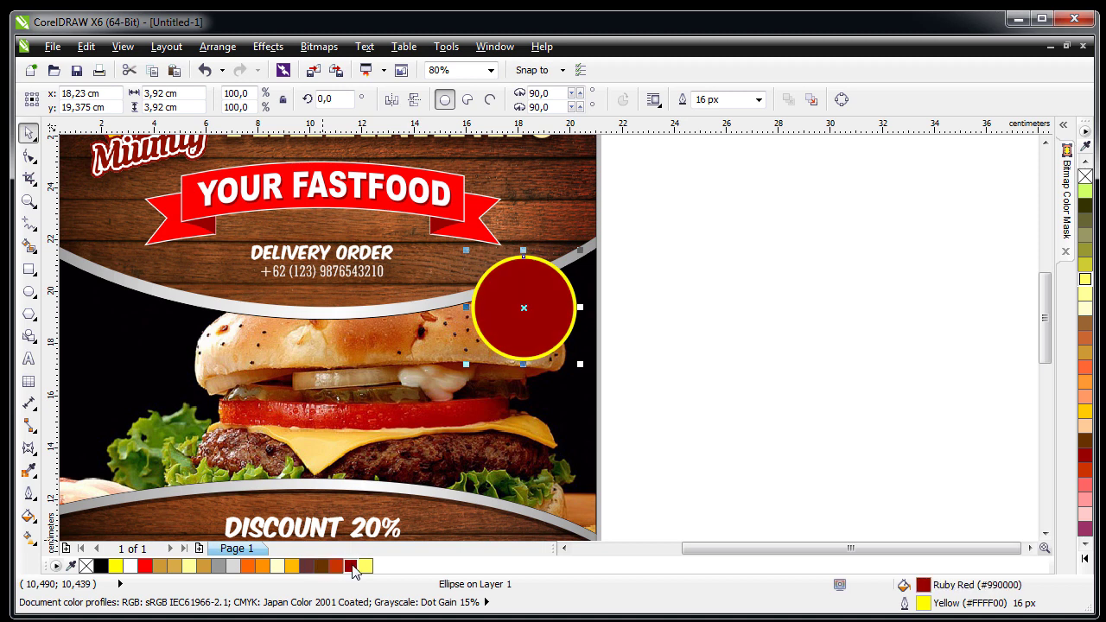
pyautogui.click(705, 318)
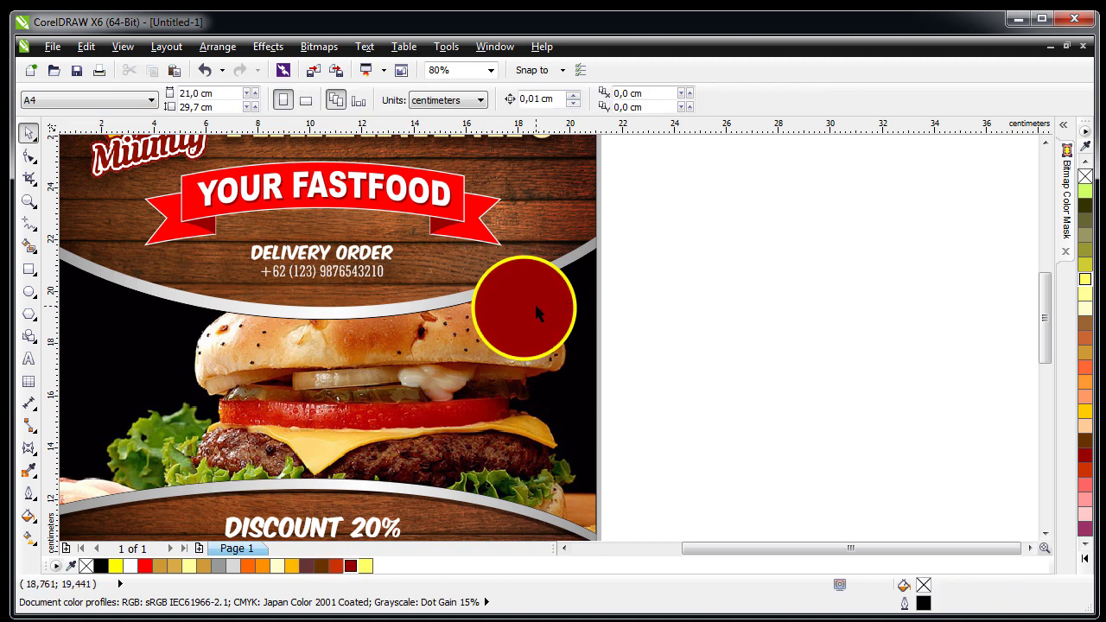
pyautogui.moveTo(532, 297); pyautogui.dragTo(531, 298)
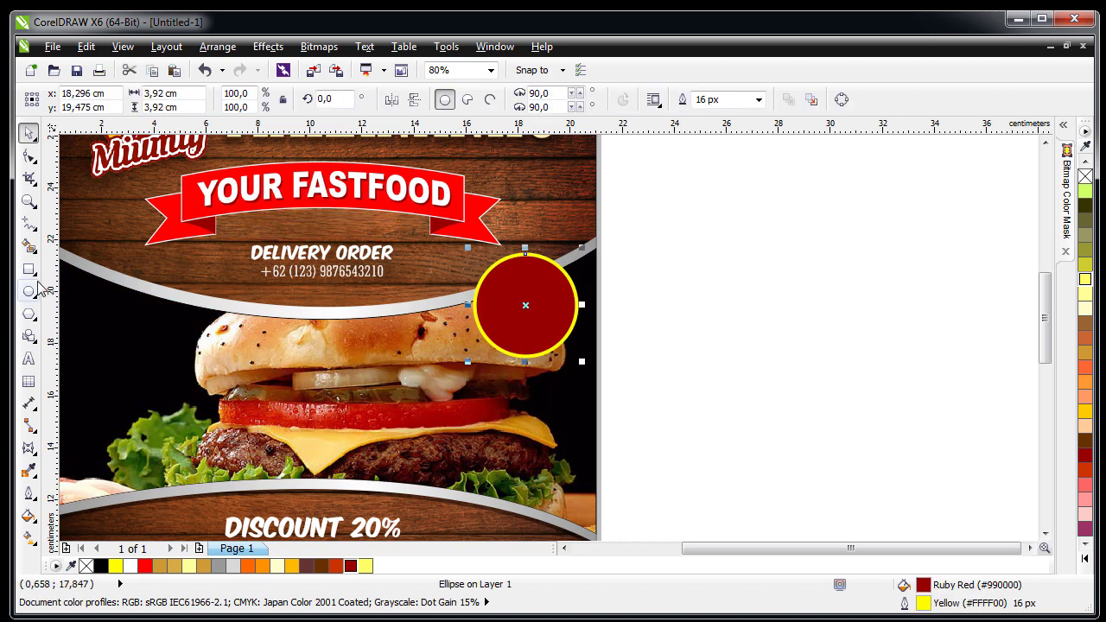
# - Draw a closed triangle about 1.2 by 1.5 cm overlapping the circle's lower left edge and pointing toward the burger
pyautogui.click(29, 223)
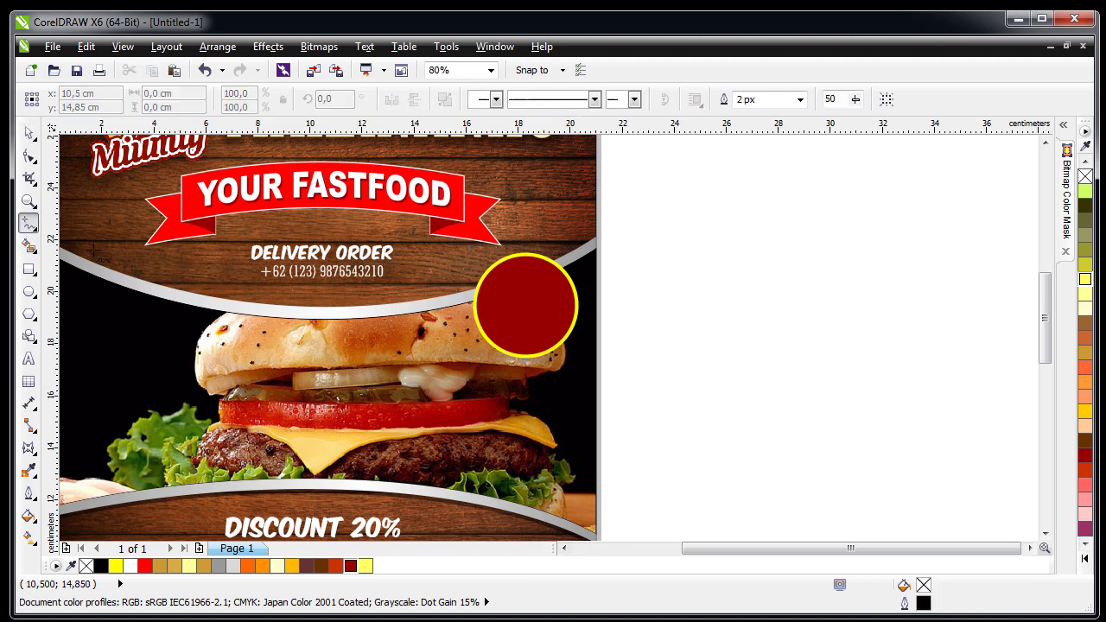
pyautogui.click(488, 326)
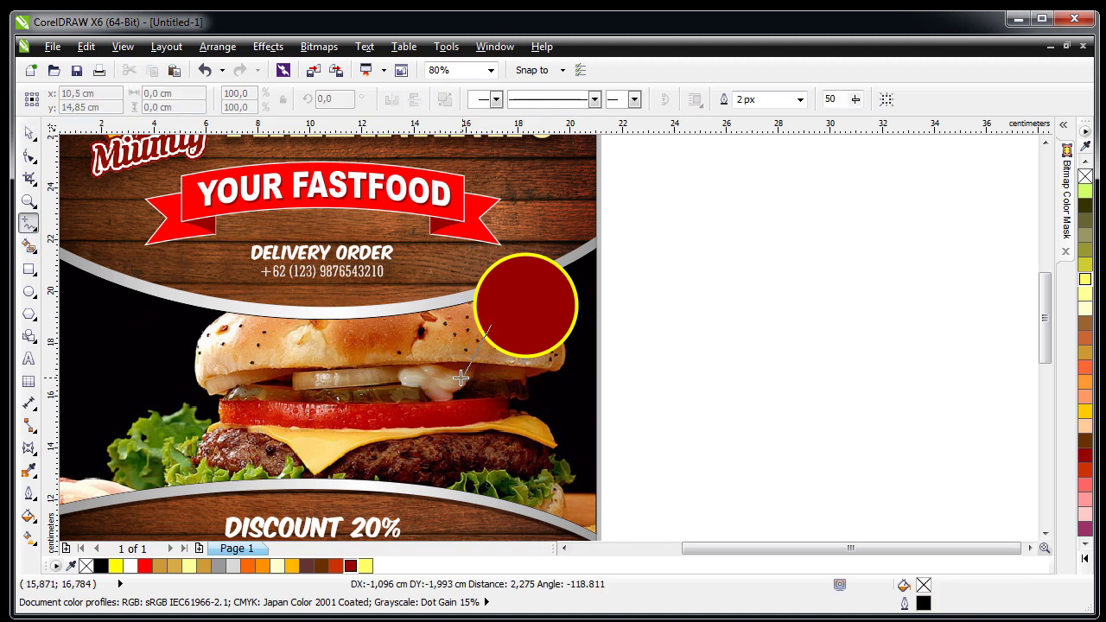
pyautogui.click(460, 365)
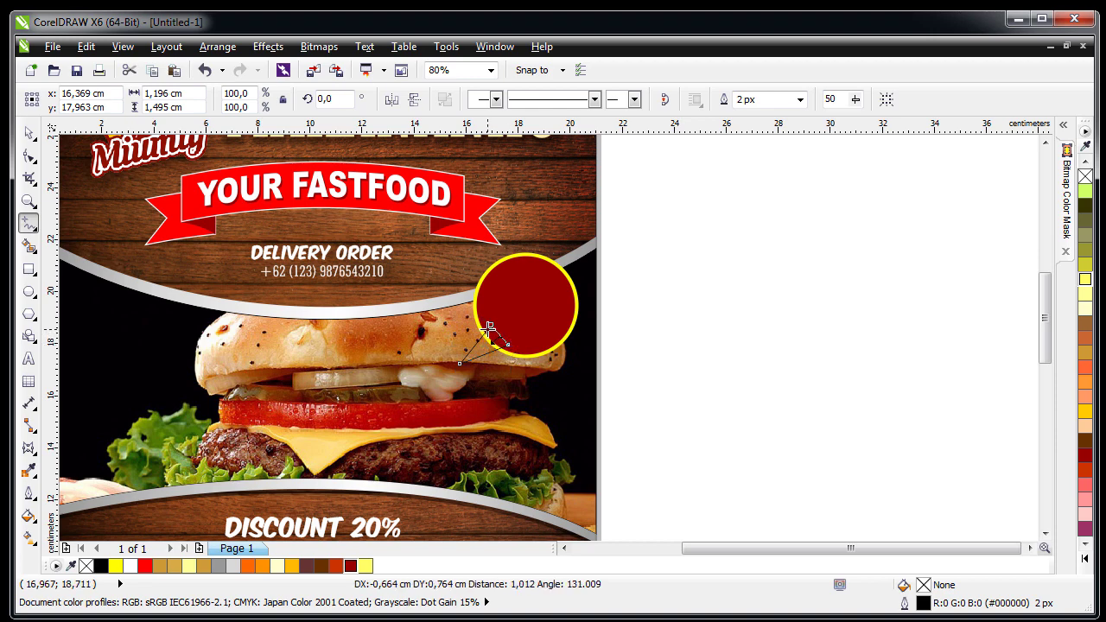
pyautogui.press('space')
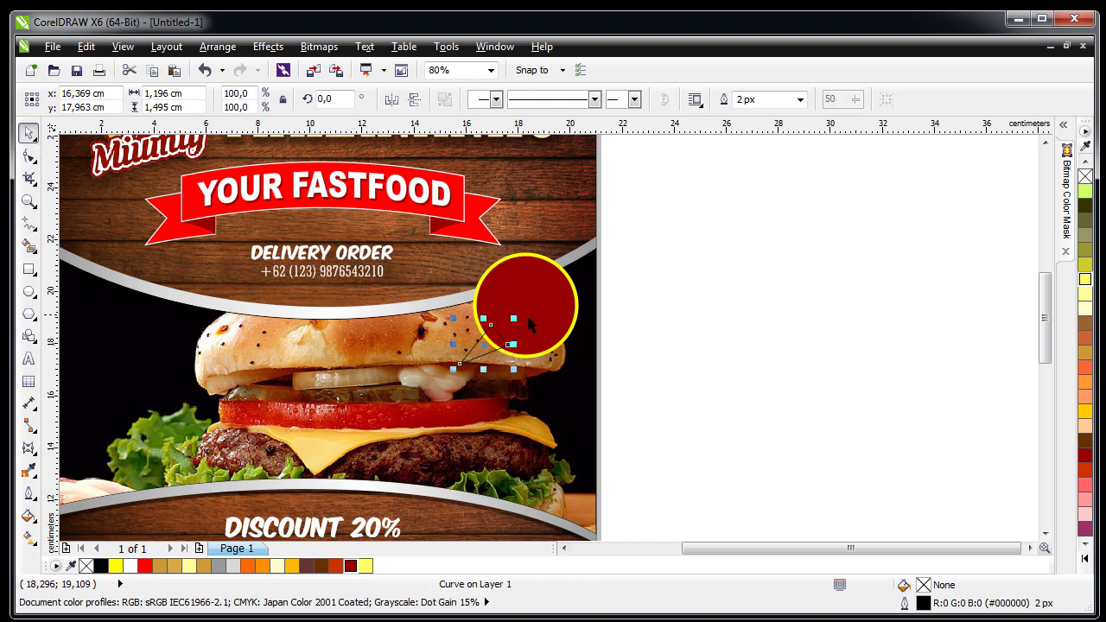
# - Weld the triangle and the circle into one speech bubble with the circle's fill and outline
pyautogui.scroll(2, 533, 301)
pyautogui.keyDown('shift'); pyautogui.click(497, 302); pyautogui.keyUp('shift')
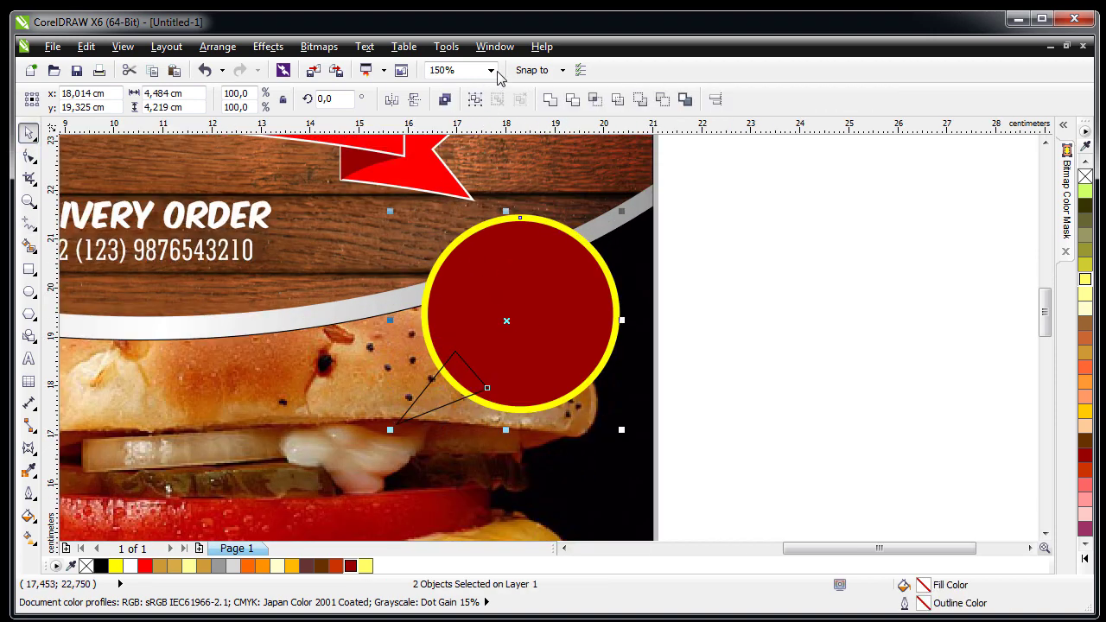
pyautogui.click(549, 102)
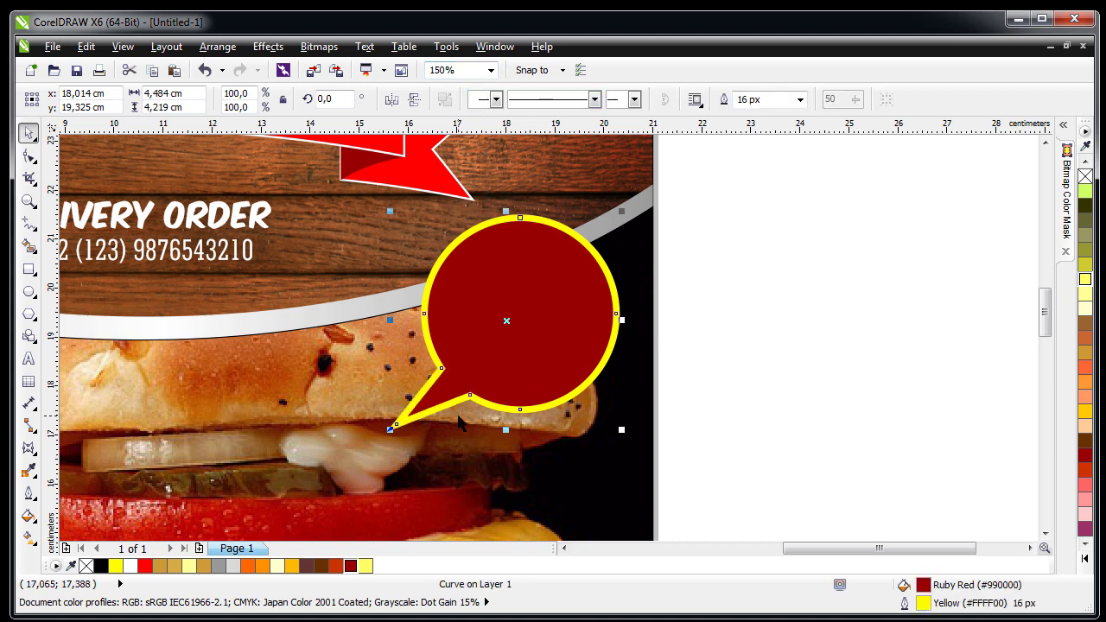
pyautogui.press('Escape')
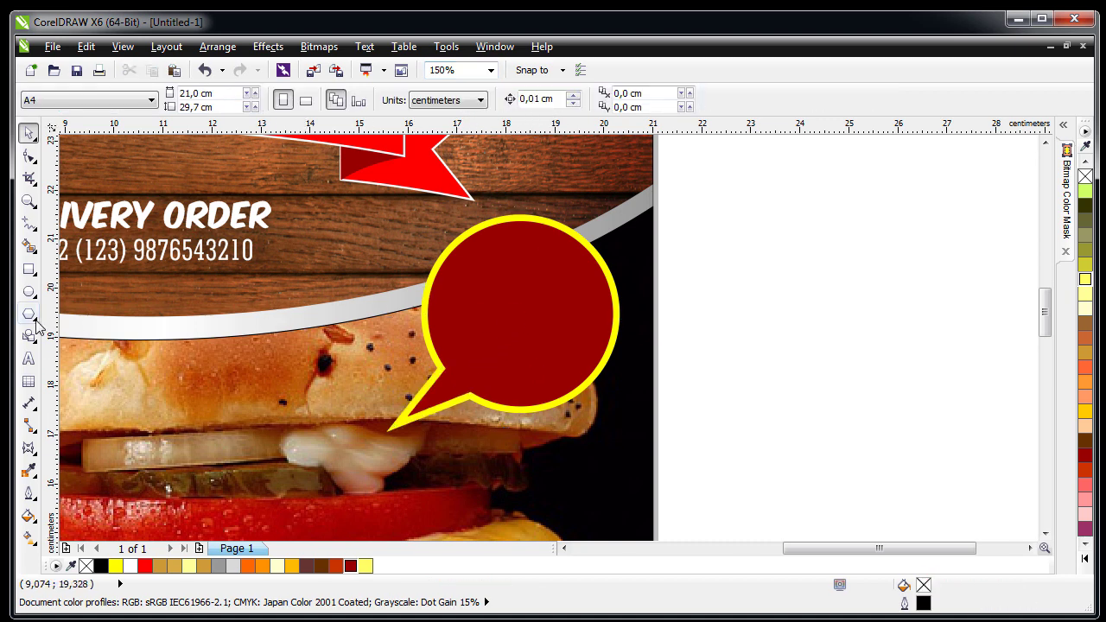
# - Copy the delivery phone number line onto the speech bubble, make the copy bold and replace its text with "6"
pyautogui.moveTo(147, 259); pyautogui.dragTo(489, 291)
pyautogui.click(606, 98)
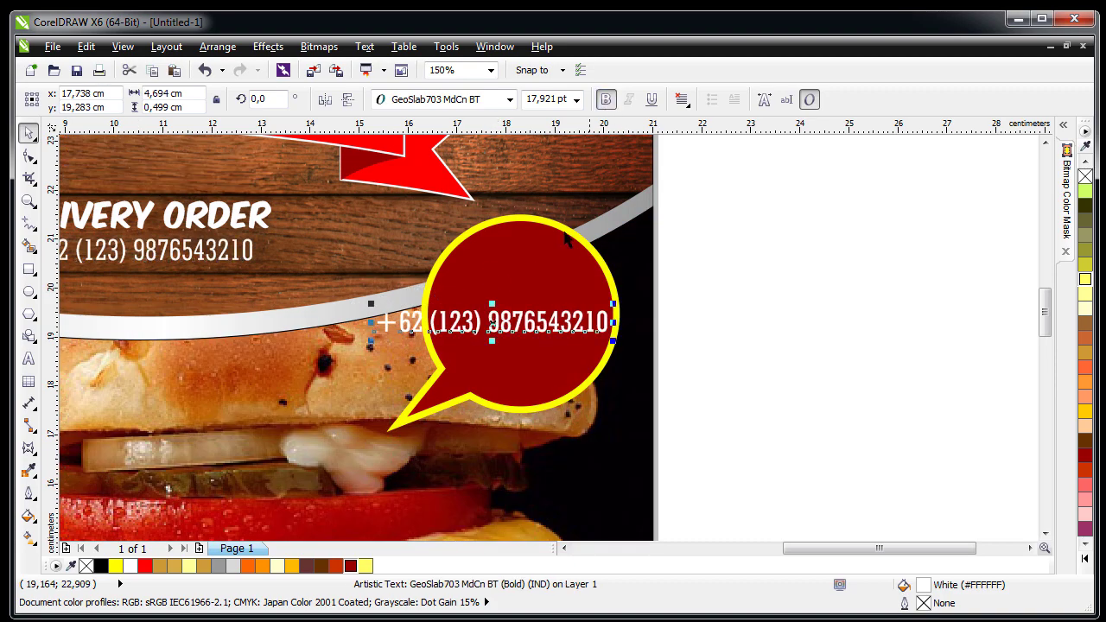
pyautogui.doubleClick(522, 320)
pyautogui.hotkey('ctrl', 'a')
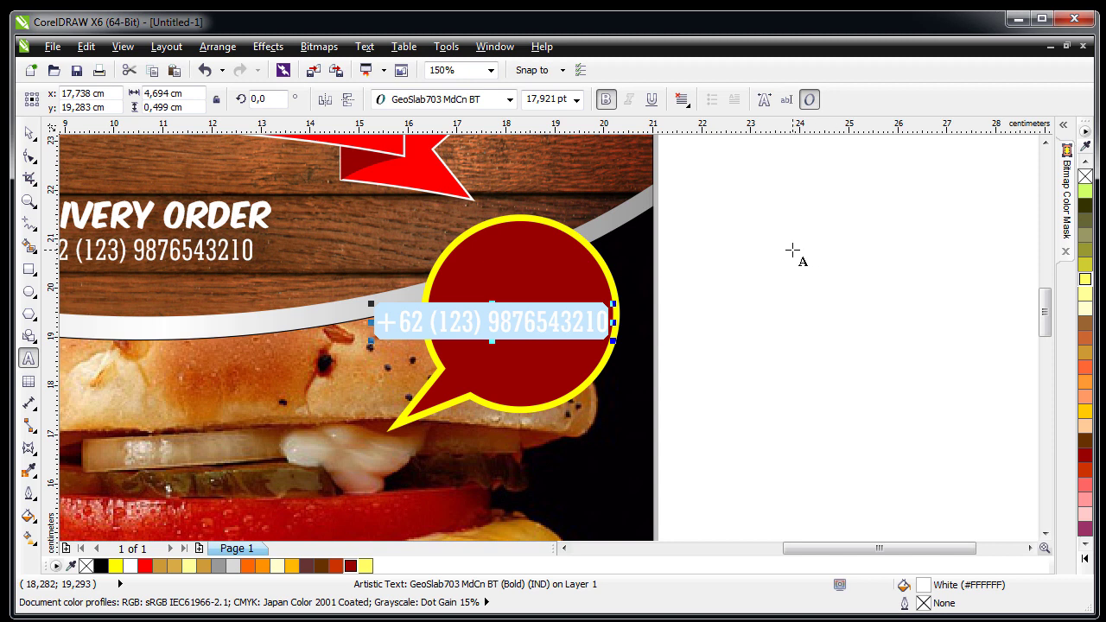
pyautogui.write('6')
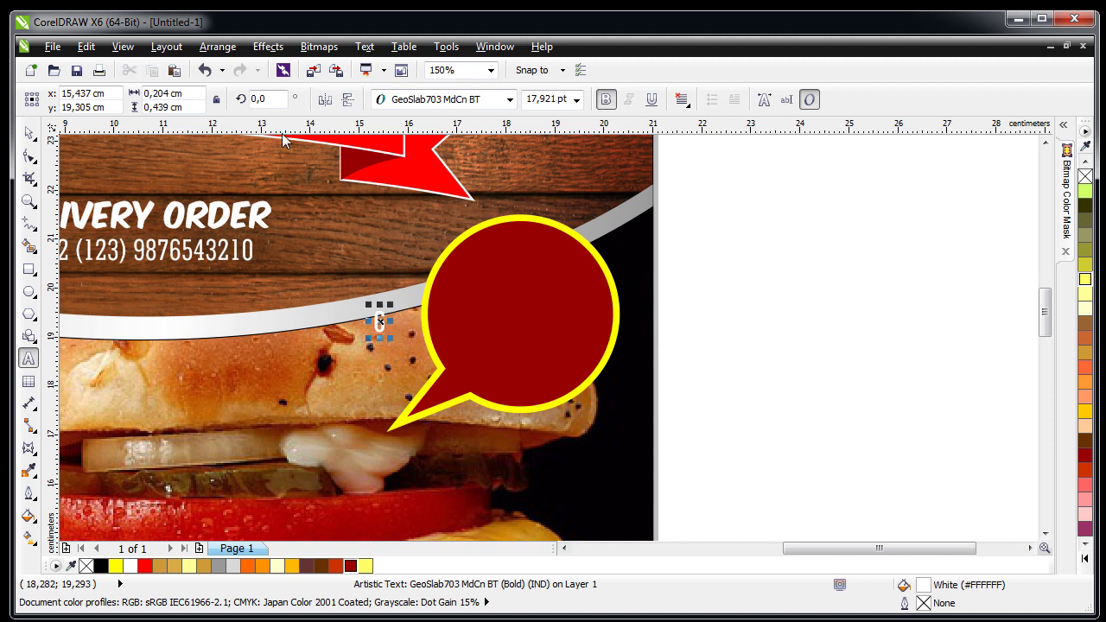
# - Enlarge the "6" to about 78.5 pt and move it to the middle of the speech bubble
pyautogui.click(29, 133)
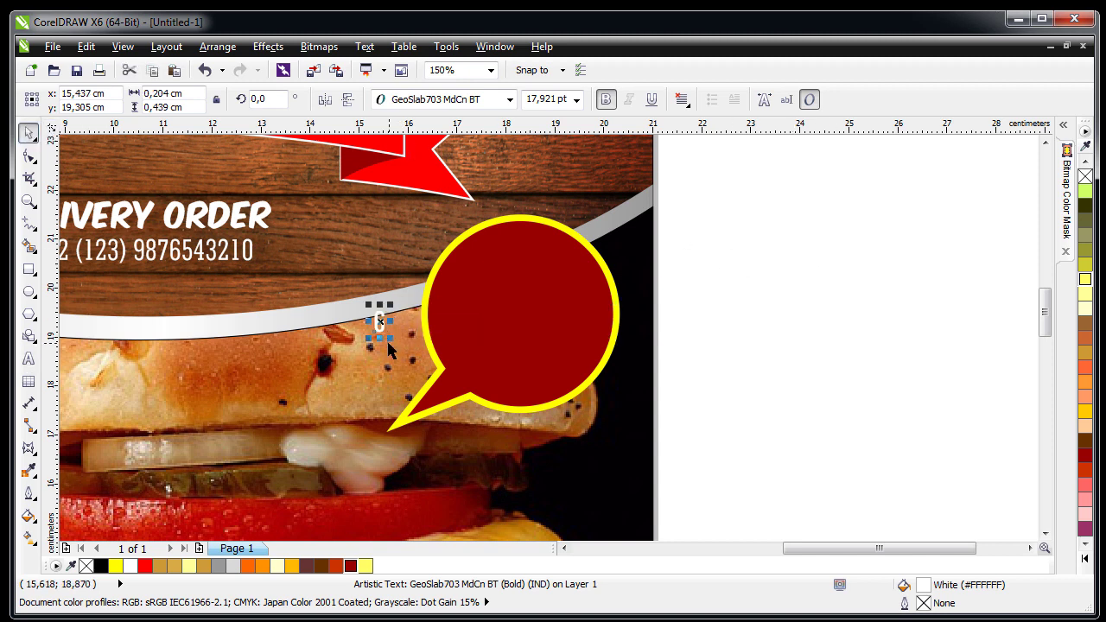
pyautogui.moveTo(388, 339); pyautogui.dragTo(418, 401)
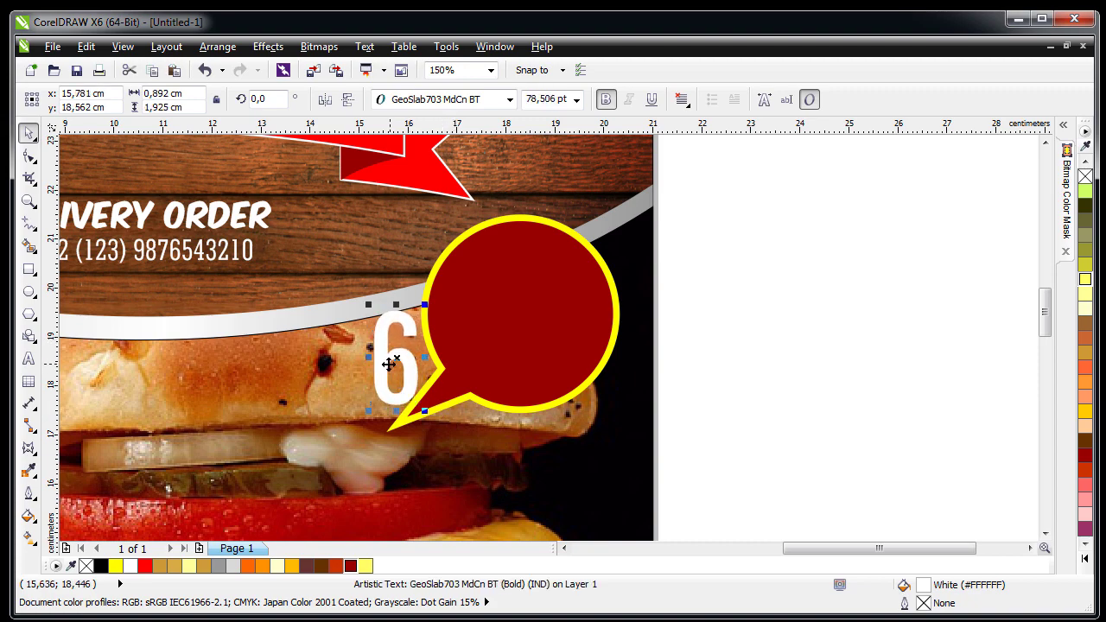
pyautogui.moveTo(402, 366); pyautogui.dragTo(510, 330)
# - Copy the delivery phone number line onto the speech bubble, replace its text with "HANYA" and center it above the "6"
pyautogui.moveTo(142, 255); pyautogui.dragTo(504, 266)
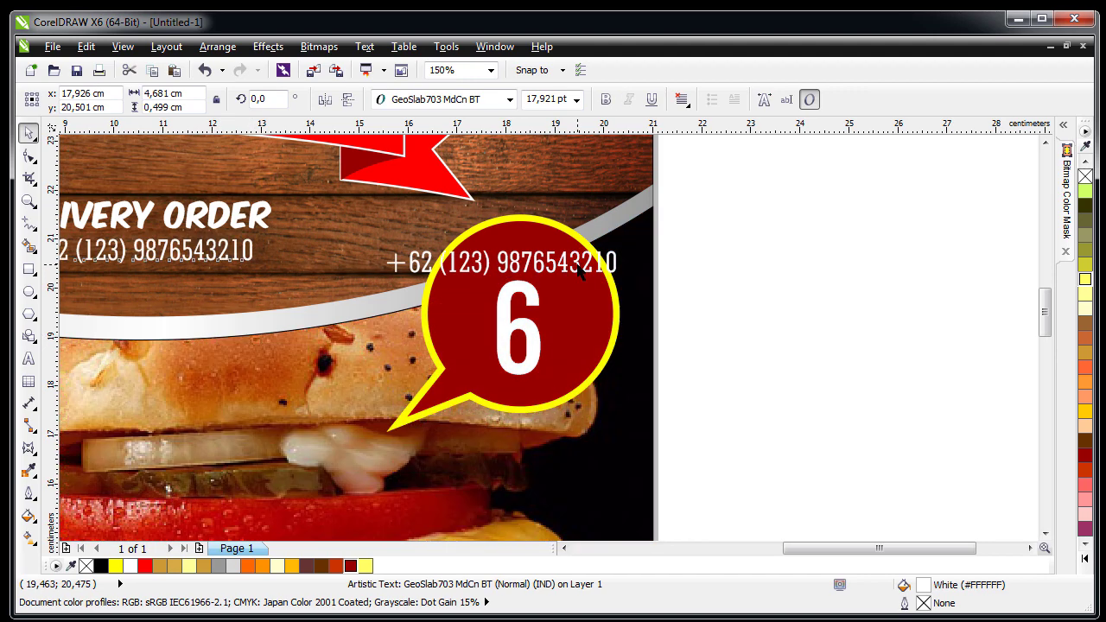
pyautogui.doubleClick(507, 258)
pyautogui.hotkey('ctrl', 'a')
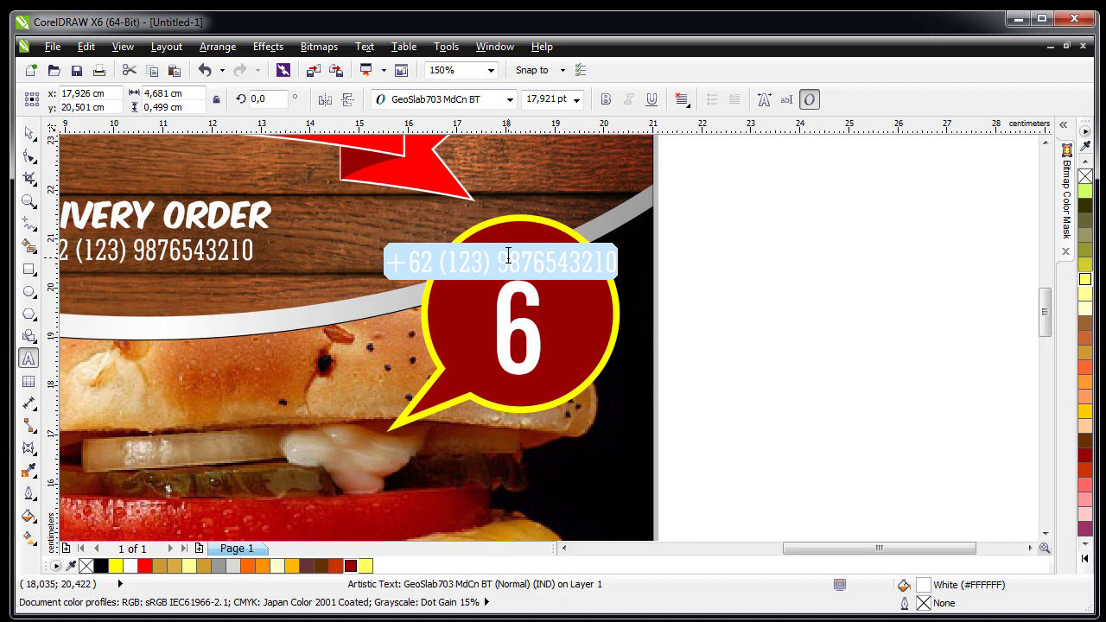
pyautogui.write('HANYA')
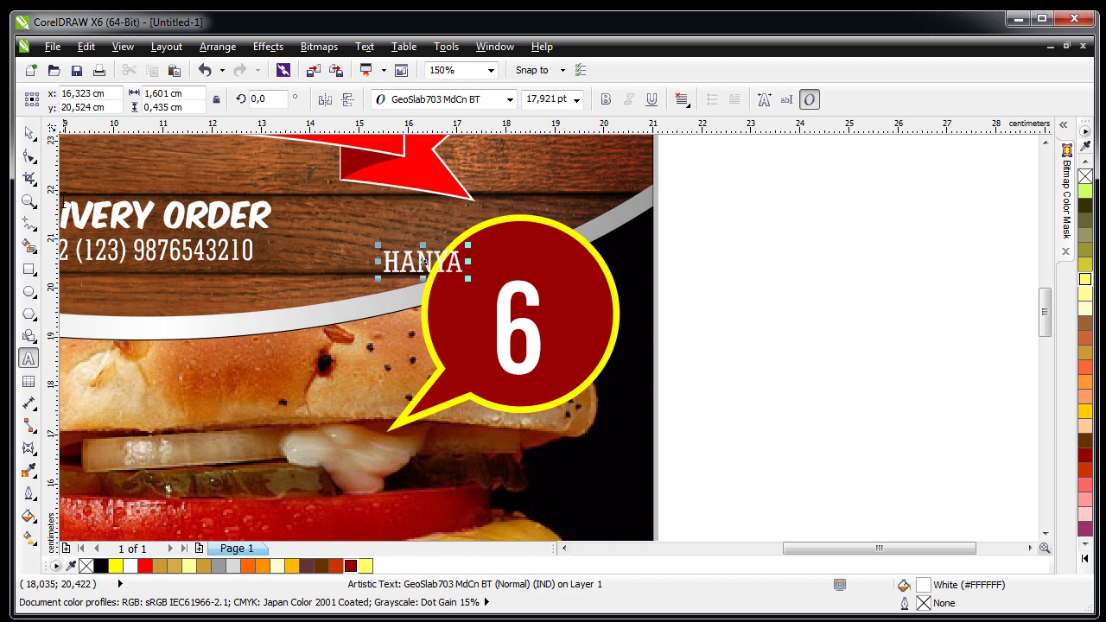
pyautogui.click(28, 133)
pyautogui.moveTo(409, 259); pyautogui.dragTo(506, 258)
pyautogui.keyDown('shift'); pyautogui.click(585, 319); pyautogui.keyUp('shift')
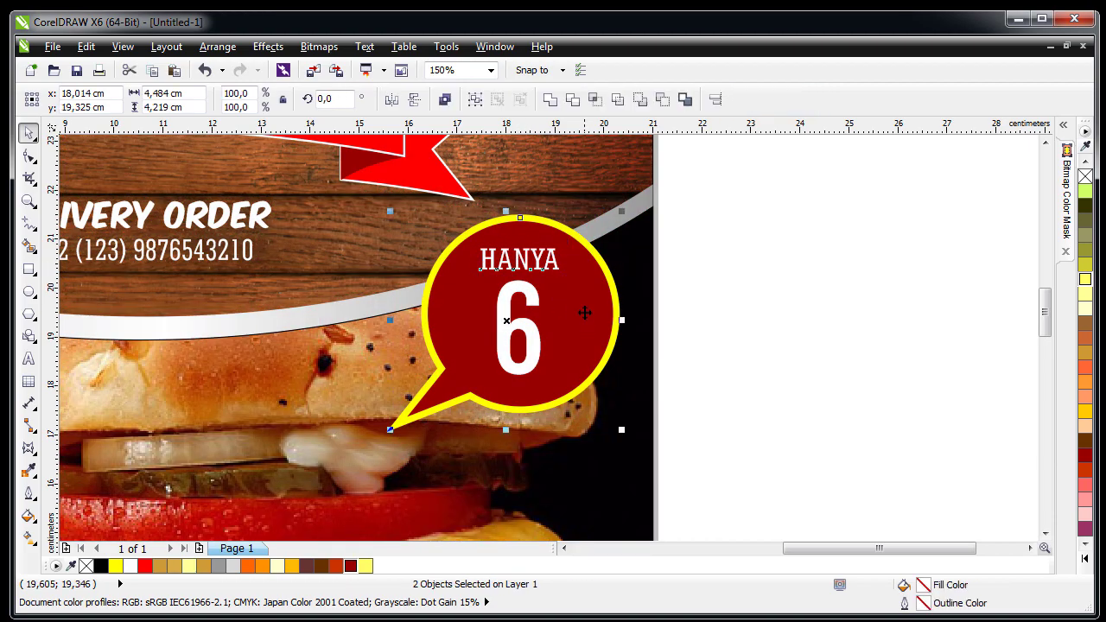
pyautogui.press('Escape')
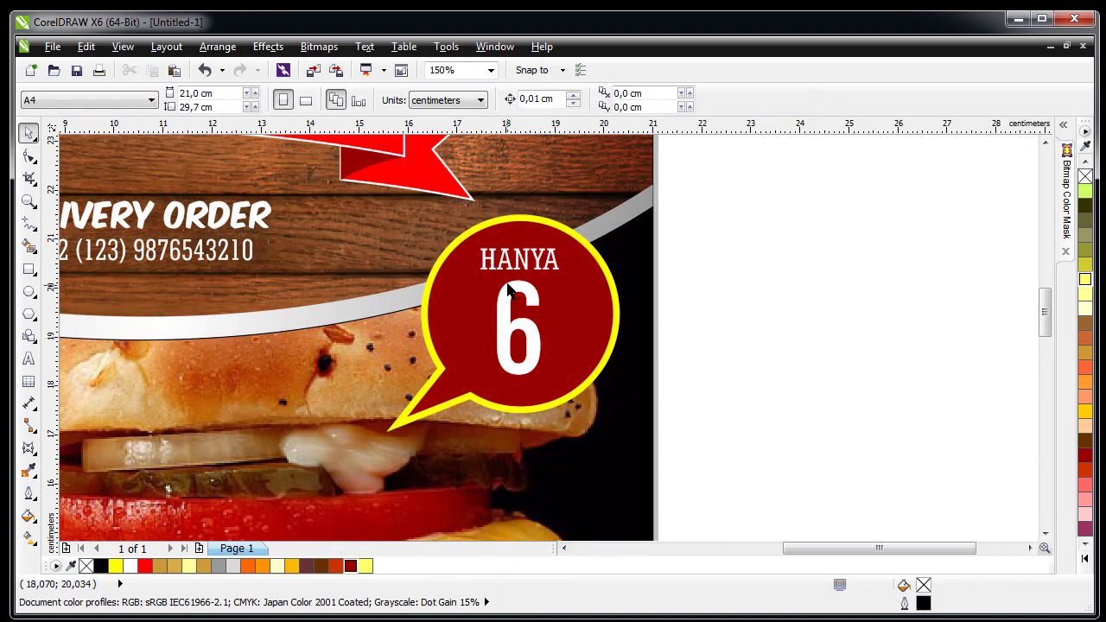
# - Copy the "HANYA" text to the left of the "6" and replace the copy's text with "$"
pyautogui.moveTo(512, 298); pyautogui.dragTo(486, 319)
pyautogui.hotkey('ctrl', 'a')
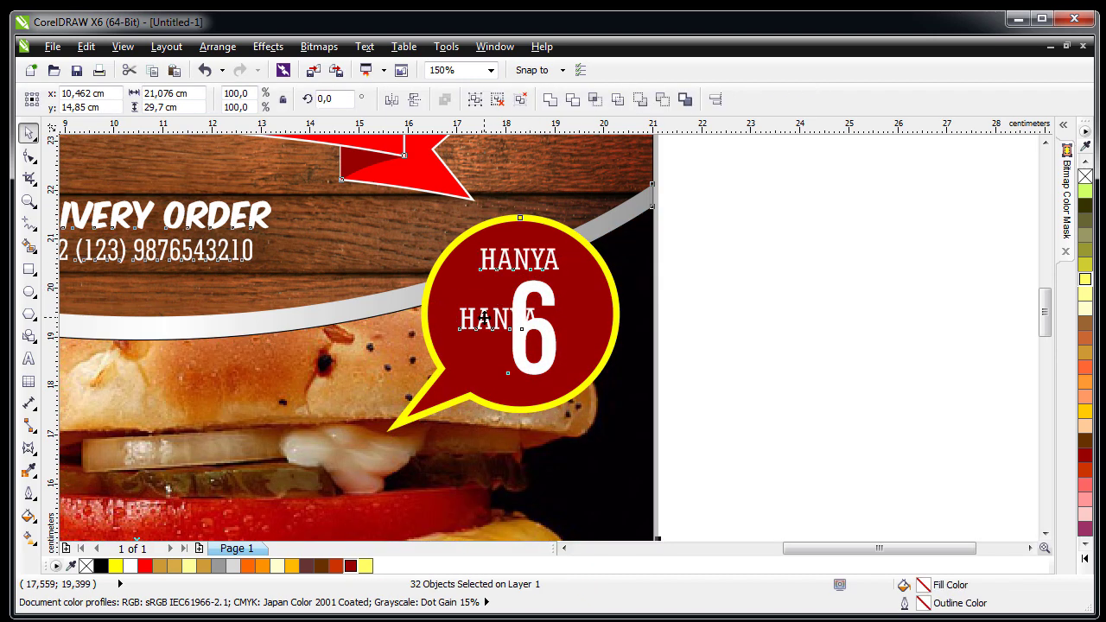
pyautogui.click(484, 319)
pyautogui.doubleClick(483, 319)
pyautogui.hotkey('ctrl', 'a')
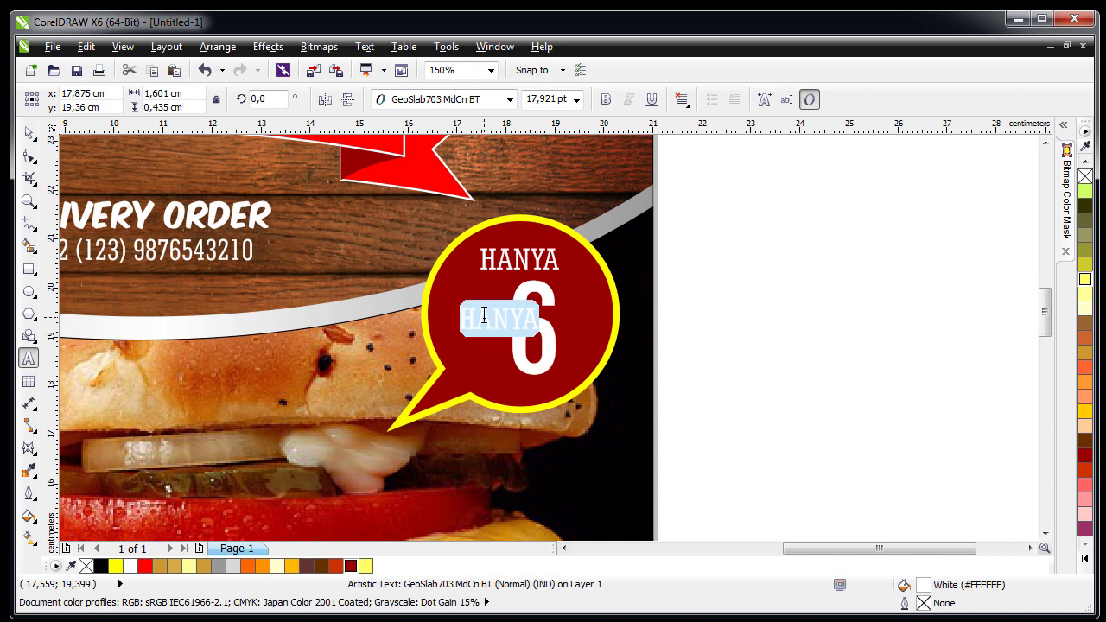
pyautogui.write('$')
pyautogui.hotkey('ctrl', 'space')
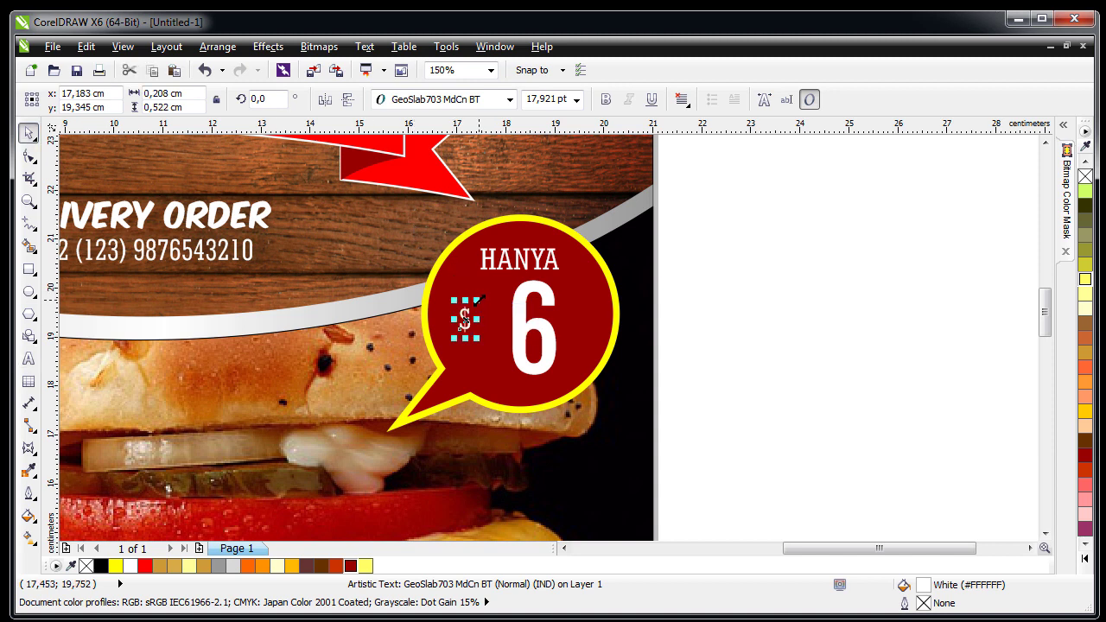
# - Enlarge the "$" to about 64 pt beside the "6" and align the two along their bottom edges
pyautogui.moveTo(477, 299); pyautogui.dragTo(506, 252)
pyautogui.moveTo(473, 307); pyautogui.dragTo(490, 327)
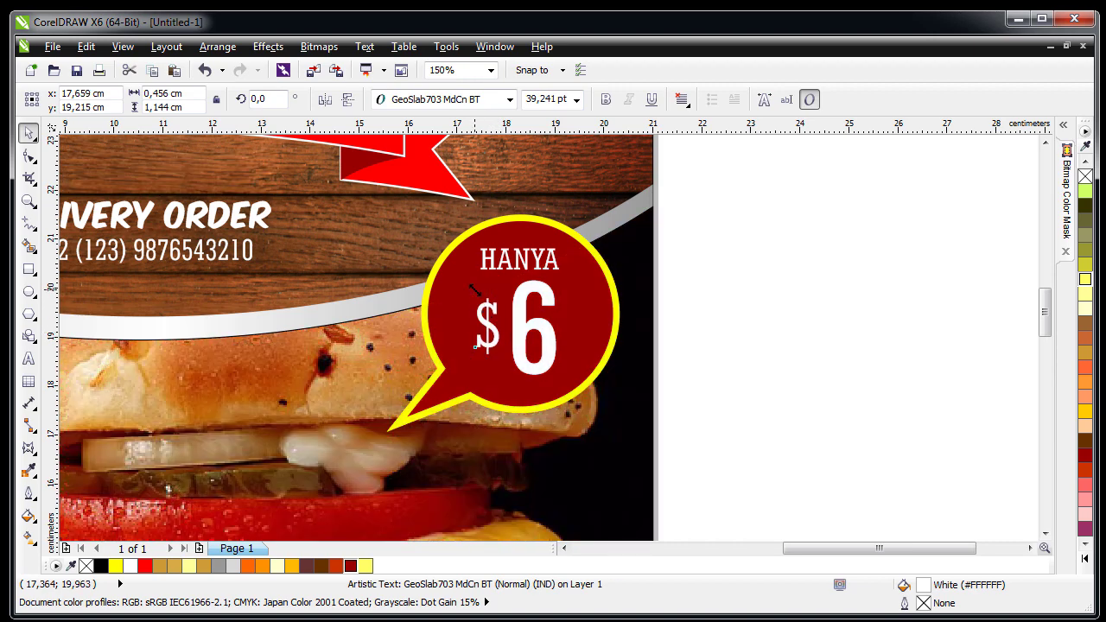
pyautogui.moveTo(474, 290); pyautogui.dragTo(463, 268)
pyautogui.keyDown('shift'); pyautogui.click(527, 299); pyautogui.keyUp('shift')
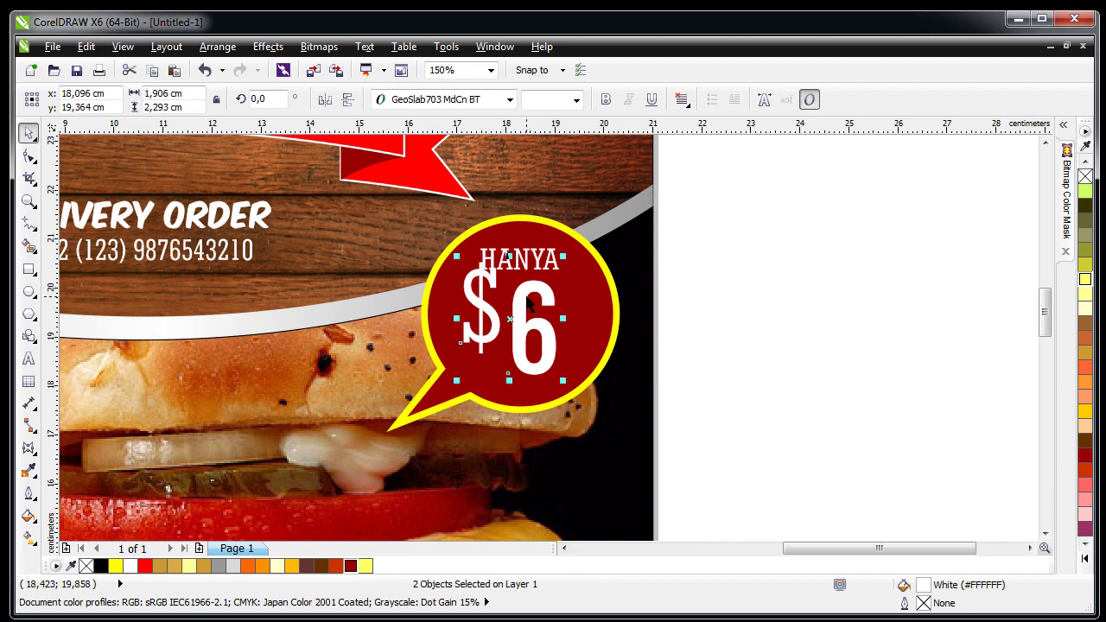
pyautogui.press('b')
pyautogui.press('Escape')
pyautogui.click(486, 320)
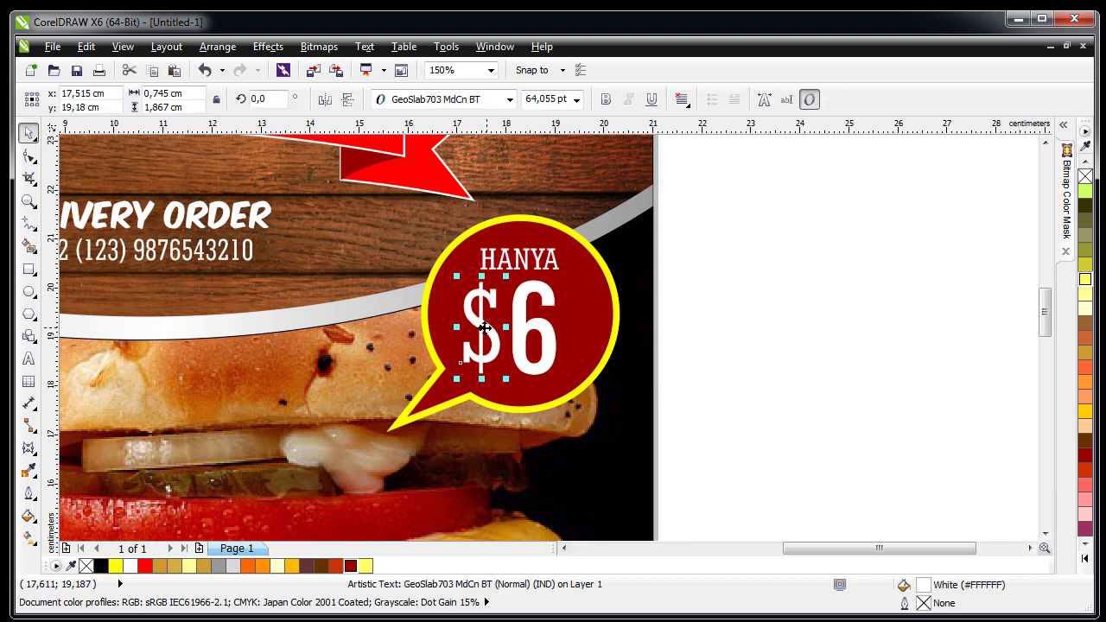
# - Match the "$" against the "6", then shrink it to about 44.5 pt beside the upper part of the digit
pyautogui.moveTo(485, 319); pyautogui.dragTo(534, 328)
pyautogui.moveTo(531, 378); pyautogui.dragTo(531, 381)
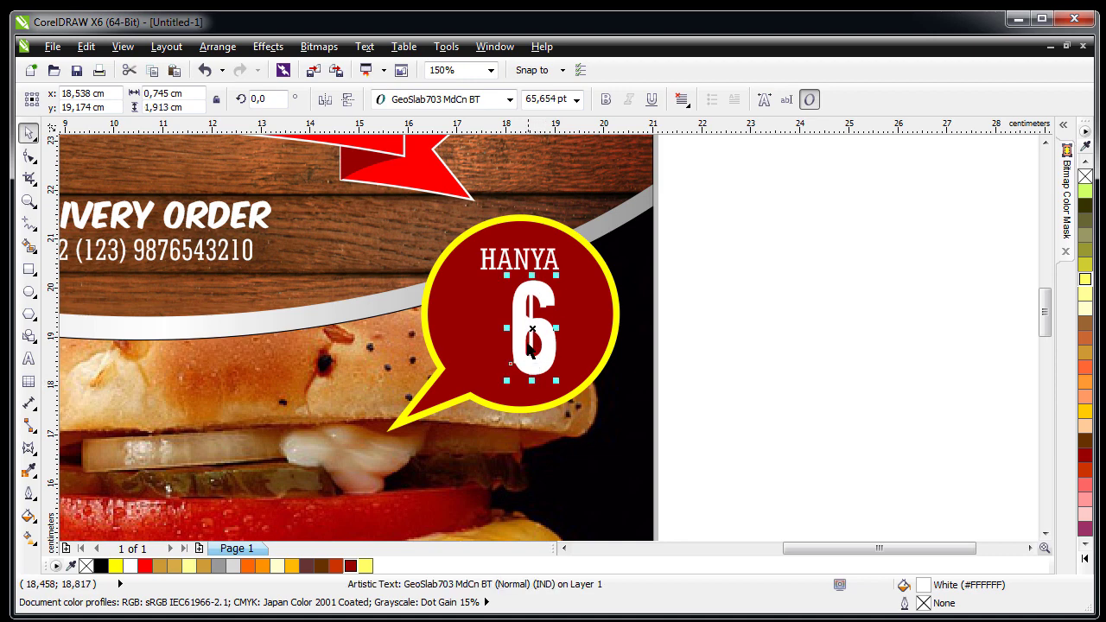
pyautogui.moveTo(534, 328); pyautogui.dragTo(490, 329)
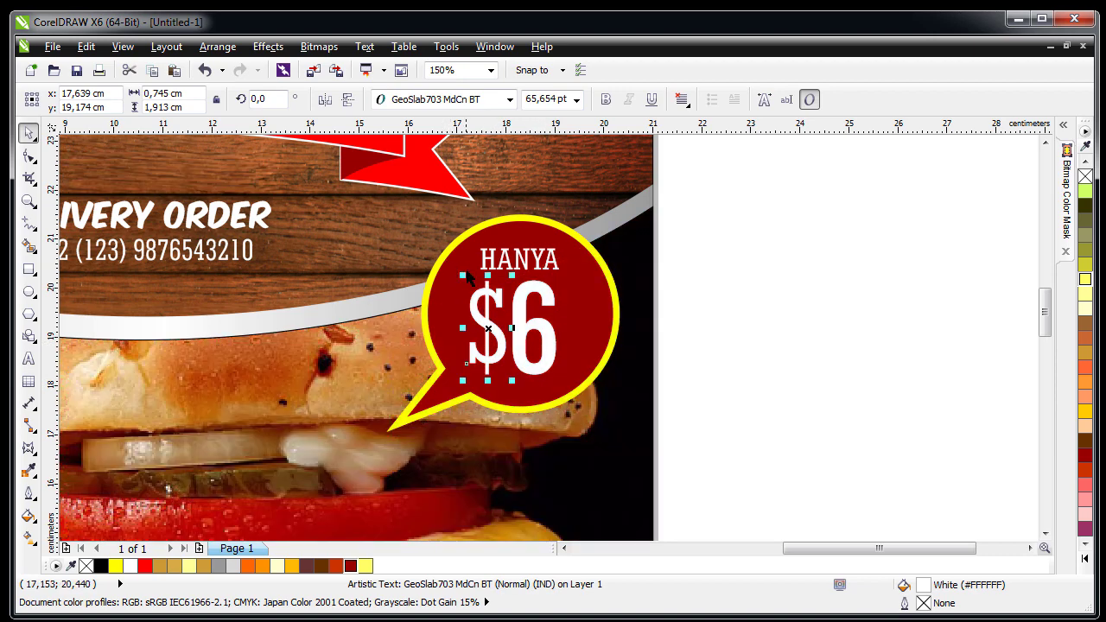
pyautogui.moveTo(464, 275); pyautogui.dragTo(489, 296)
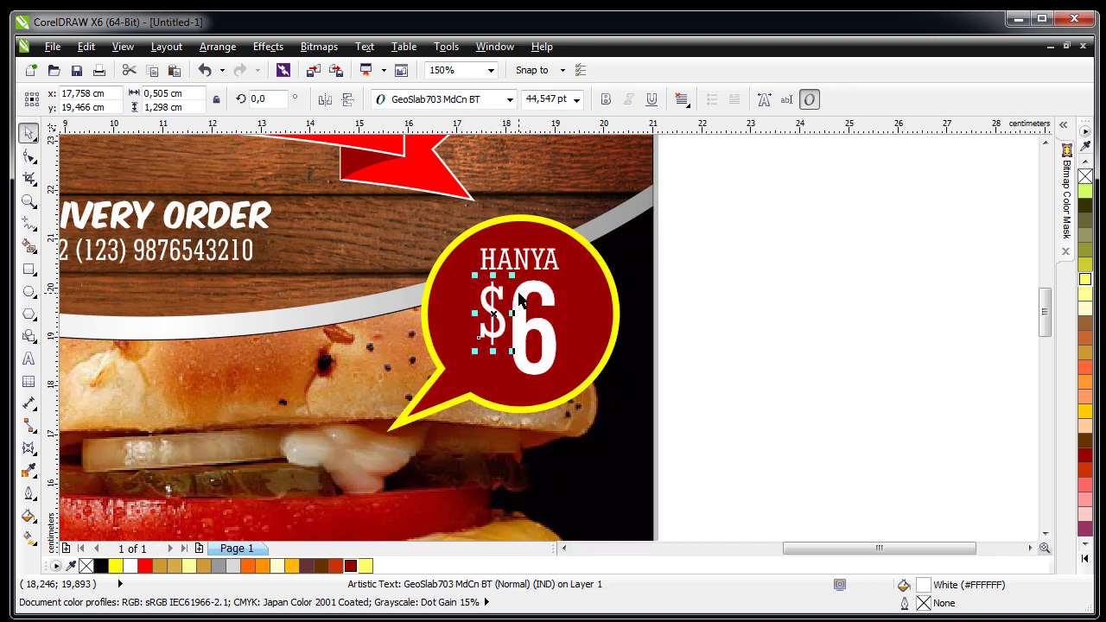
# - Group the "$" with the "6" and center the price horizontally beneath "HANYA"
pyautogui.keyDown('shift'); pyautogui.click(524, 298); pyautogui.keyUp('shift')
pyautogui.hotkey('ctrl', 'g')
pyautogui.keyDown('shift'); pyautogui.click(491, 266); pyautogui.keyUp('shift')
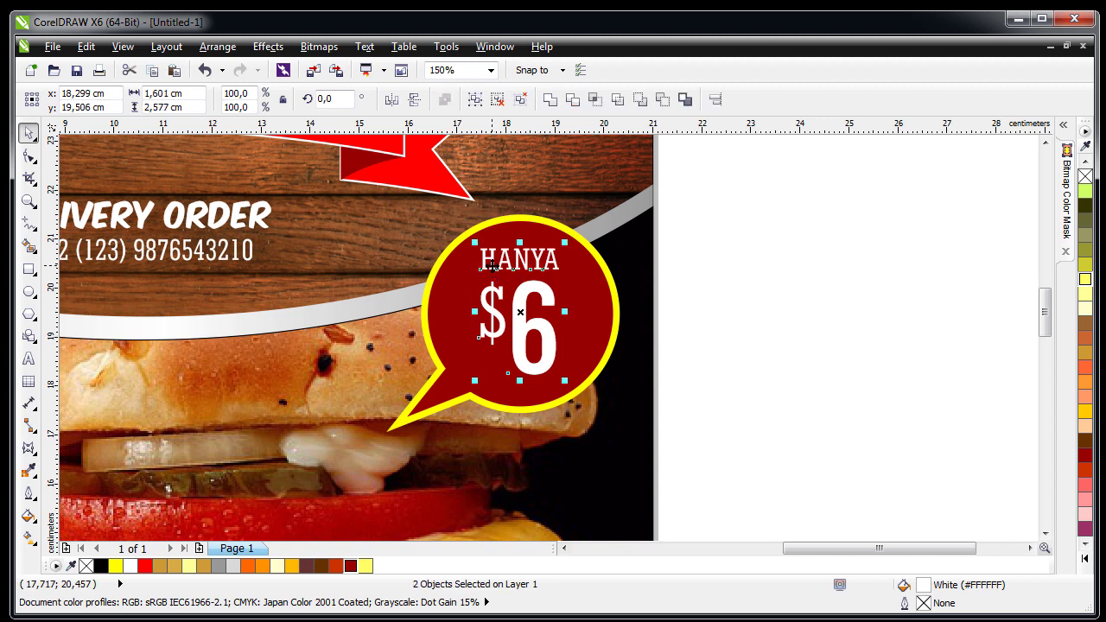
pyautogui.press('Escape')
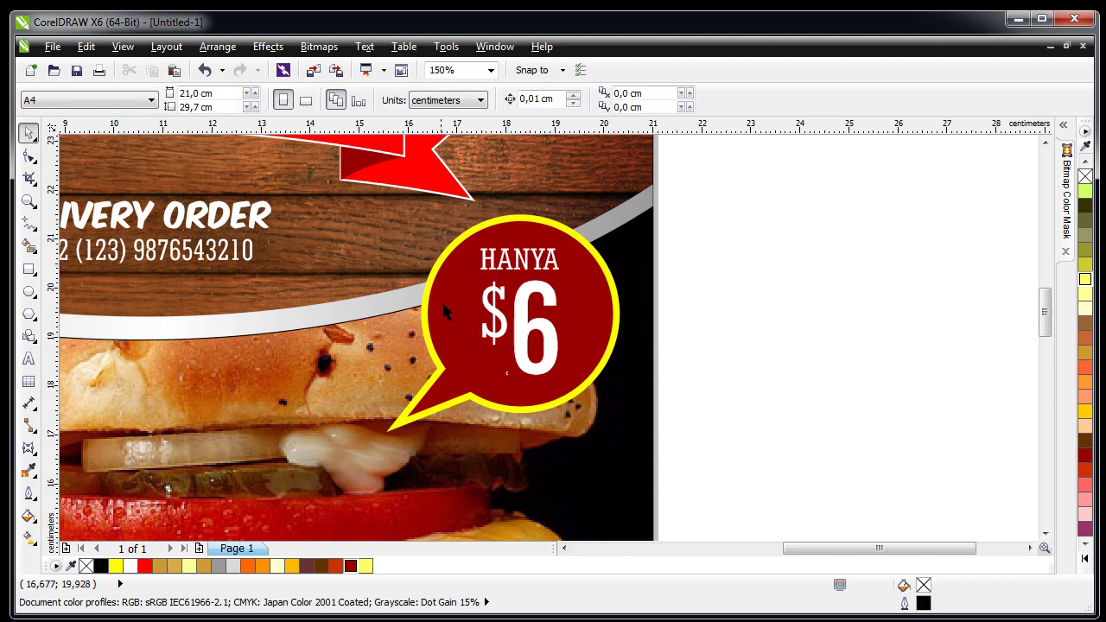
# - Add a black perspective drop shadow from the speech bubble's bottom edge, at angle 78 with opacity 50 and feather 15
pyautogui.click(445, 315)
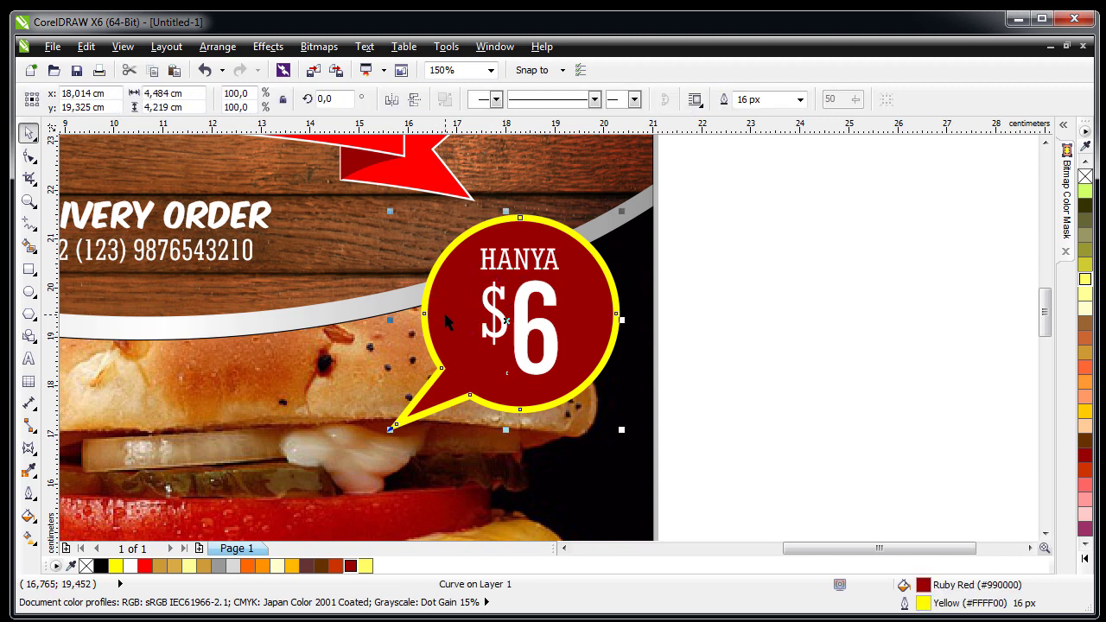
pyautogui.click(28, 448)
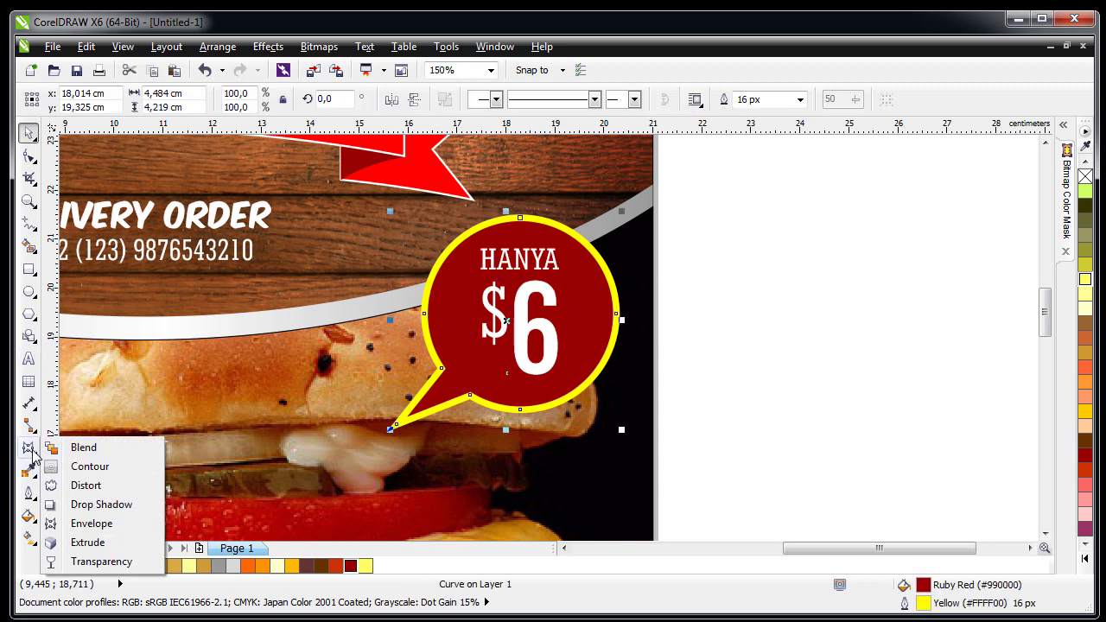
pyautogui.click(120, 511)
pyautogui.moveTo(500, 429); pyautogui.dragTo(470, 355)
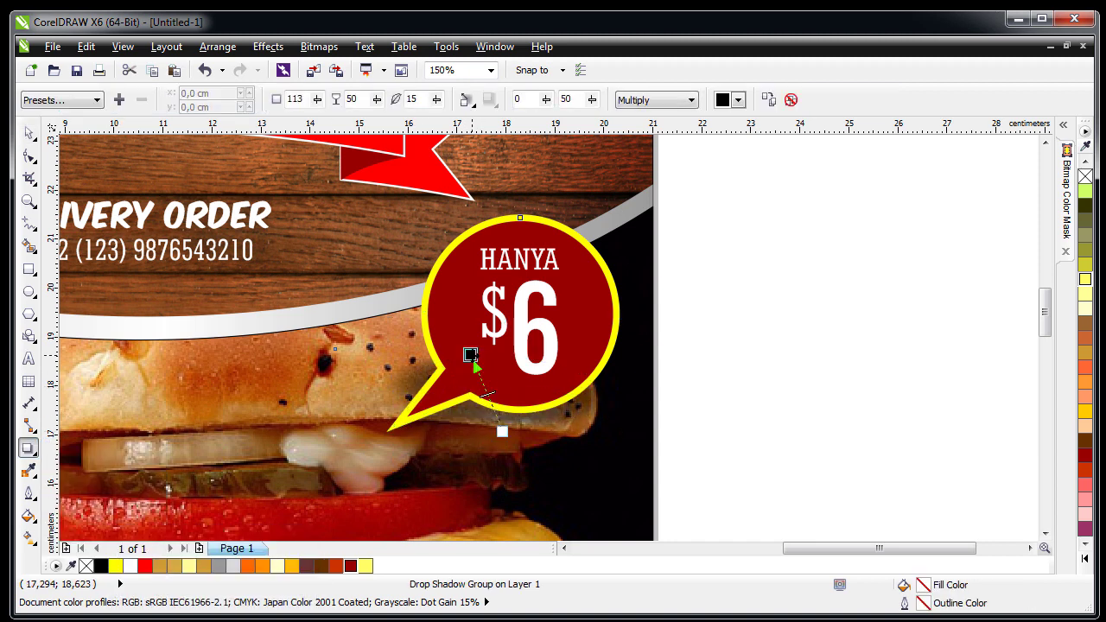
pyautogui.click(723, 102)
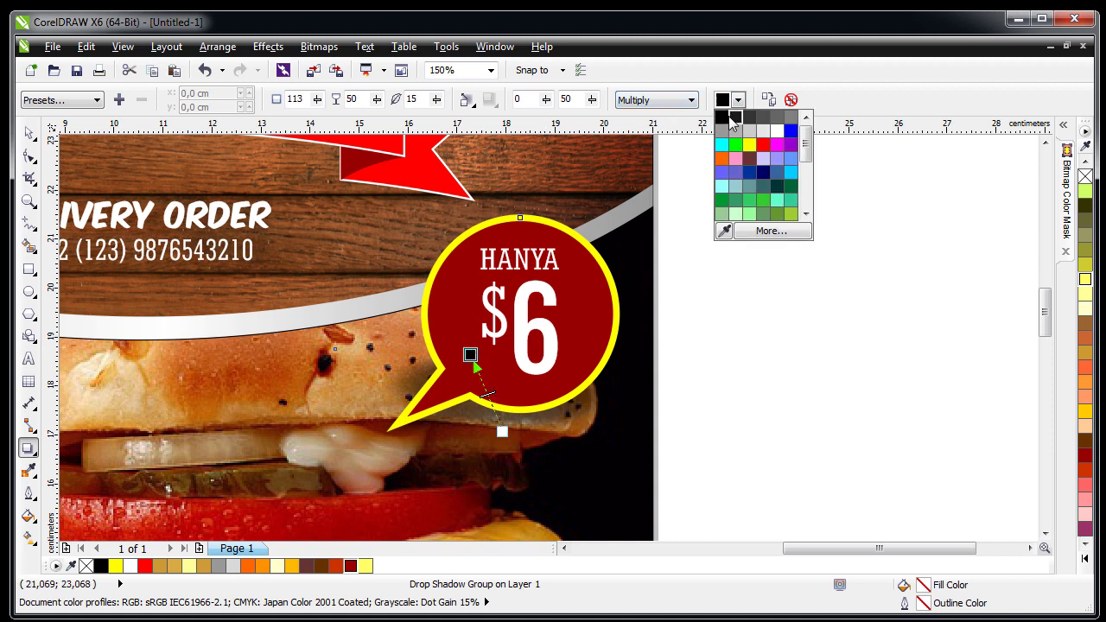
pyautogui.click(726, 117)
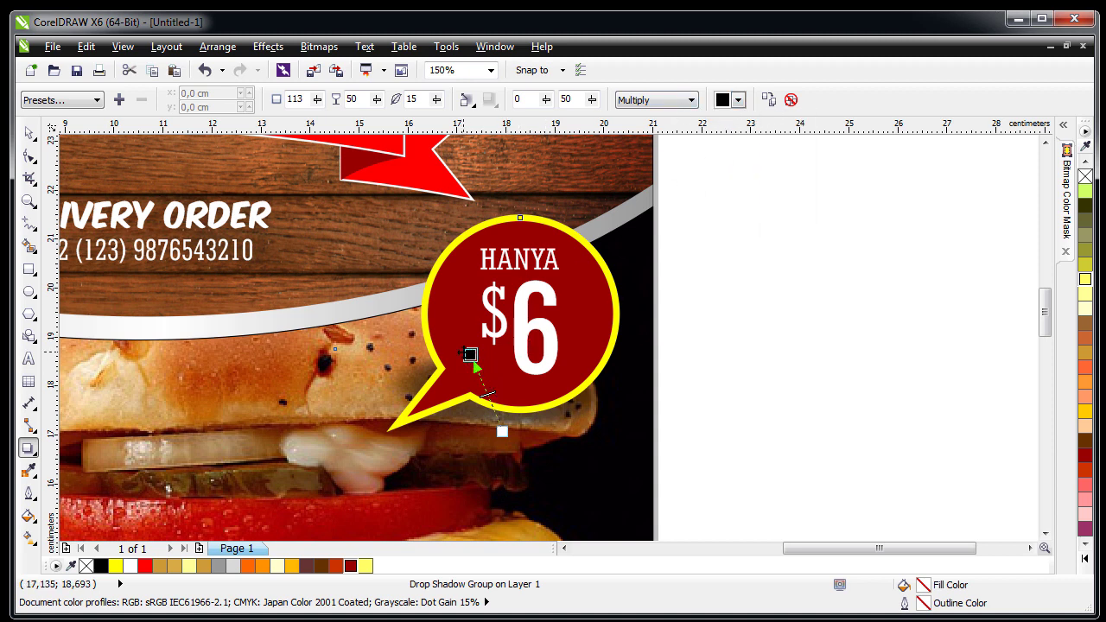
pyautogui.moveTo(470, 354); pyautogui.dragTo(527, 313)
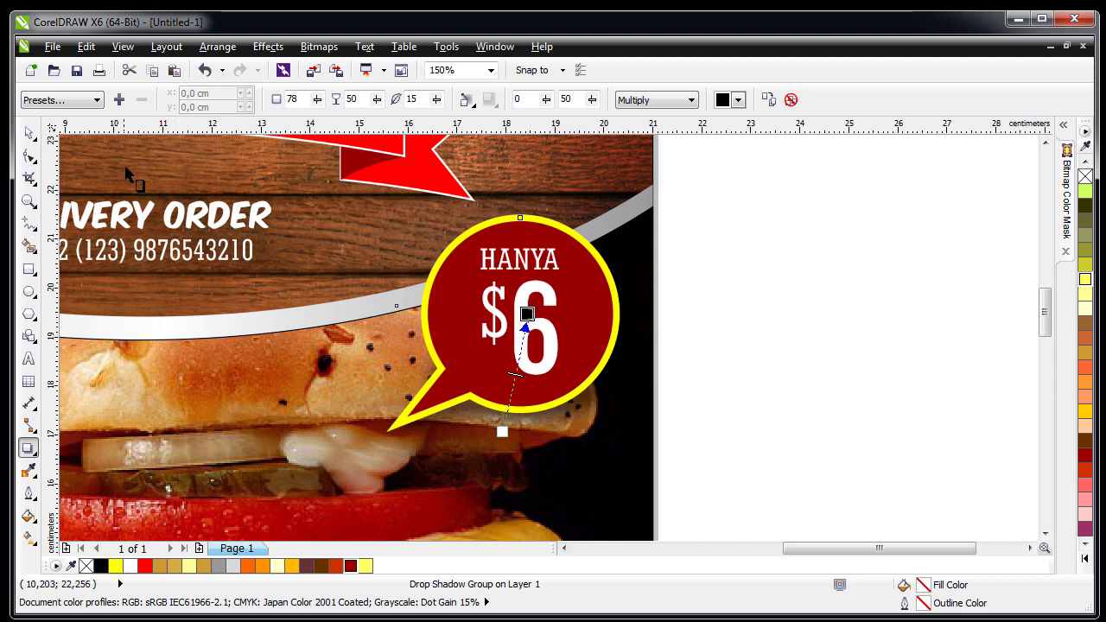
pyautogui.click(29, 132)
pyautogui.press('Escape')
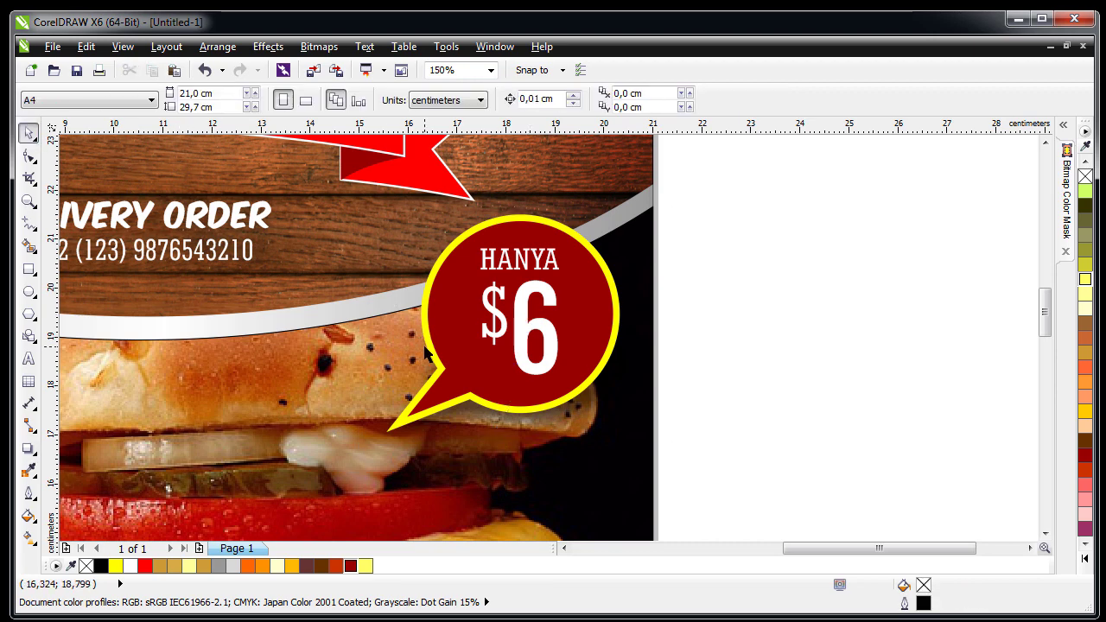
# - Convert the speech bubble's yellow outline into a separate filled object and select it
pyautogui.scroll(-2, 426, 353)
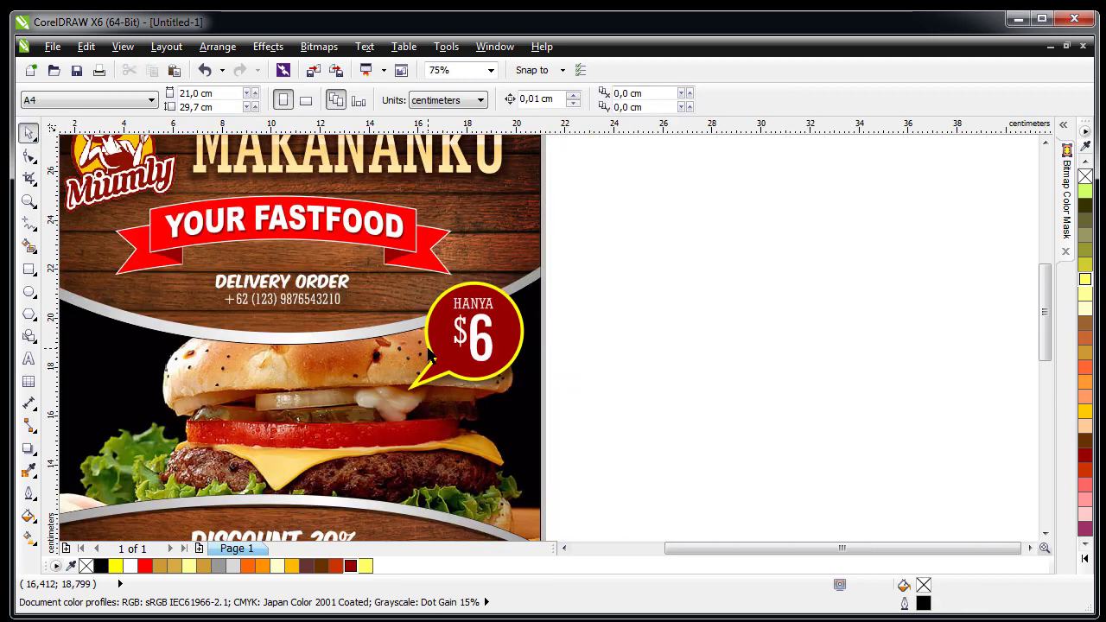
pyautogui.click(455, 294)
pyautogui.scroll(2, 462, 291)
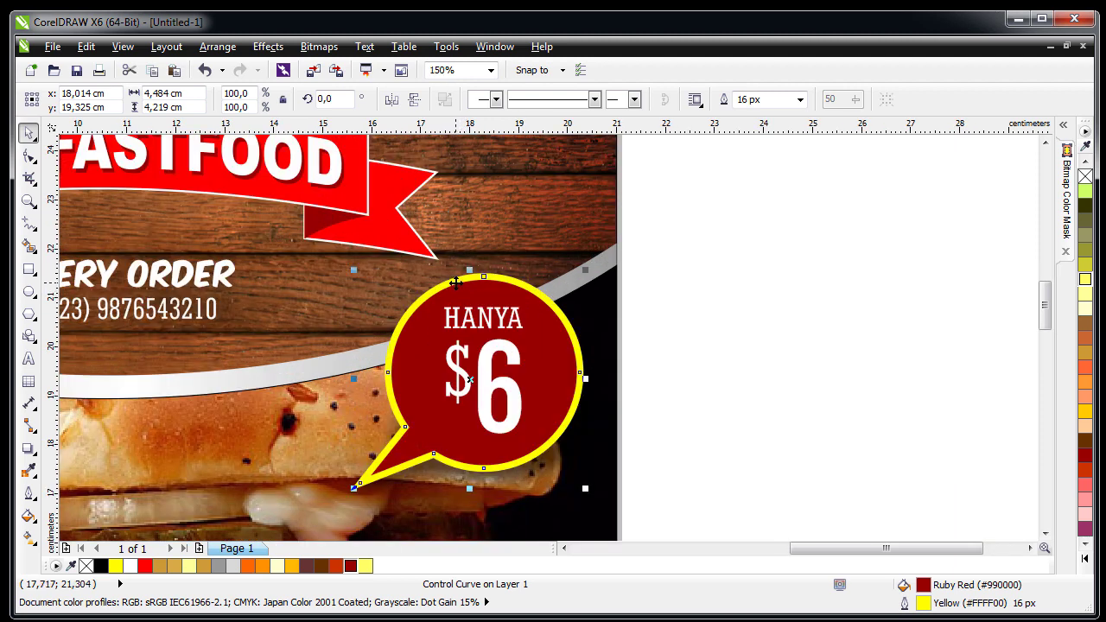
pyautogui.click(456, 283)
pyautogui.click(484, 279)
pyautogui.moveTo(496, 389); pyautogui.dragTo(512, 458)
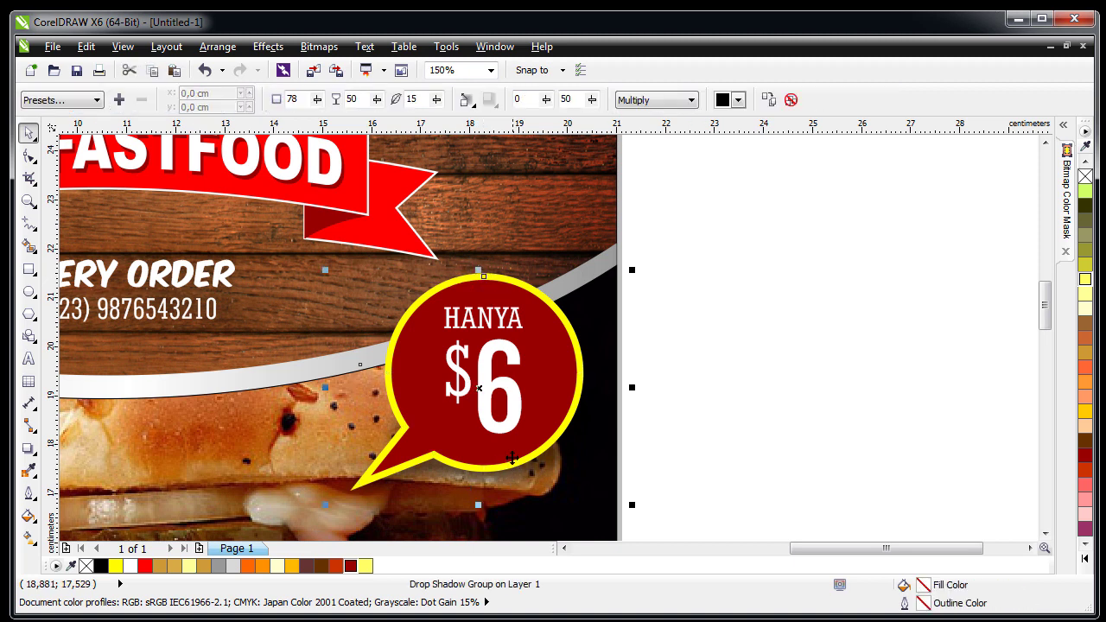
pyautogui.press('space')
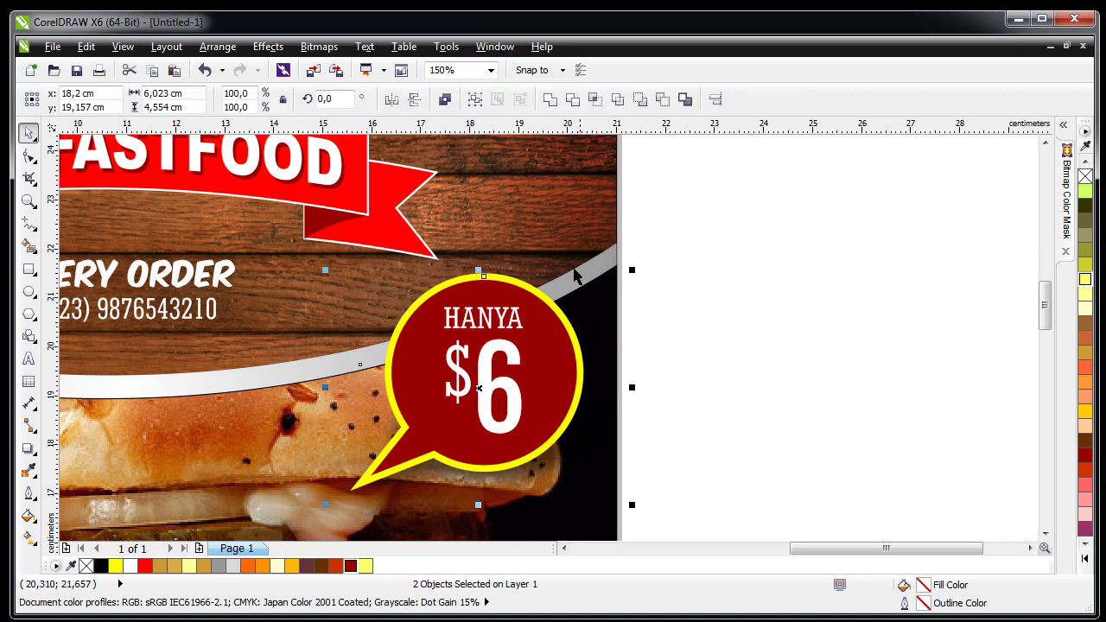
pyautogui.press('Escape')
pyautogui.click(503, 284)
pyautogui.click(499, 275)
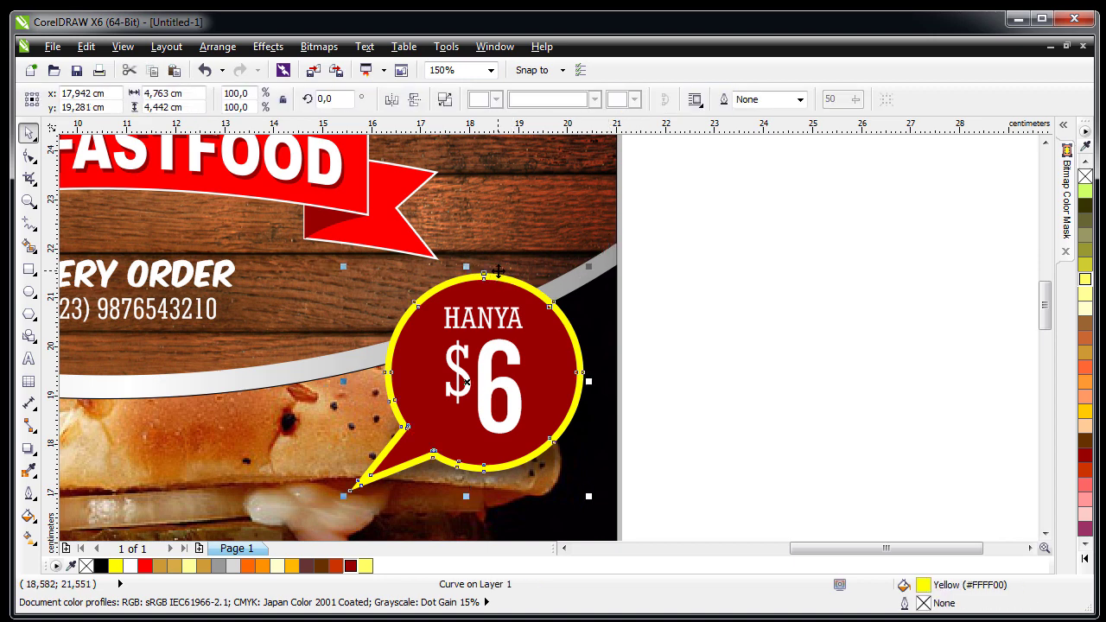
# - Give the yellow border a custom linear fountain fill, yellow at both ends with white at position 53%
pyautogui.click(27, 518)
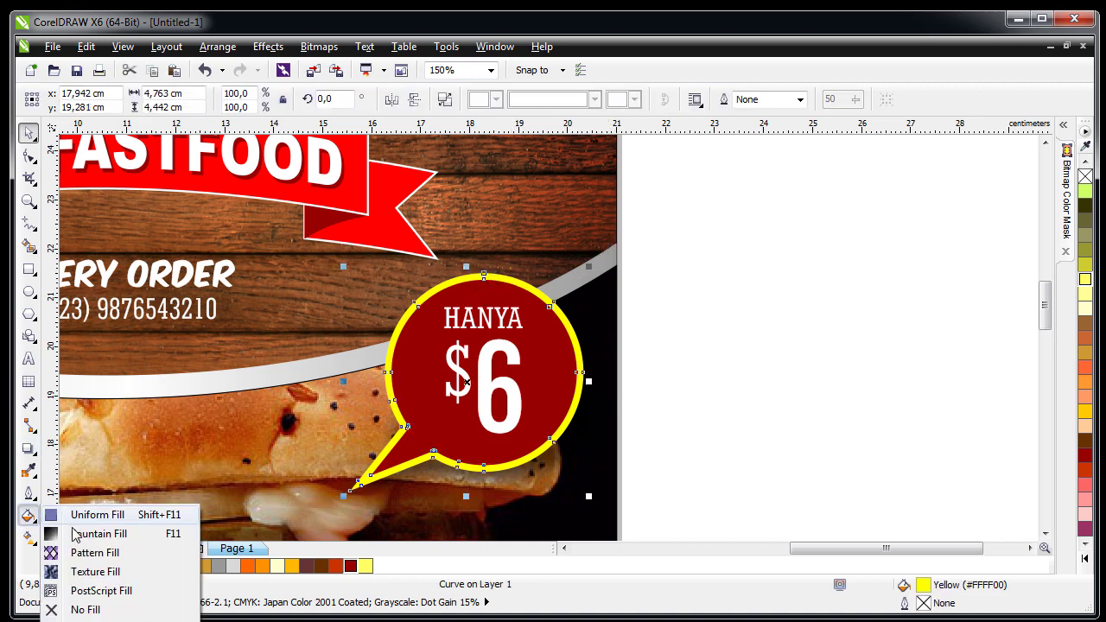
pyautogui.click(86, 533)
pyautogui.click(460, 357)
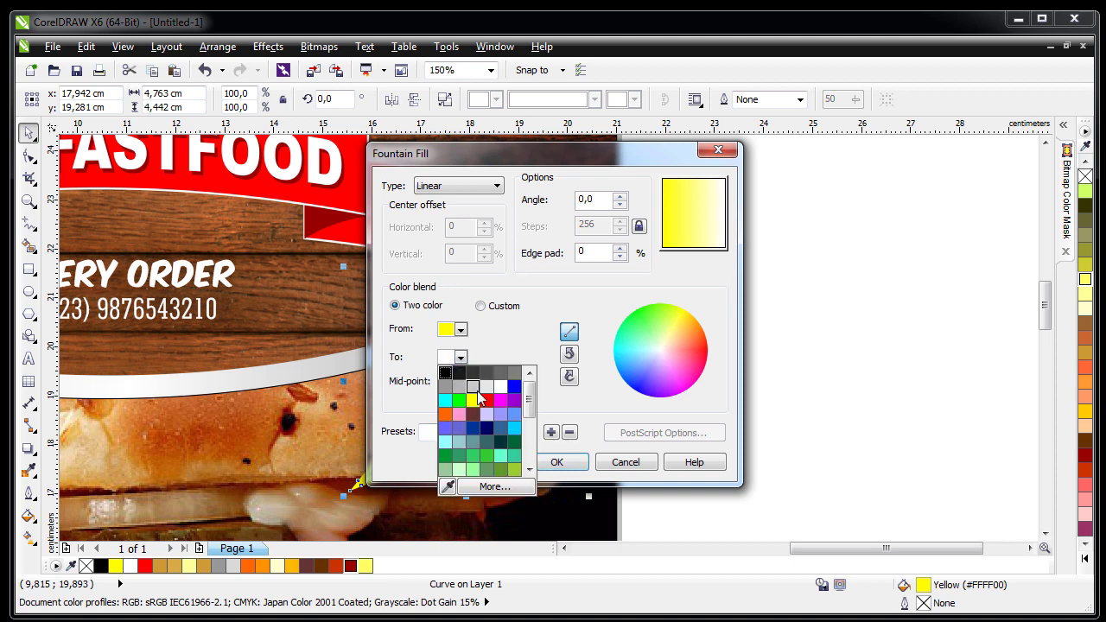
pyautogui.click(472, 400)
pyautogui.click(480, 306)
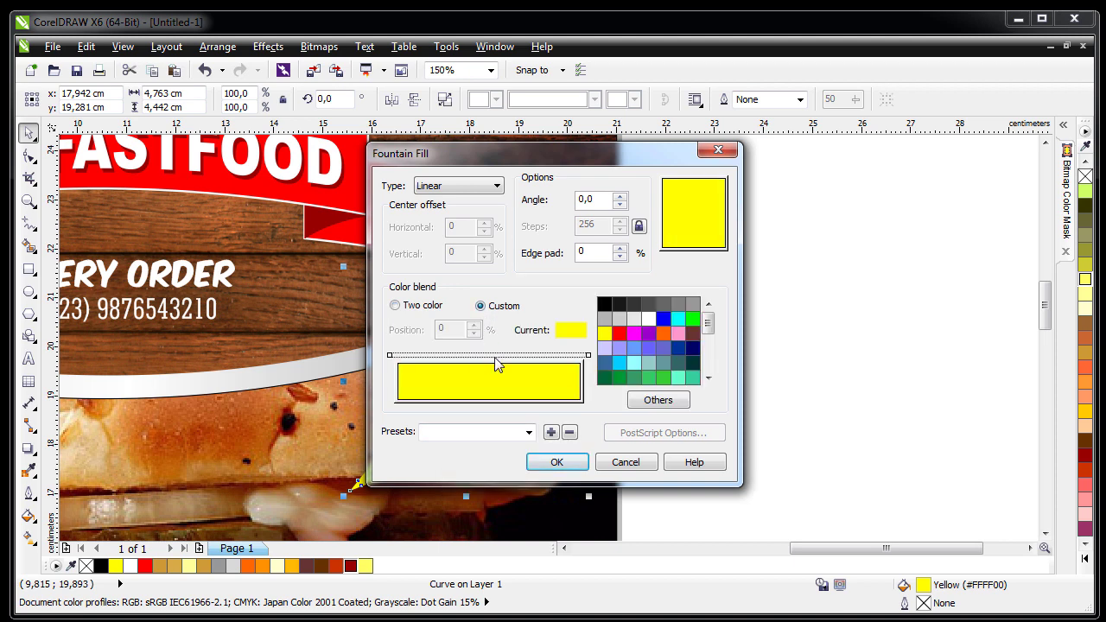
pyautogui.doubleClick(494, 356)
pyautogui.click(647, 319)
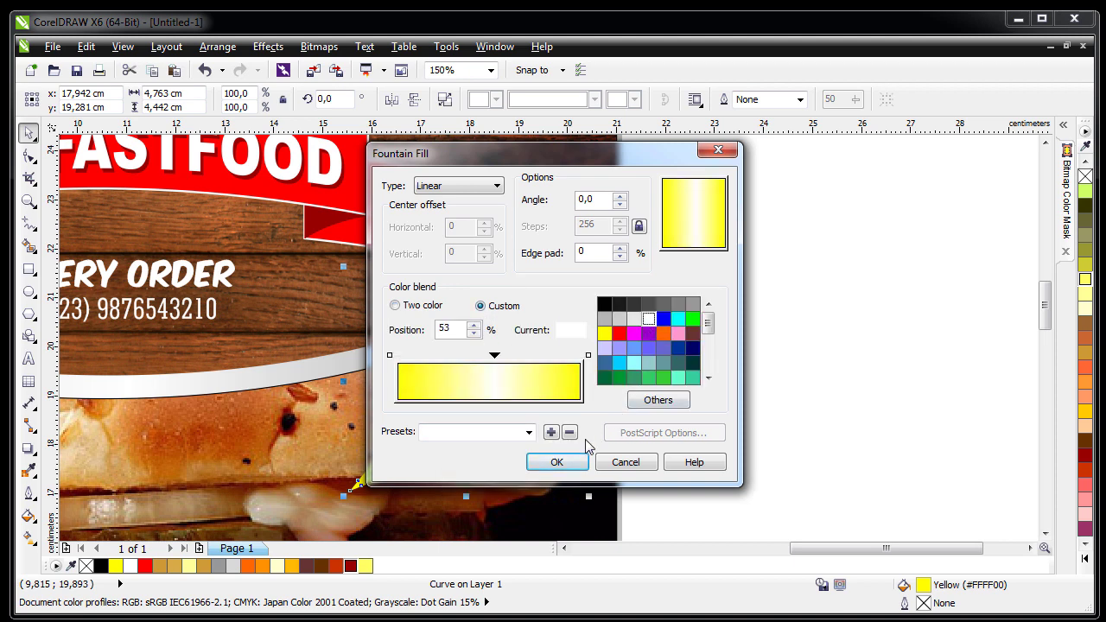
pyautogui.click(556, 462)
# - Group the speech bubble, its border, shadow and price texts
pyautogui.click(706, 251)
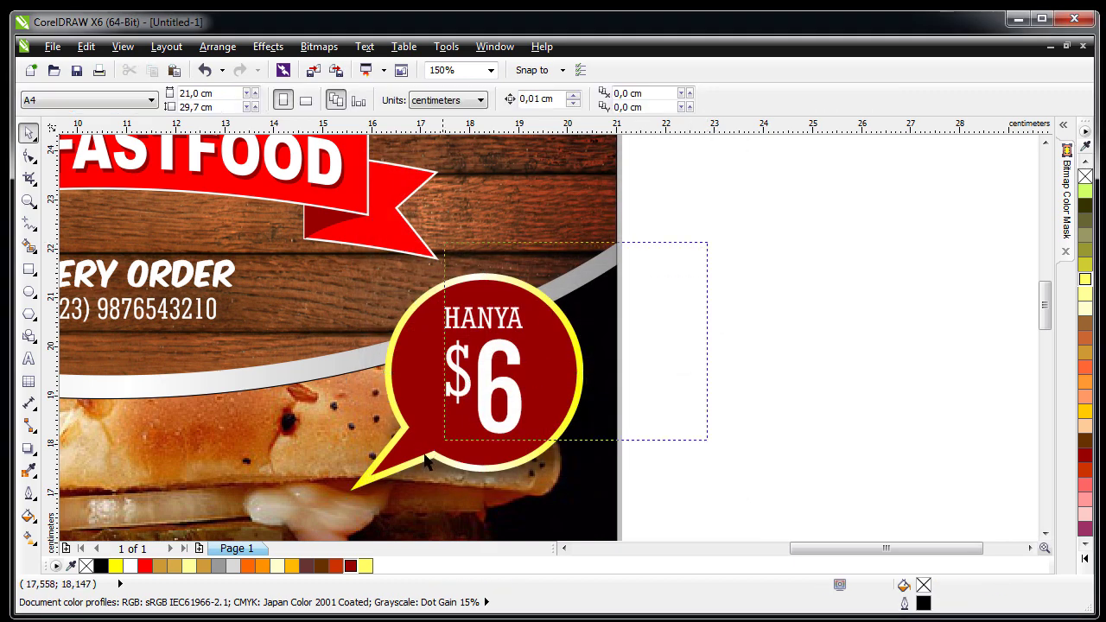
pyautogui.click(311, 501)
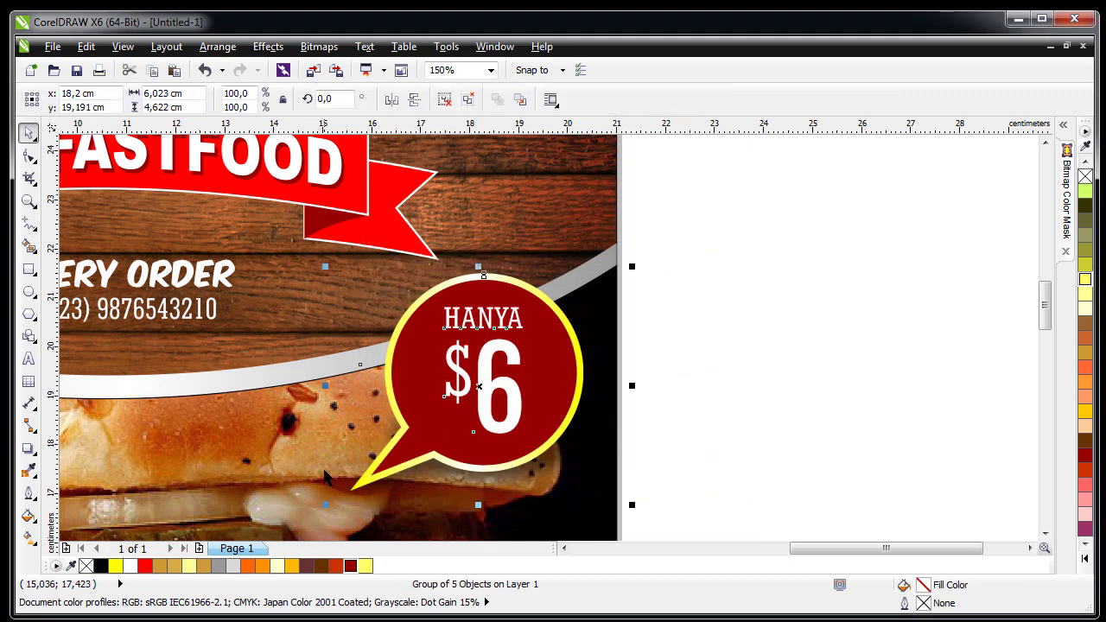
pyautogui.click(636, 370)
# - Scale the grouped speech bubble down to about 5.16 by 3.96 cm and reposition it at the burger's upper right
pyautogui.hotkey('shift', 'F4')
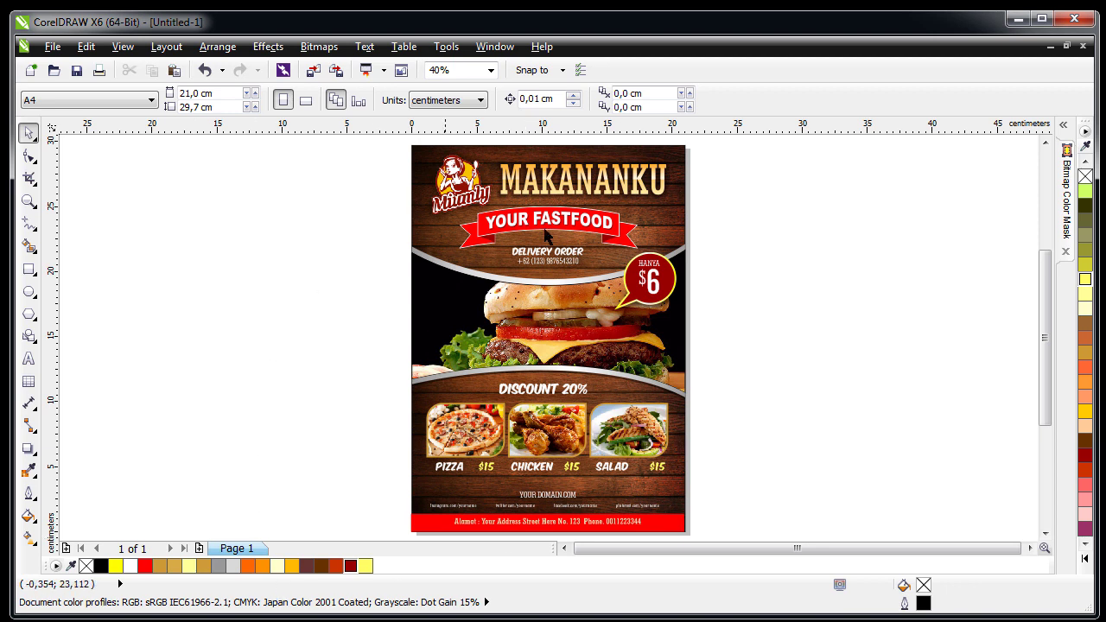
pyautogui.click(646, 279)
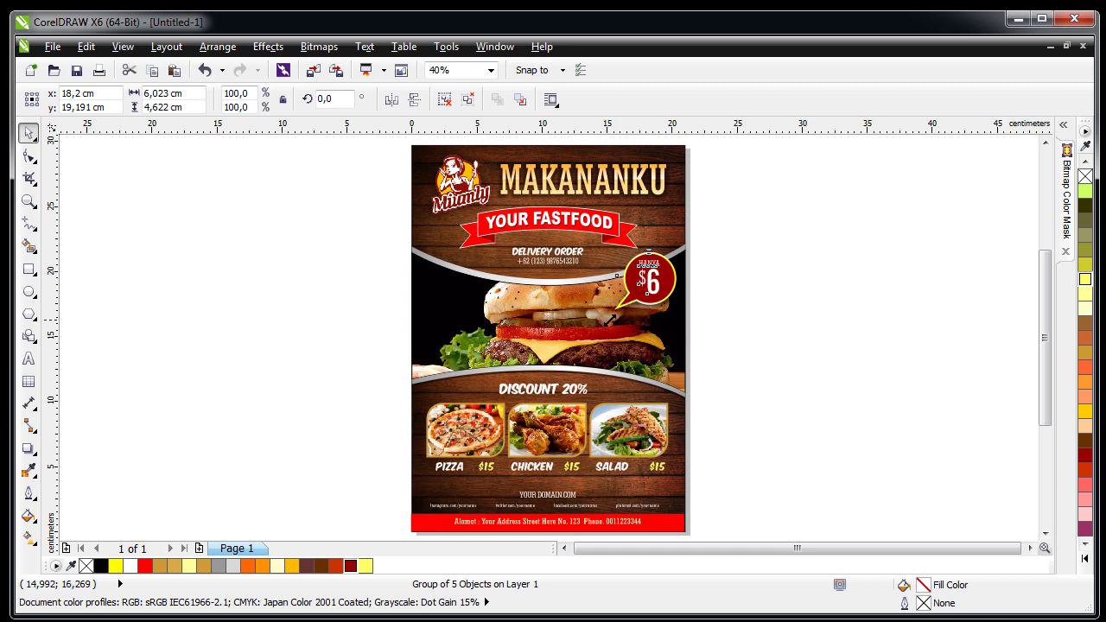
pyautogui.moveTo(603, 318)
pyautogui.mouseDown()
pyautogui.moveTo(621, 312)
pyautogui.moveTo(611, 309)
pyautogui.mouseUp()
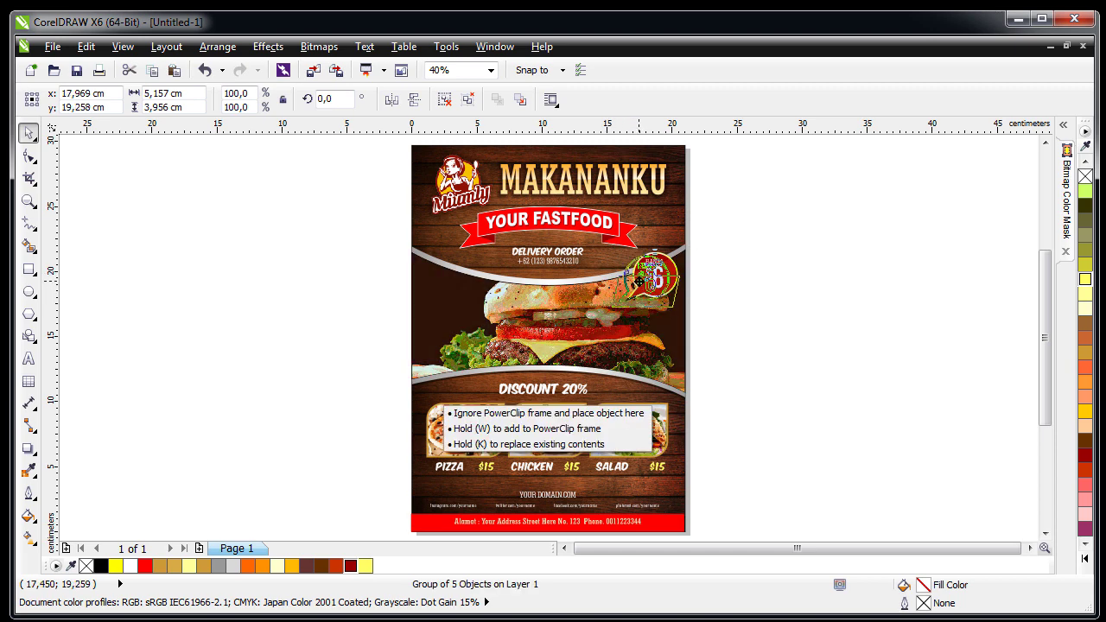
pyautogui.click(788, 313)
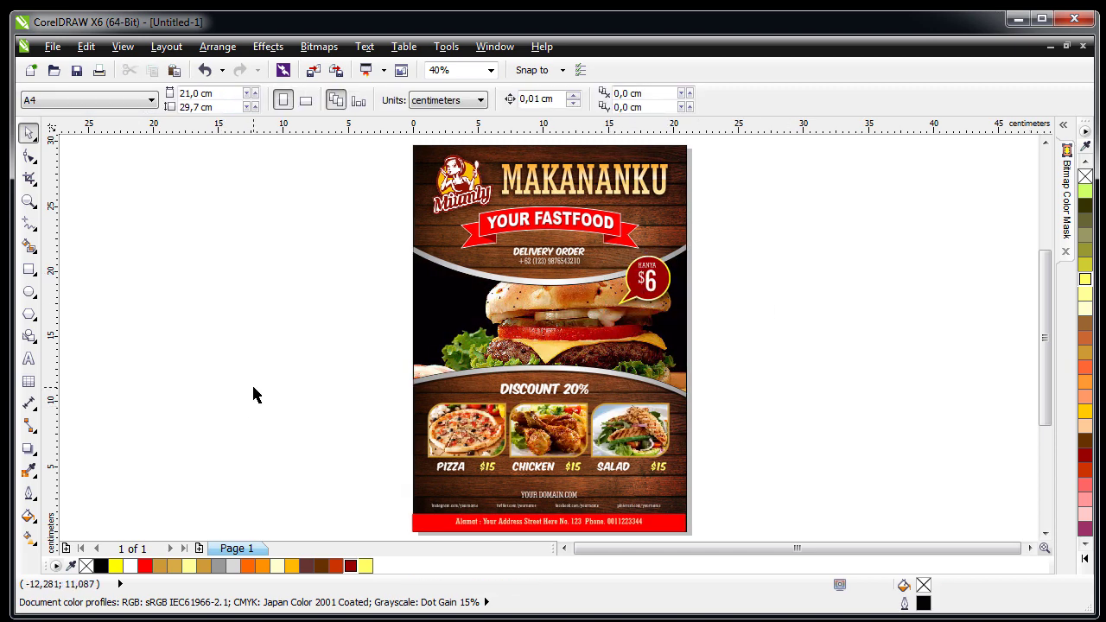